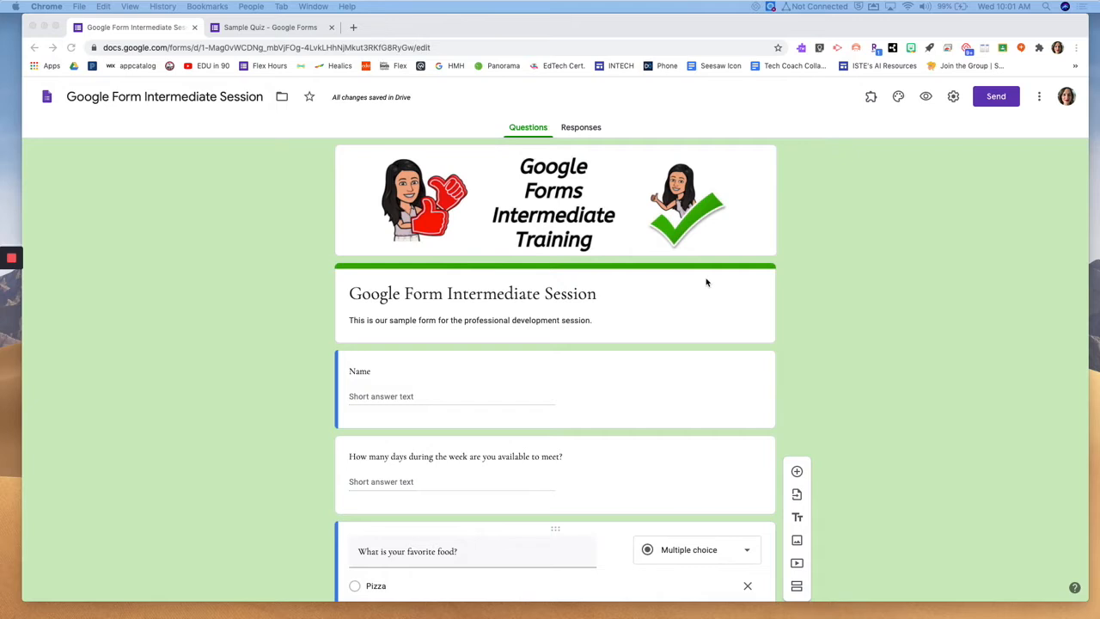
# - Review the form's existing questions down to "What is your favorite food?" and the tools for adding content
pyautogui.scroll(-2, 706, 282)
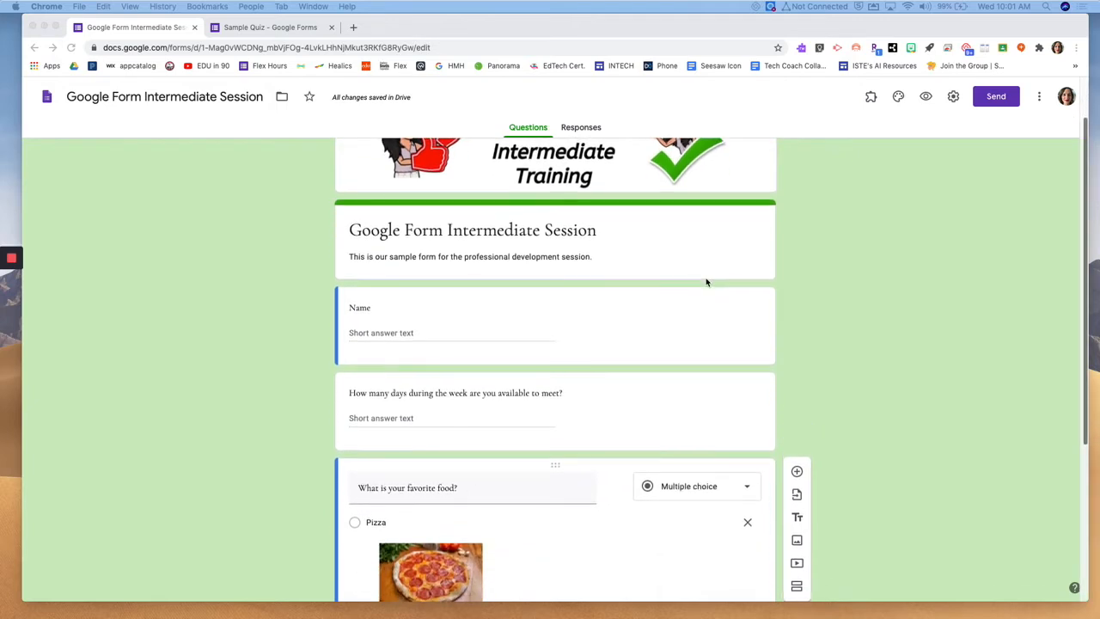
pyautogui.scroll(-1, 706, 282)
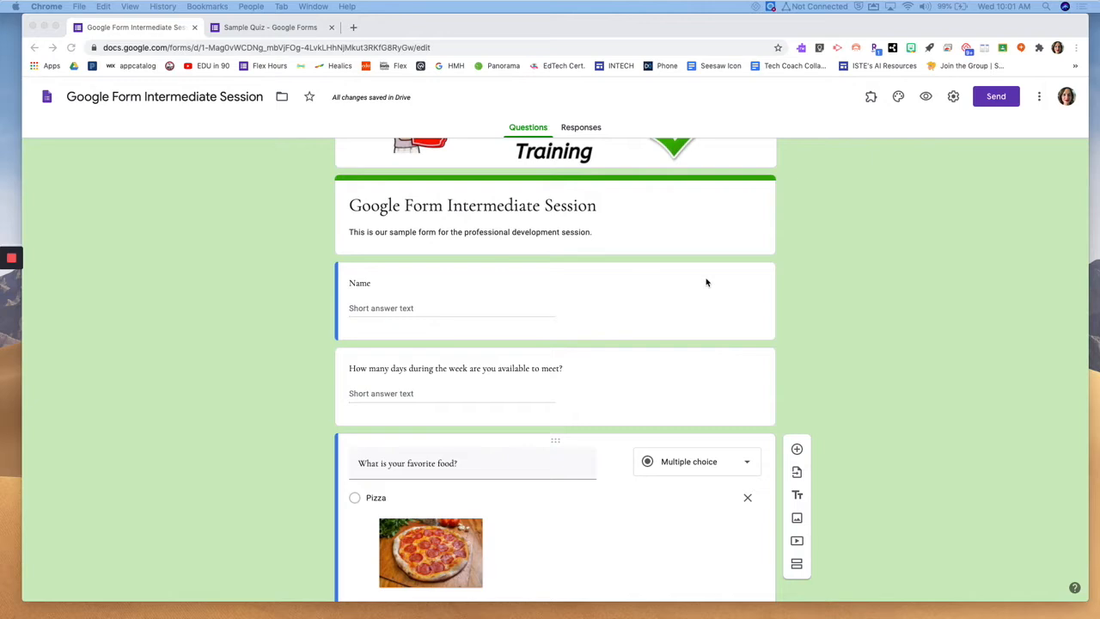
pyautogui.scroll(-3, 706, 282)
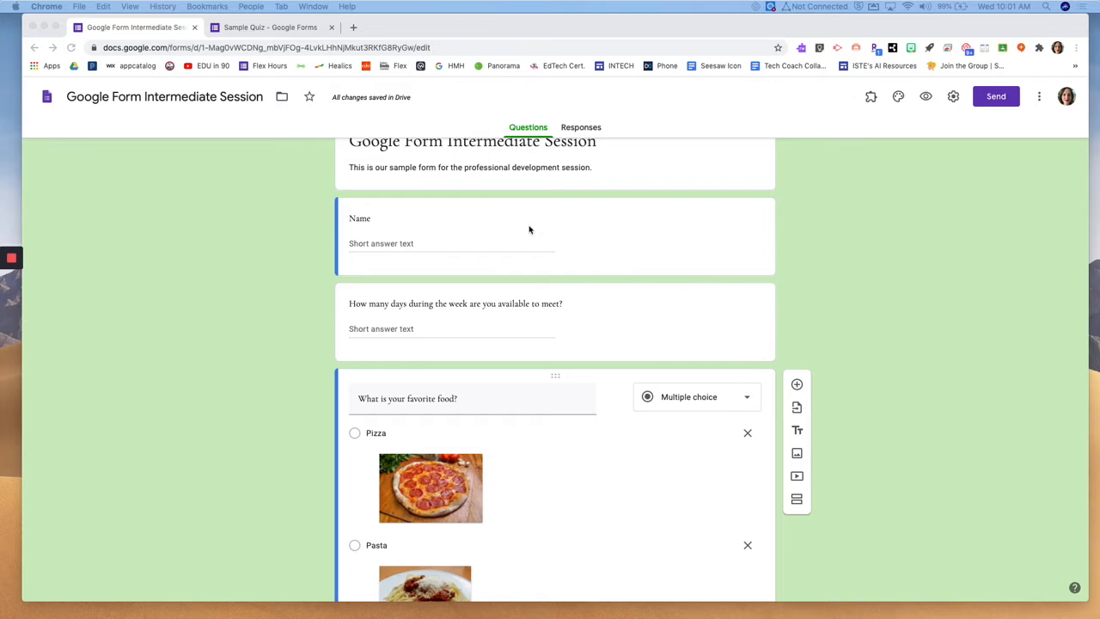
pyautogui.click(879, 120)
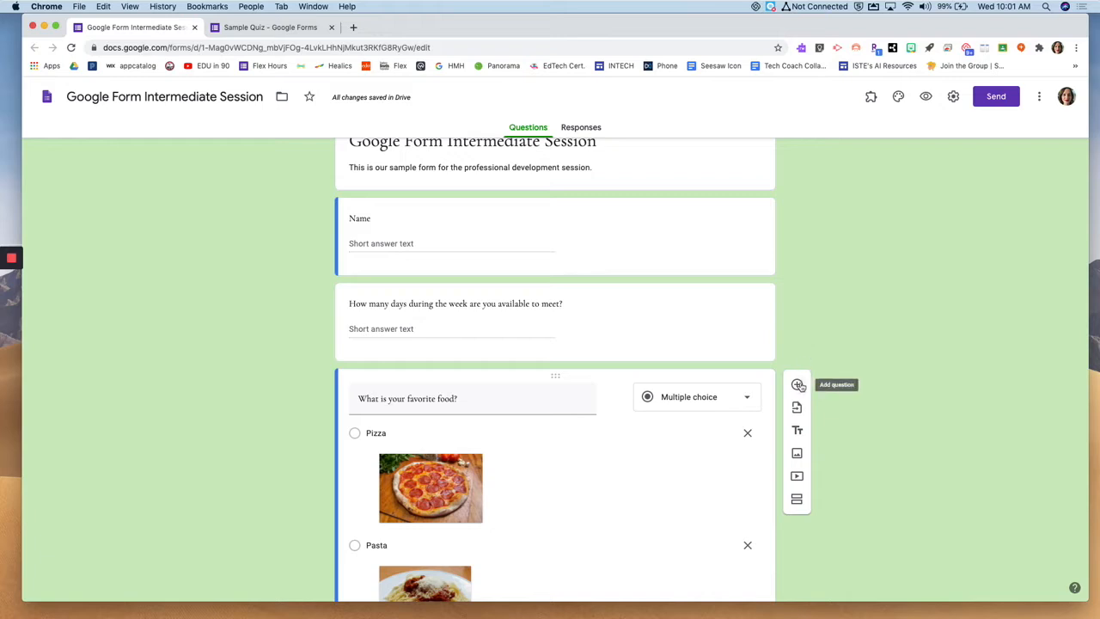
pyautogui.scroll(-1, 801, 406)
pyautogui.scroll(-1, 802, 411)
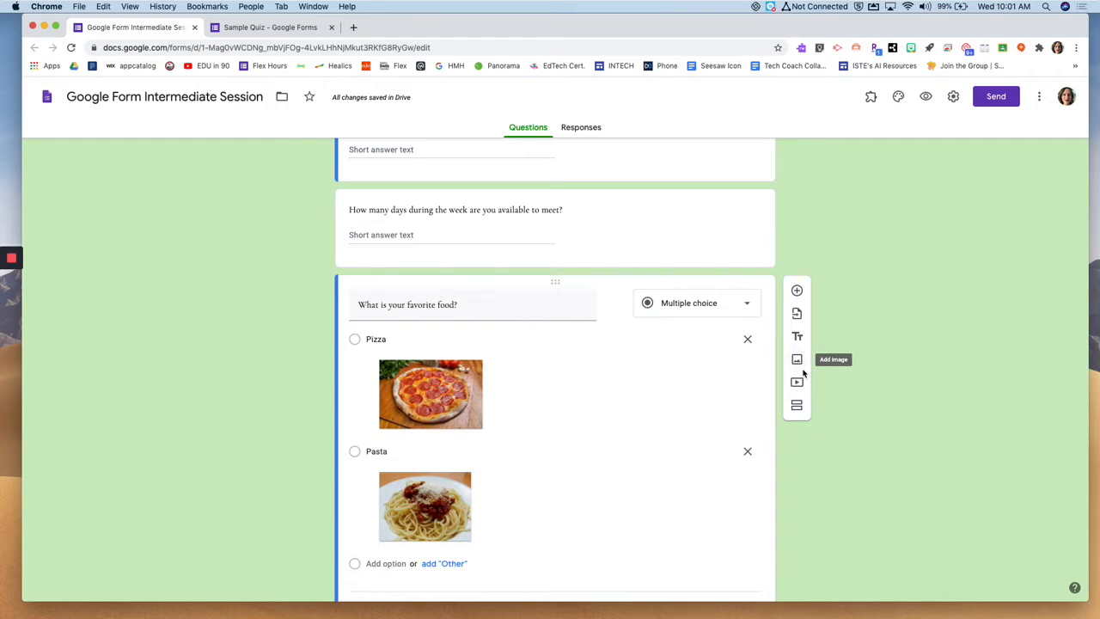
pyautogui.scroll(2, 726, 249)
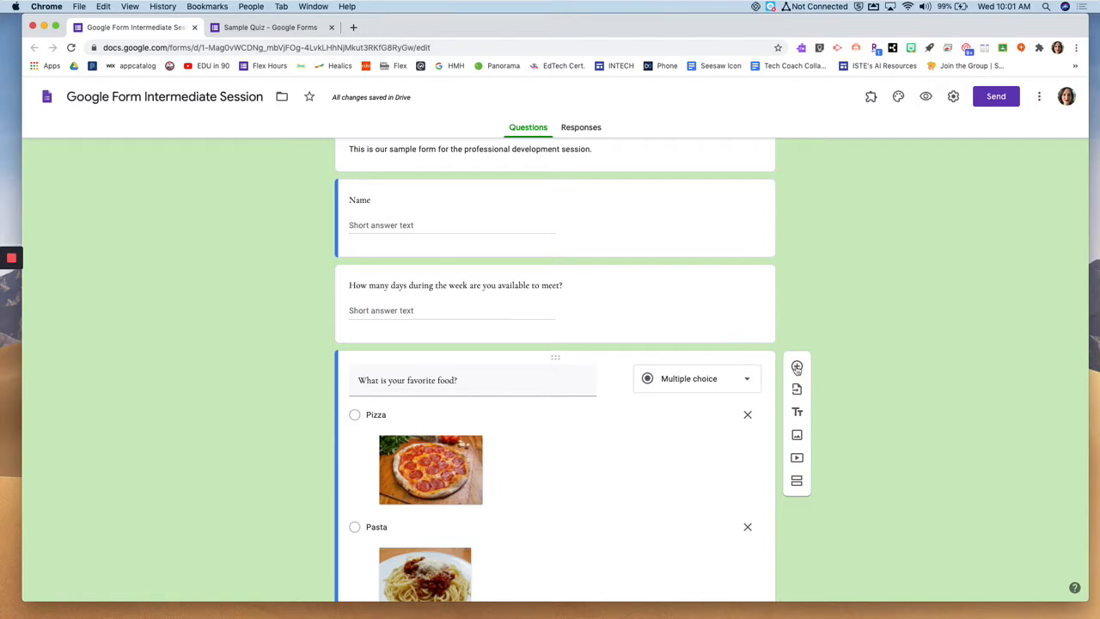
pyautogui.scroll(-1, 797, 369)
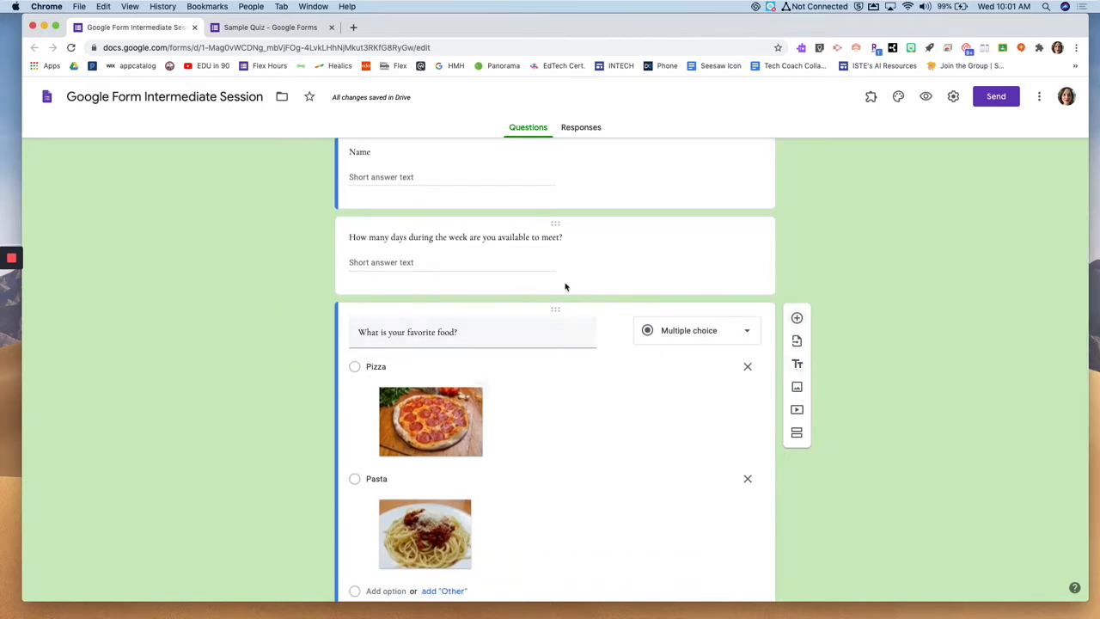
pyautogui.click(569, 313)
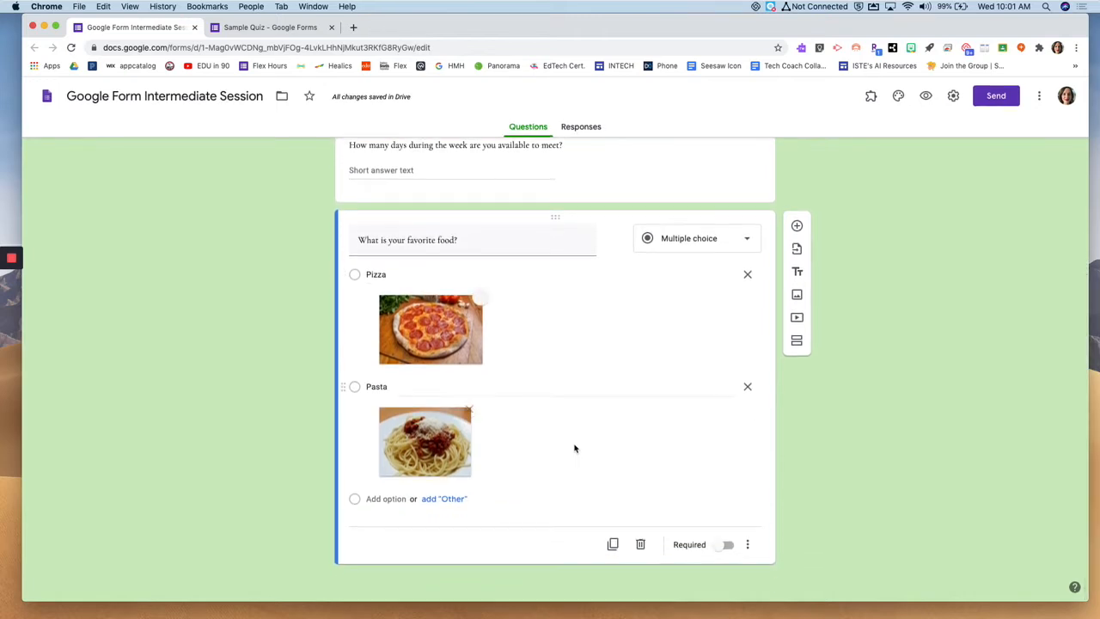
# - Add a new question and place it directly above "What is your favorite food?"
pyautogui.click(796, 226)
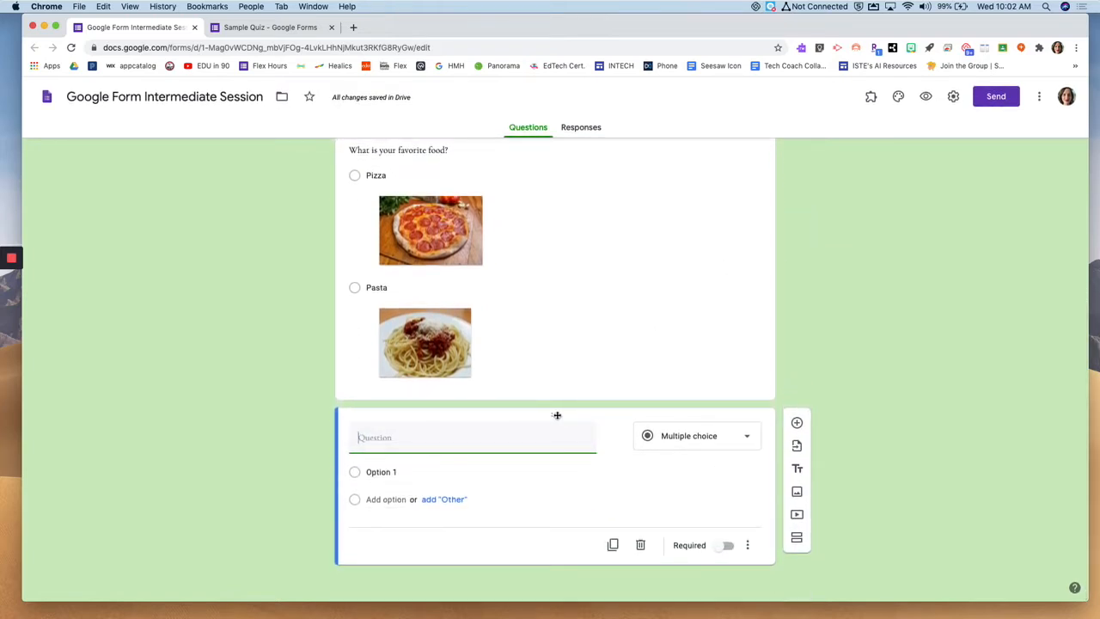
pyautogui.moveTo(555, 412); pyautogui.dragTo(544, 214)
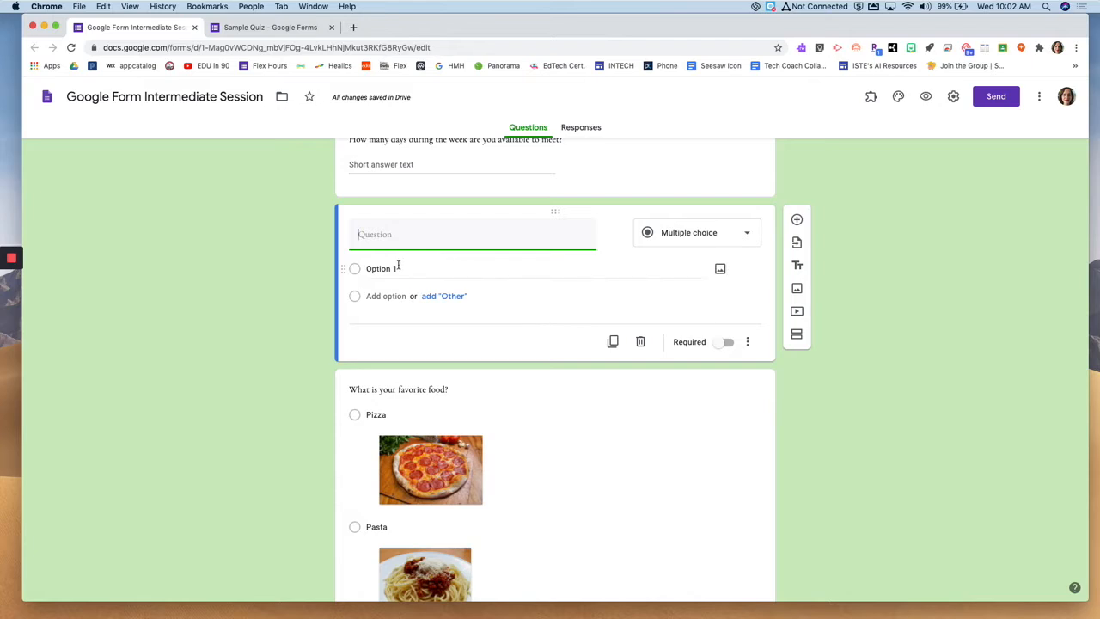
# - Make the new question a File upload, agree to Drive uploads, and title it "Submit a picture."
pyautogui.click(747, 236)
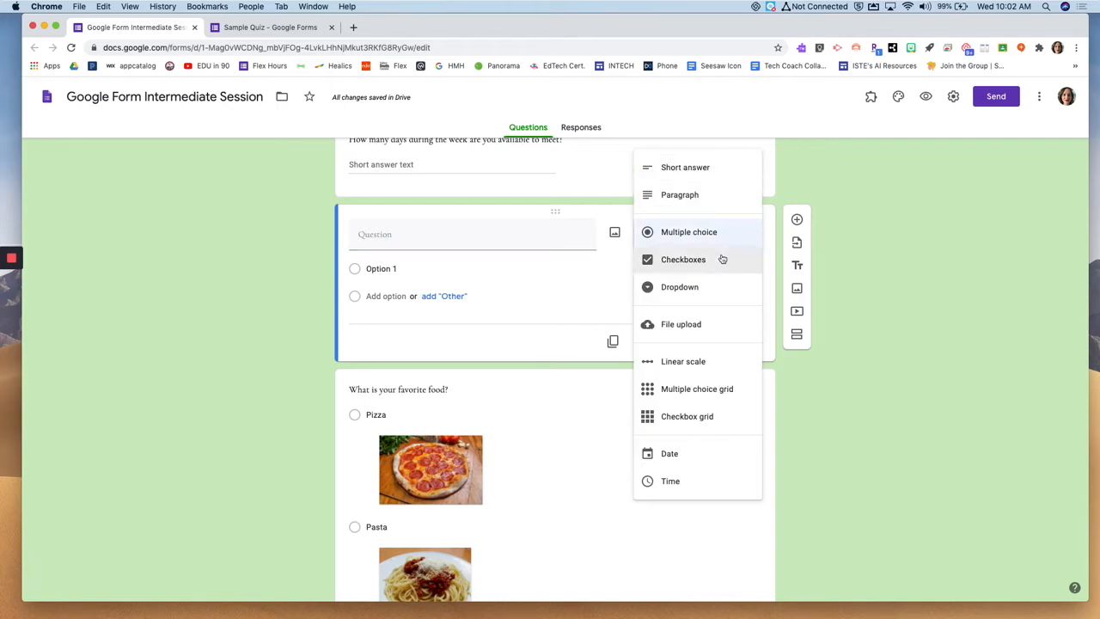
pyautogui.click(689, 326)
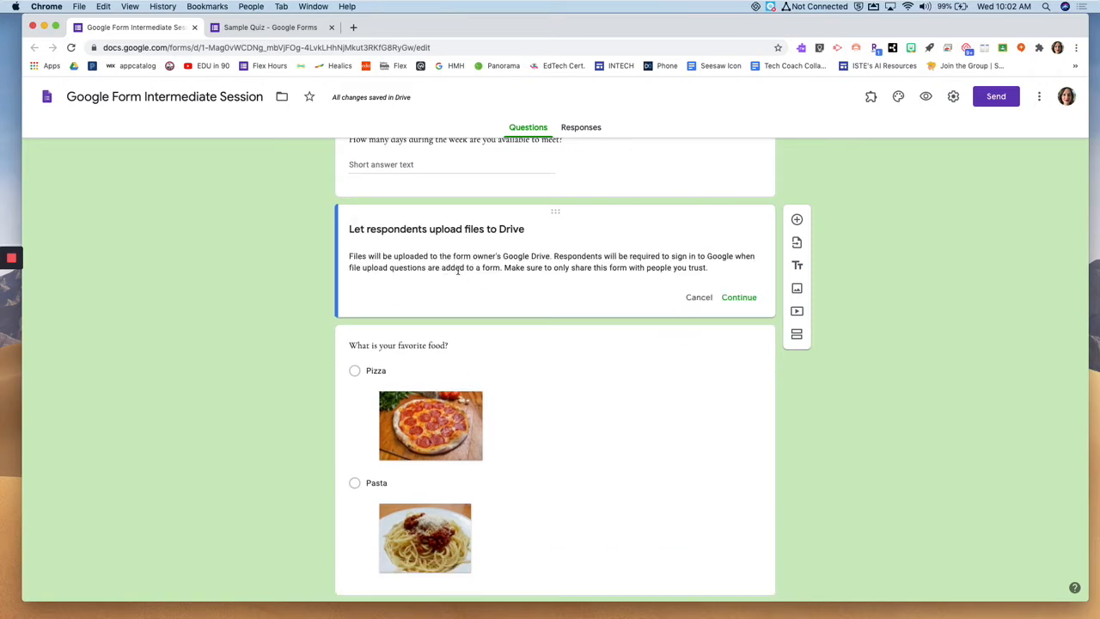
pyautogui.click(732, 298)
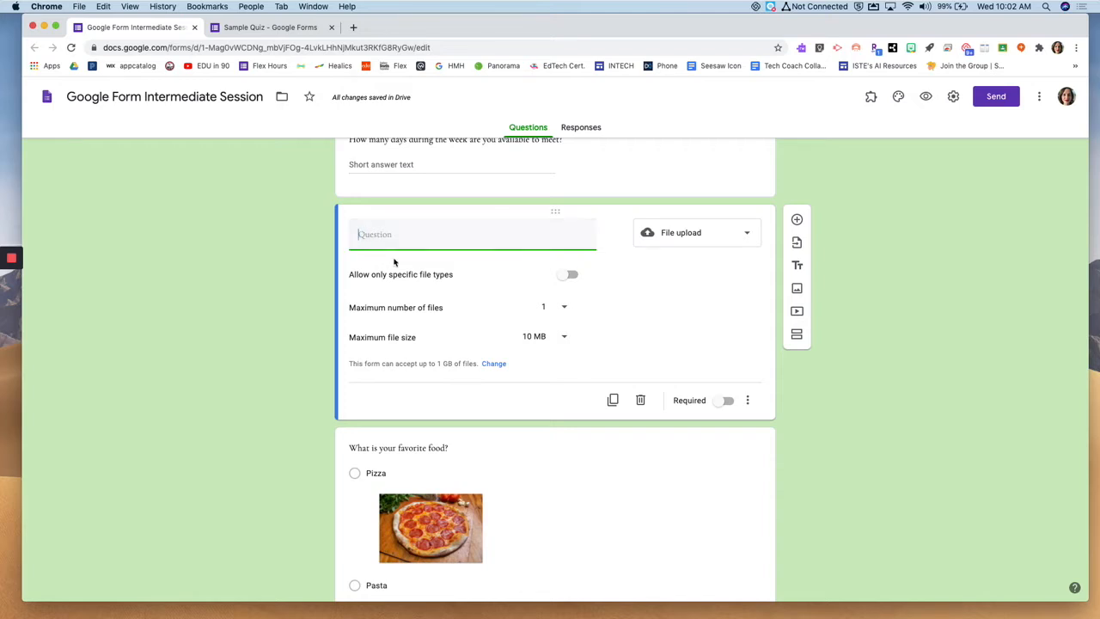
pyautogui.write('Submit a picture')
# - Examine the upload question's options for specific file types, maximum number of files and maximum file size
pyautogui.click(568, 278)
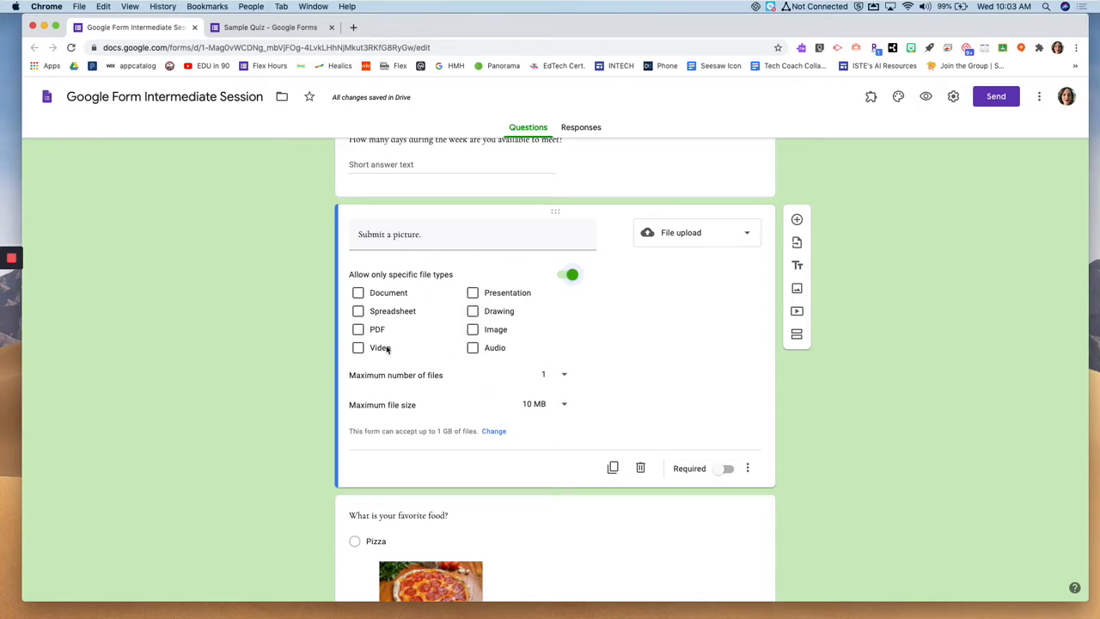
pyautogui.click(571, 276)
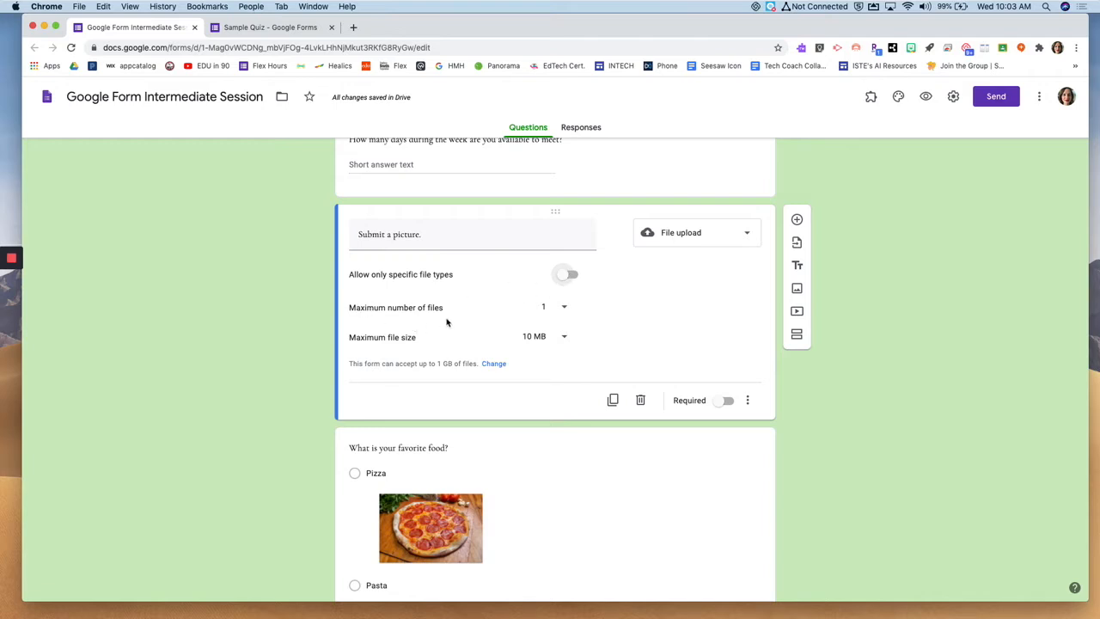
pyautogui.click(565, 310)
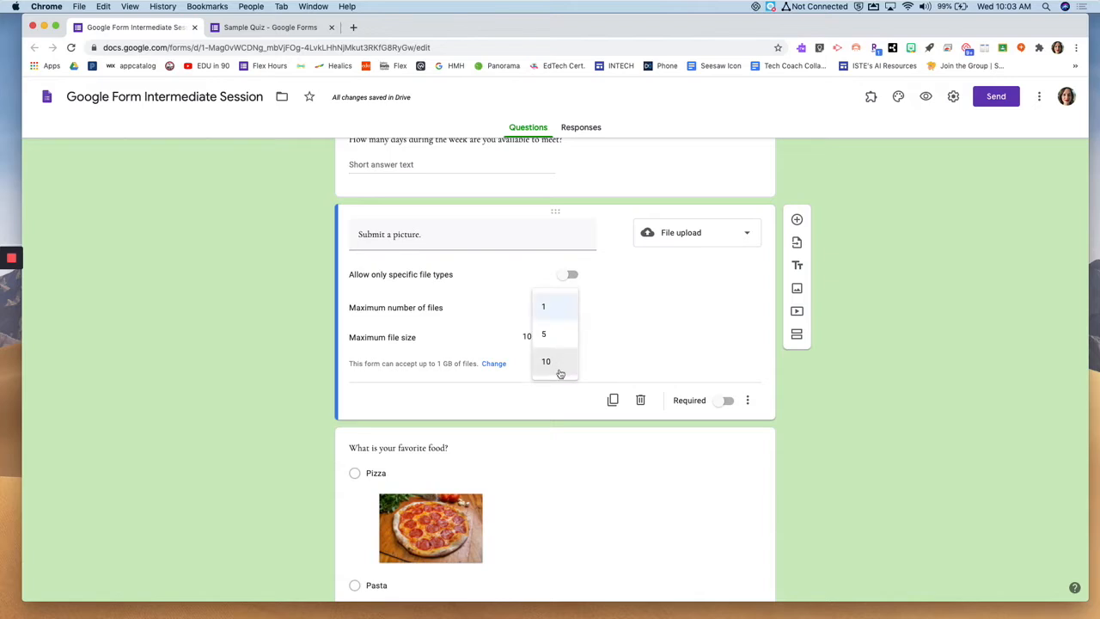
pyautogui.click(629, 333)
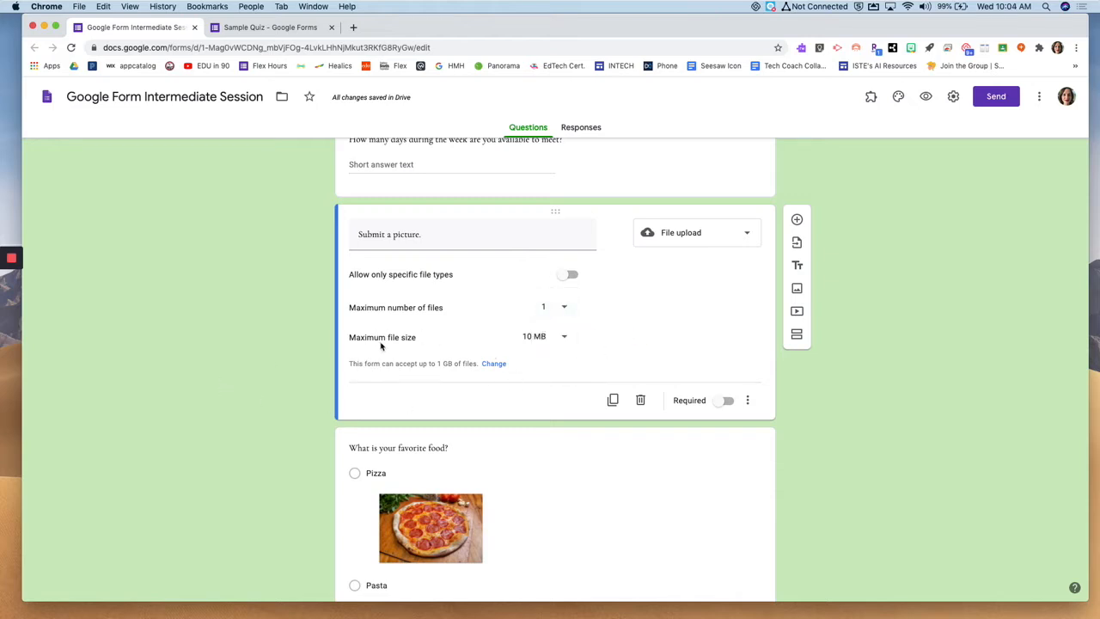
pyautogui.click(563, 338)
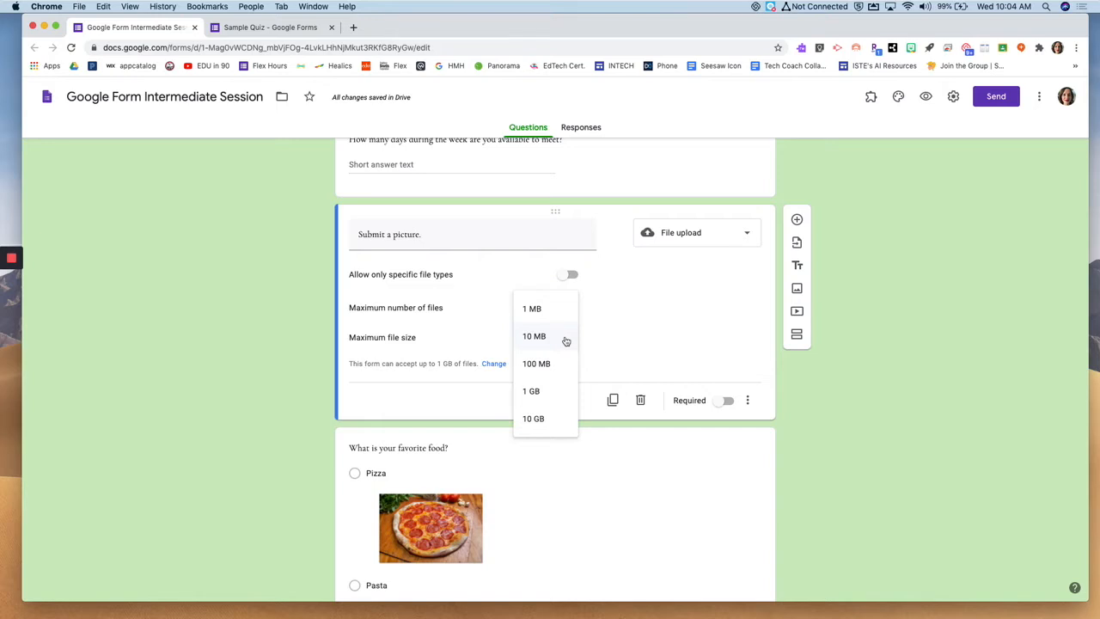
pyautogui.click(632, 326)
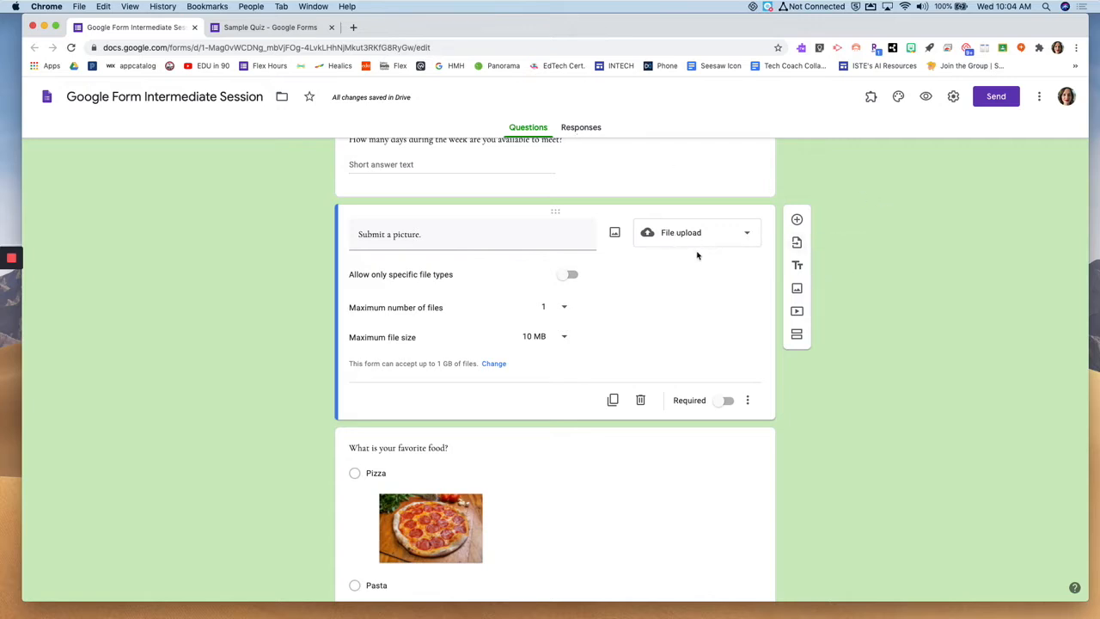
# - Change the question type to Linear scale and view the choices for the scale's upper limit
pyautogui.click(749, 240)
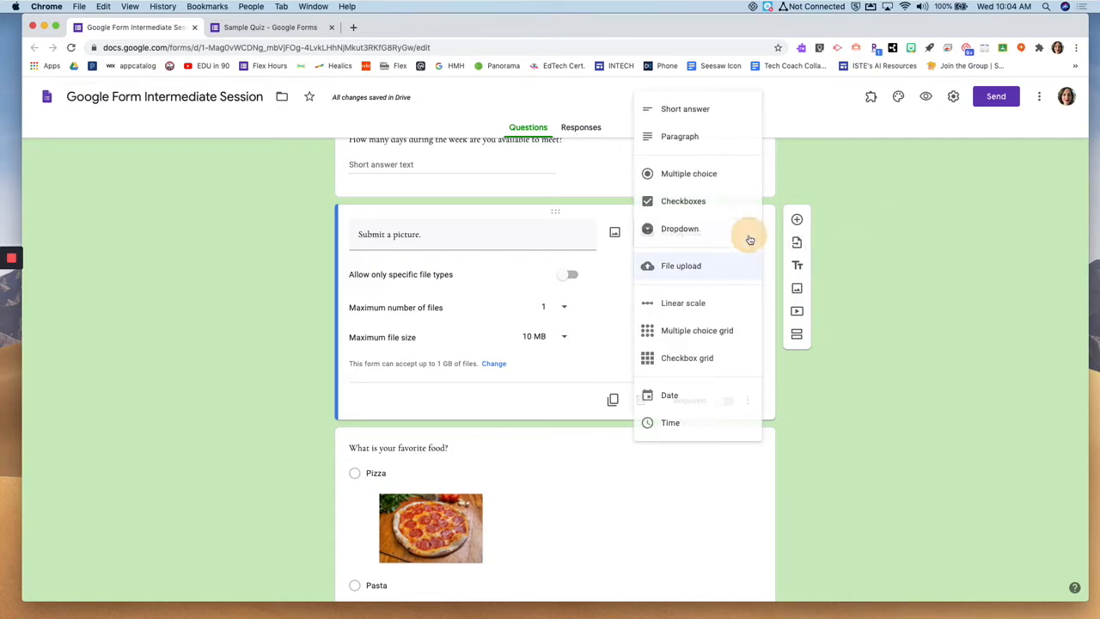
pyautogui.click(701, 313)
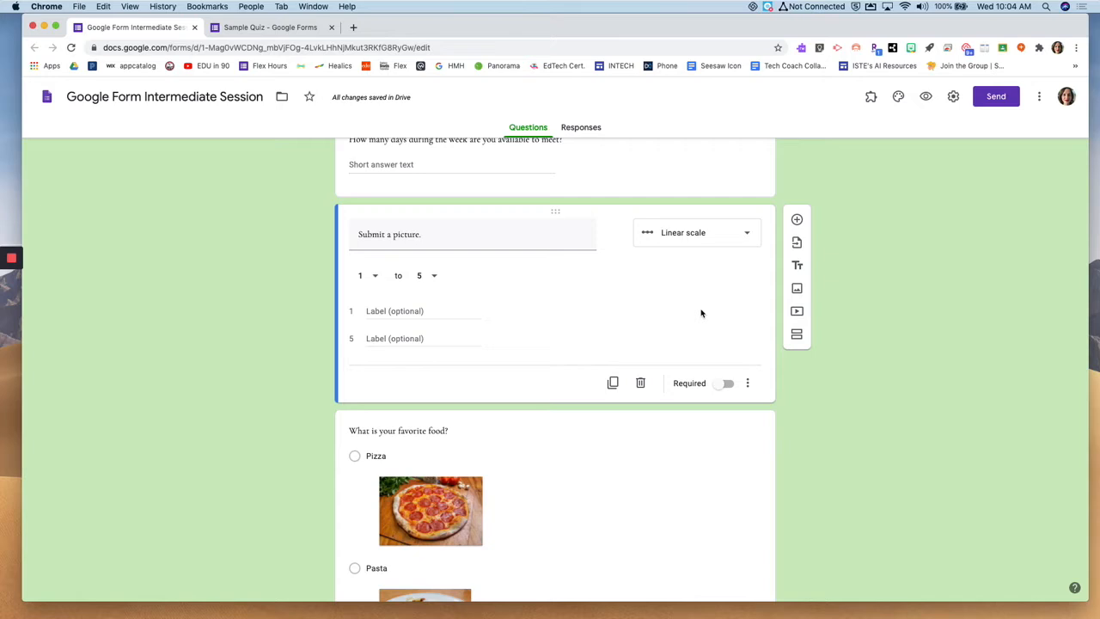
pyautogui.click(432, 277)
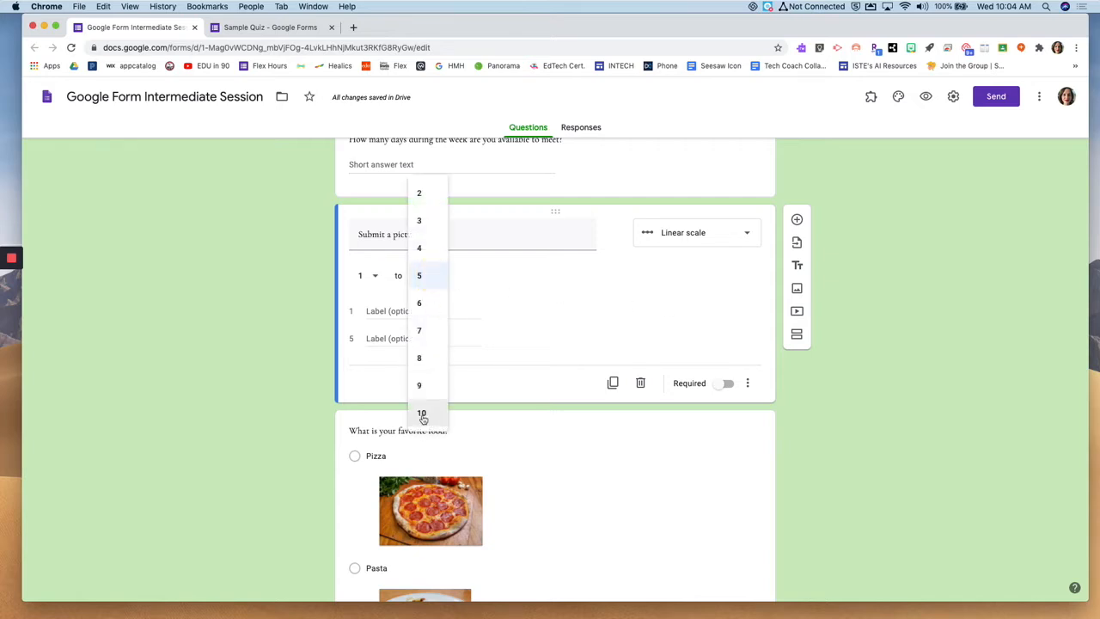
pyautogui.click(514, 297)
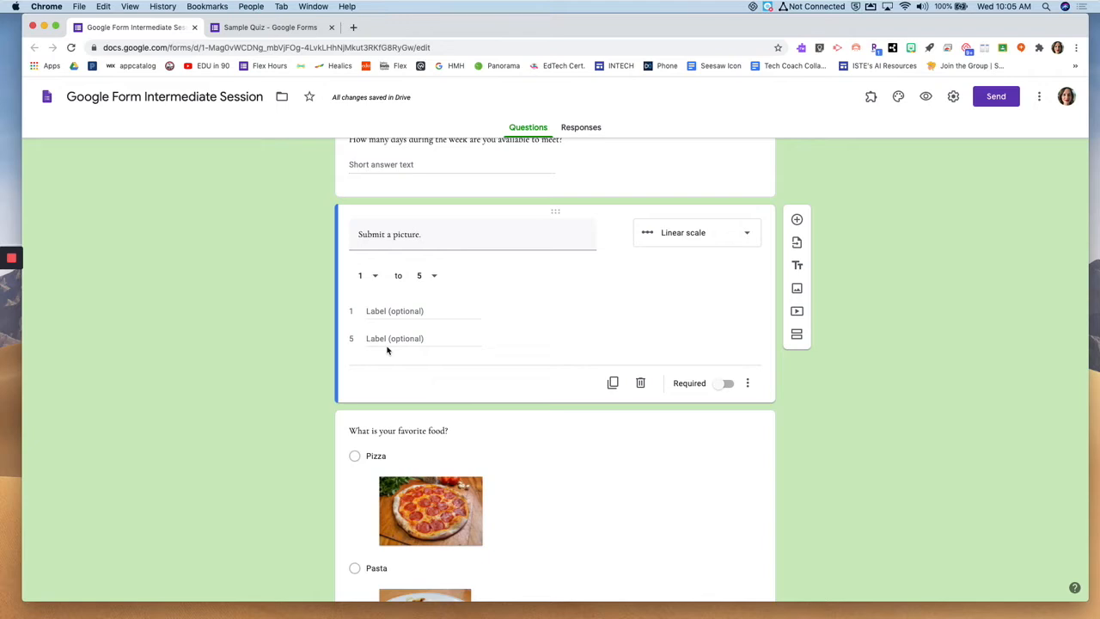
# - Change the question to a Multiple choice grid and replace its title with "How do you feel about..."
pyautogui.click(747, 234)
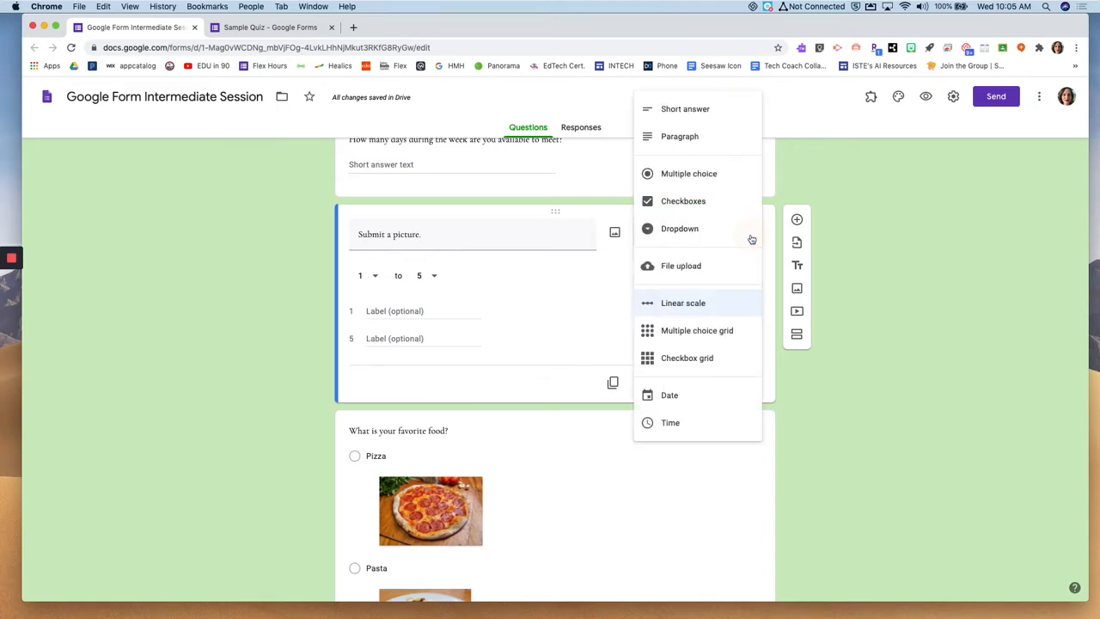
pyautogui.click(706, 336)
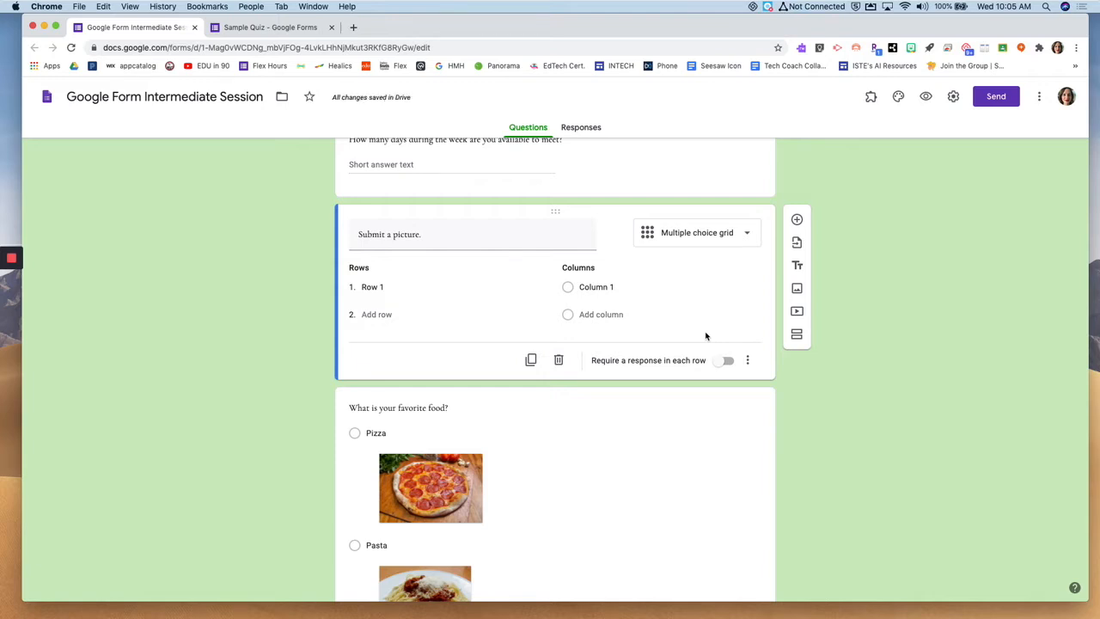
pyautogui.click(744, 236)
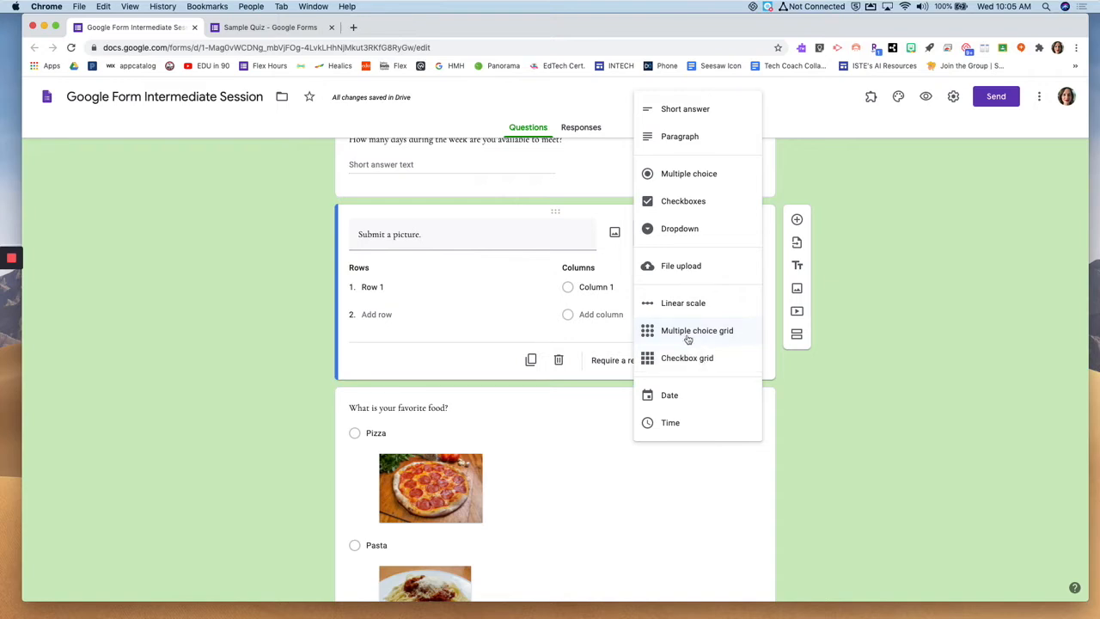
pyautogui.click(523, 324)
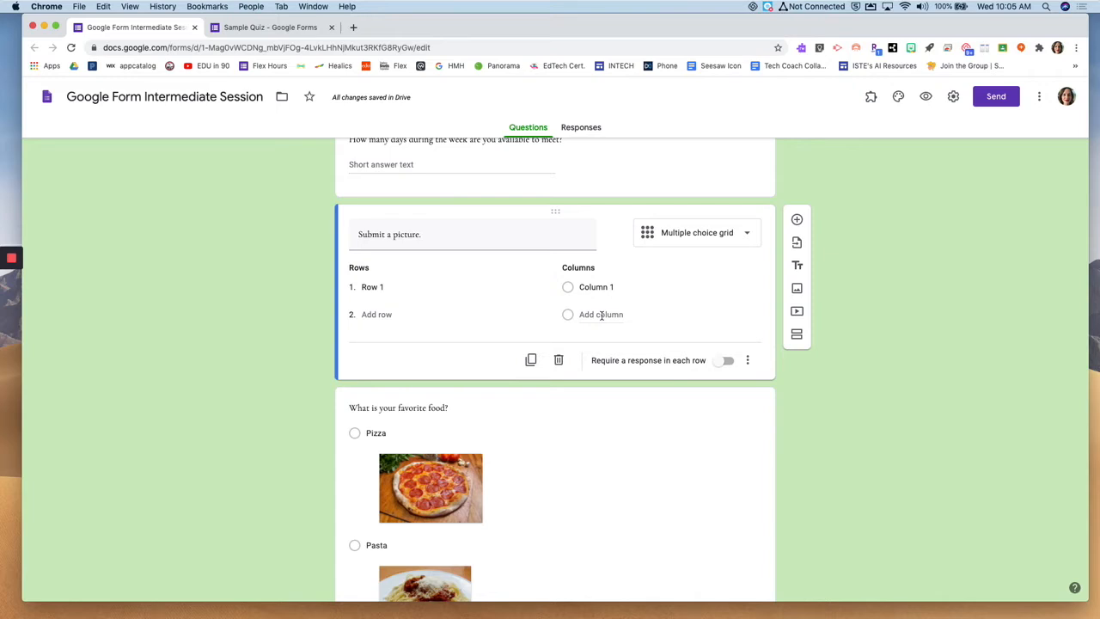
pyautogui.tripleClick(445, 237)
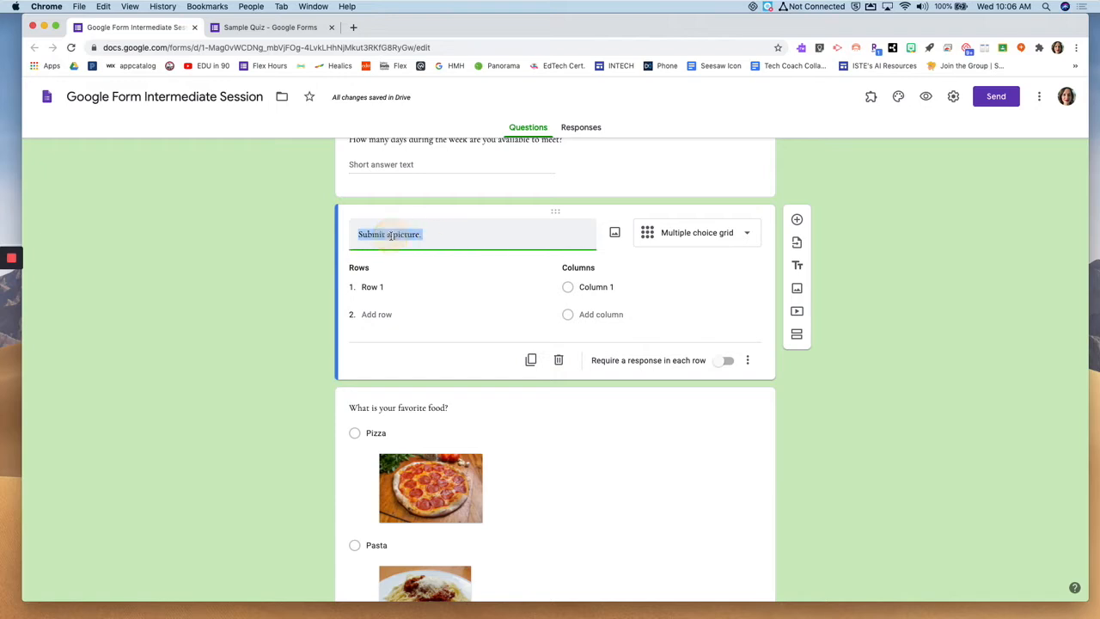
pyautogui.write('How d')
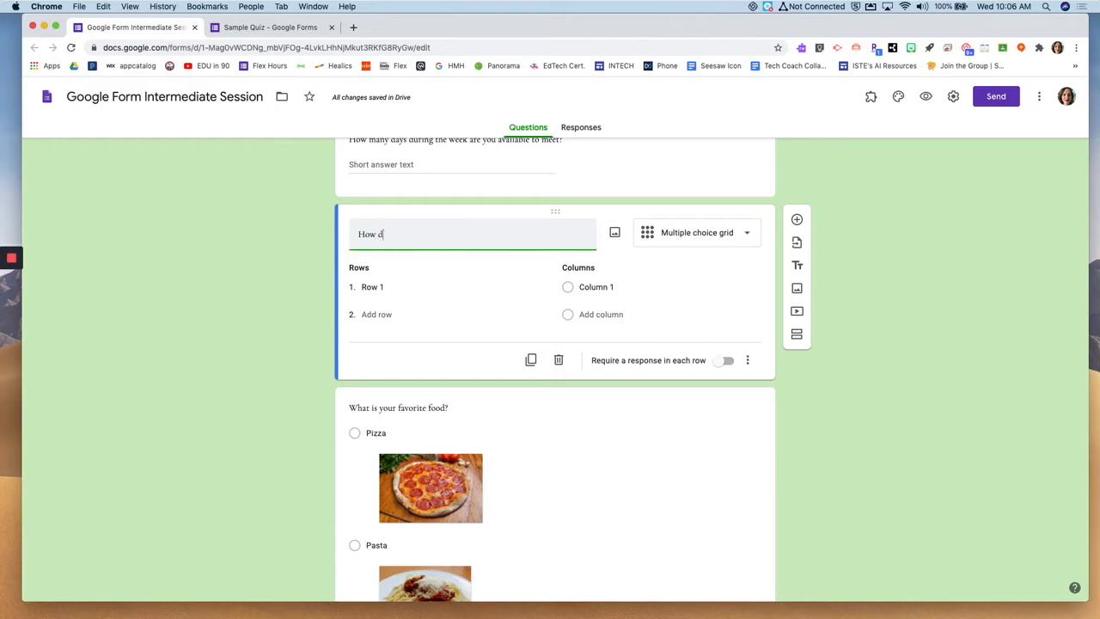
pyautogui.write('o you feel about...')
# - Fill in the grid's four rows as "Indoor recess", "Gym", "Reading" and "Math"
pyautogui.click(379, 287)
pyautogui.write('Ind')
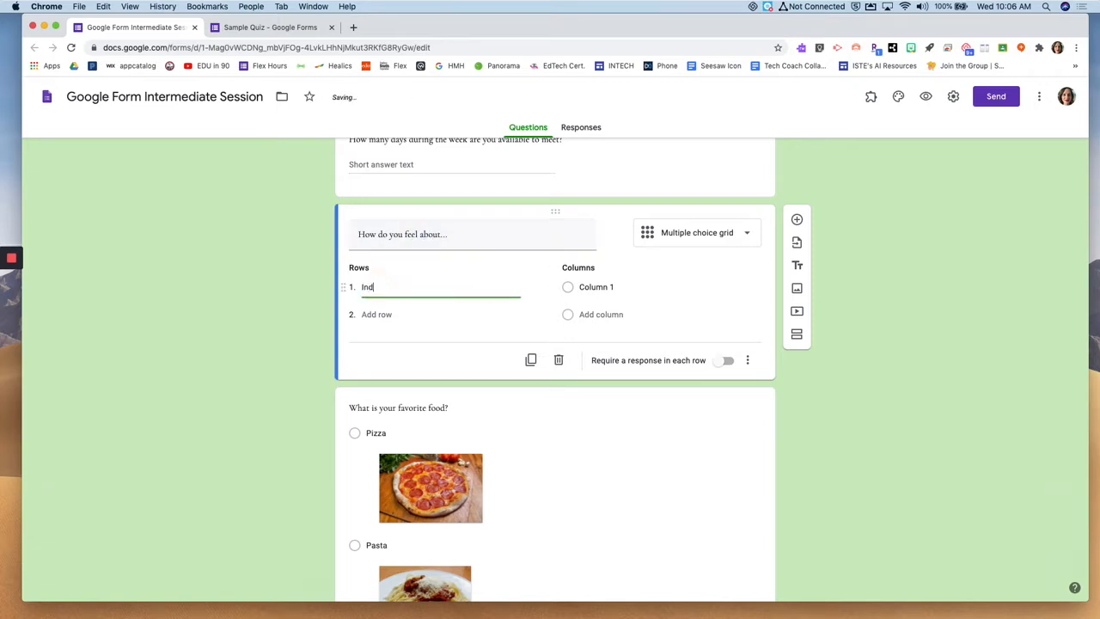
pyautogui.write('oor recess')
pyautogui.click(376, 314)
pyautogui.write('Gym')
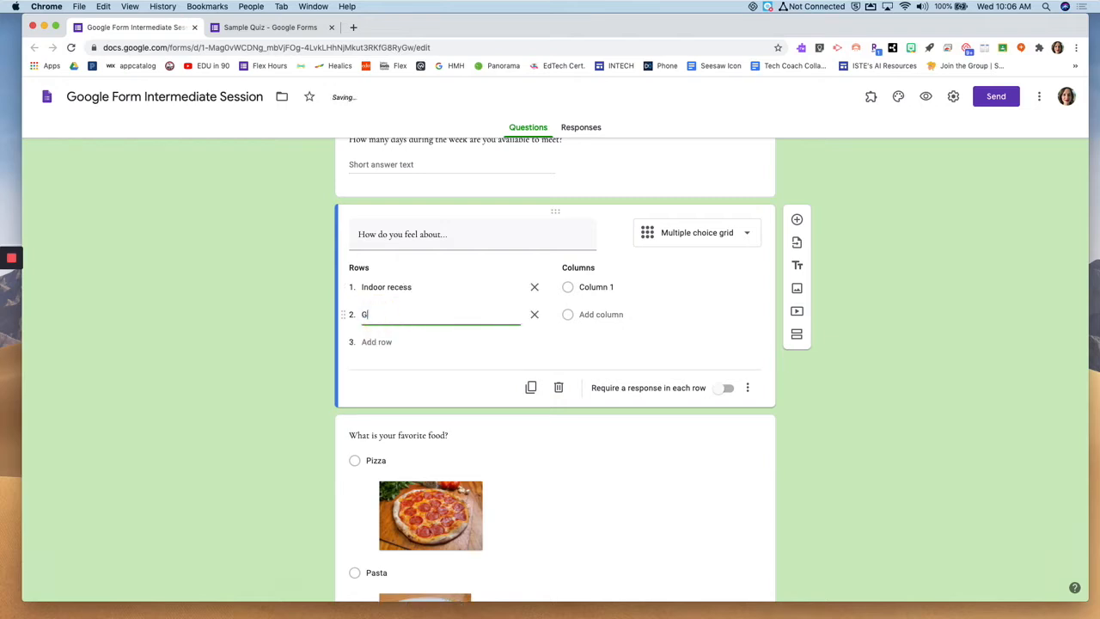
pyautogui.click(371, 342)
pyautogui.write('Reading')
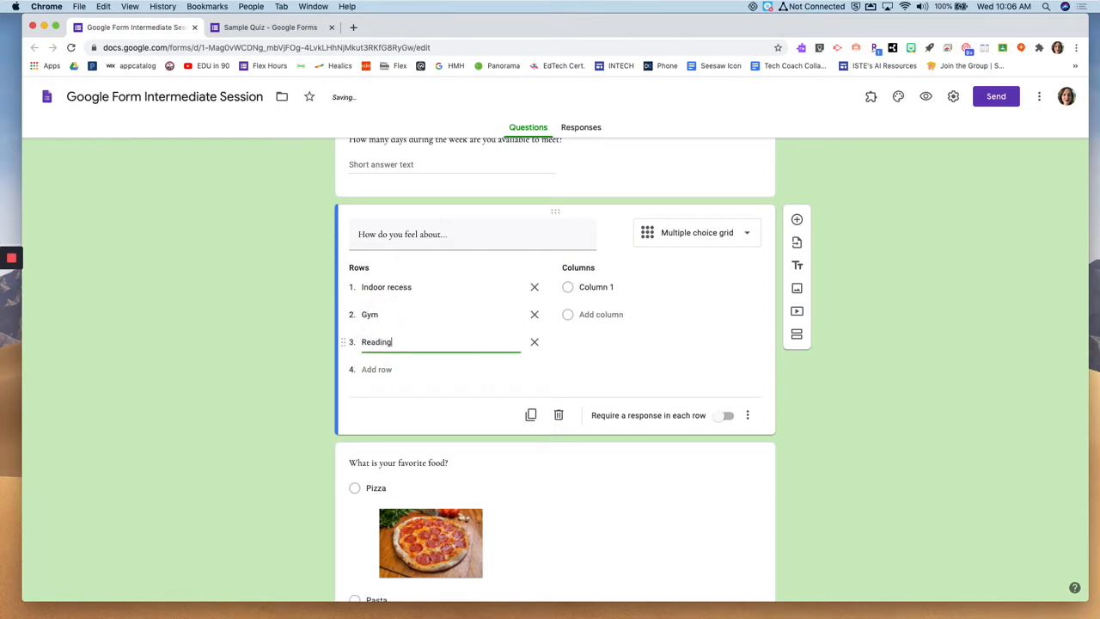
pyautogui.click(382, 370)
pyautogui.write('Math')
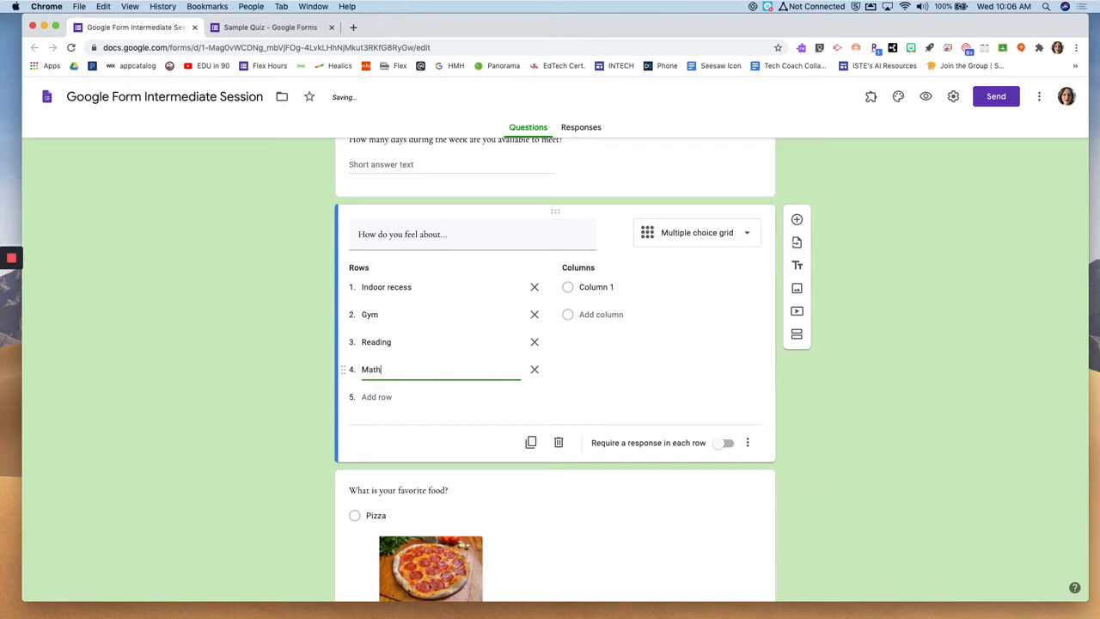
# - Fill in the grid's three columns as "Good", "Okay" and "Not Good"
pyautogui.click(601, 289)
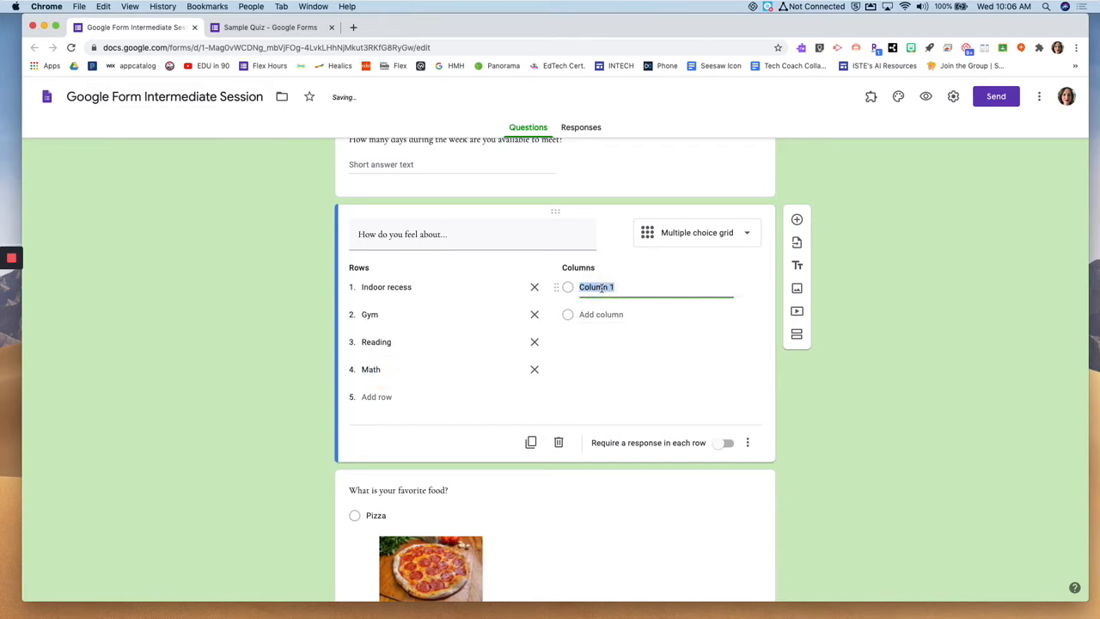
pyautogui.write('Good')
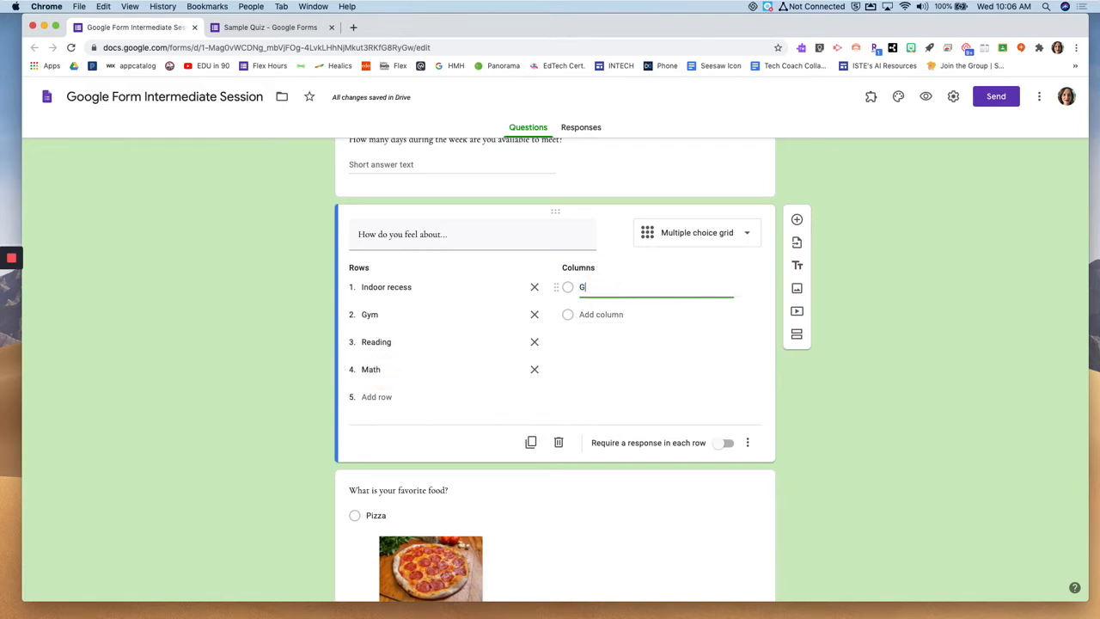
pyautogui.click(606, 316)
pyautogui.write('Okay')
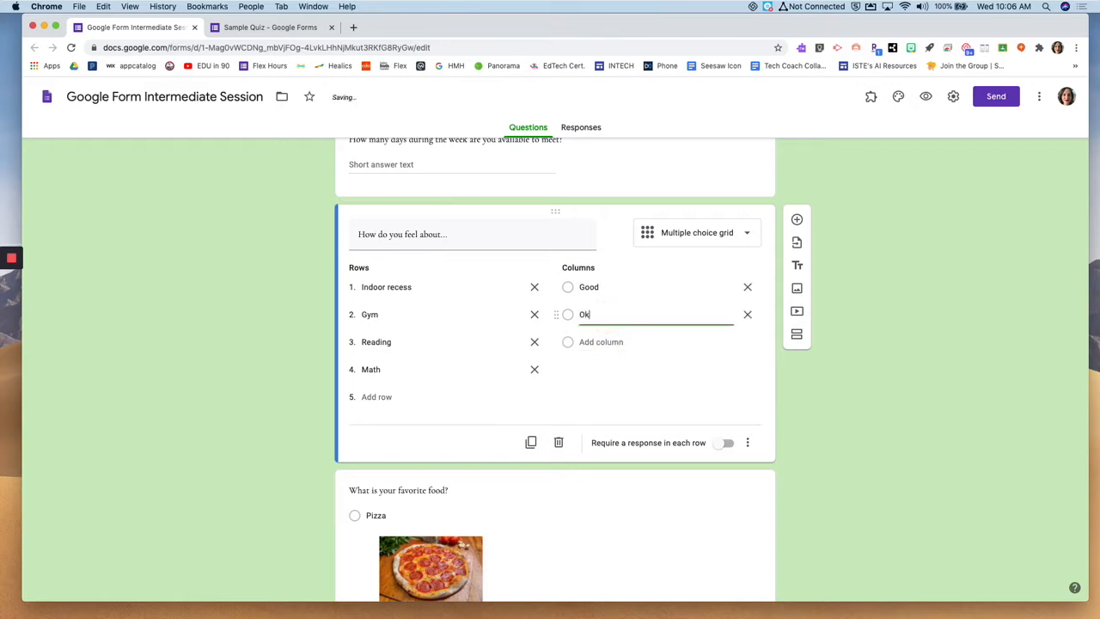
pyautogui.click(599, 342)
pyautogui.write('Not Good')
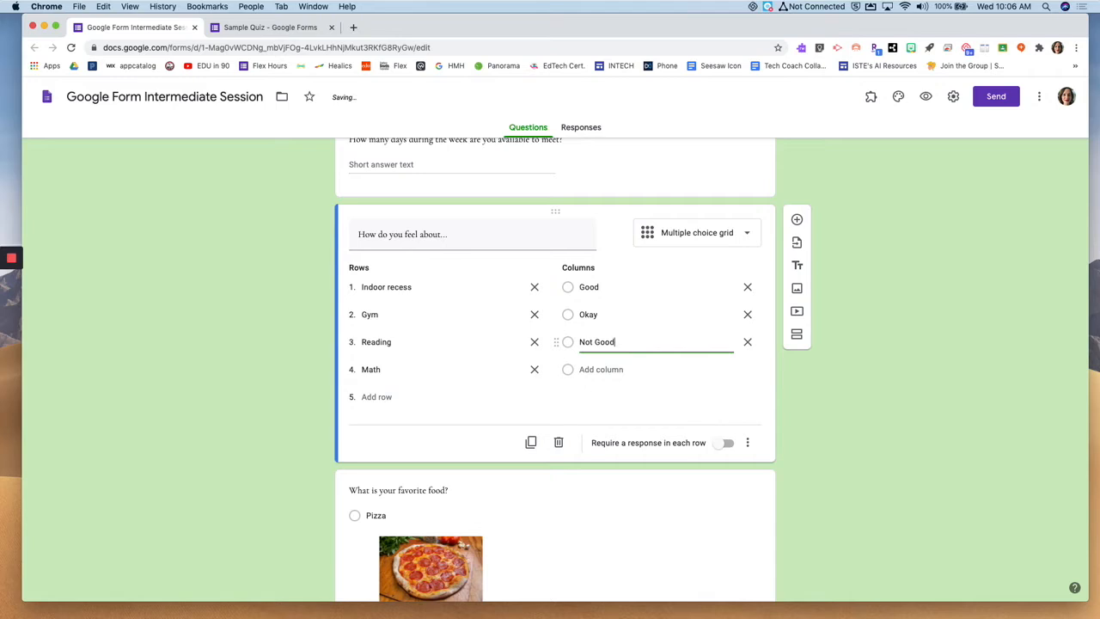
pyautogui.click(813, 397)
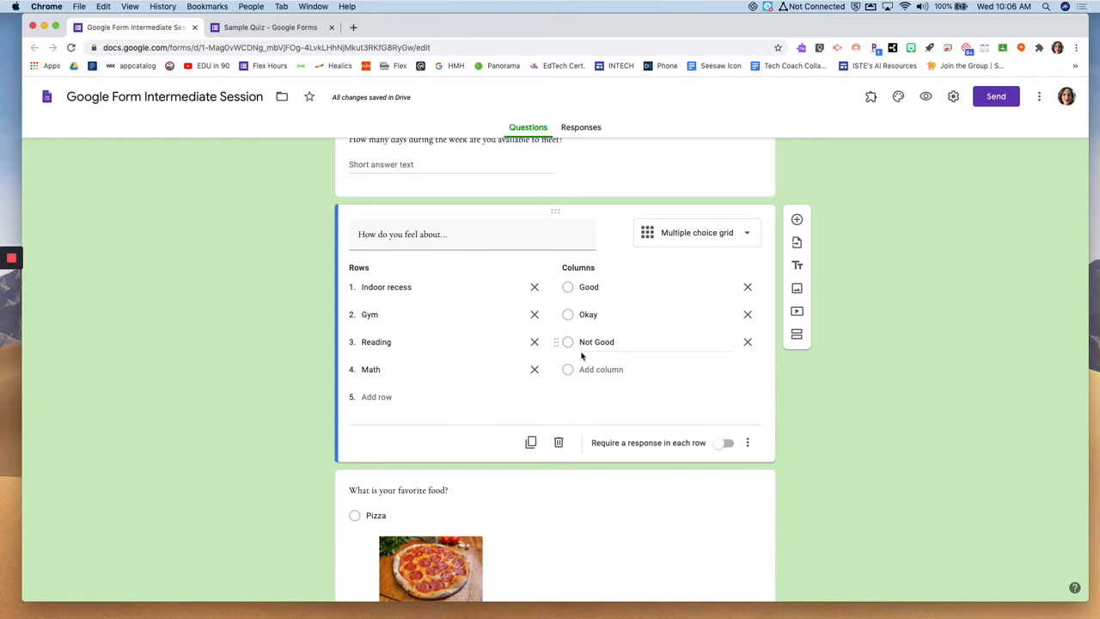
# - Preview the form and rate Indoor recess as Good, Gym as Okay and Reading as Not Good in the grid
pyautogui.click(926, 98)
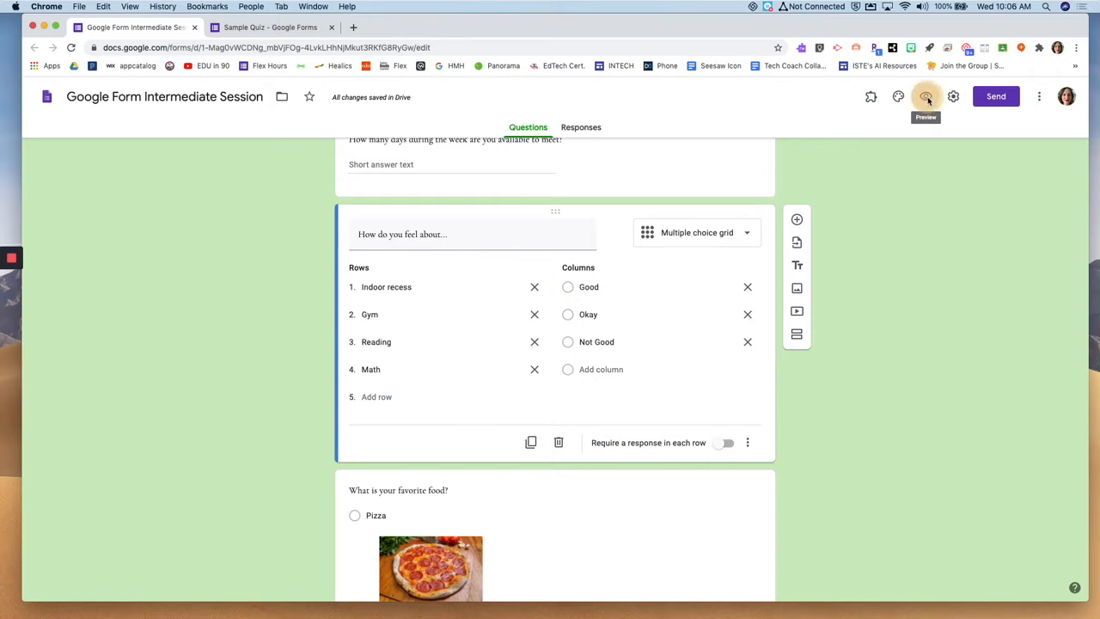
pyautogui.scroll(-4, 793, 371)
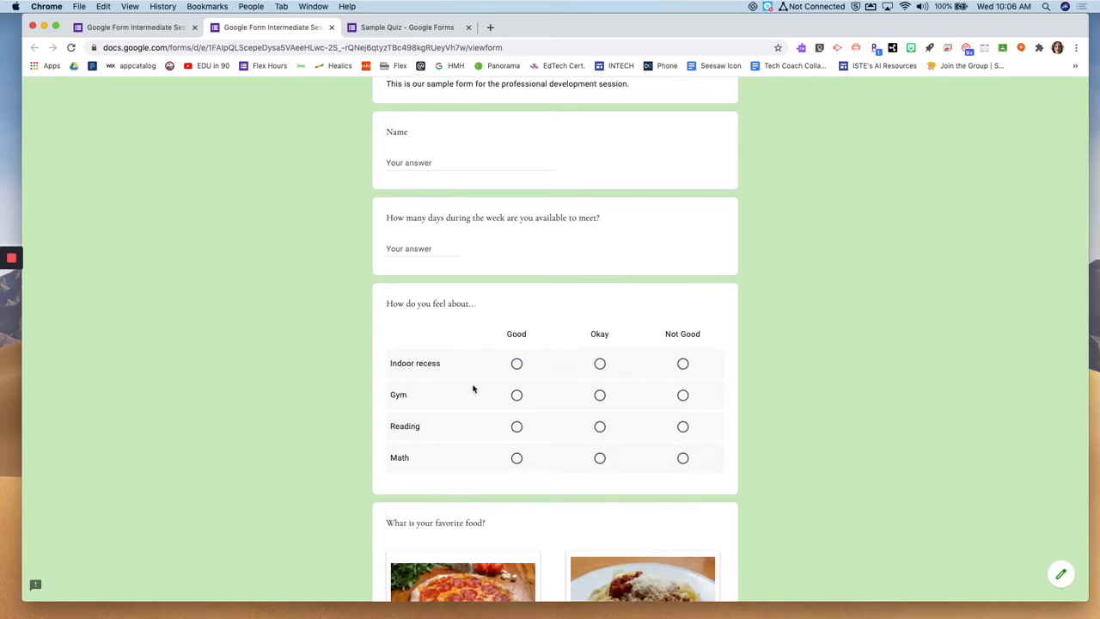
pyautogui.scroll(-1, 473, 386)
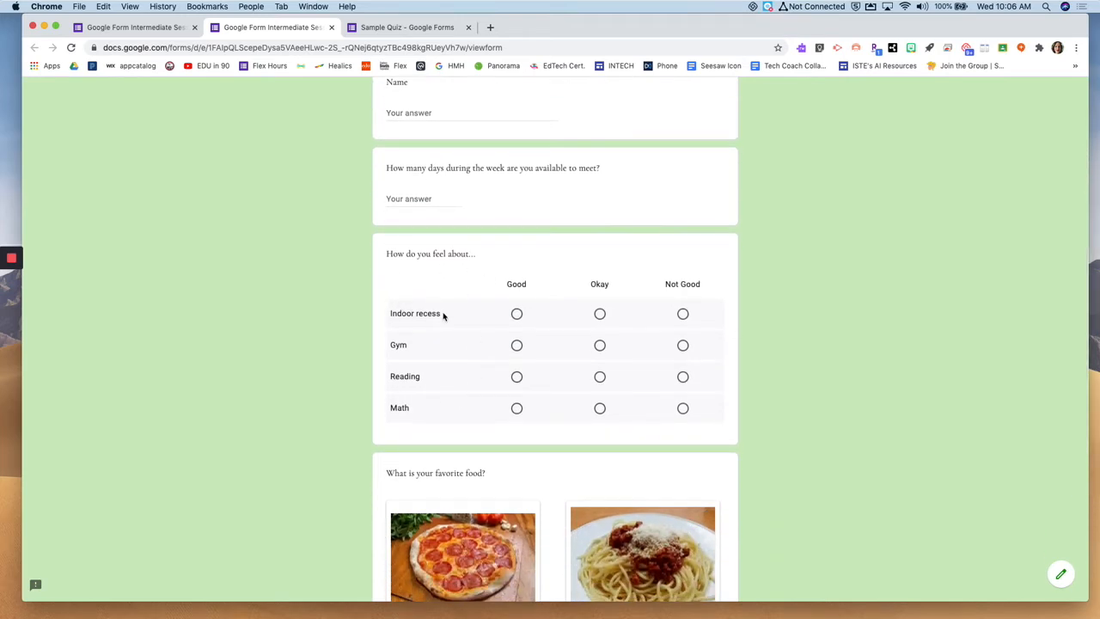
pyautogui.click(516, 313)
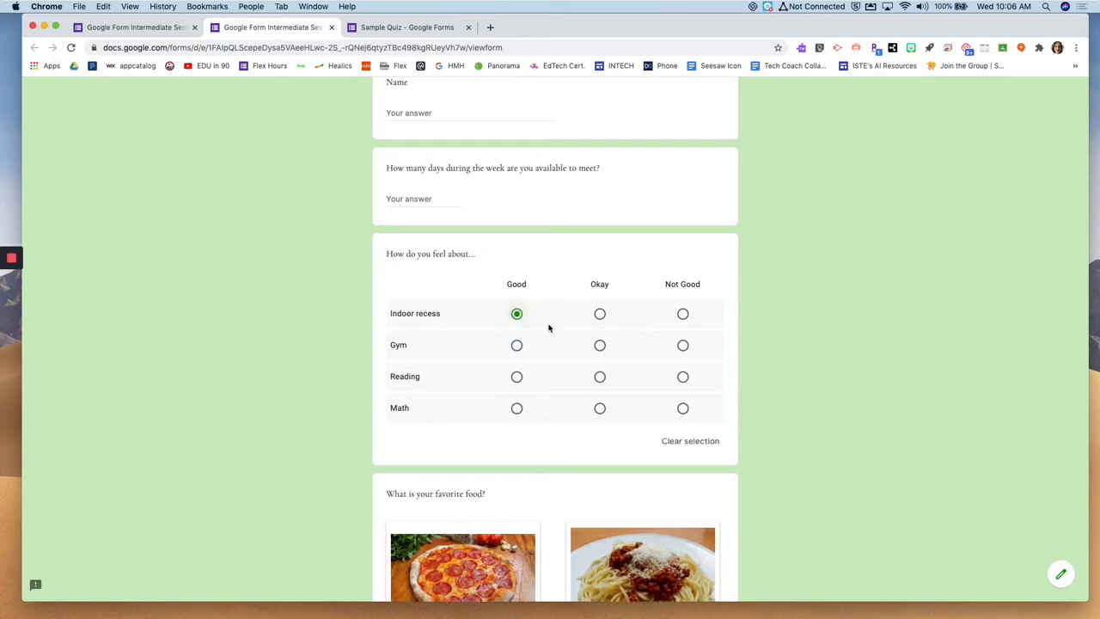
pyautogui.click(600, 345)
pyautogui.click(682, 376)
# - Try each rating for Indoor recess, finish on Okay, and leave the preview without submitting
pyautogui.click(600, 315)
pyautogui.click(517, 314)
pyautogui.click(600, 314)
pyautogui.click(682, 315)
pyautogui.click(516, 314)
pyautogui.click(600, 314)
pyautogui.scroll(5, 676, 329)
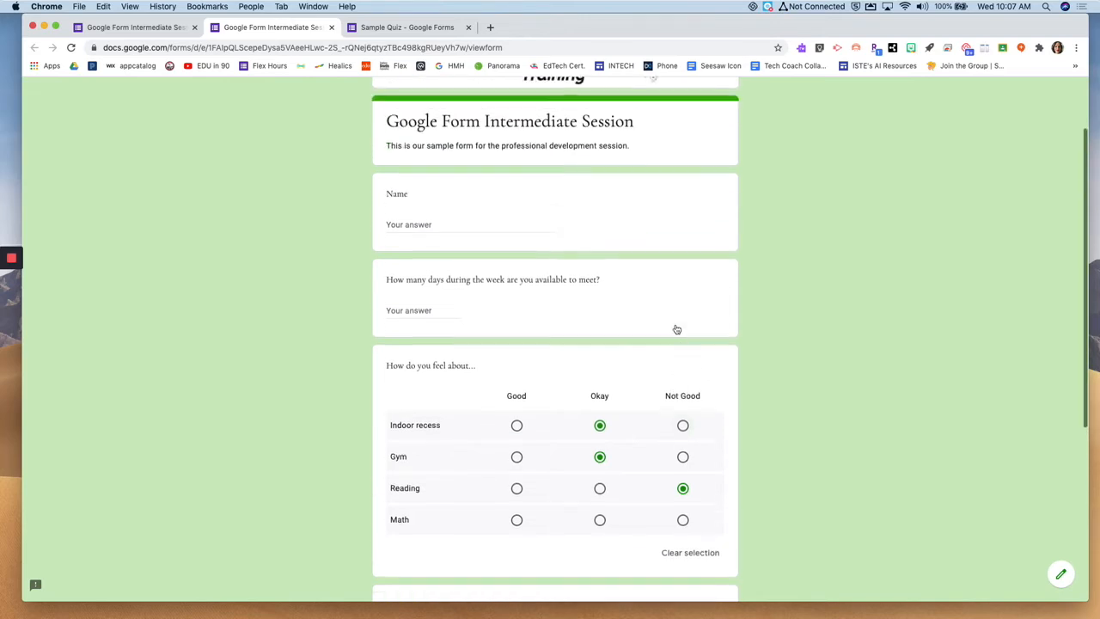
pyautogui.click(331, 27)
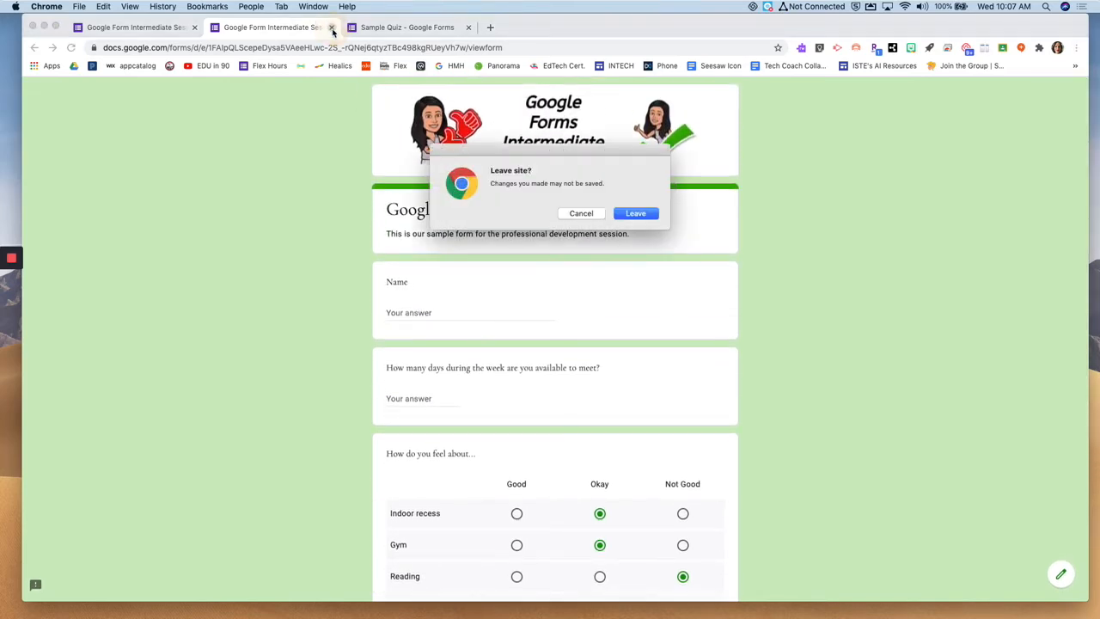
pyautogui.click(644, 213)
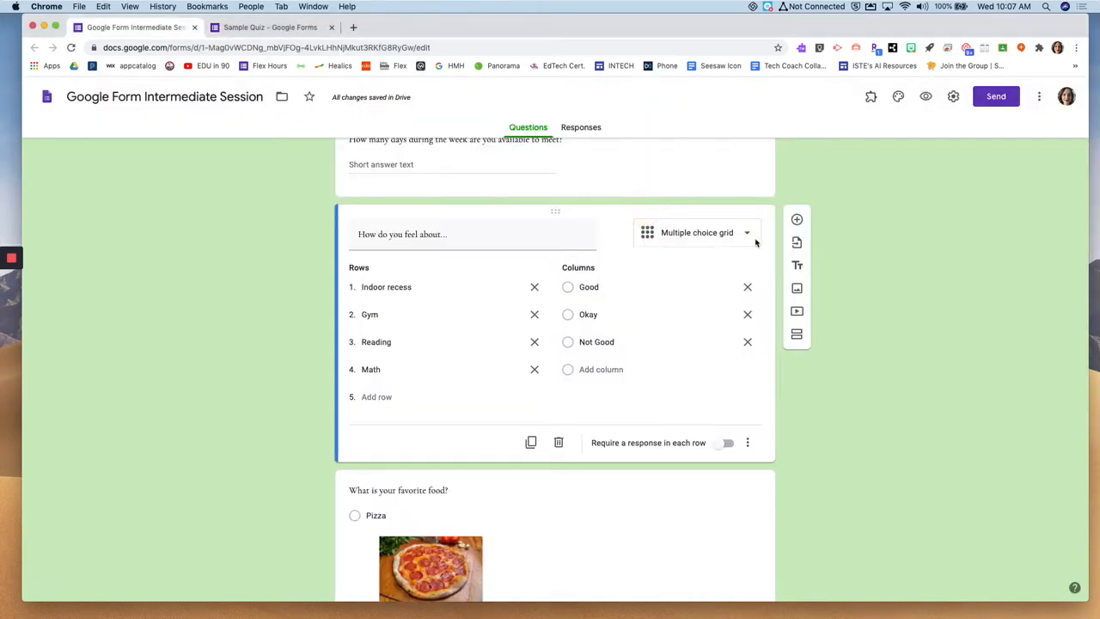
pyautogui.click(746, 238)
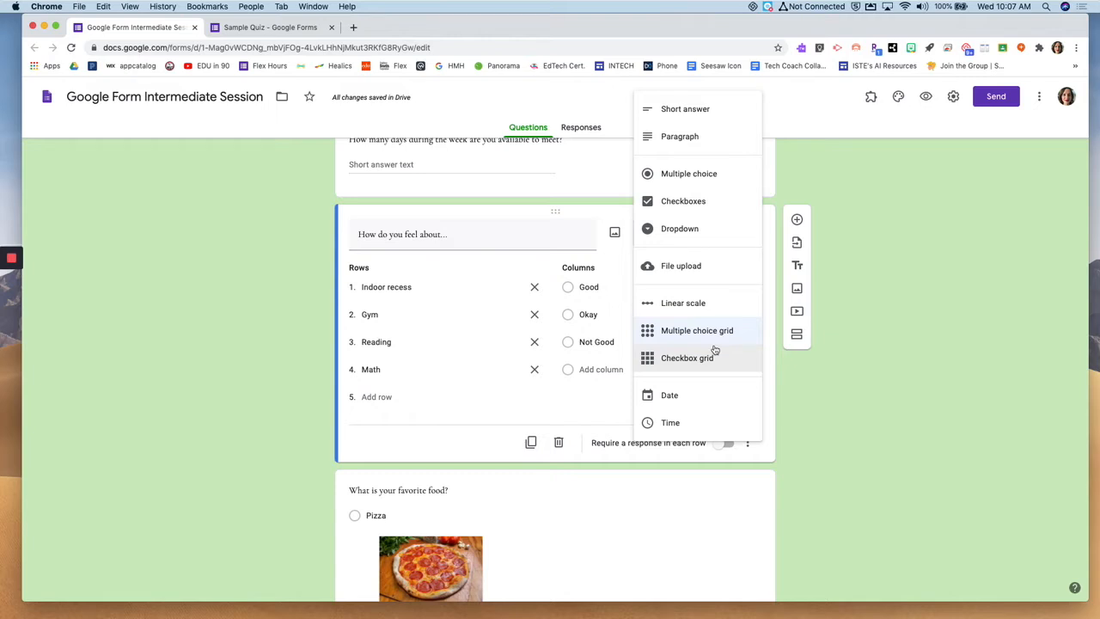
pyautogui.click(864, 259)
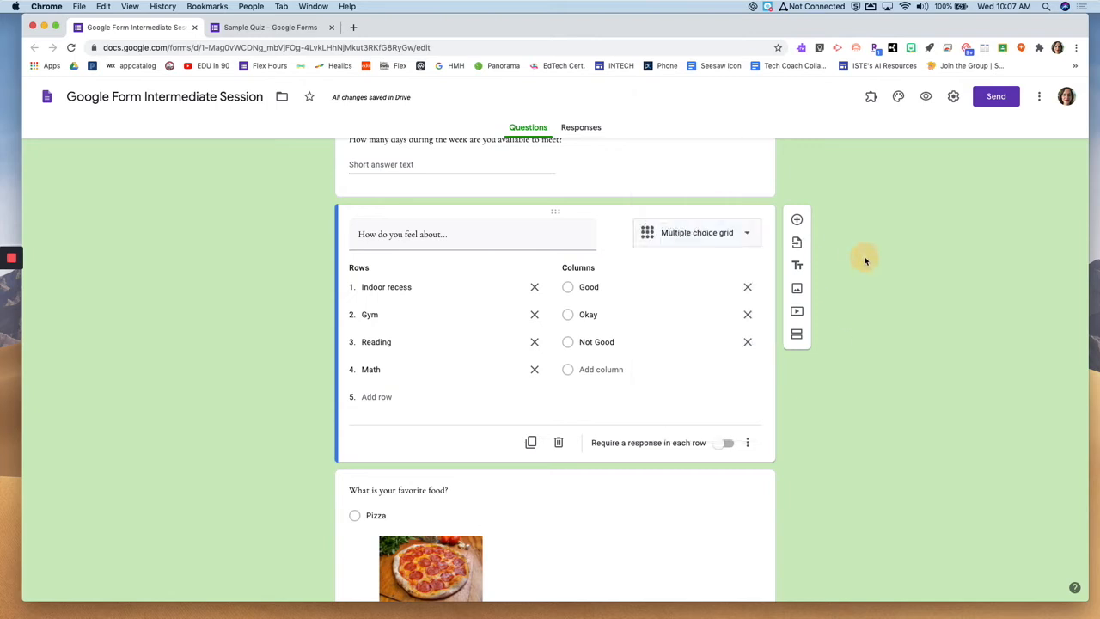
# - Start importing questions and choose the Session Feedback Survey as the source form
pyautogui.click(797, 245)
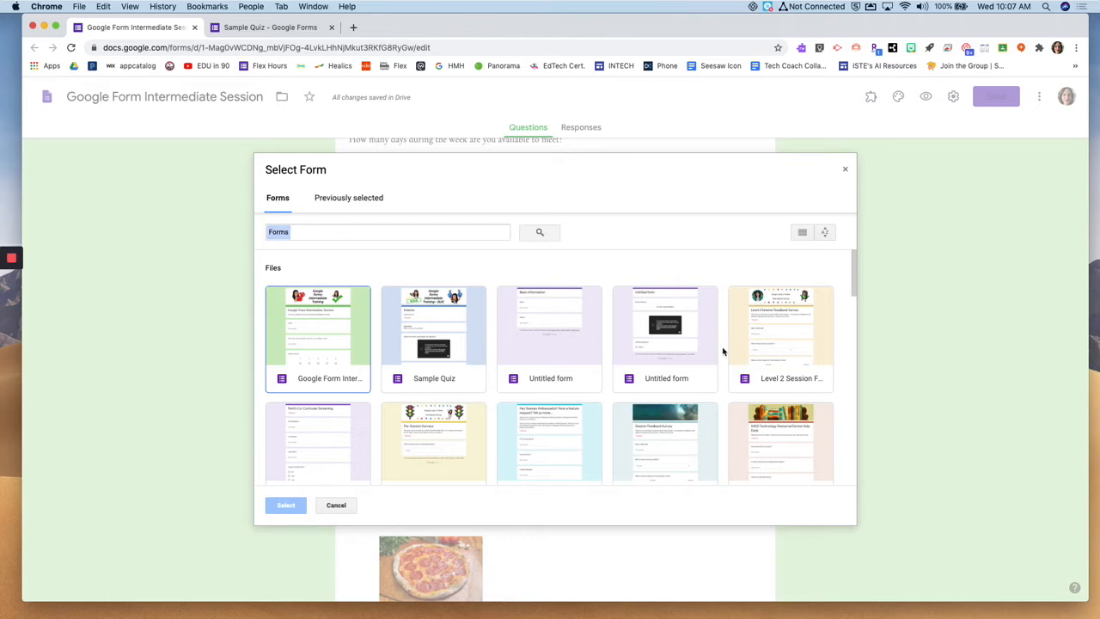
pyautogui.scroll(-2, 658, 396)
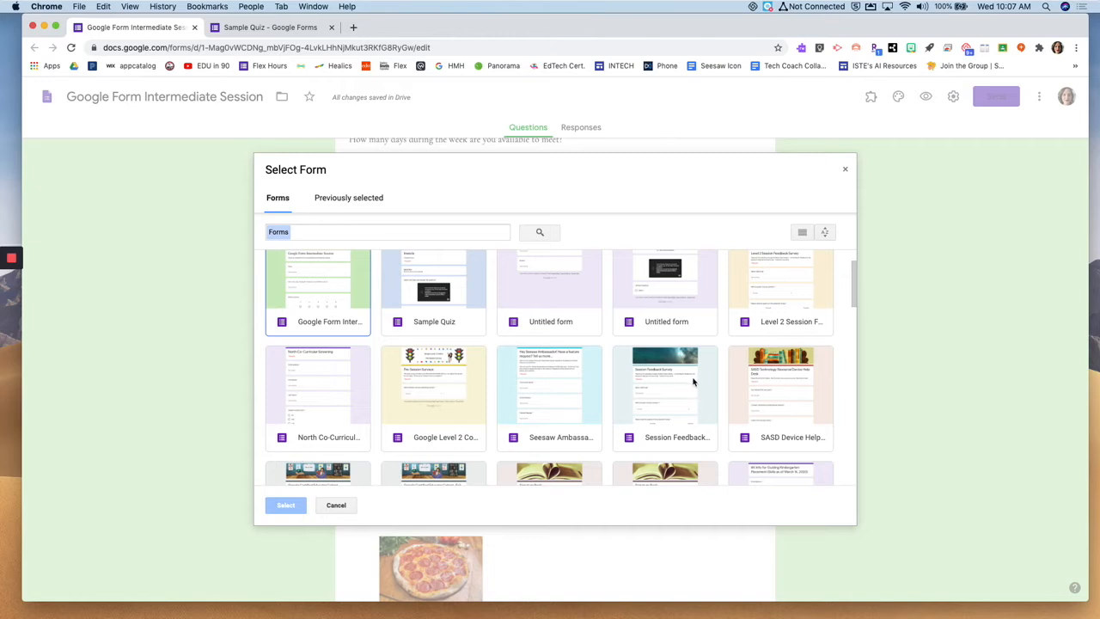
pyautogui.scroll(-2, 675, 431)
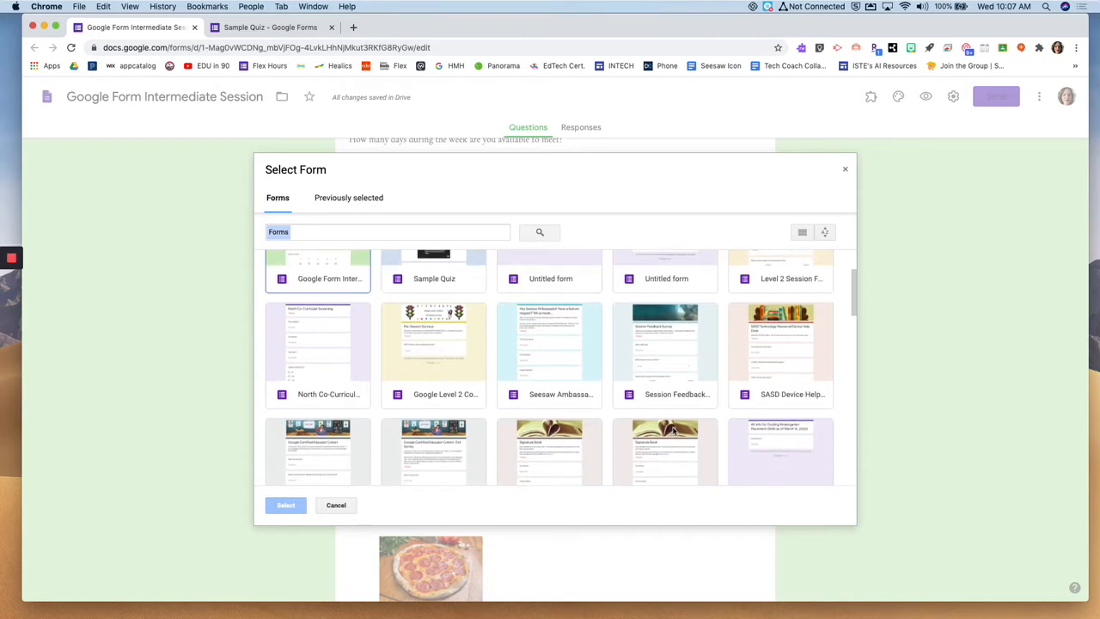
pyautogui.click(676, 397)
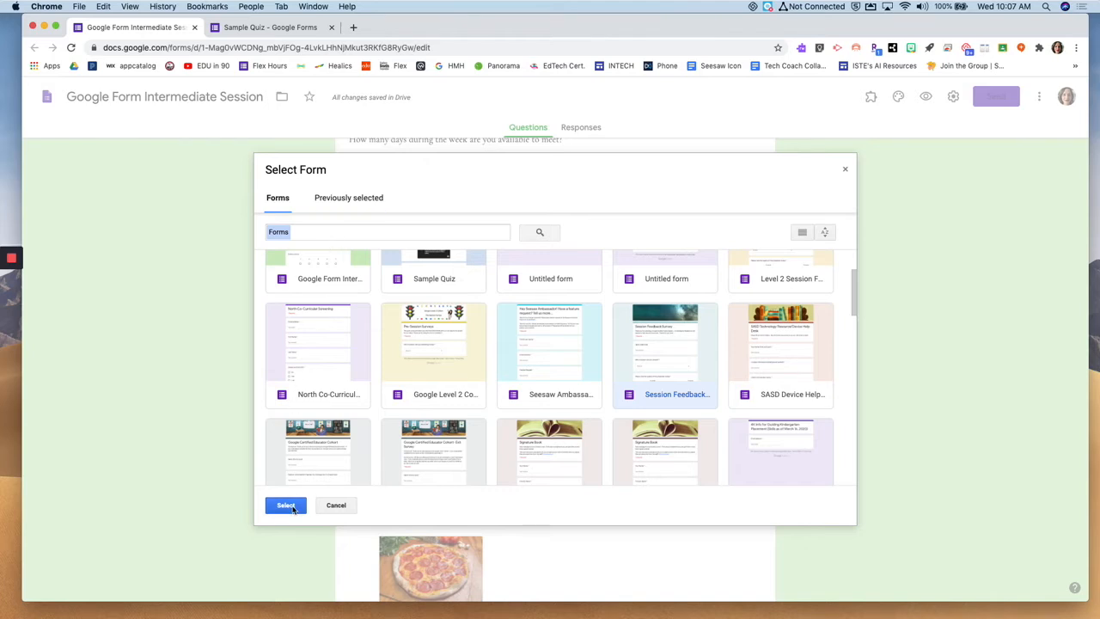
pyautogui.click(286, 505)
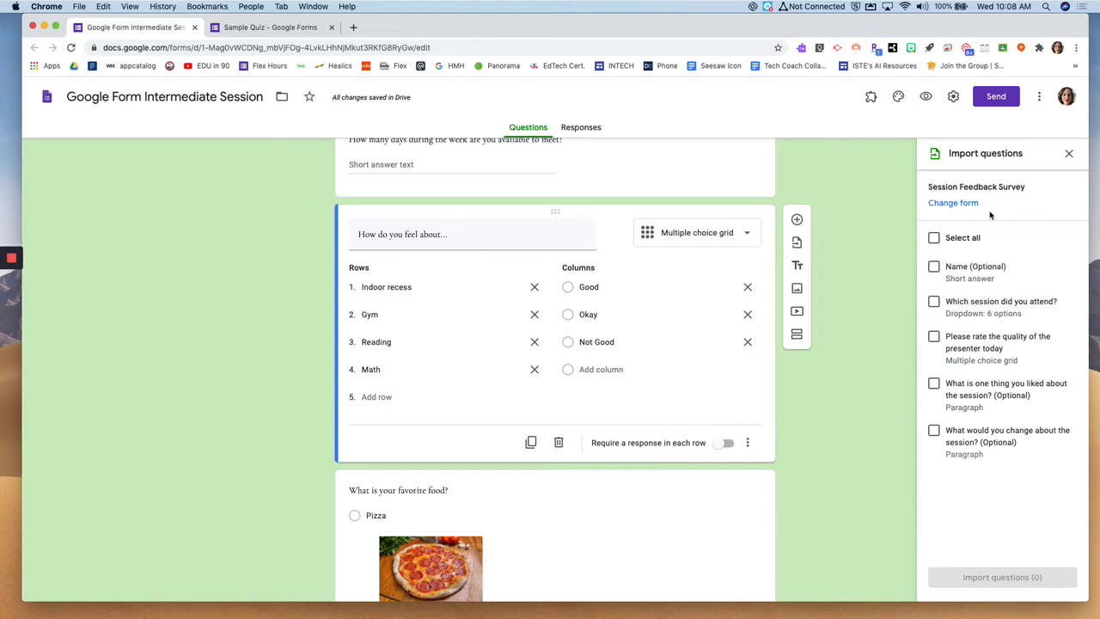
# - Import the questions on which session was attended, one thing liked about the session, and what would be changed about it
pyautogui.click(934, 238)
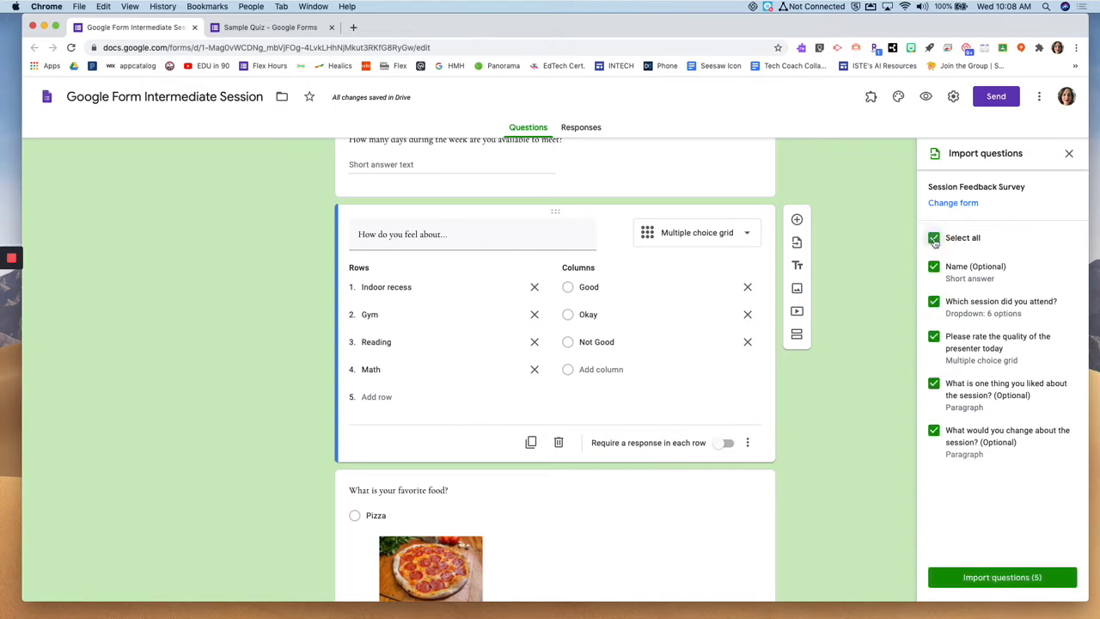
pyautogui.click(934, 239)
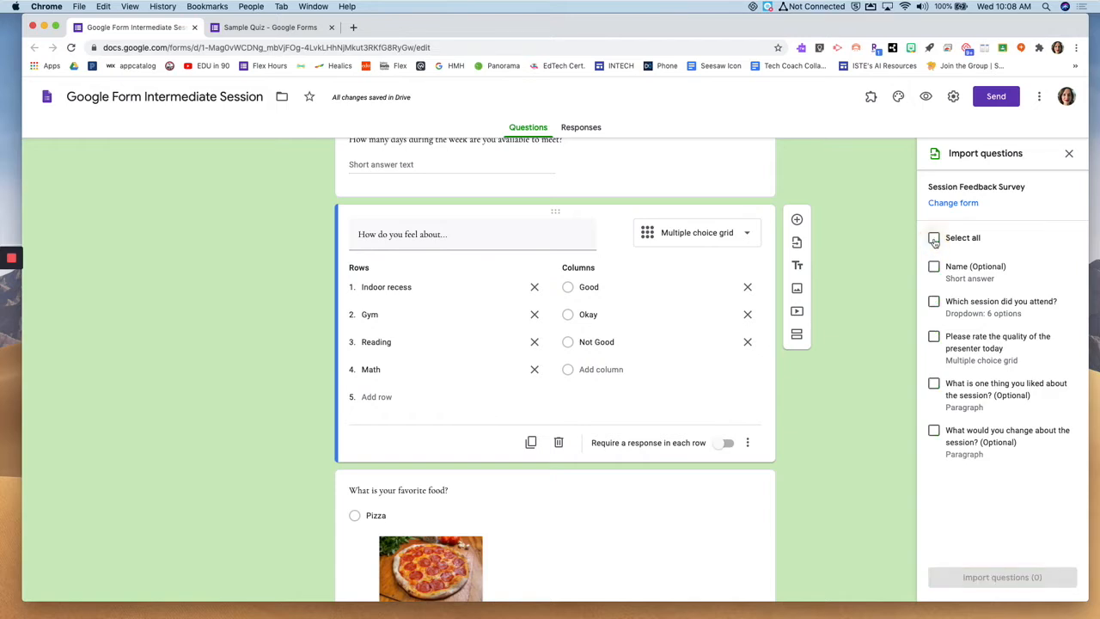
pyautogui.click(934, 303)
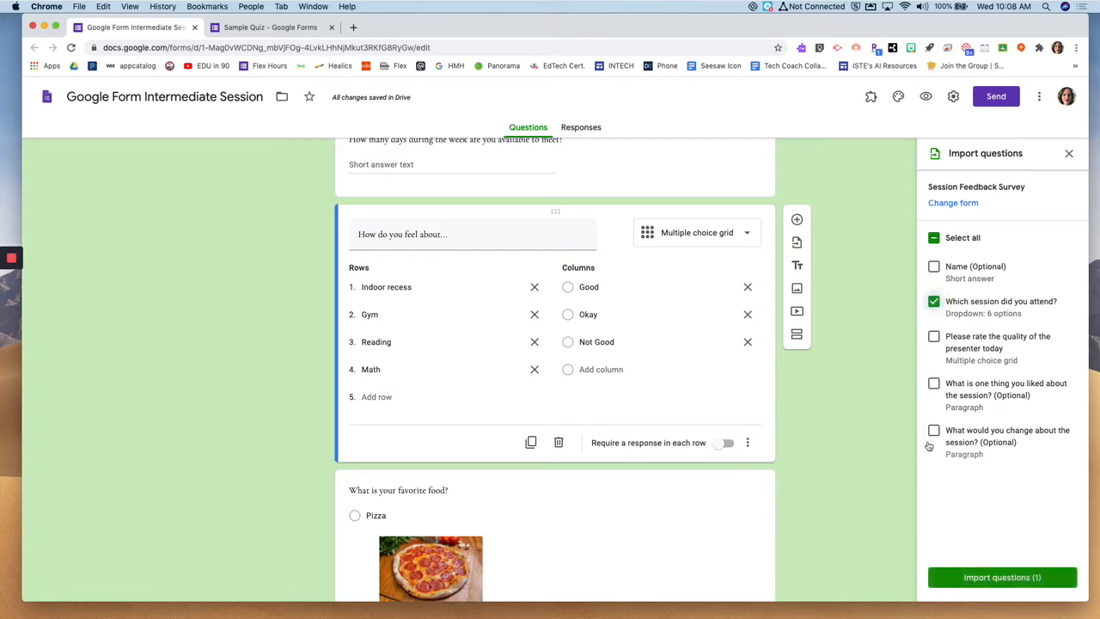
pyautogui.click(934, 384)
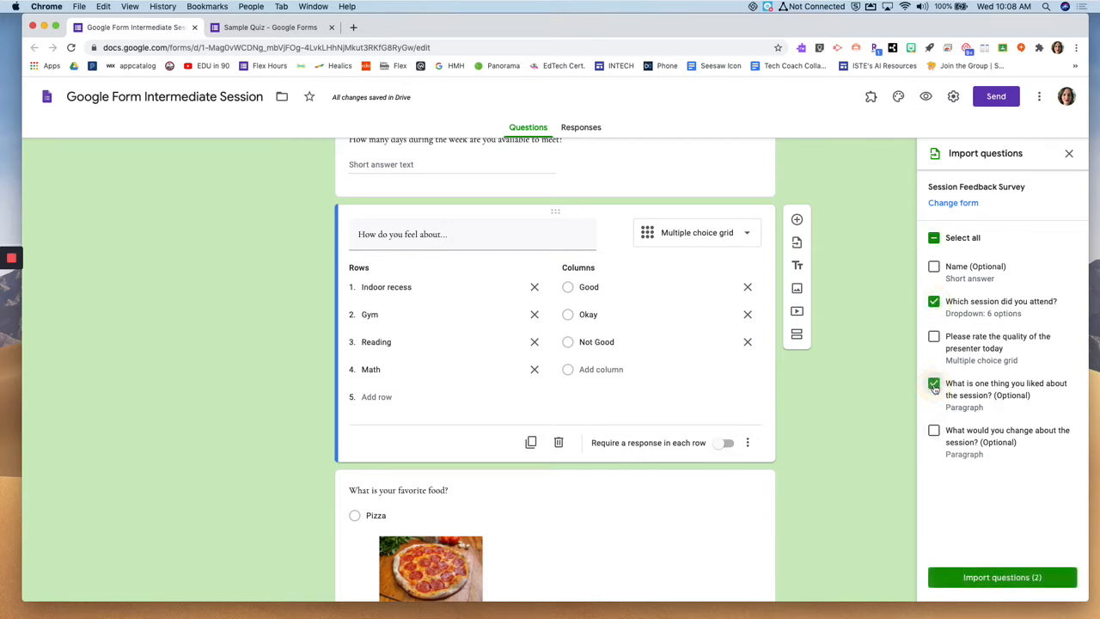
pyautogui.click(934, 432)
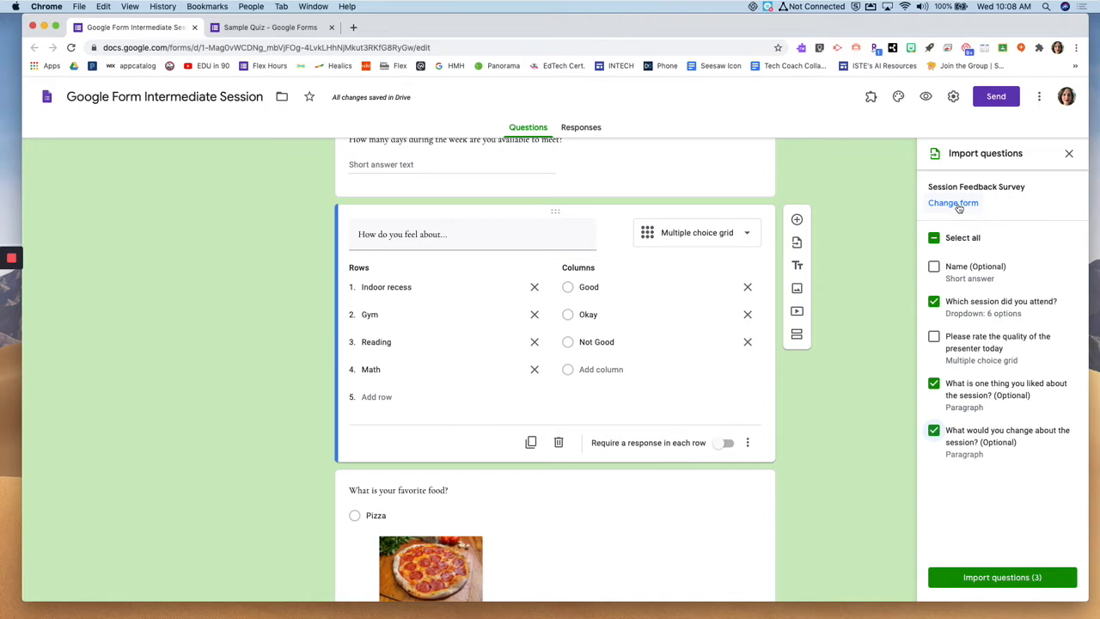
pyautogui.click(982, 584)
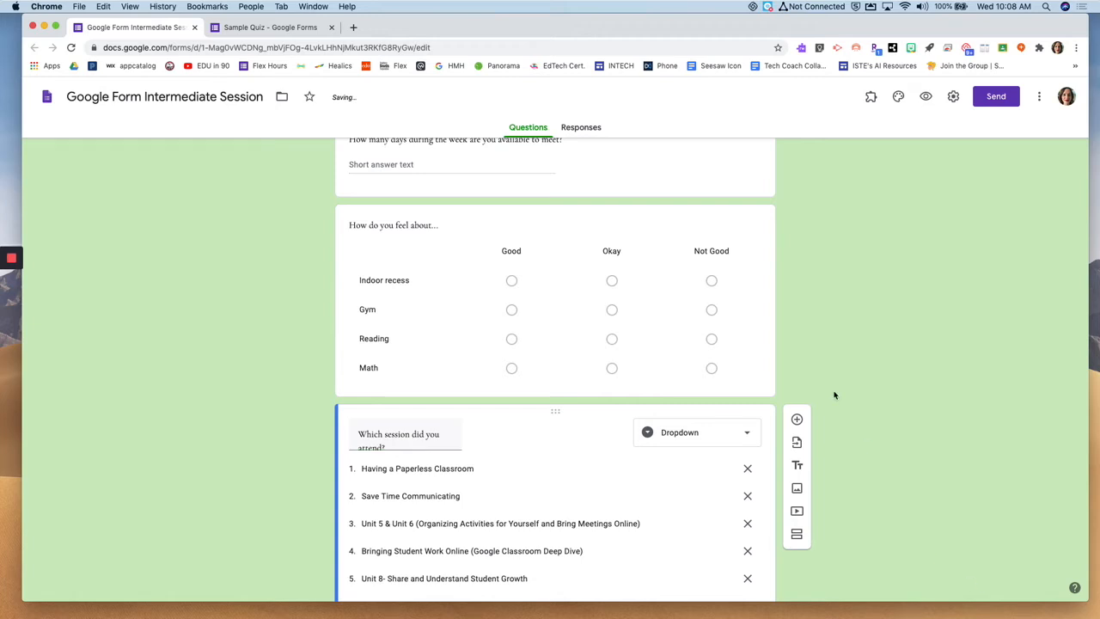
# - Examine the imported session questions below the grid, checking their question types and answer options
pyautogui.scroll(-3, 752, 338)
pyautogui.scroll(-3, 752, 338)
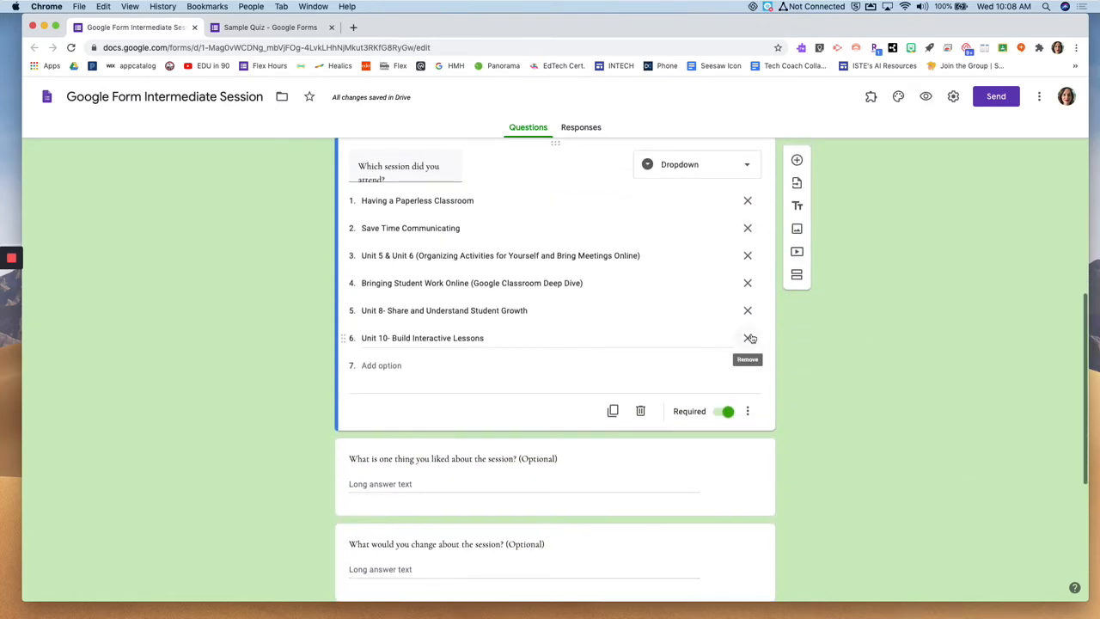
pyautogui.scroll(4, 752, 338)
pyautogui.scroll(2, 752, 338)
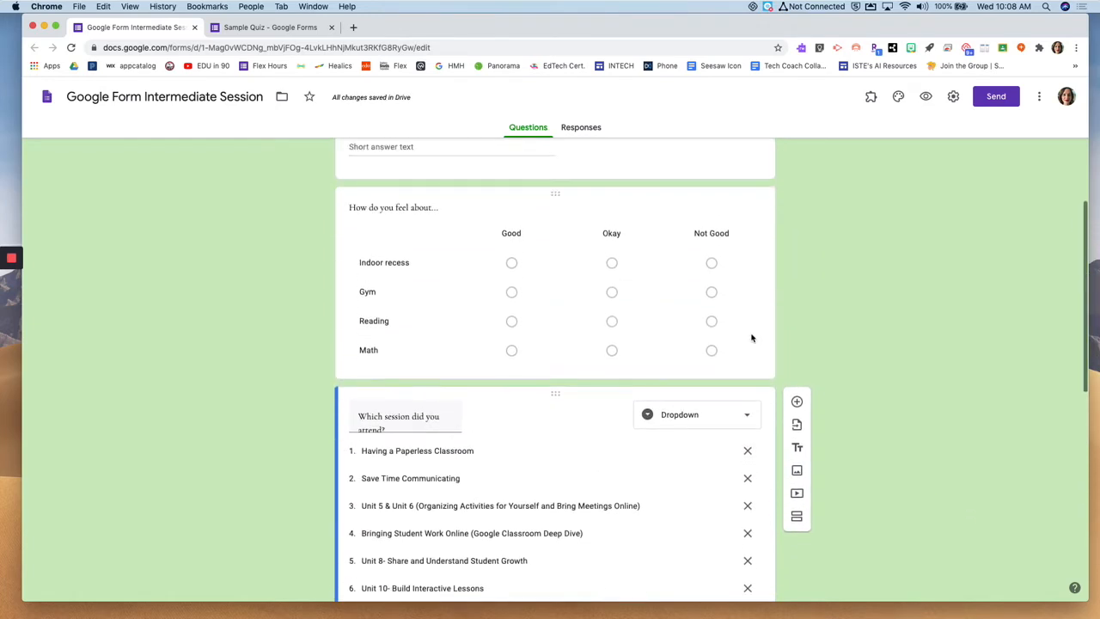
pyautogui.click(719, 202)
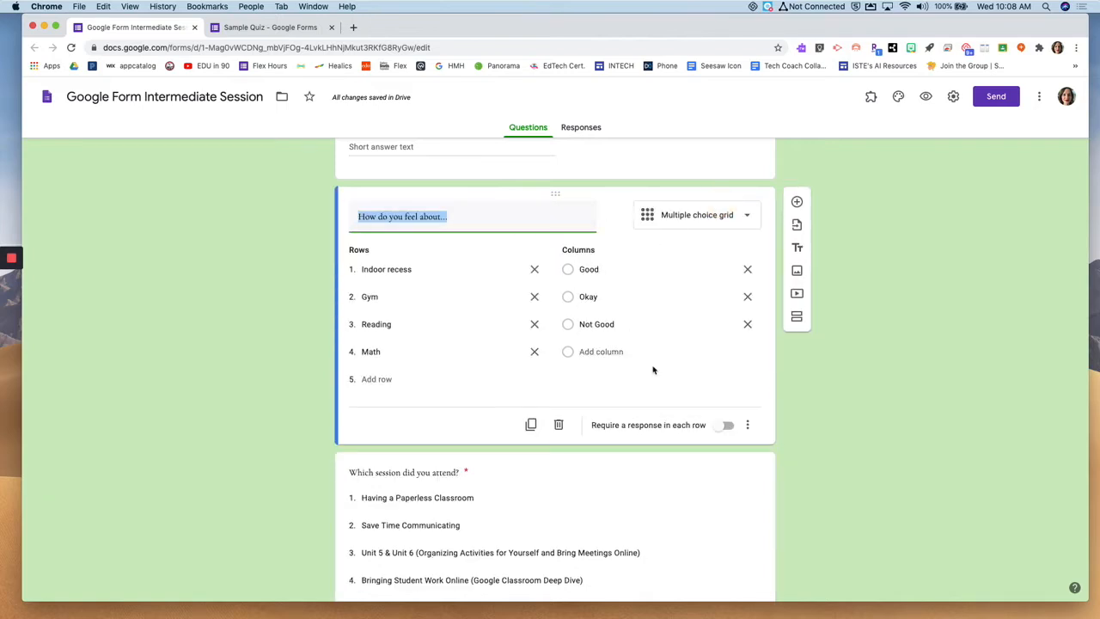
pyautogui.scroll(-4, 653, 368)
pyautogui.scroll(-3, 653, 369)
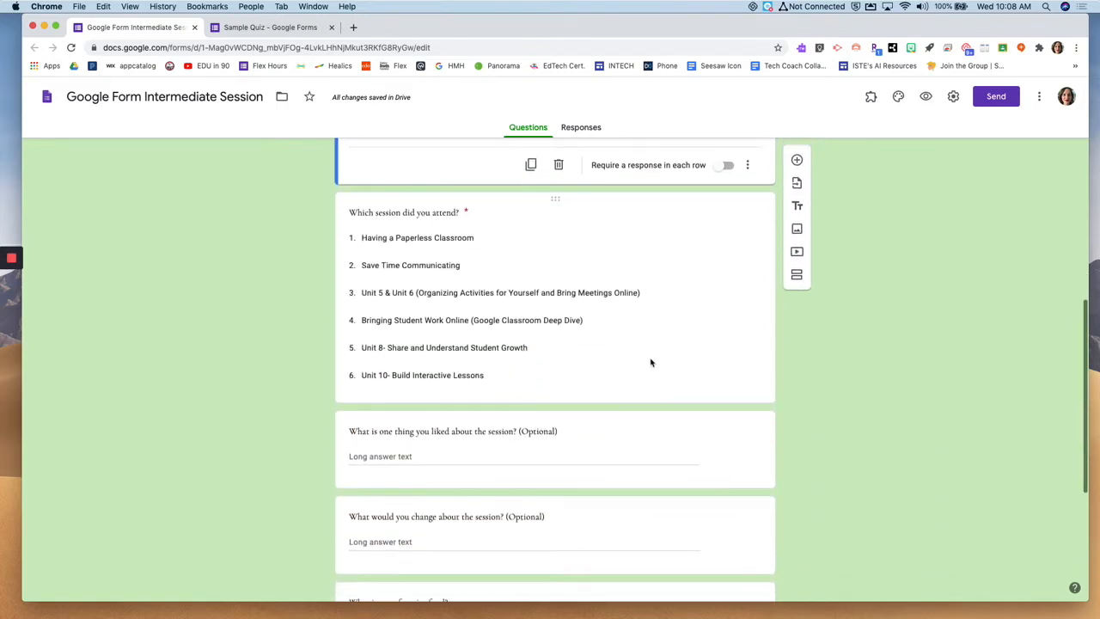
pyautogui.click(544, 177)
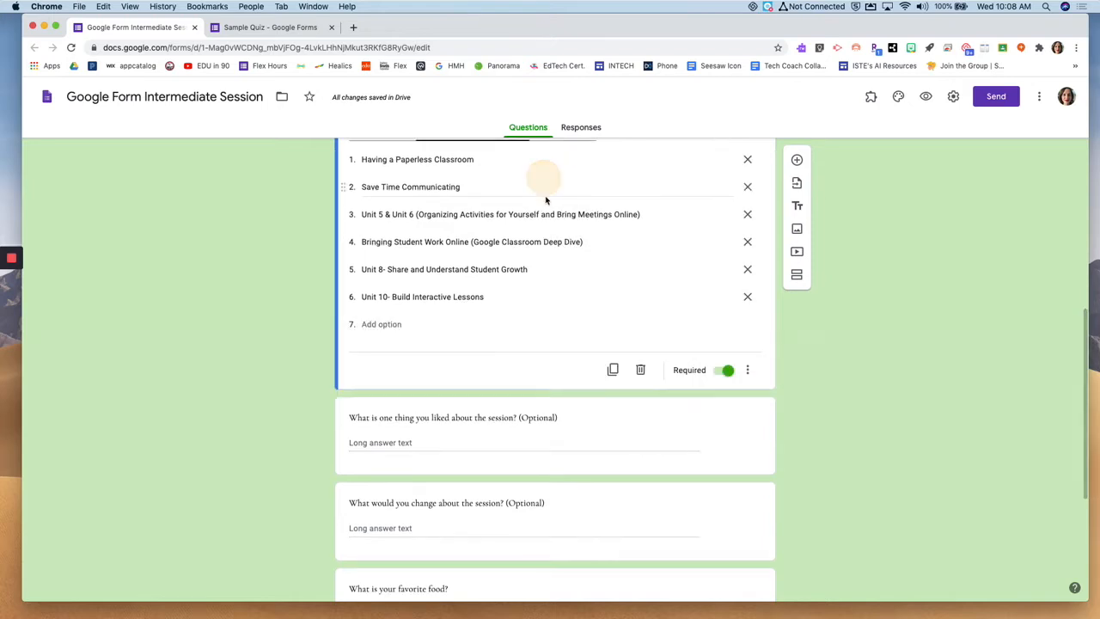
pyautogui.click(591, 413)
pyautogui.scroll(-3, 584, 395)
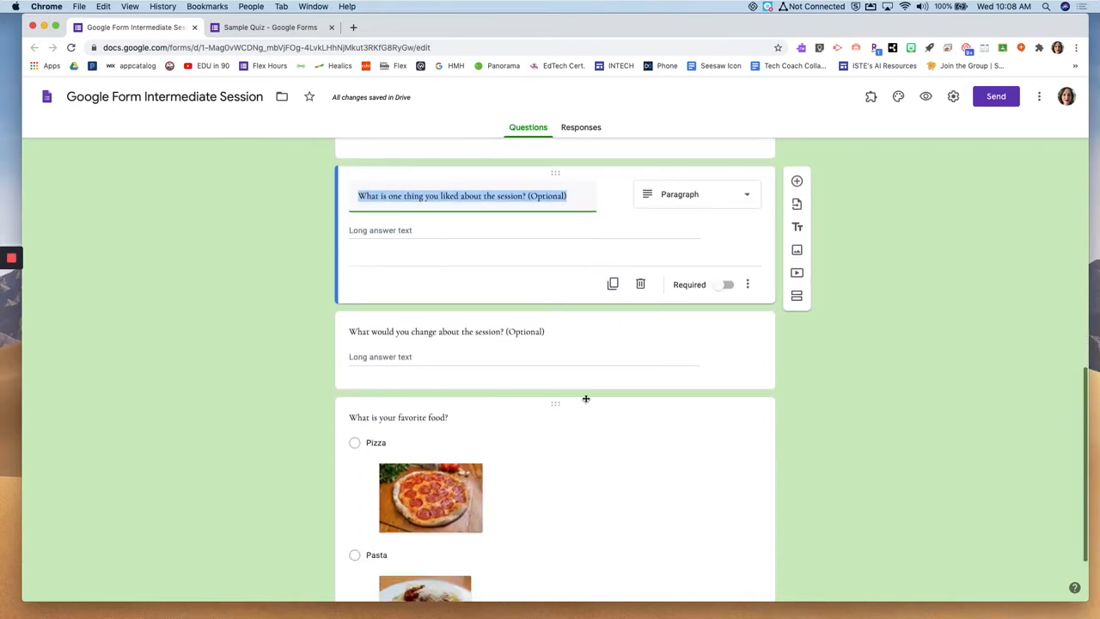
pyautogui.click(563, 323)
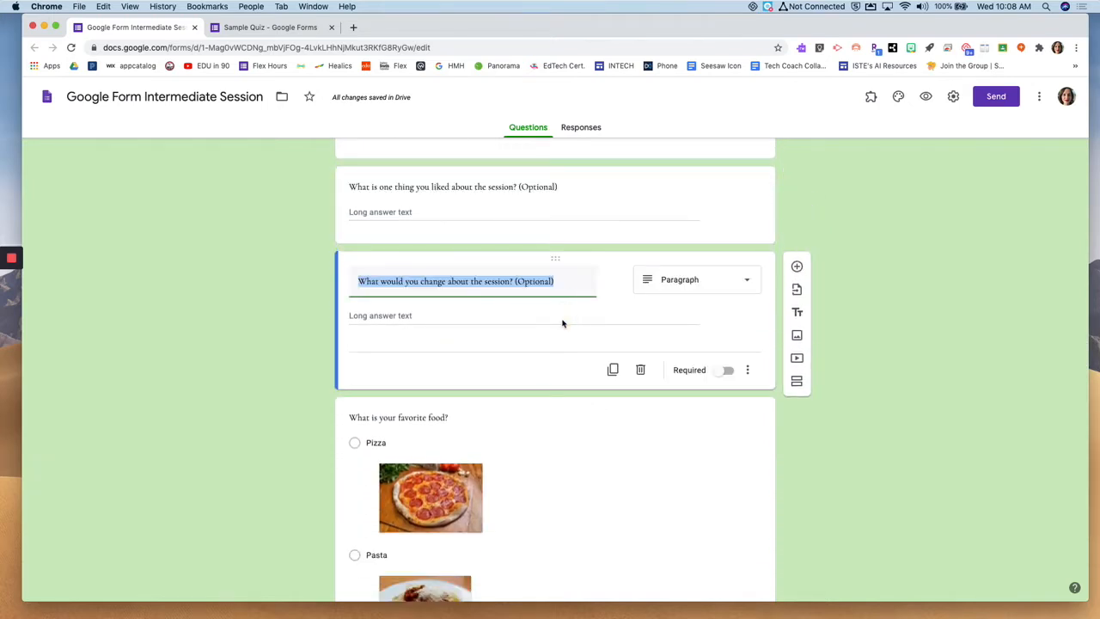
pyautogui.scroll(5, 563, 323)
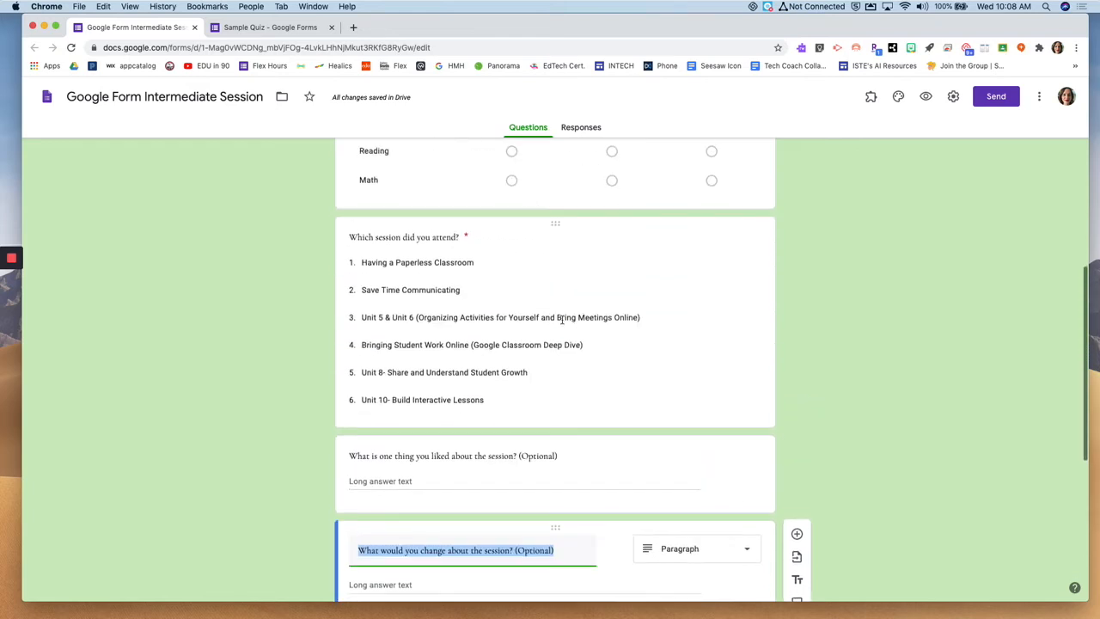
pyautogui.click(553, 254)
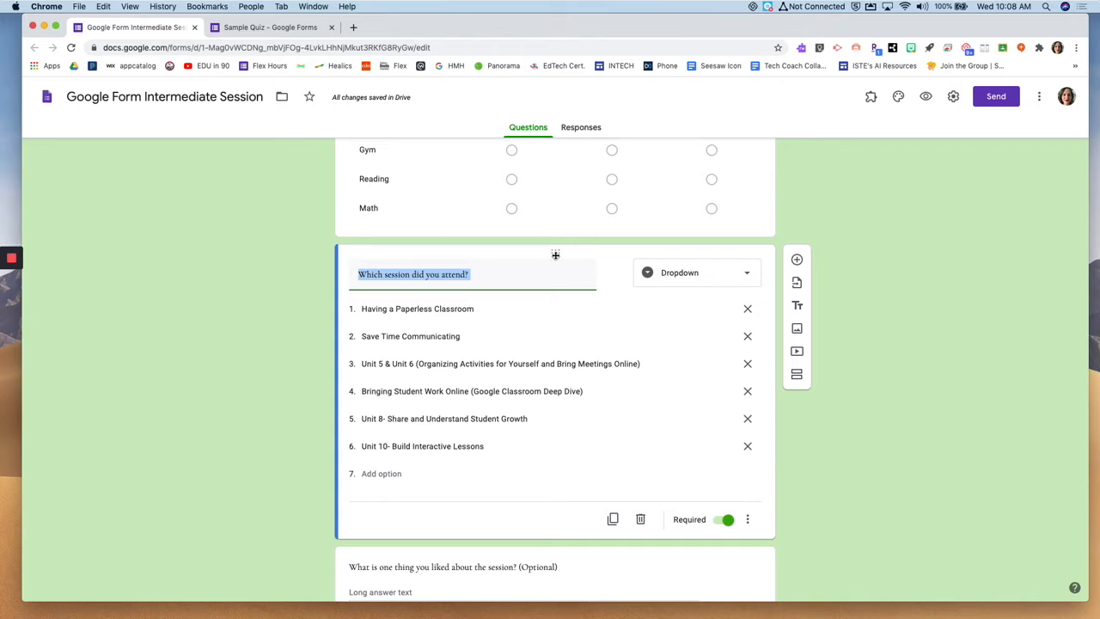
pyautogui.click(910, 282)
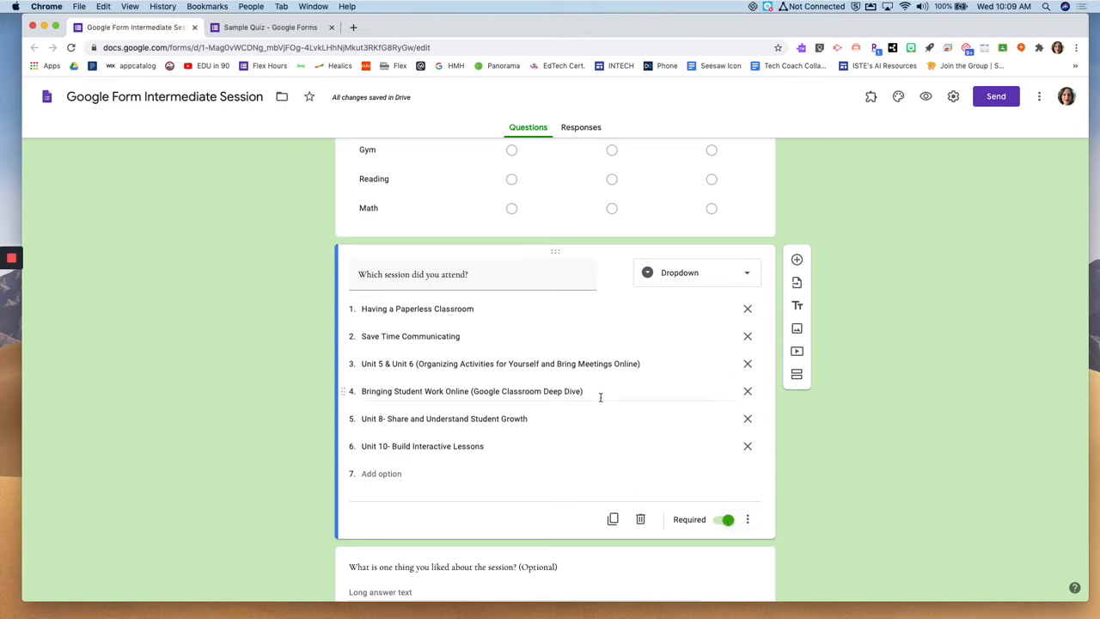
# - Review the imported question on one thing liked about the session, and the form's title and description at its start
pyautogui.scroll(-3, 601, 396)
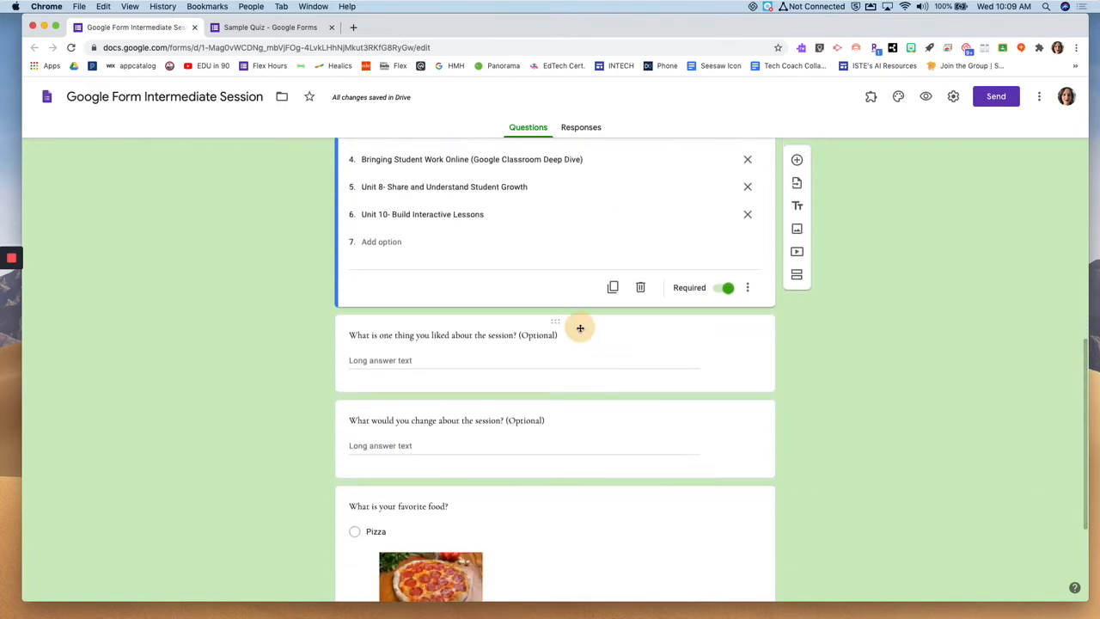
pyautogui.click(577, 327)
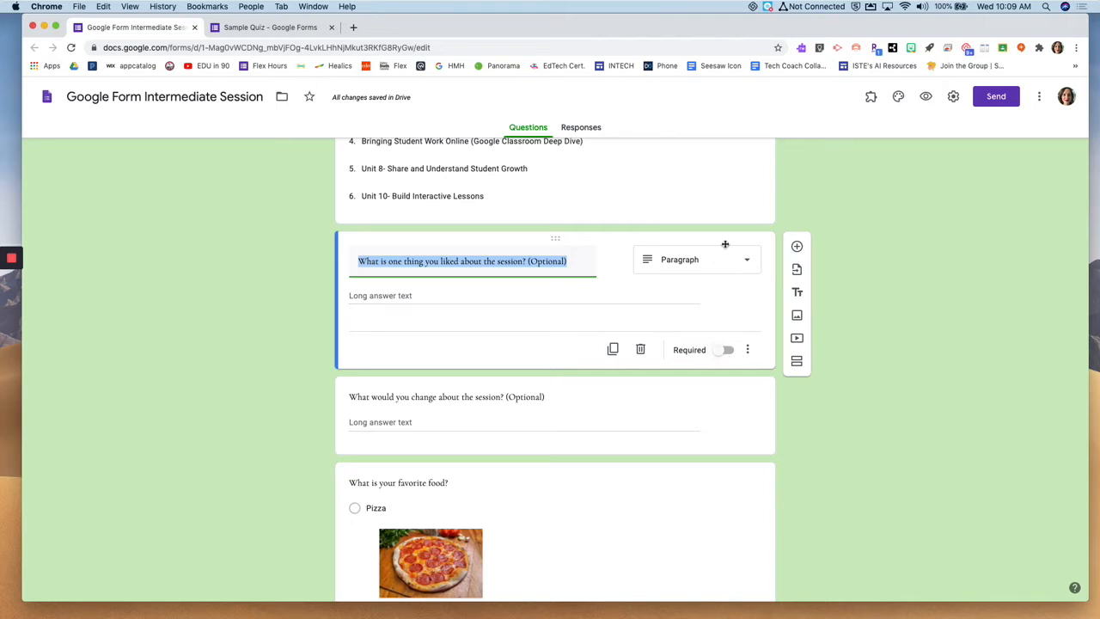
pyautogui.scroll(5, 724, 245)
pyautogui.scroll(2, 724, 248)
pyautogui.scroll(-3, 724, 240)
pyautogui.scroll(2, 725, 246)
pyautogui.scroll(3, 725, 257)
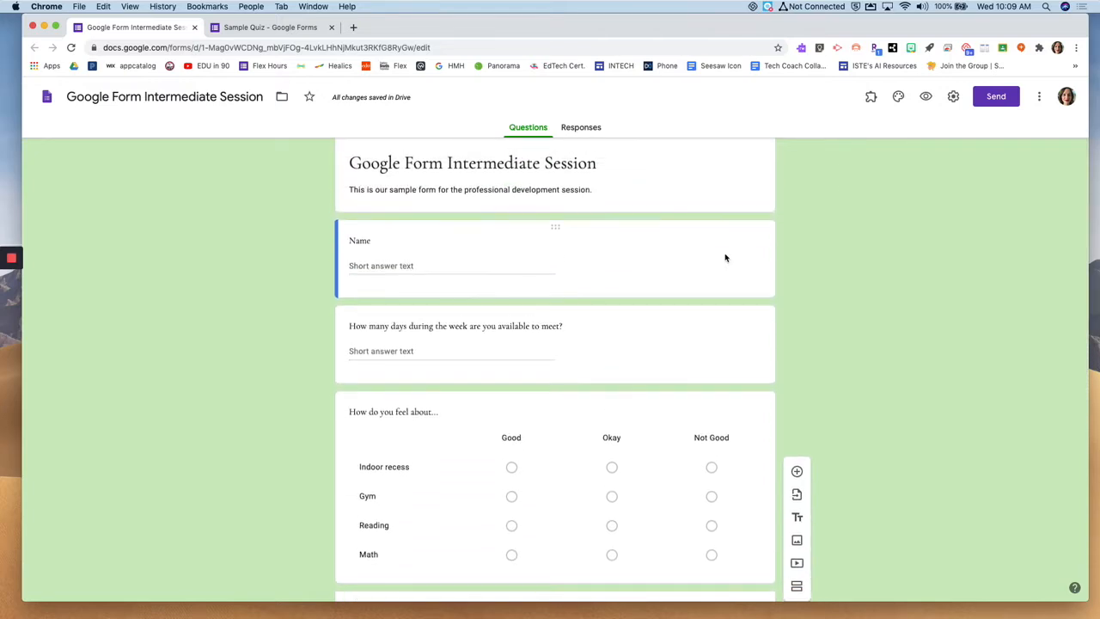
pyautogui.scroll(1, 724, 258)
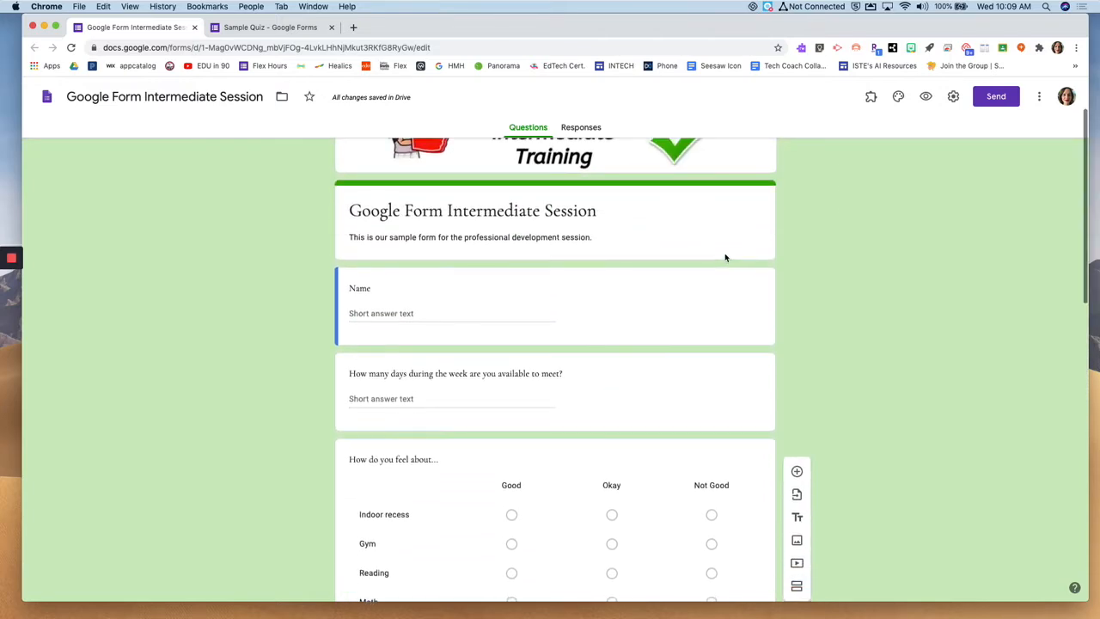
pyautogui.scroll(1, 511, 203)
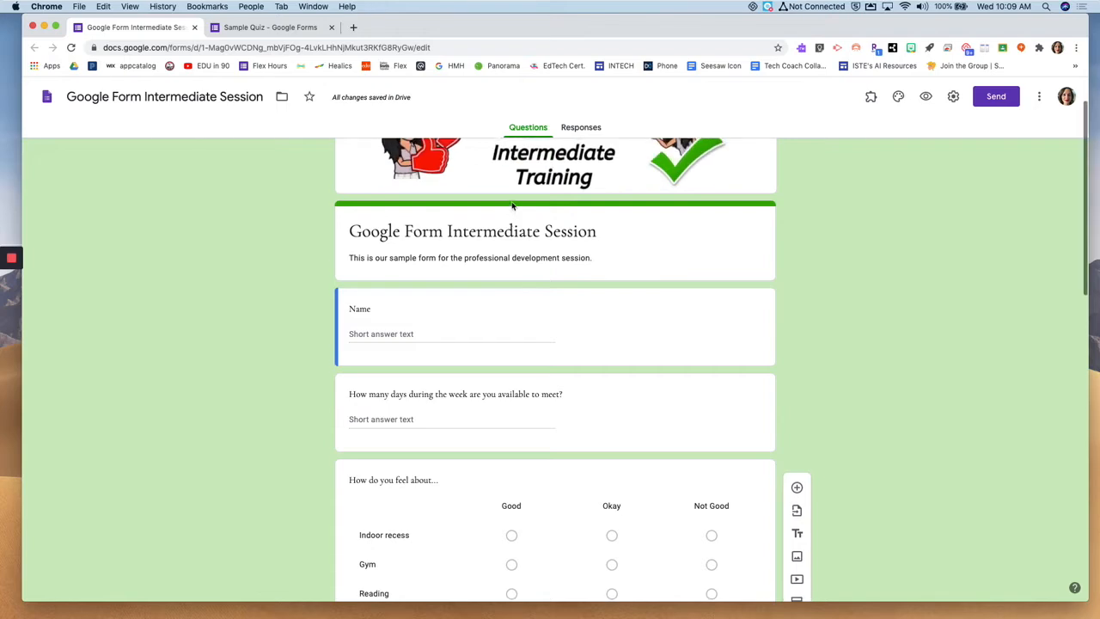
pyautogui.click(602, 215)
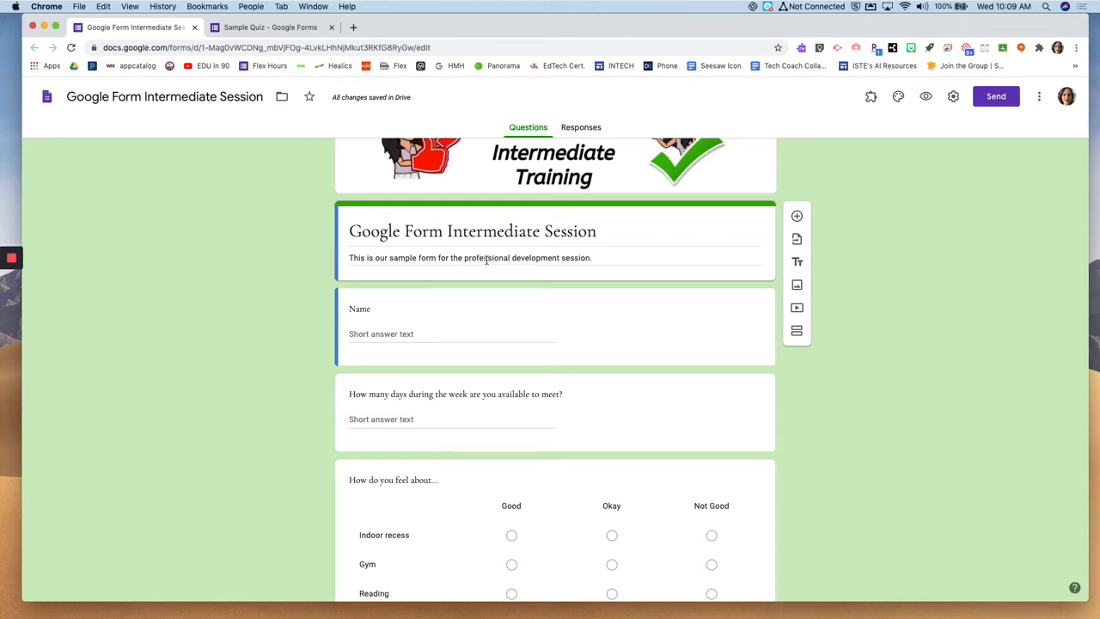
pyautogui.tripleClick(487, 260)
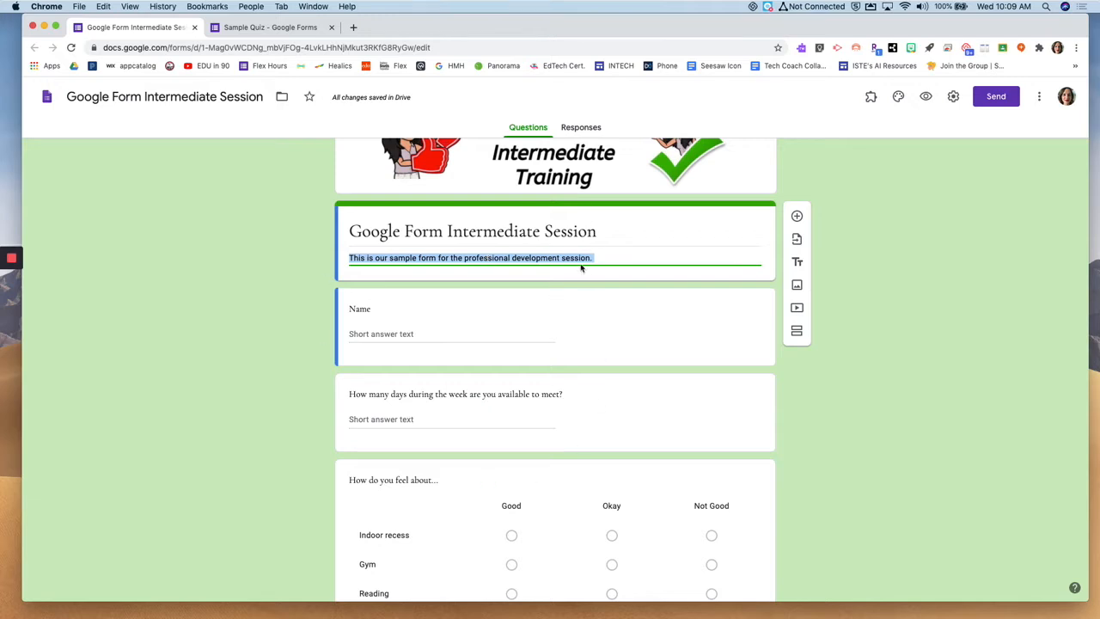
# - Add a title and description block below the question on how many days during the week are available to meet
pyautogui.scroll(-2, 596, 315)
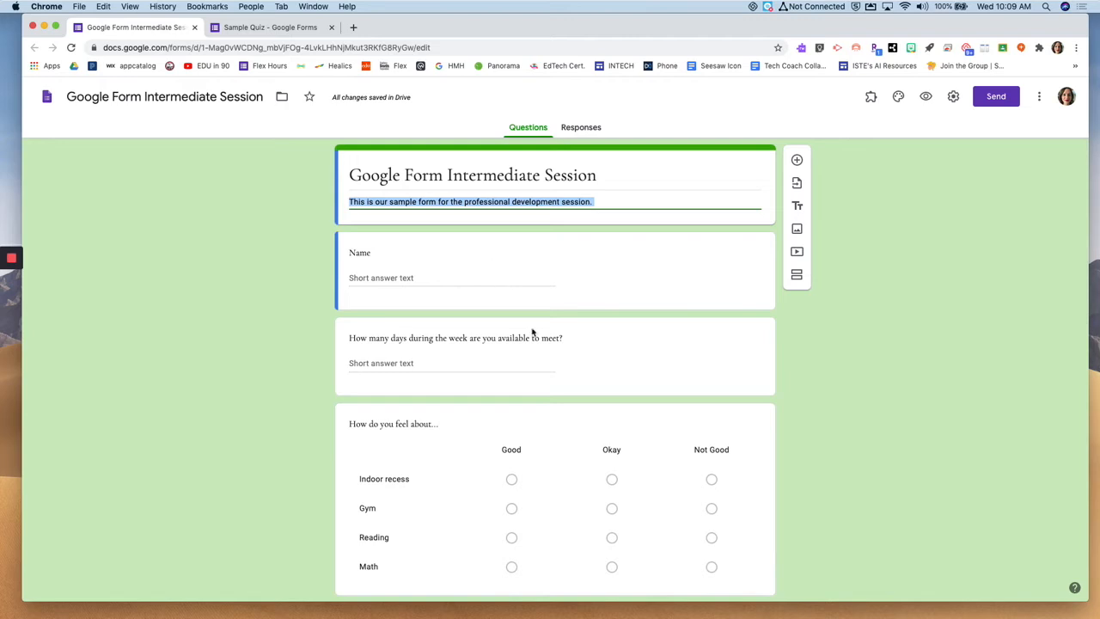
pyautogui.scroll(-3, 590, 335)
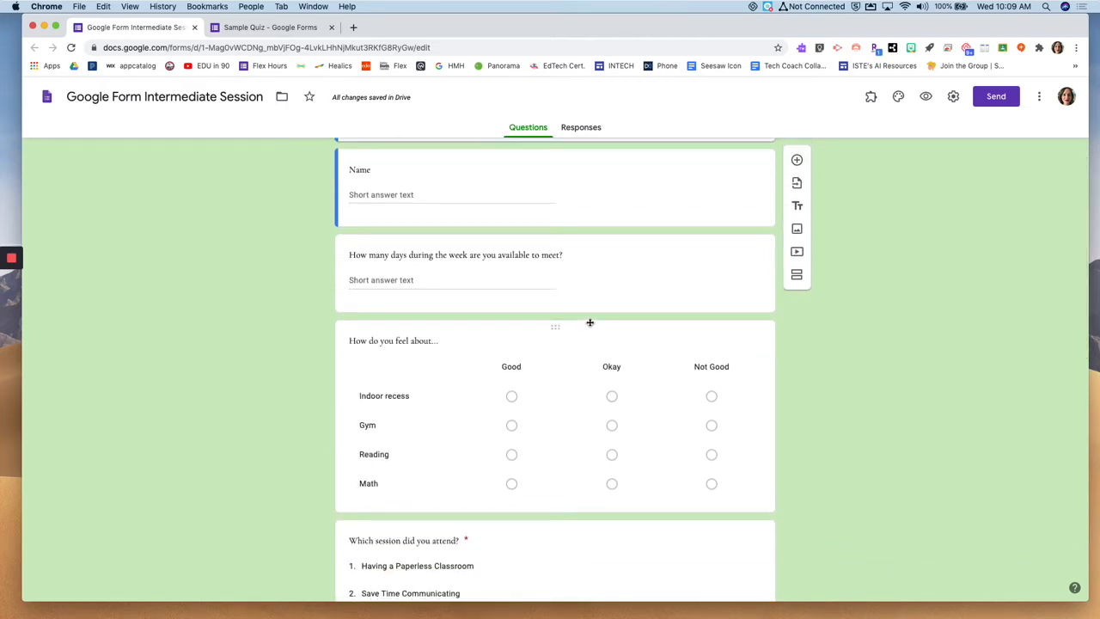
pyautogui.click(597, 244)
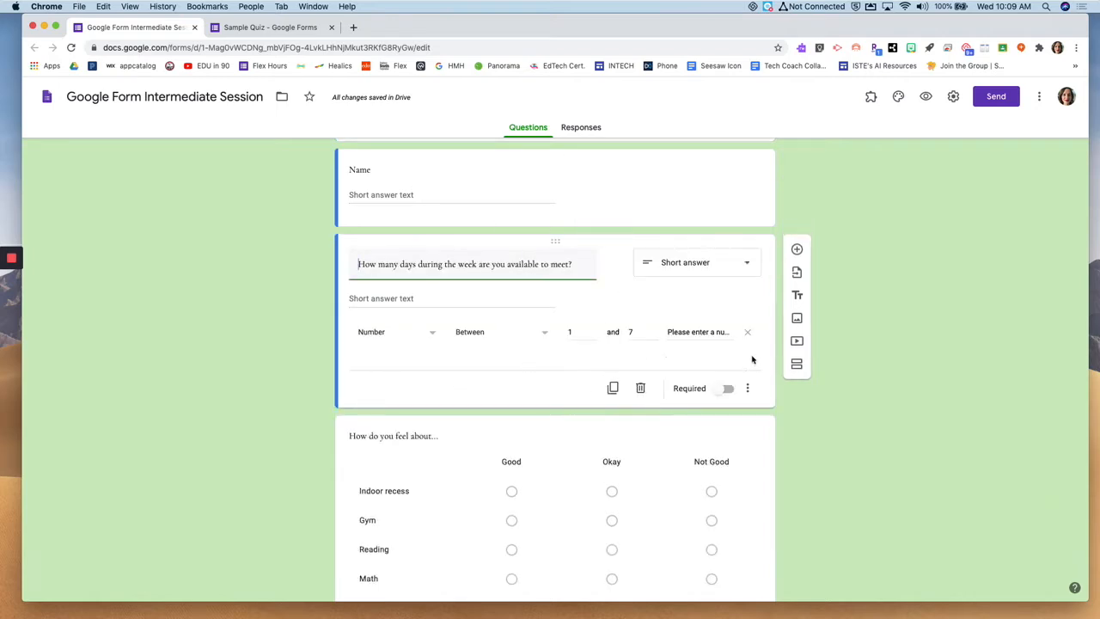
pyautogui.click(797, 299)
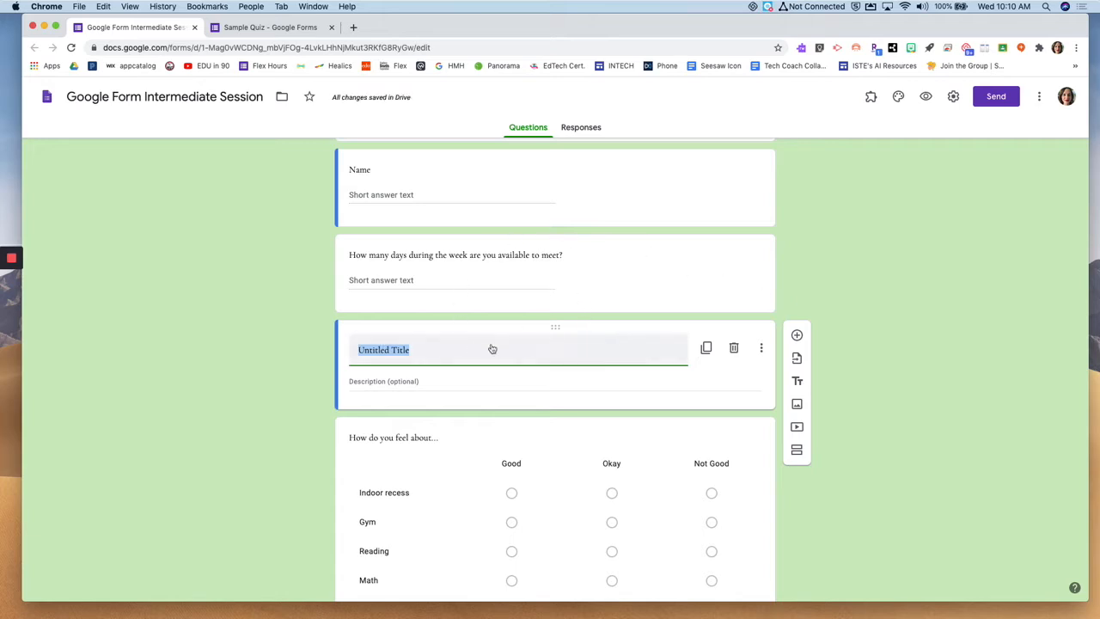
# - Title the new block "Your feelings" and enter the description "Please the select the best choice."
pyautogui.scroll(-2, 387, 382)
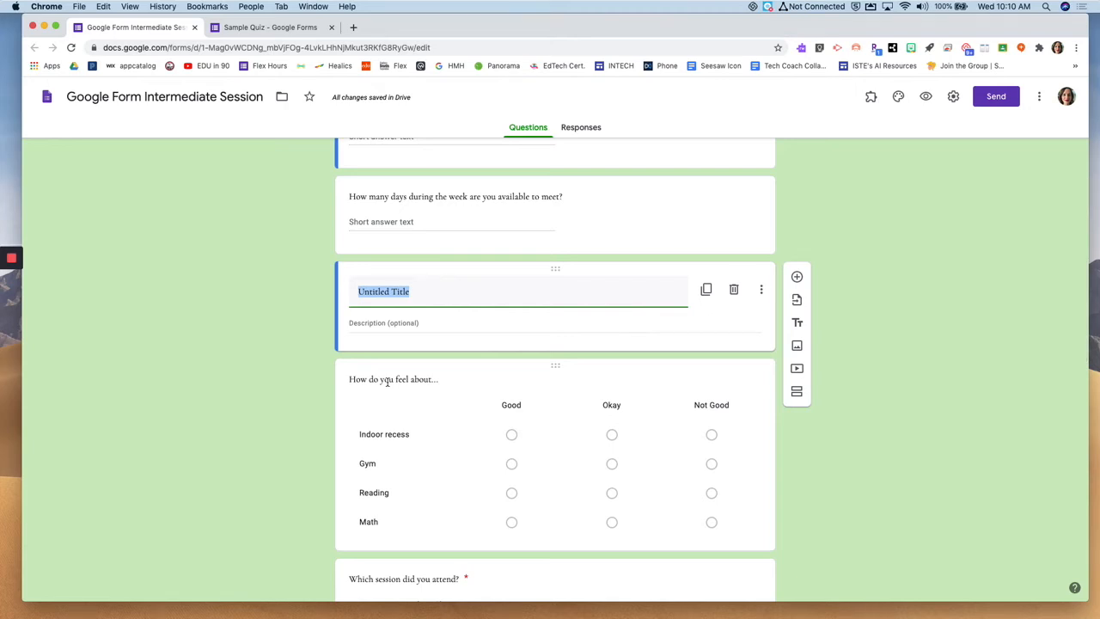
pyautogui.scroll(5, 428, 195)
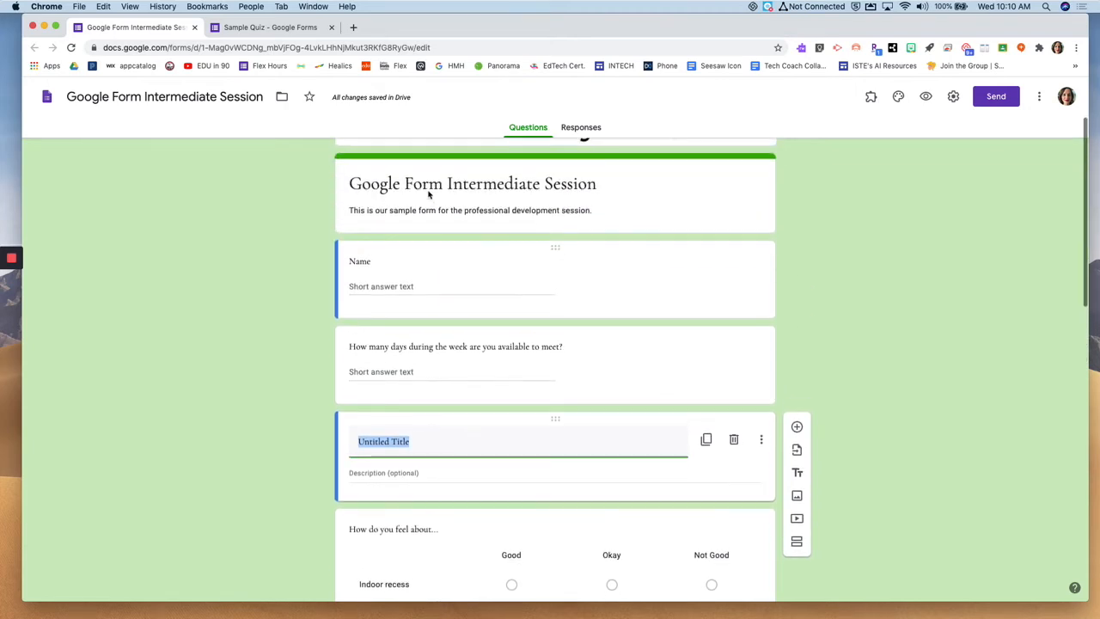
pyautogui.scroll(-4, 427, 361)
pyautogui.scroll(-2, 423, 436)
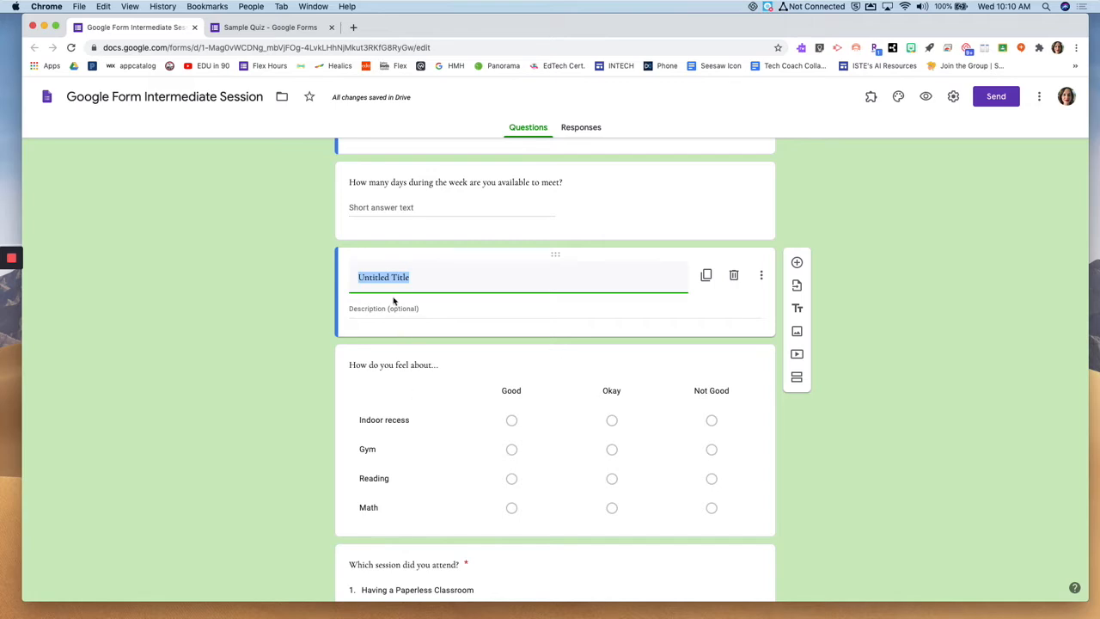
pyautogui.write('Your feelings')
pyautogui.click(406, 308)
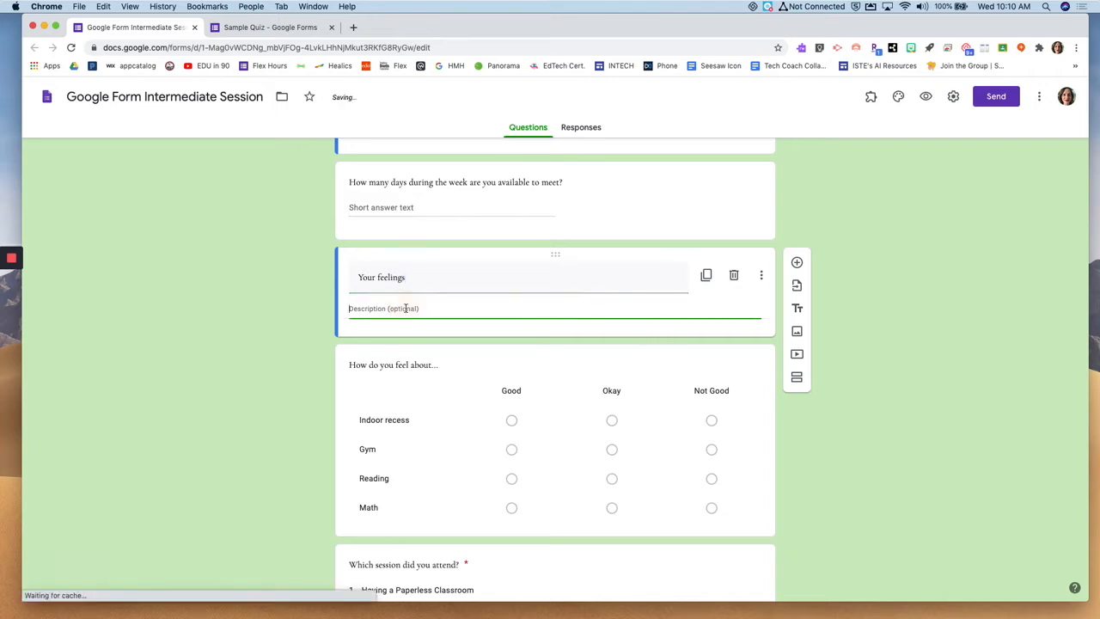
pyautogui.write('Please the select the best choice.')
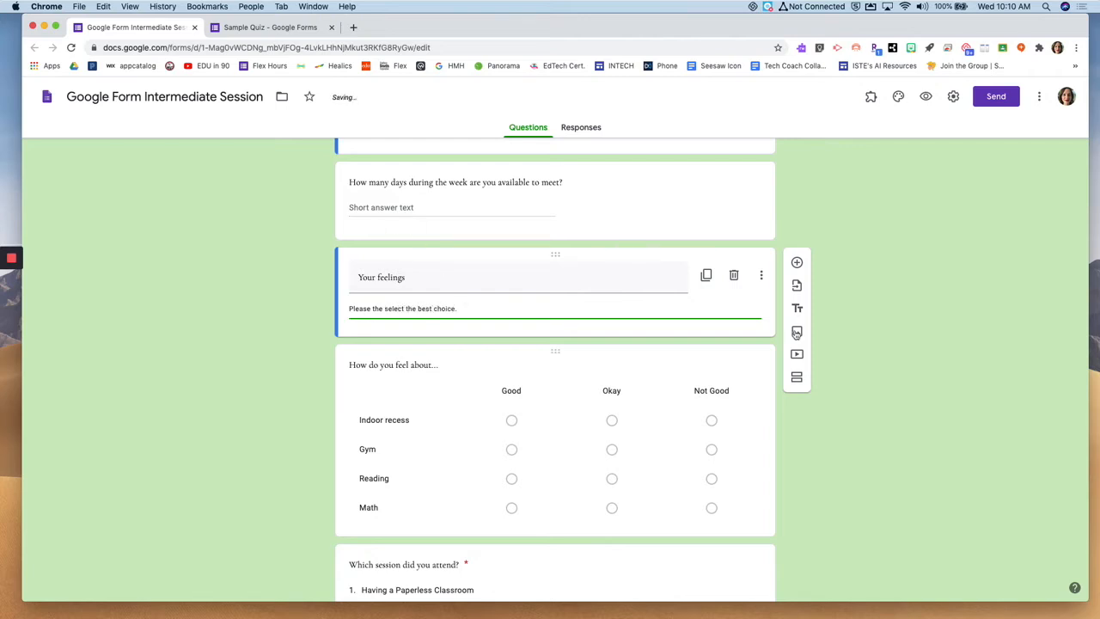
# - Preview the form to check how the "Your feelings" block appears above the grid question, and close the preview
pyautogui.scroll(-3, 490, 438)
pyautogui.scroll(3, 489, 436)
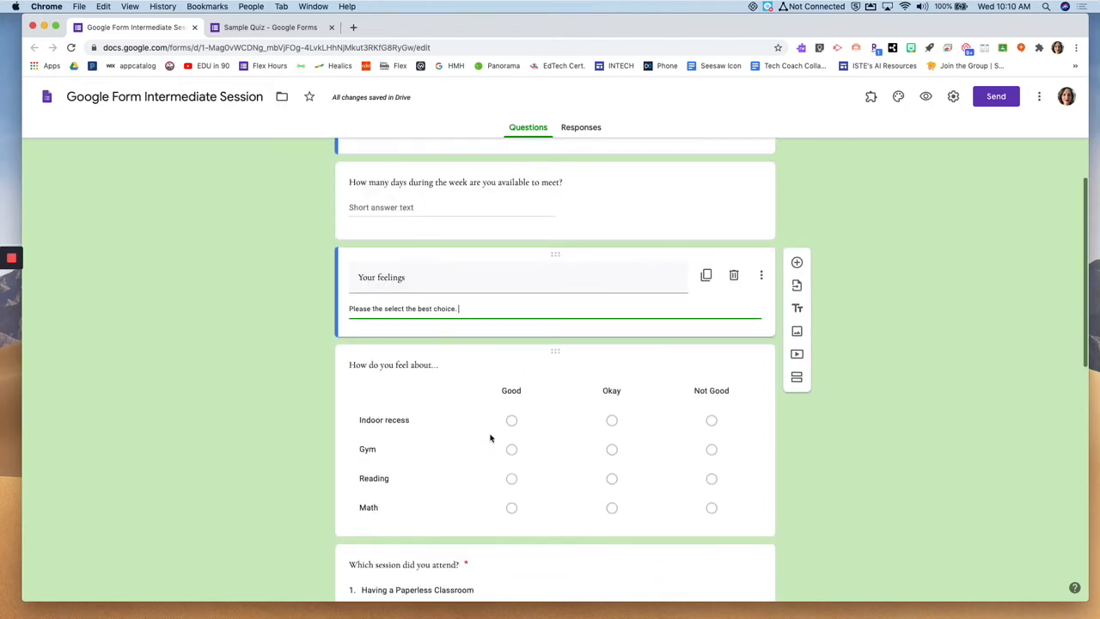
pyautogui.click(926, 96)
pyautogui.scroll(-2, 665, 285)
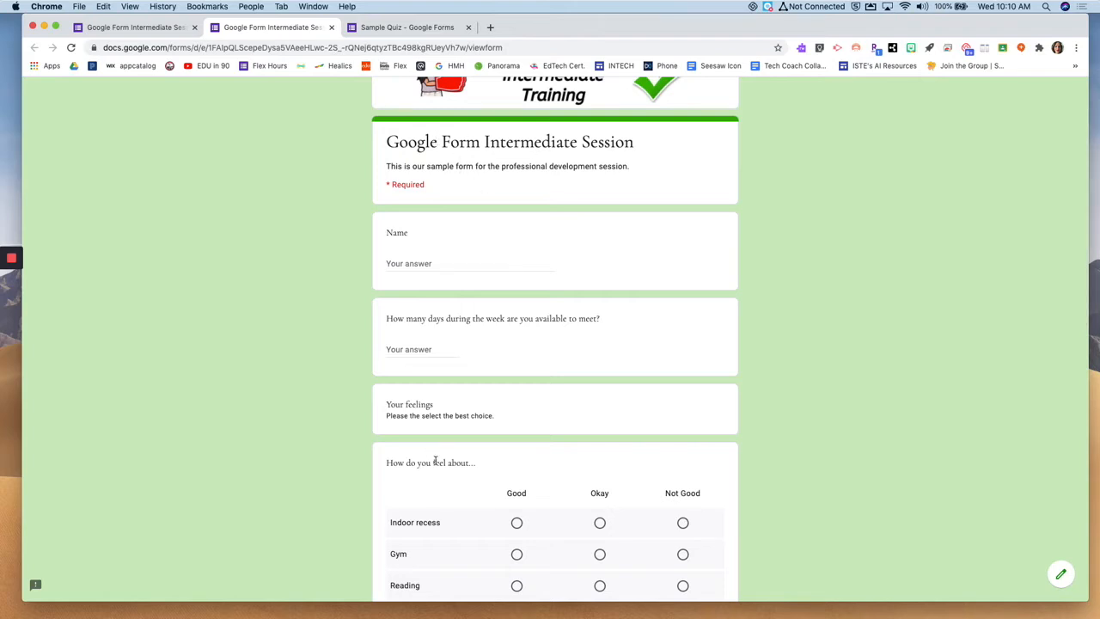
pyautogui.scroll(-2, 437, 402)
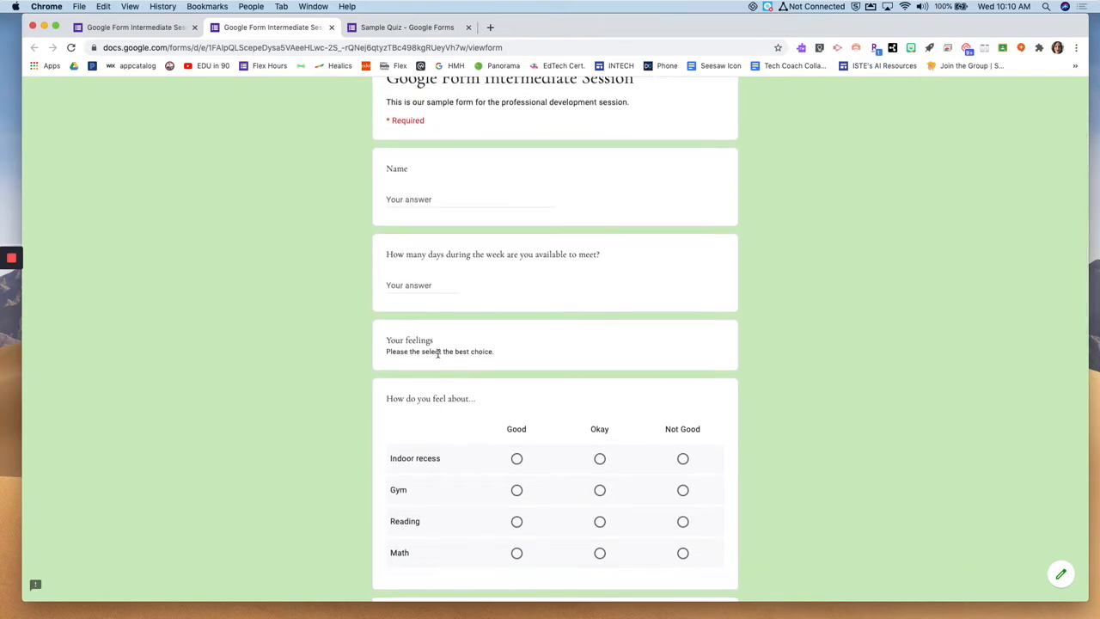
pyautogui.scroll(-1, 439, 353)
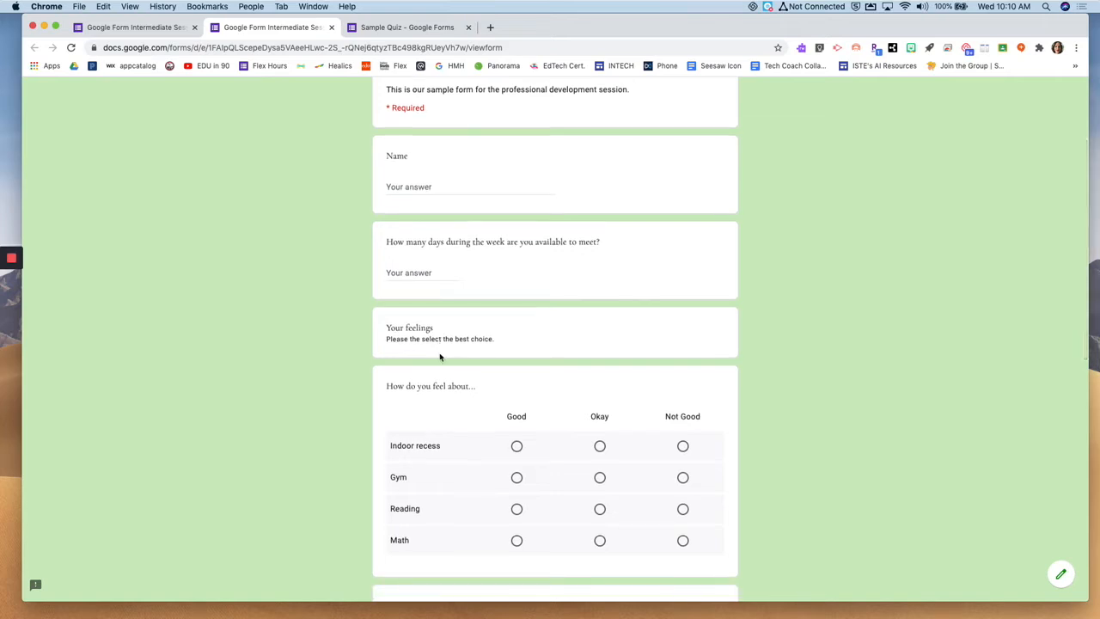
pyautogui.click(331, 29)
pyautogui.click(330, 28)
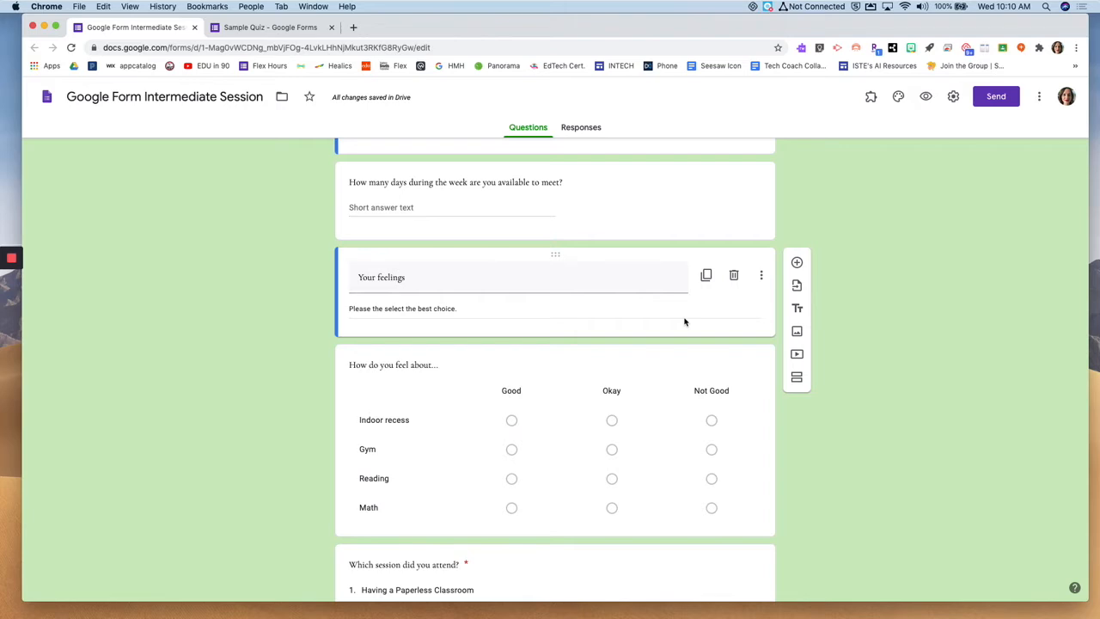
# - Hide and show again the description of the "Your feelings" block, and delete the block
pyautogui.scroll(-3, 684, 321)
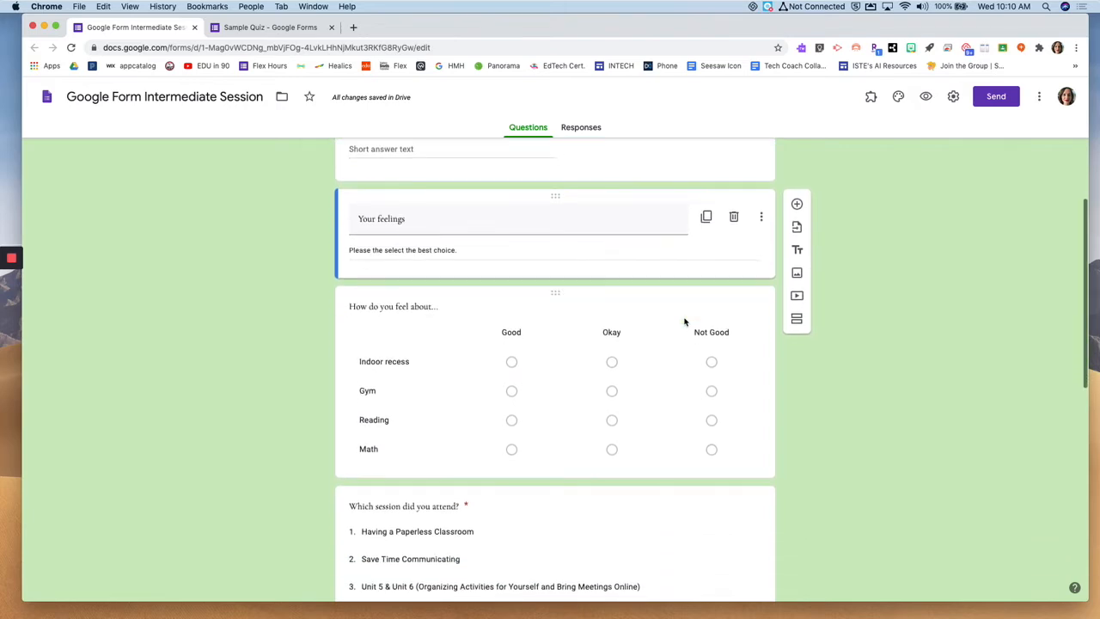
pyautogui.click(761, 220)
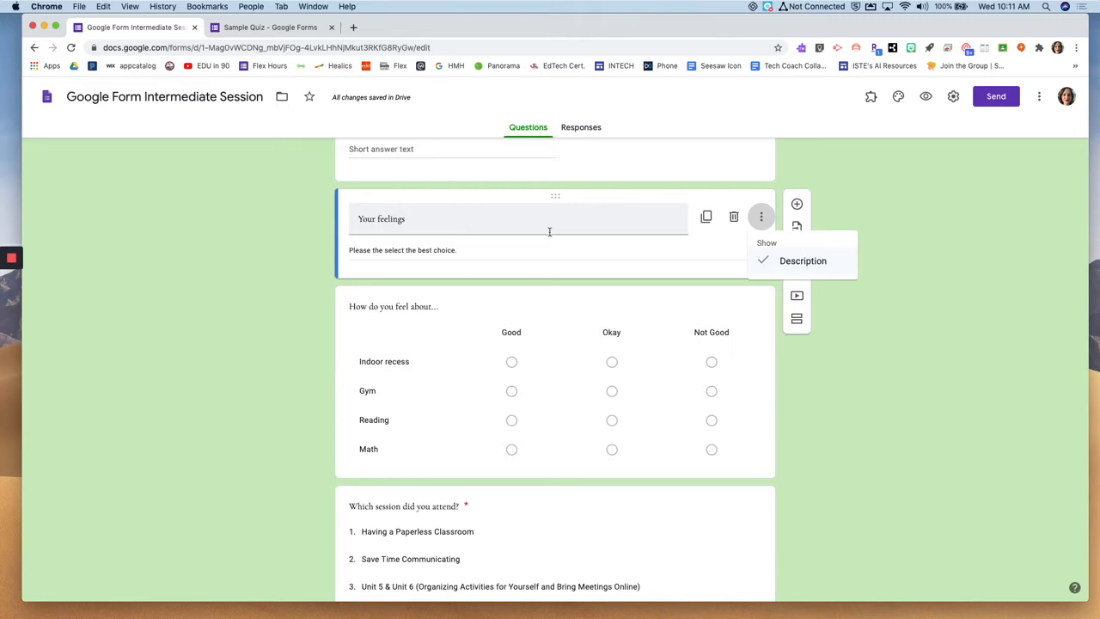
pyautogui.click(788, 262)
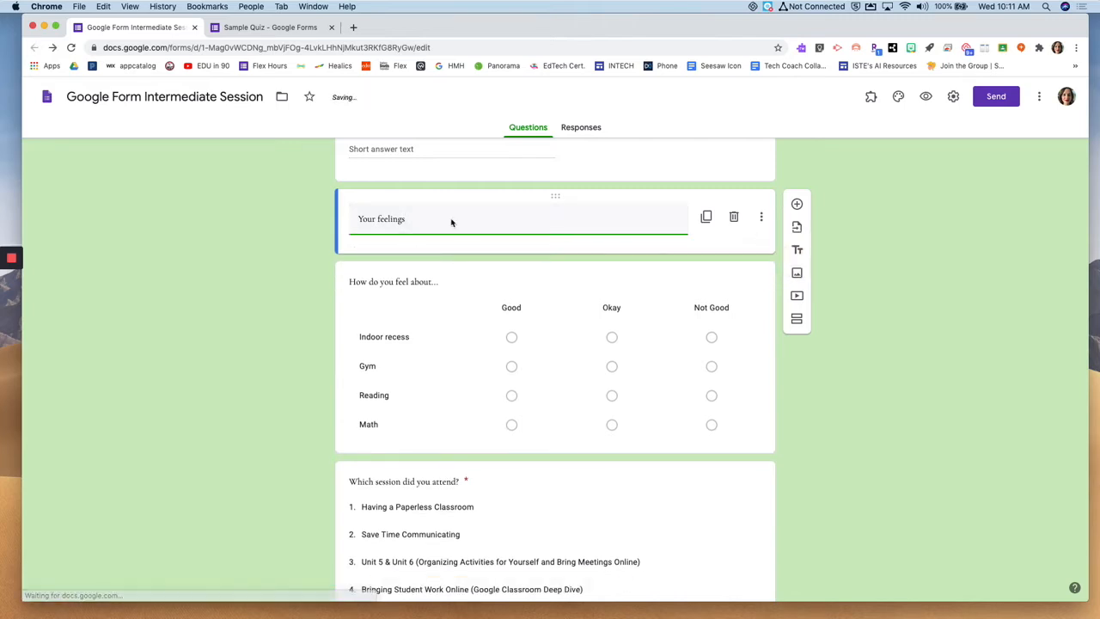
pyautogui.click(761, 216)
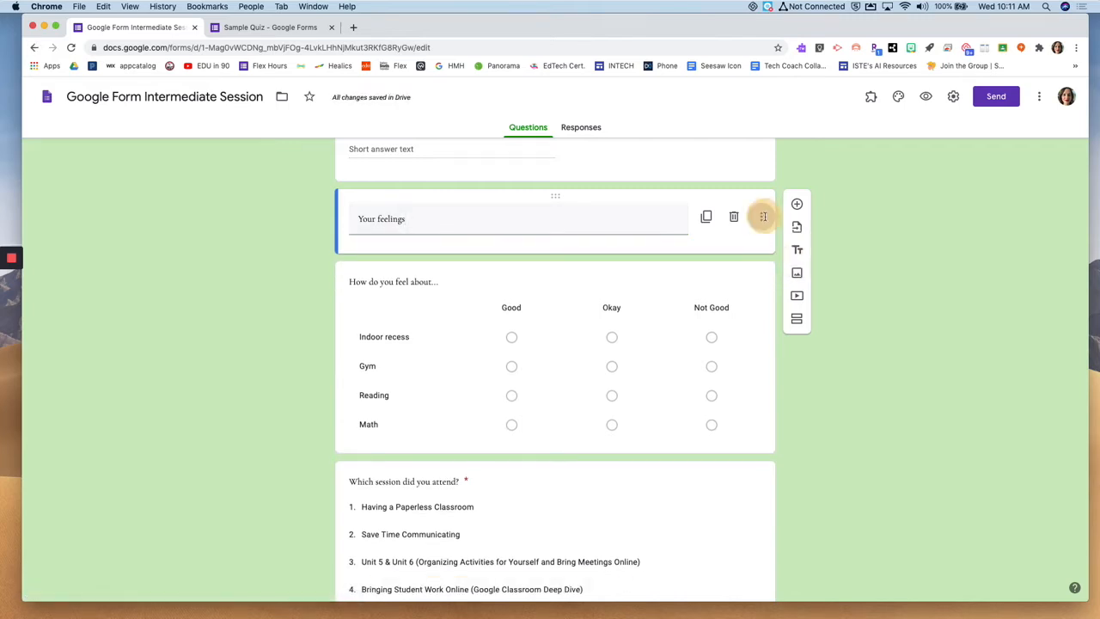
pyautogui.click(786, 264)
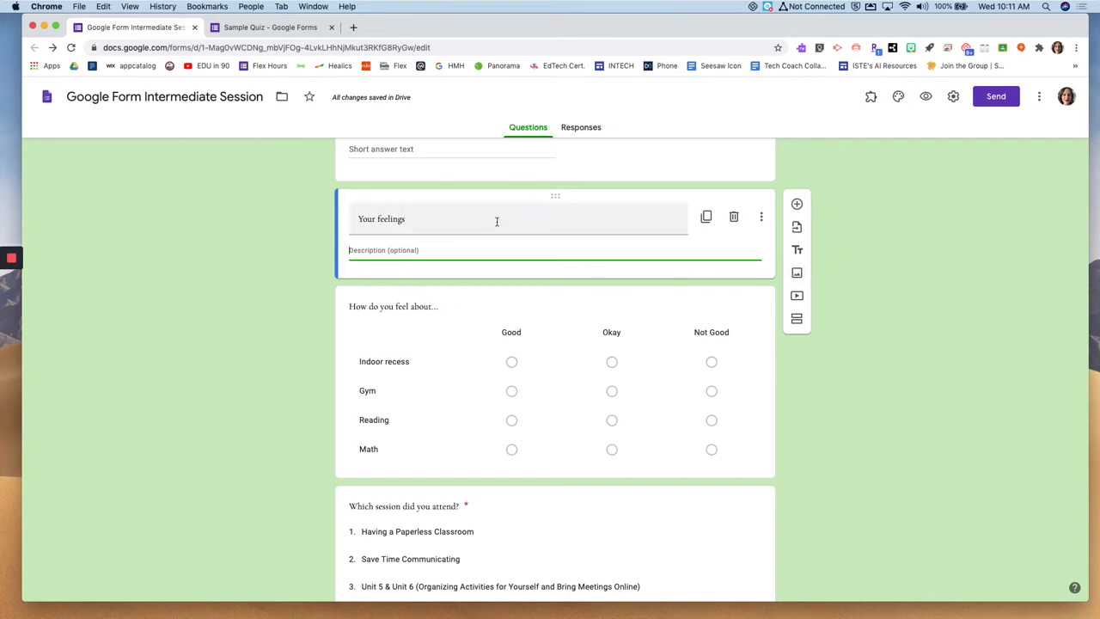
pyautogui.click(733, 216)
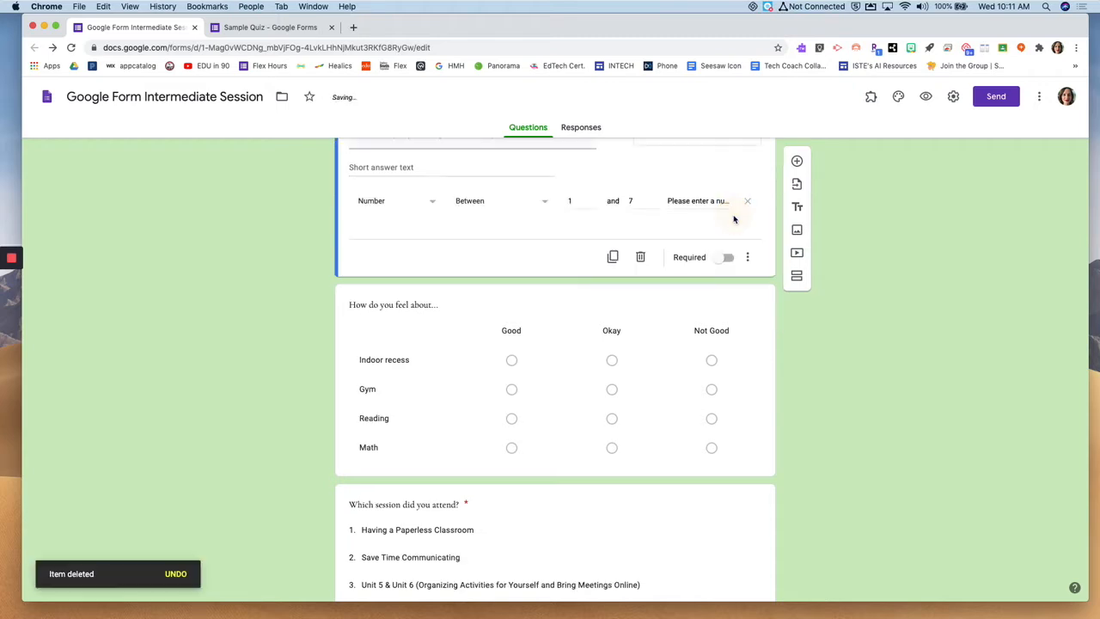
# - Add the description "Please select only one." to the "How do you feel about..." multiple choice grid question
pyautogui.scroll(-2, 543, 304)
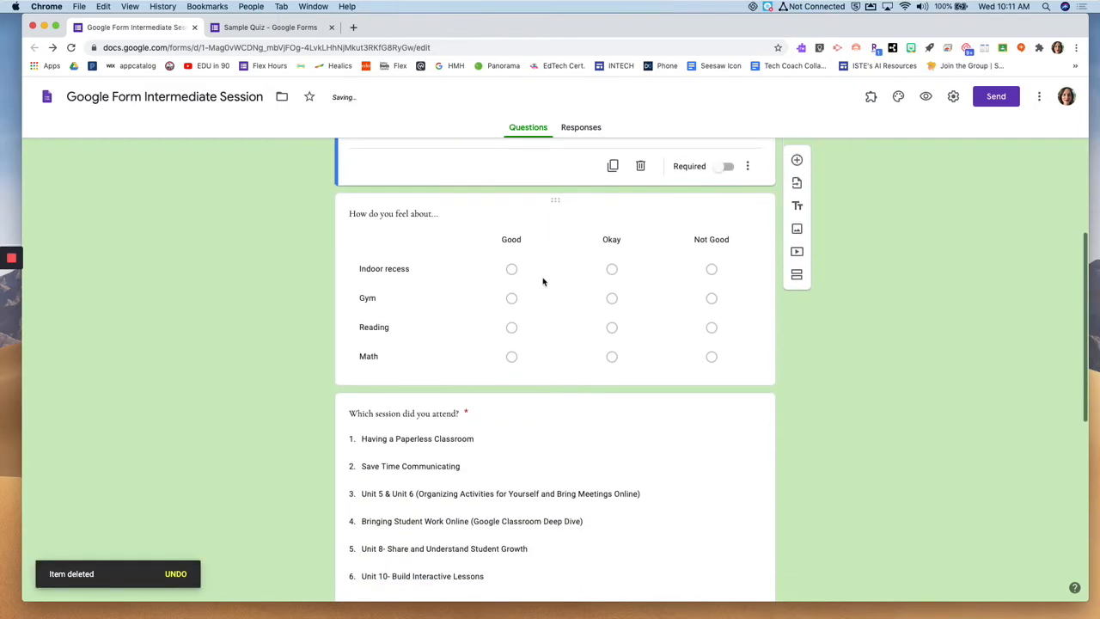
pyautogui.click(577, 205)
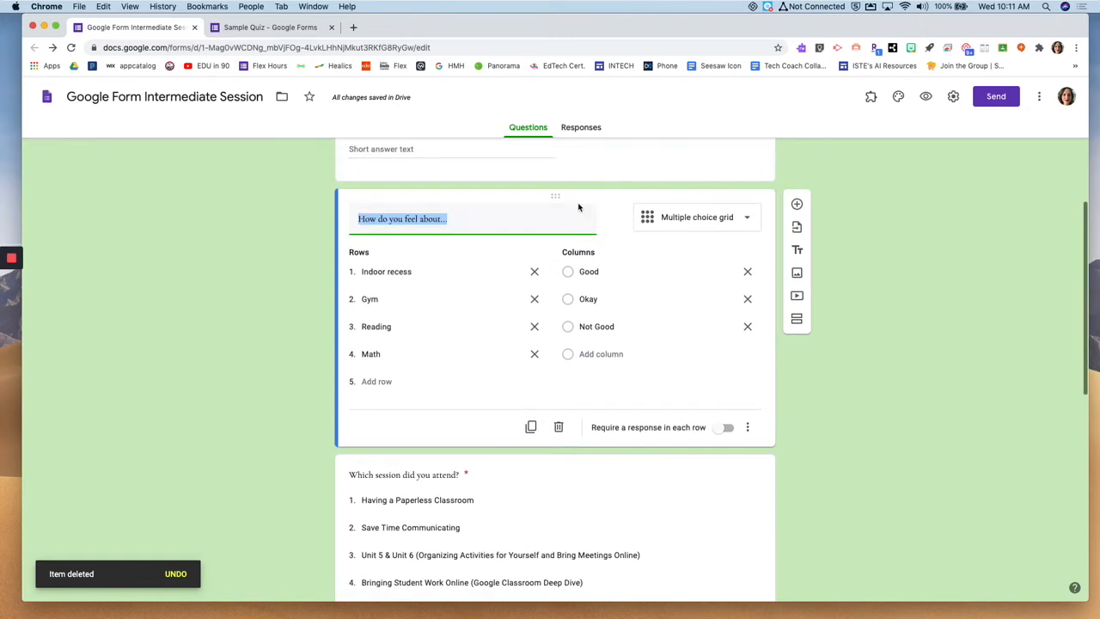
pyautogui.click(748, 428)
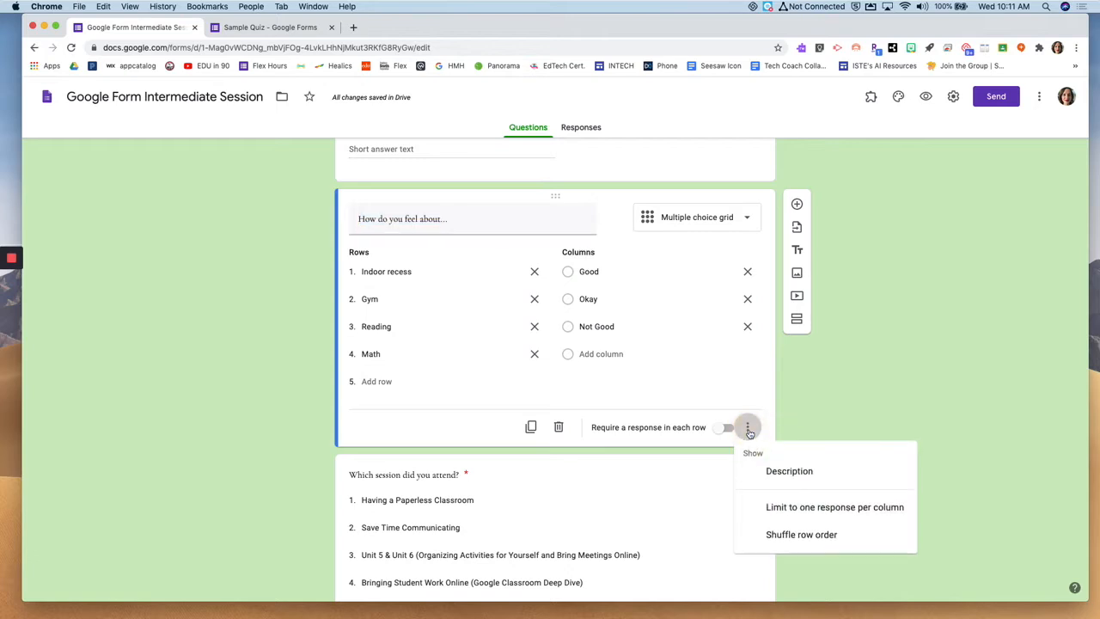
pyautogui.click(790, 475)
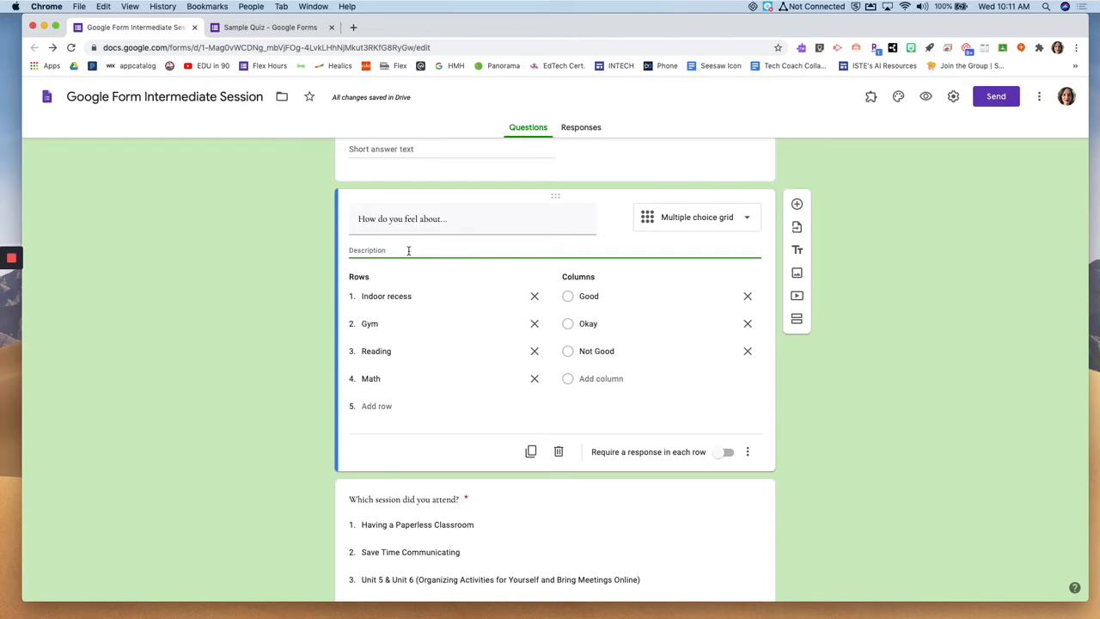
pyautogui.write('Please s')
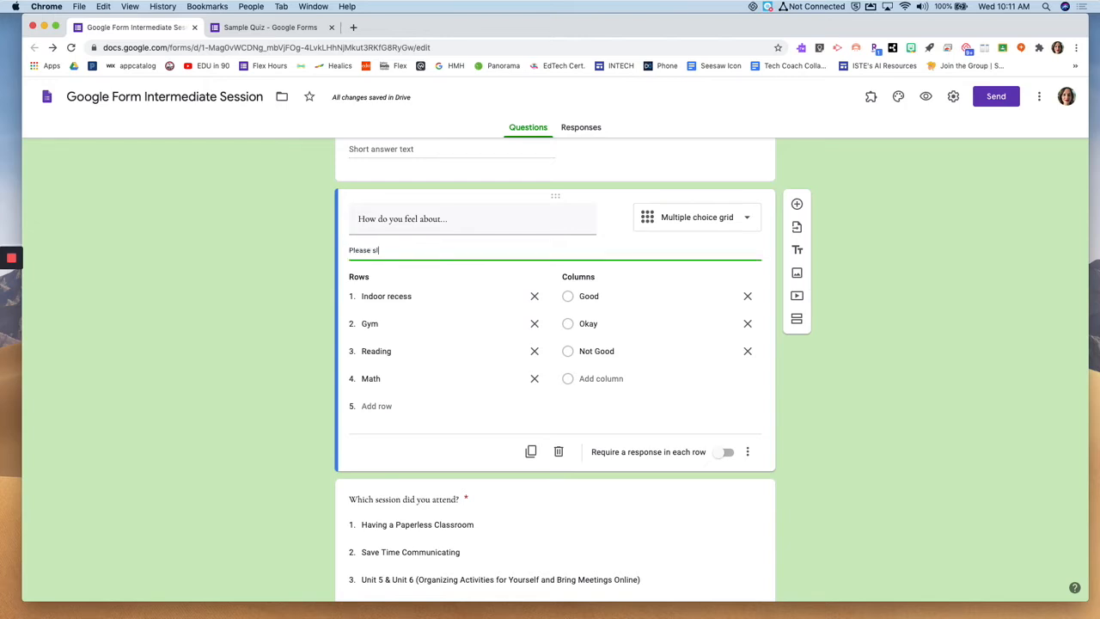
pyautogui.write('elect only one.')
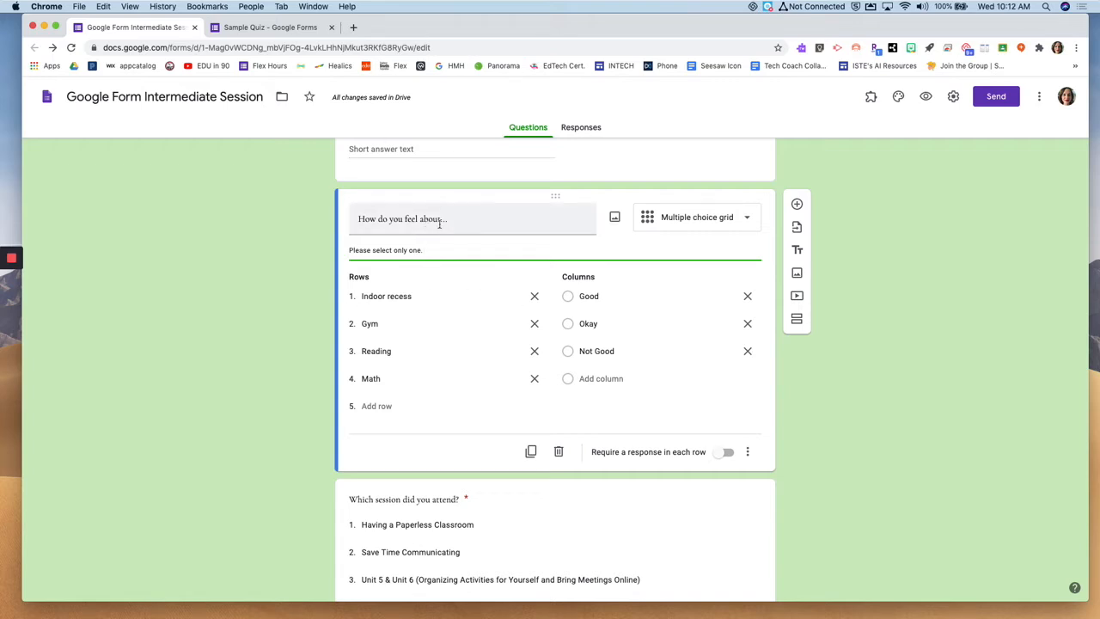
# - Turn the limit to one response per column on and off again for the "How do you feel about..." grid question
pyautogui.scroll(-1, 744, 371)
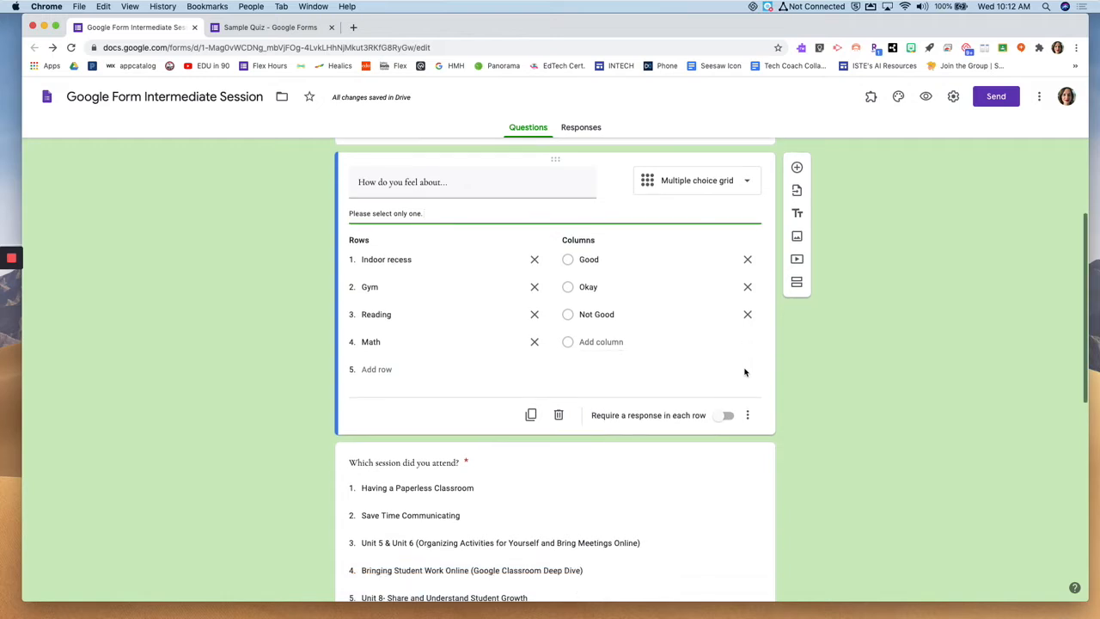
pyautogui.click(748, 416)
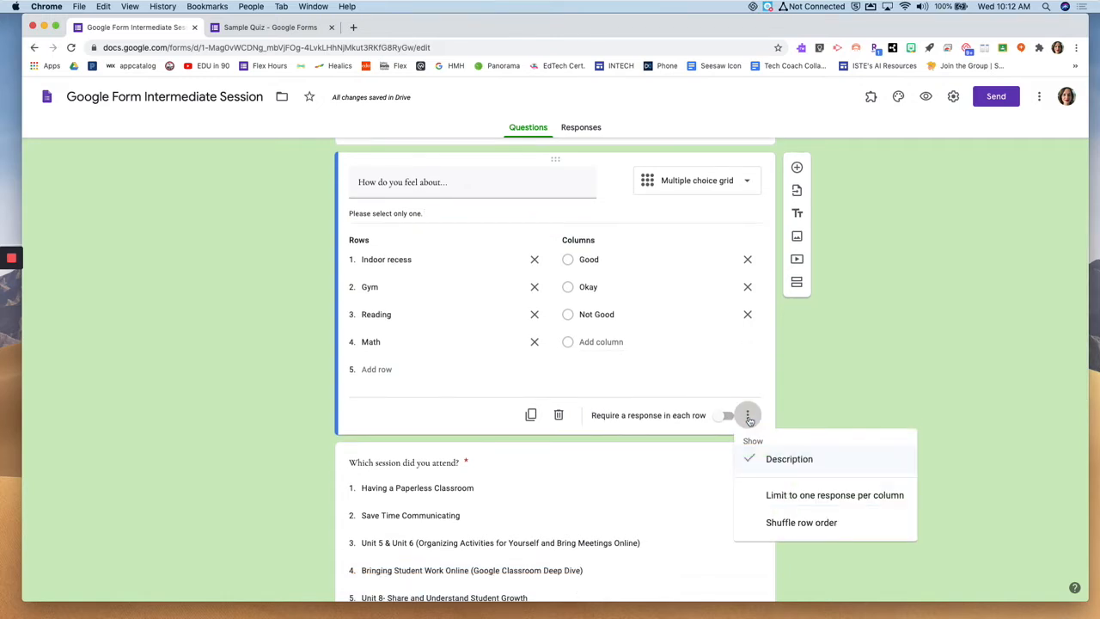
pyautogui.click(792, 497)
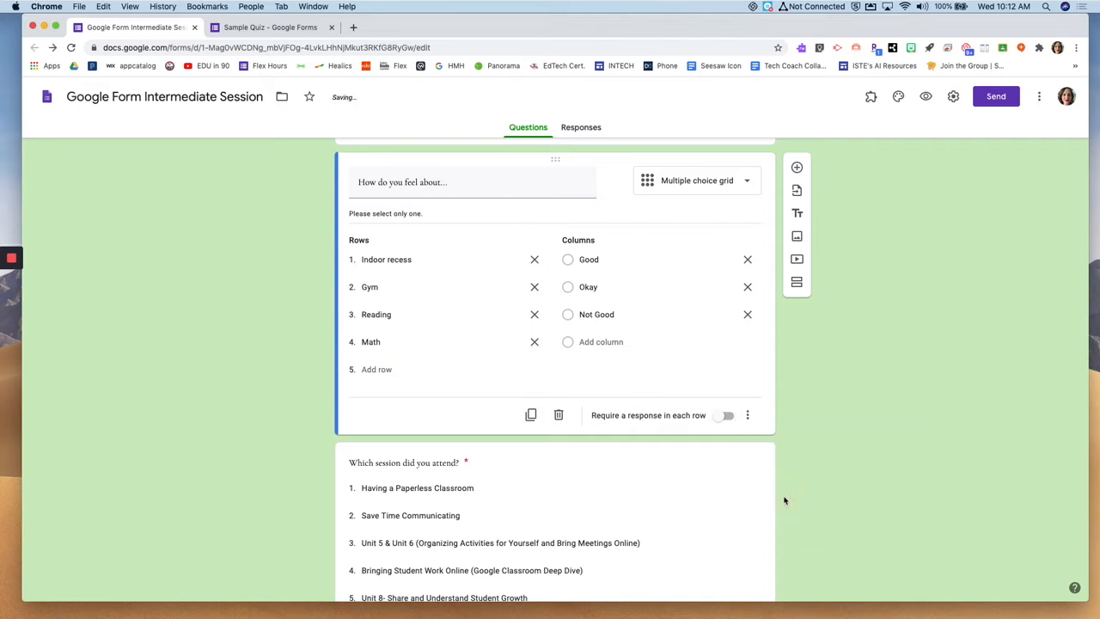
pyautogui.click(747, 416)
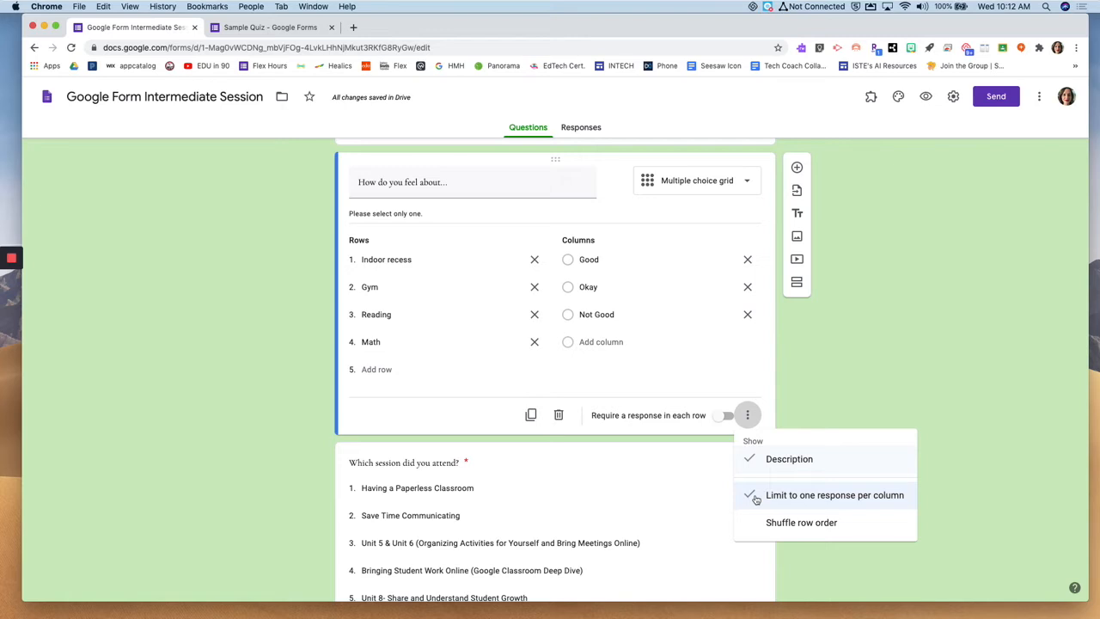
pyautogui.click(754, 496)
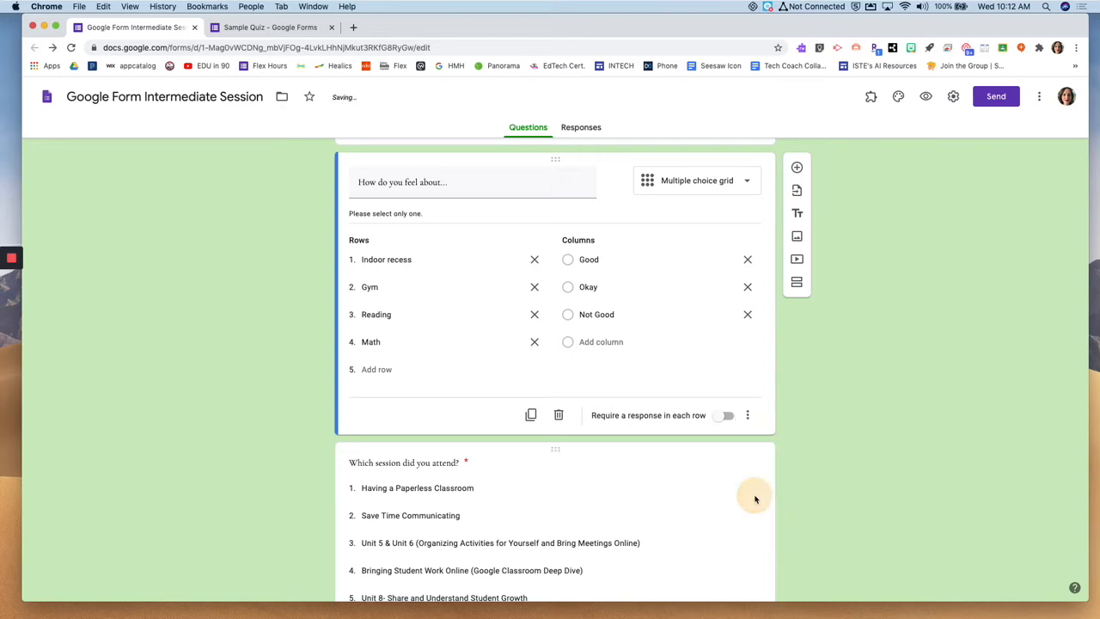
pyautogui.click(747, 415)
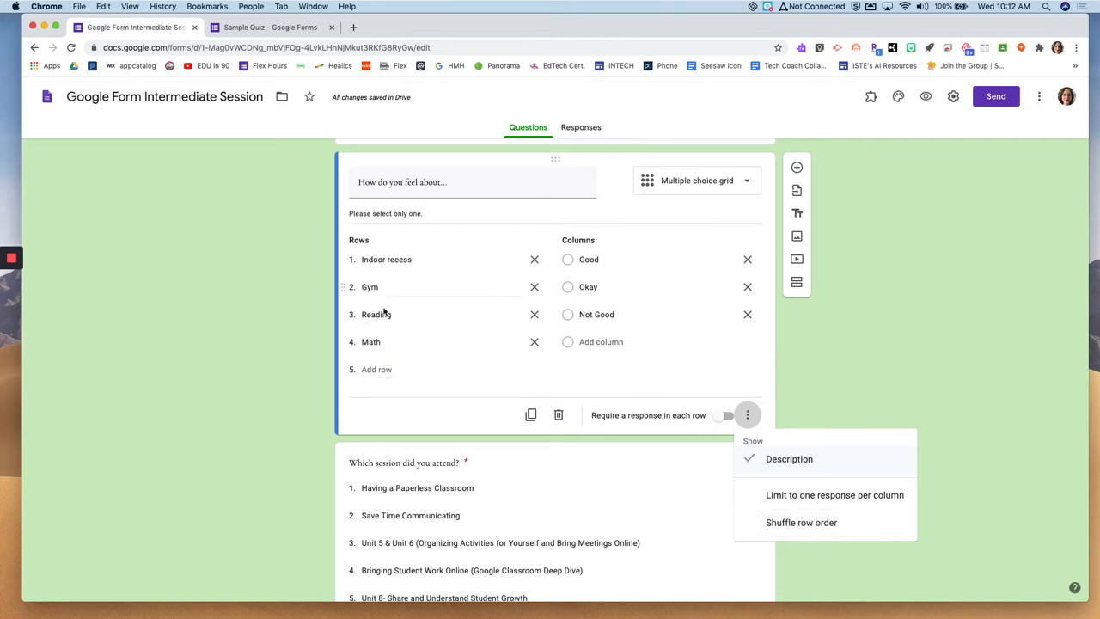
pyautogui.click(842, 375)
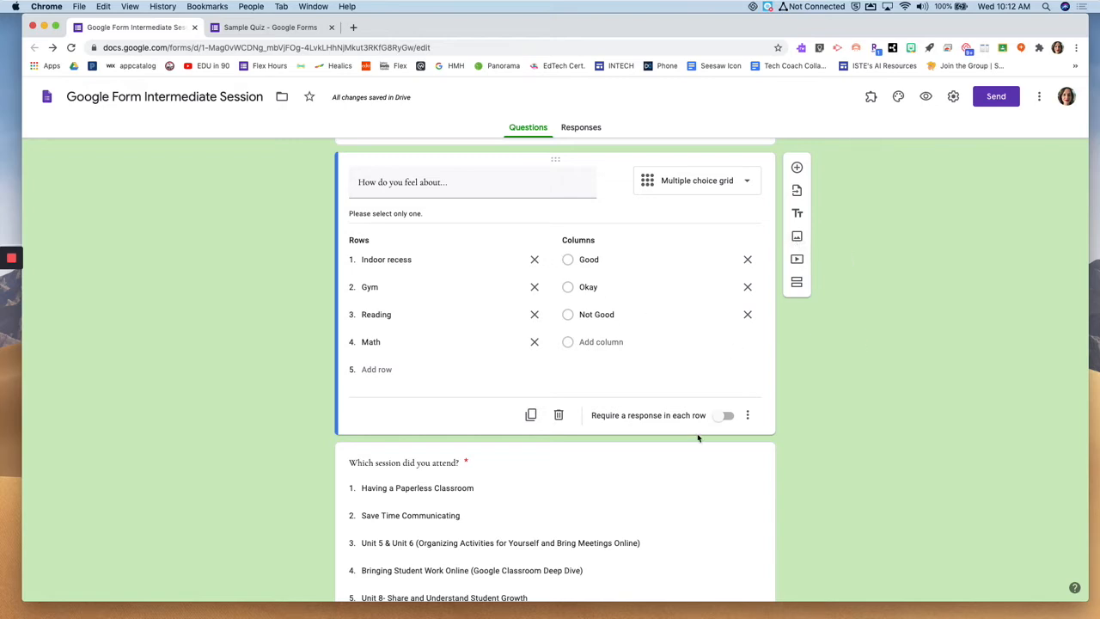
# - Search Google Images for "dogs" and insert the first result, the white dog, as an image block below the grid question
pyautogui.scroll(-1, 633, 302)
pyautogui.scroll(1, 634, 302)
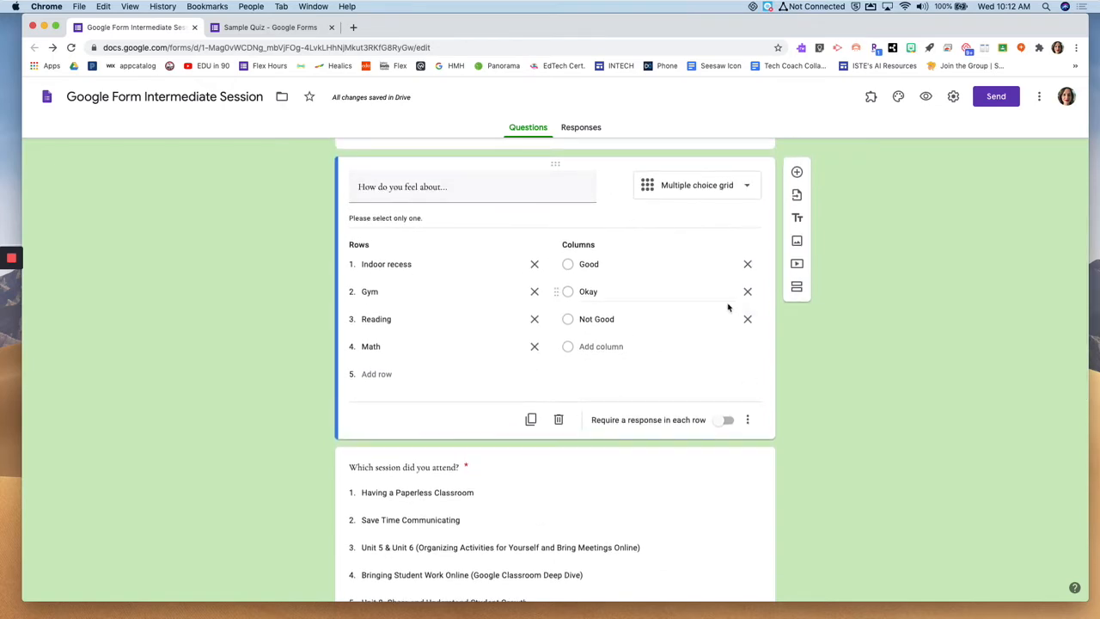
pyautogui.scroll(-3, 727, 307)
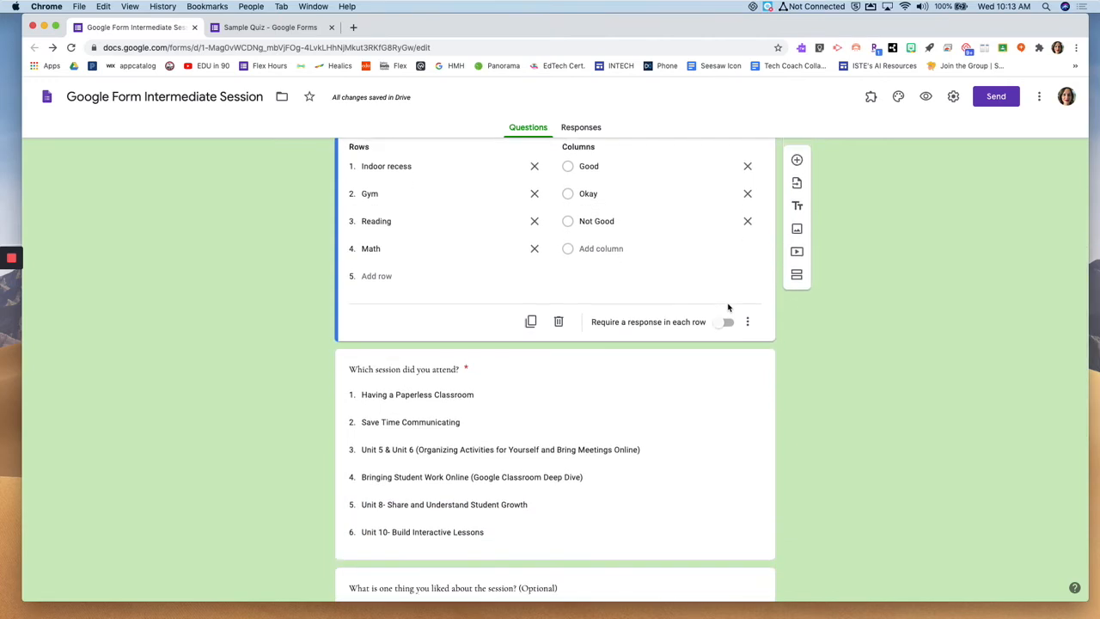
pyautogui.scroll(-4, 728, 307)
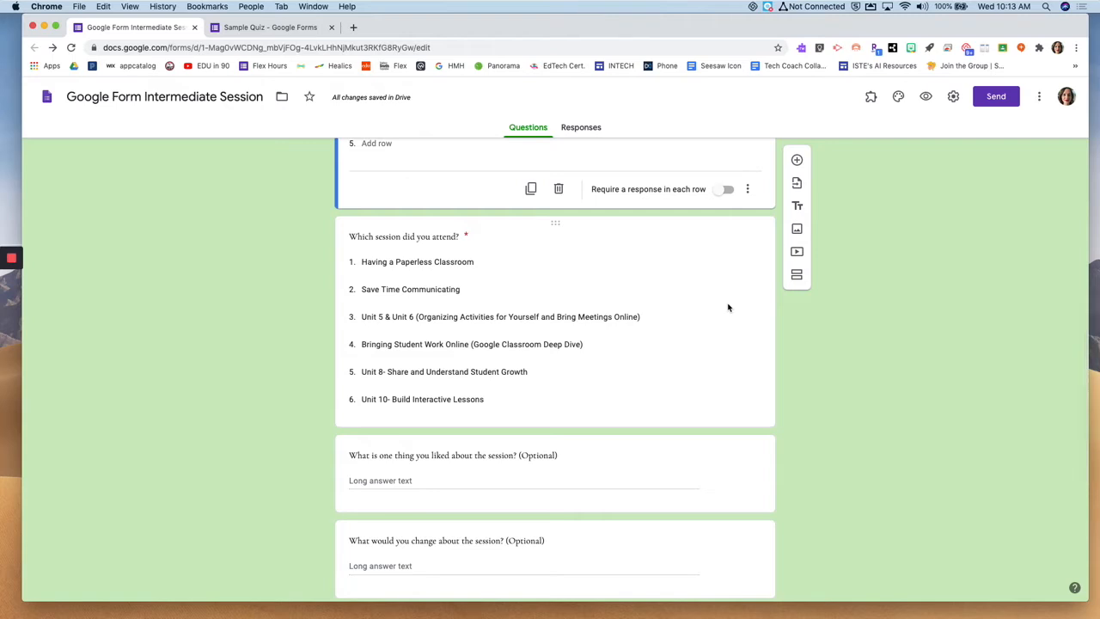
pyautogui.scroll(-1, 728, 307)
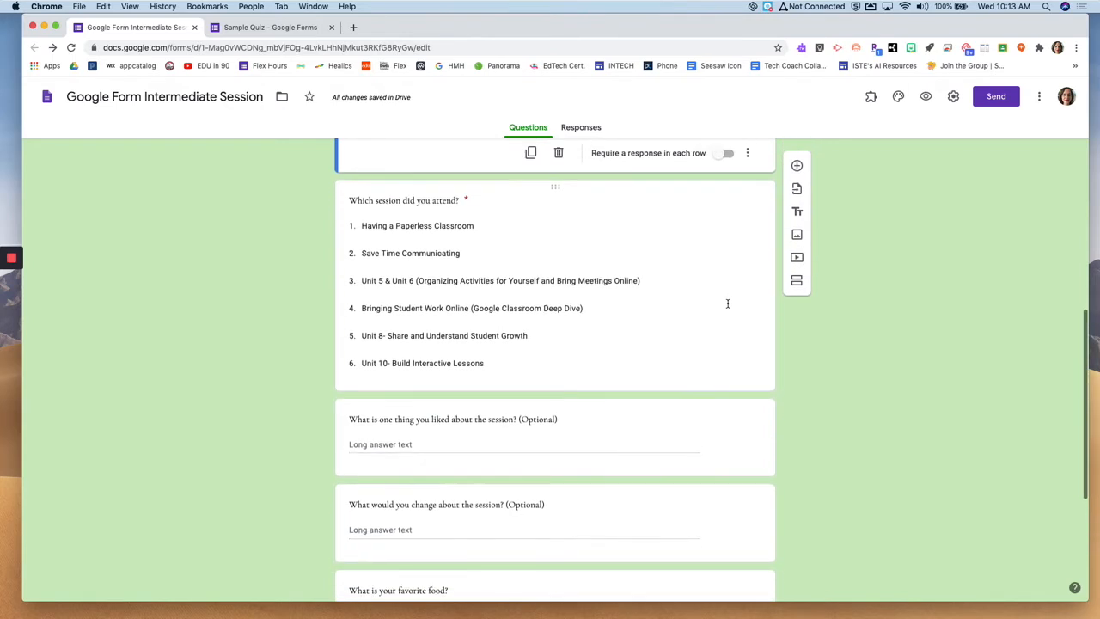
pyautogui.click(798, 231)
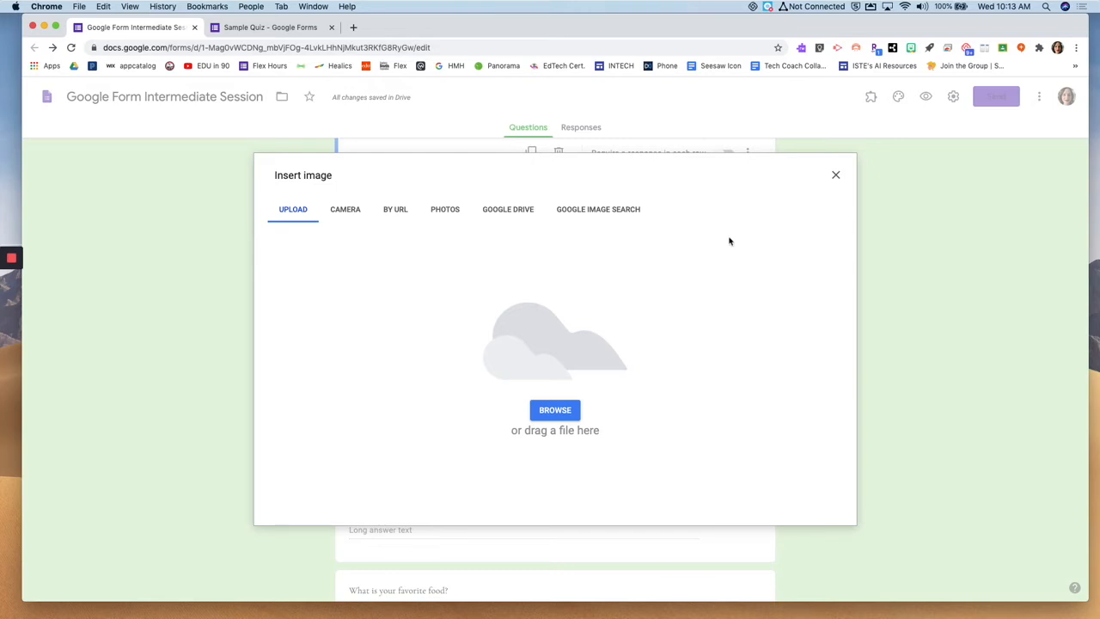
pyautogui.click(589, 213)
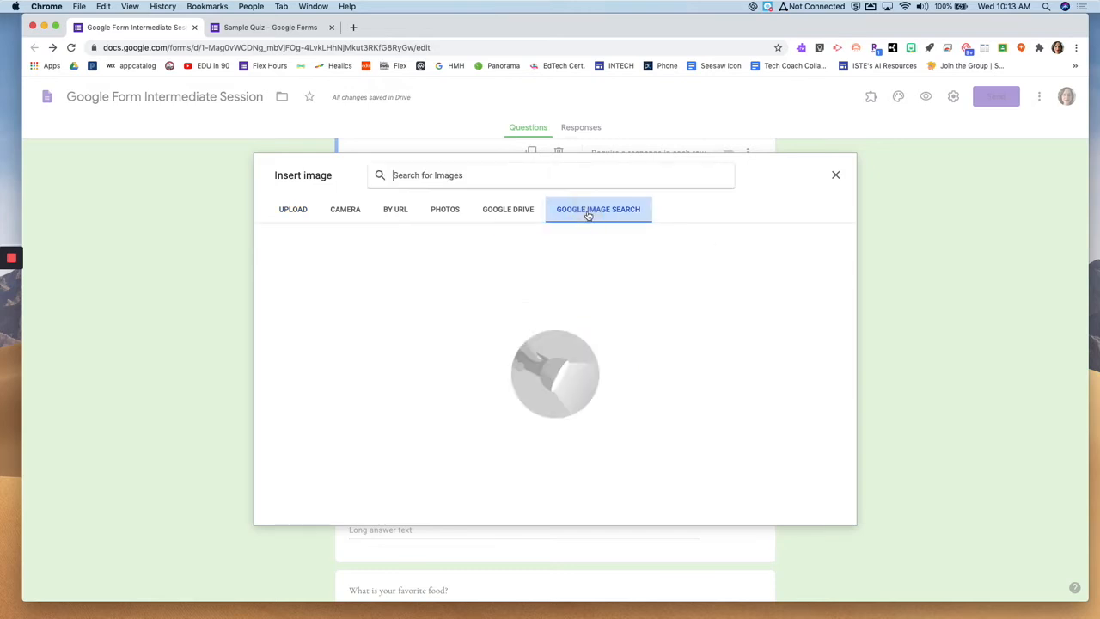
pyautogui.click(478, 183)
pyautogui.write('dogs')
pyautogui.click(477, 204)
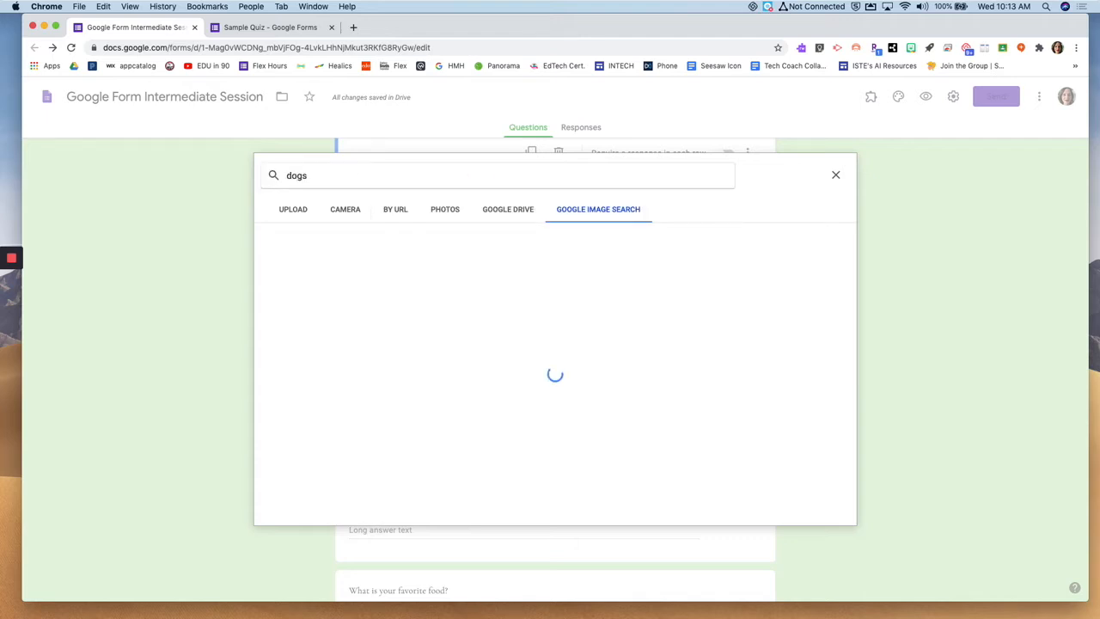
pyautogui.click(310, 266)
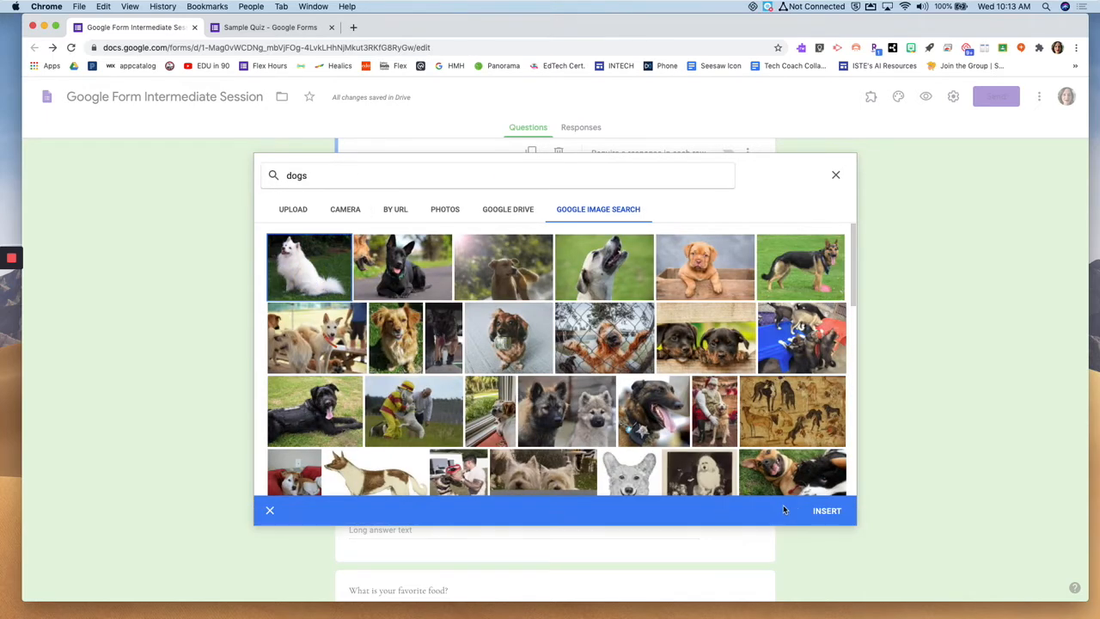
pyautogui.click(824, 514)
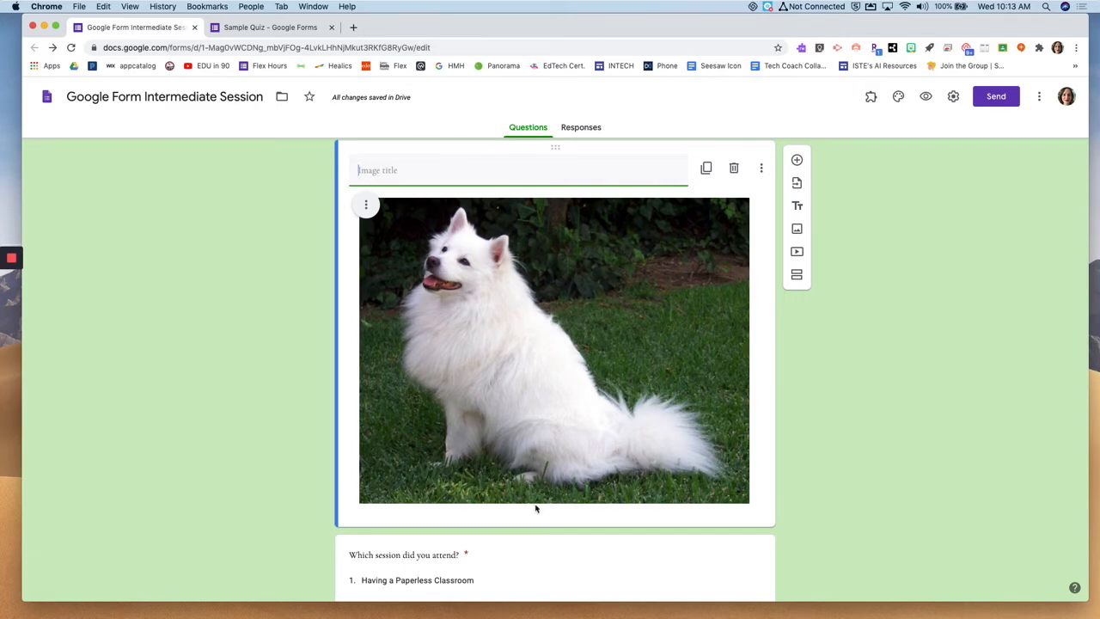
# - Review the placement of the dog image above the session question and delete the image block
pyautogui.scroll(-3, 542, 535)
pyautogui.scroll(-2, 544, 537)
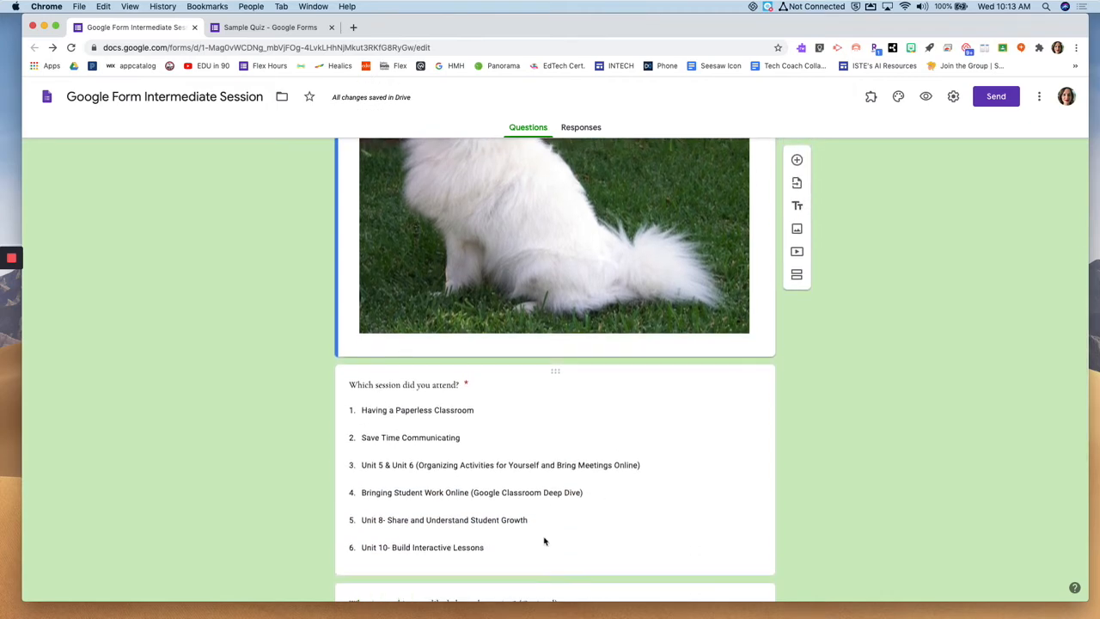
pyautogui.scroll(5, 543, 541)
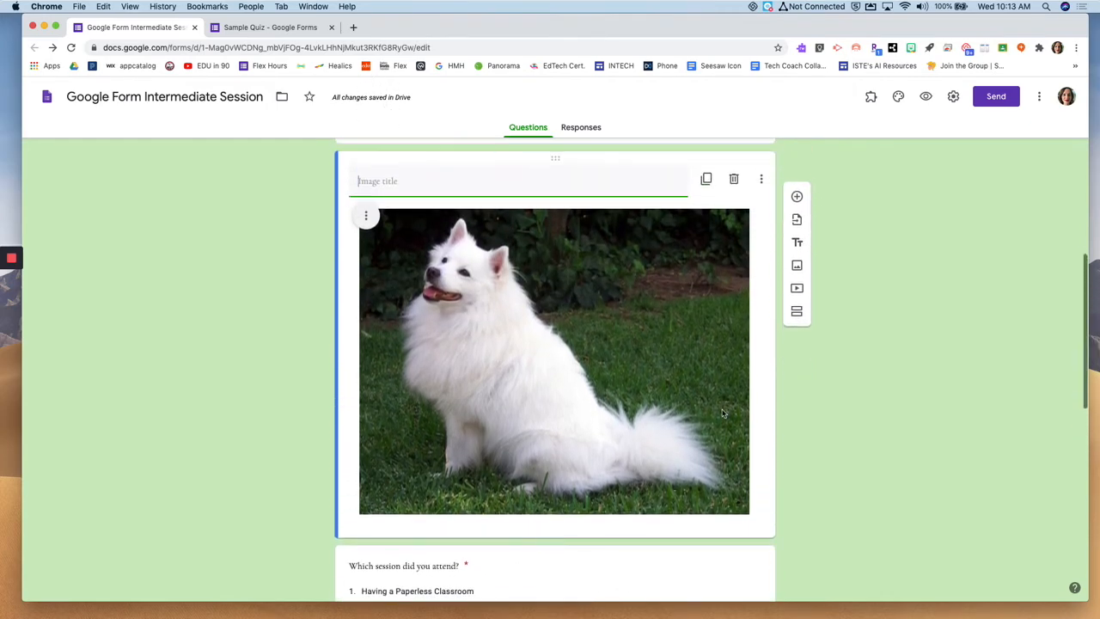
pyautogui.click(734, 179)
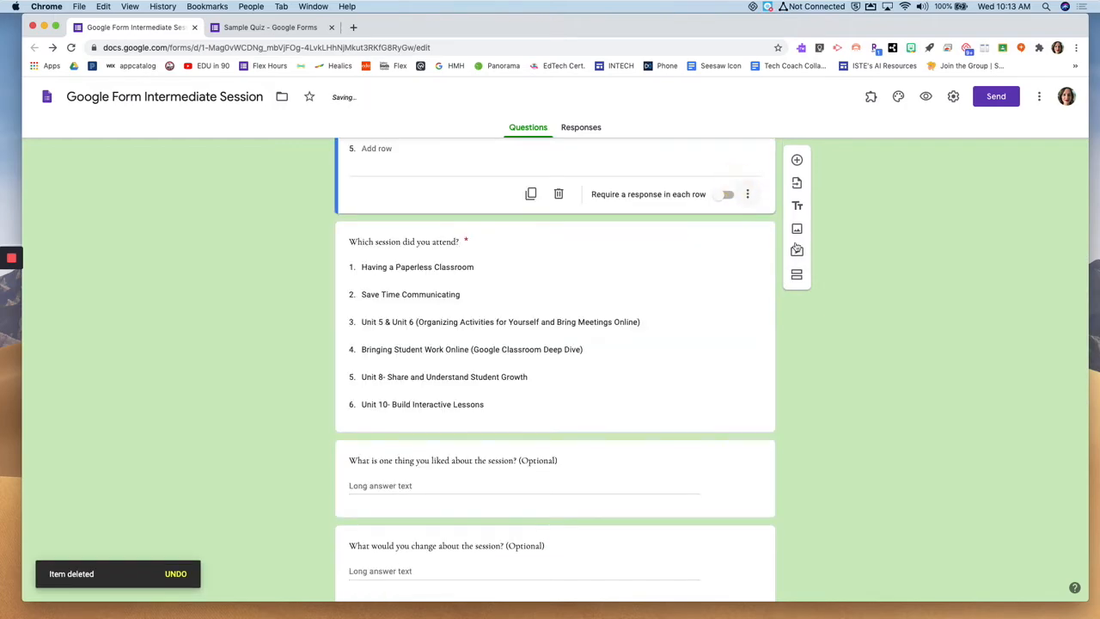
# - Search YouTube for "101 cutest dogs" and insert the video "TOP 10 MOST CUTEST DOG BREEDS" below the grid question
pyautogui.click(797, 252)
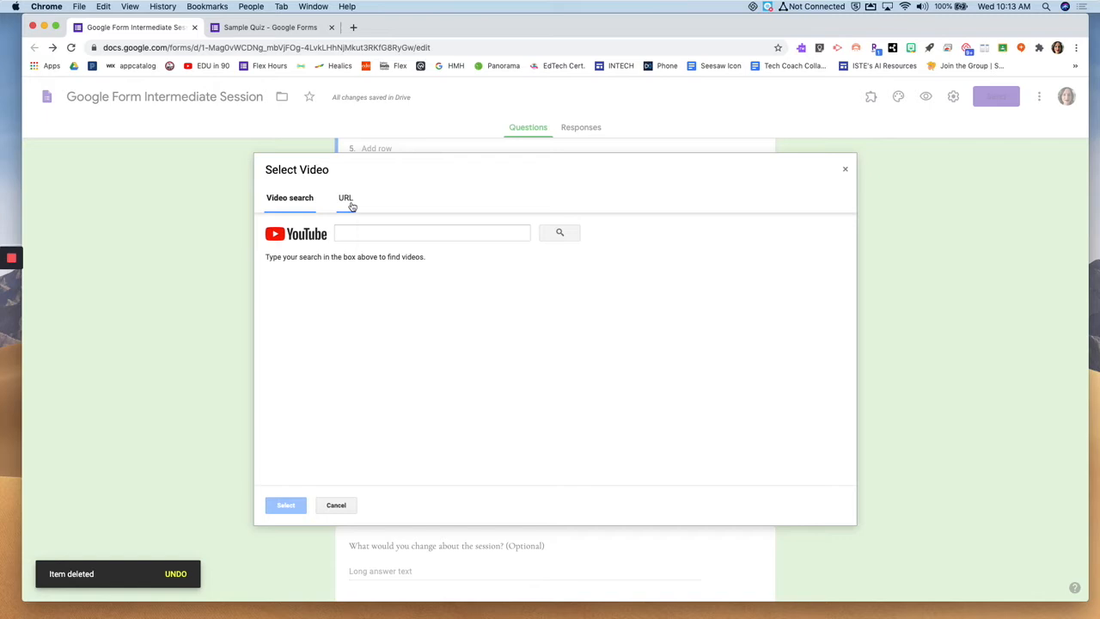
pyautogui.click(344, 233)
pyautogui.write('101 cutest dogs')
pyautogui.press('Return')
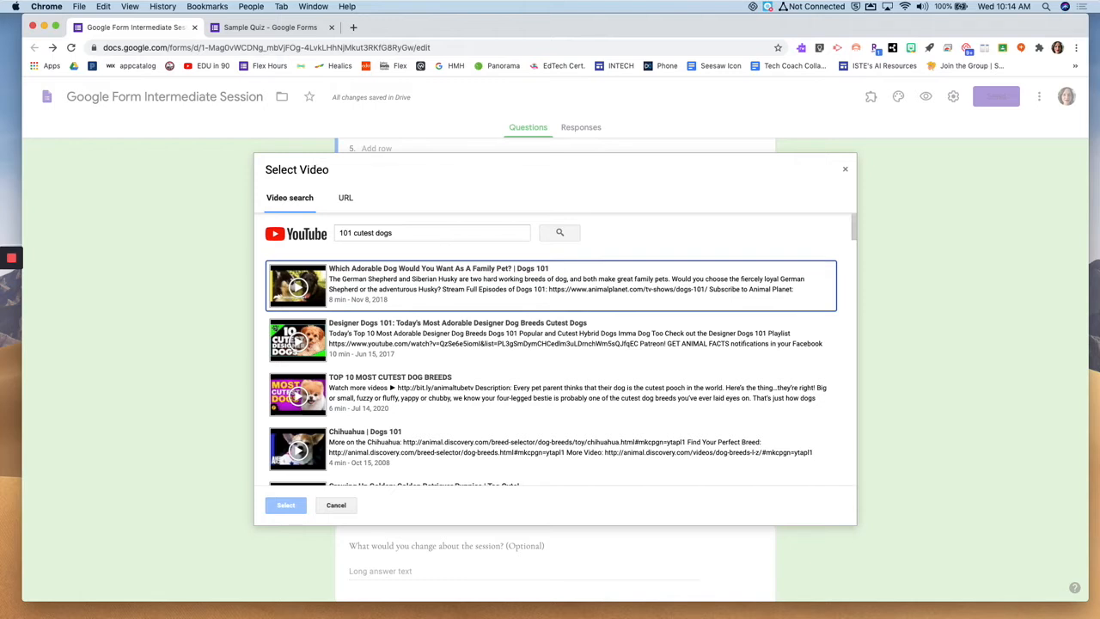
pyautogui.click(344, 400)
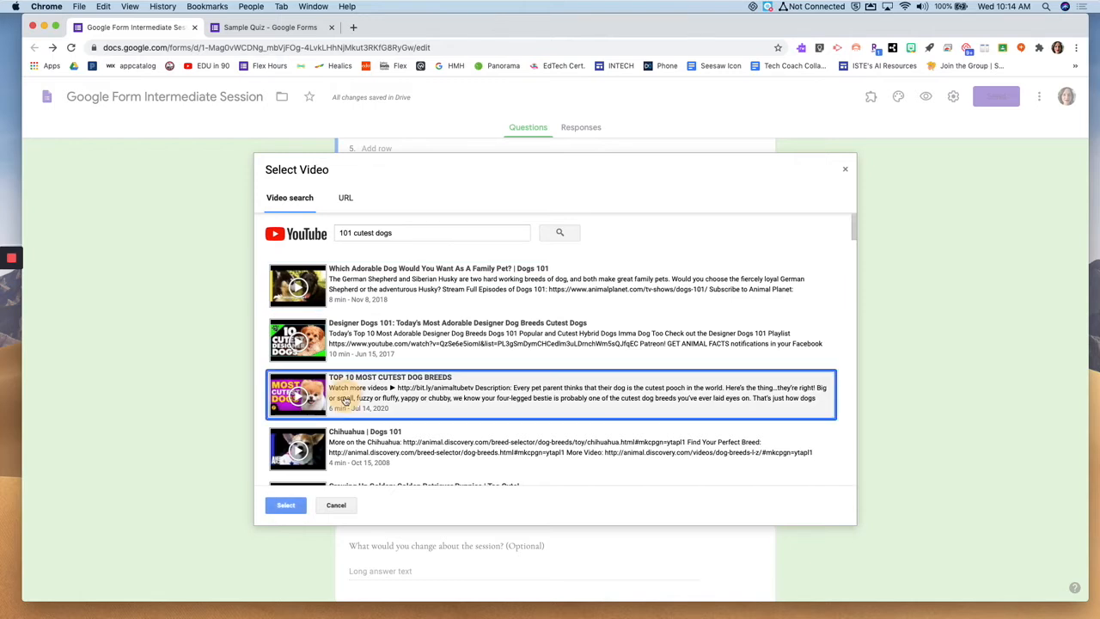
pyautogui.click(285, 505)
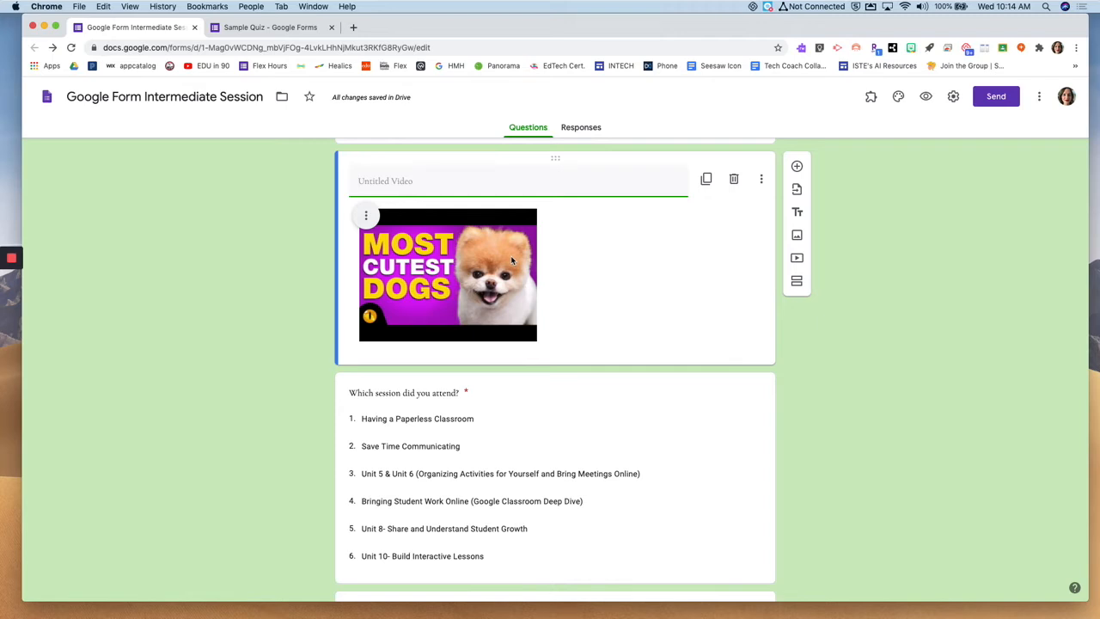
# - Add a third option "Salad" to the "What is your favorite food?" multiple choice question
pyautogui.scroll(-2, 510, 260)
pyautogui.scroll(1, 510, 255)
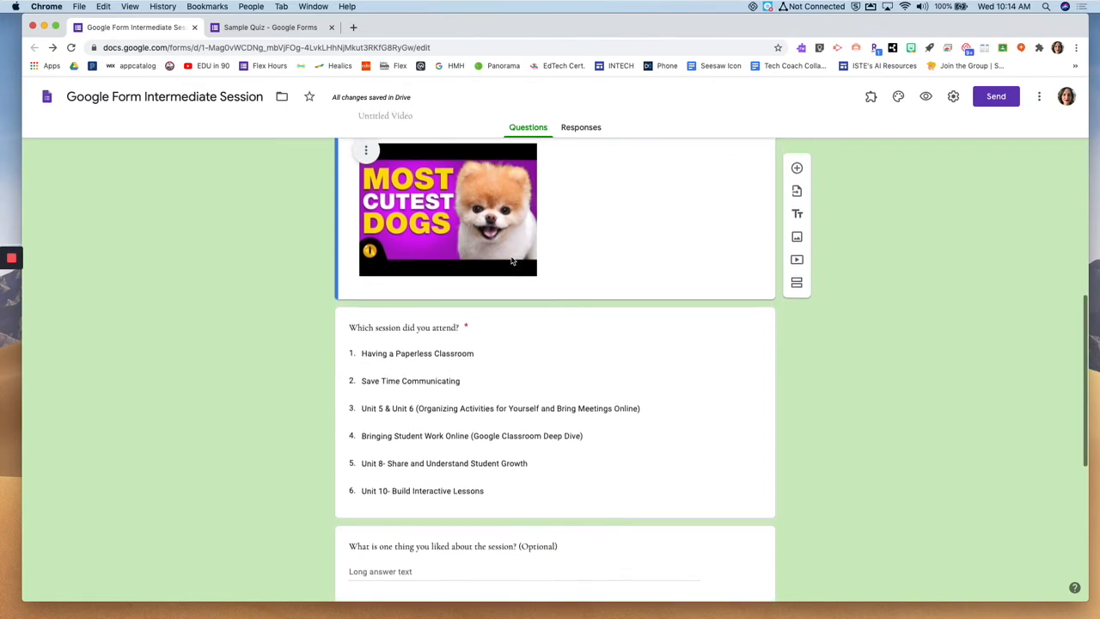
pyautogui.scroll(-5, 511, 260)
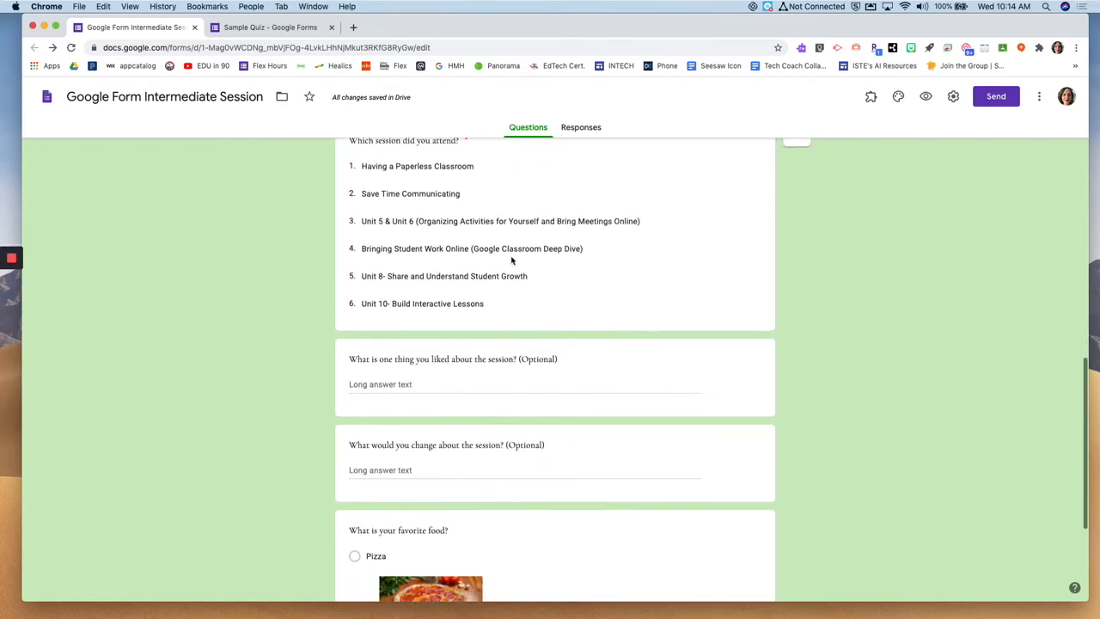
pyautogui.scroll(-3, 510, 259)
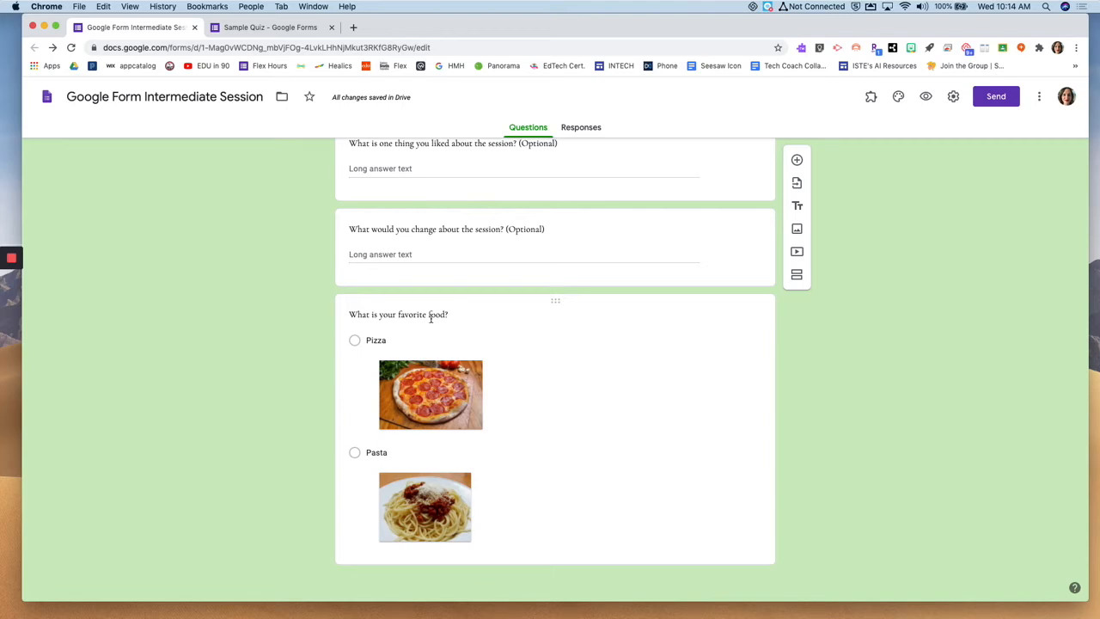
pyautogui.click(513, 313)
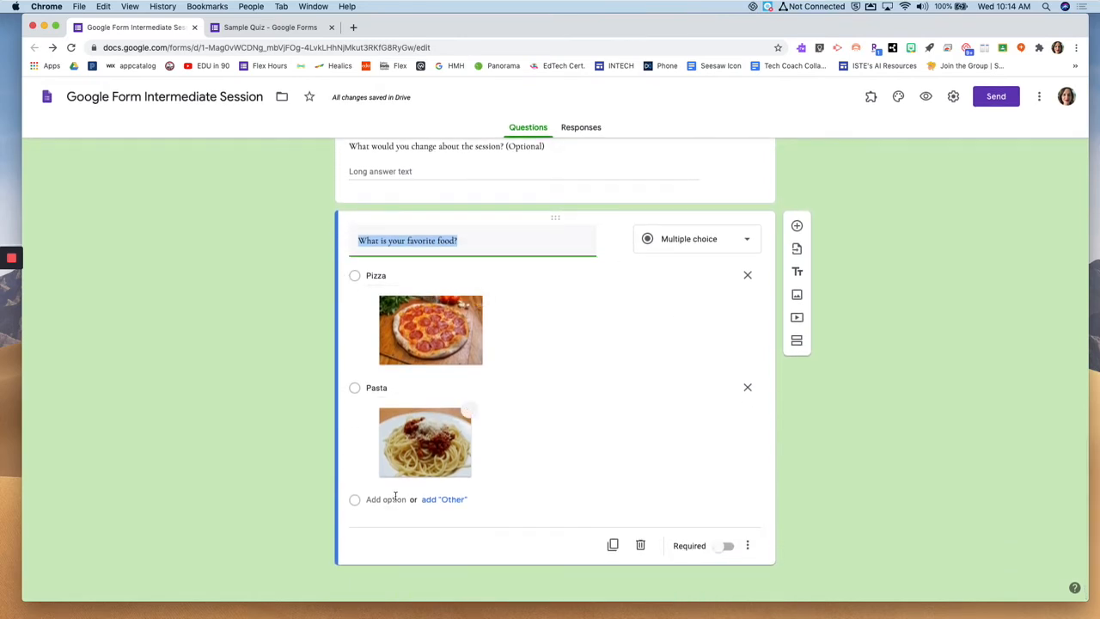
pyautogui.click(386, 500)
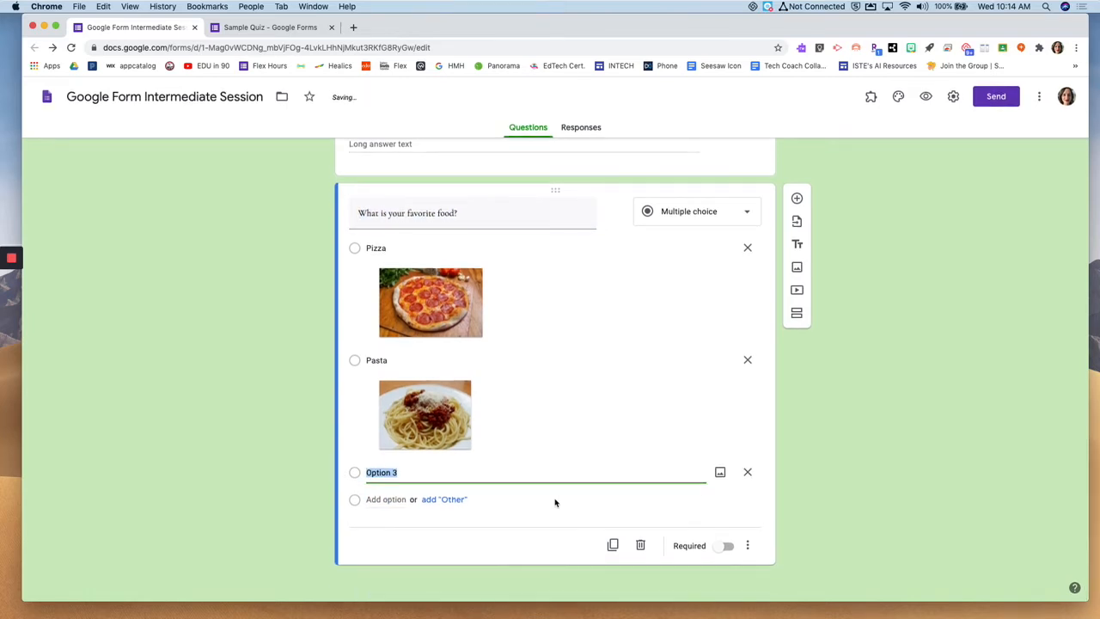
pyautogui.write('Salad')
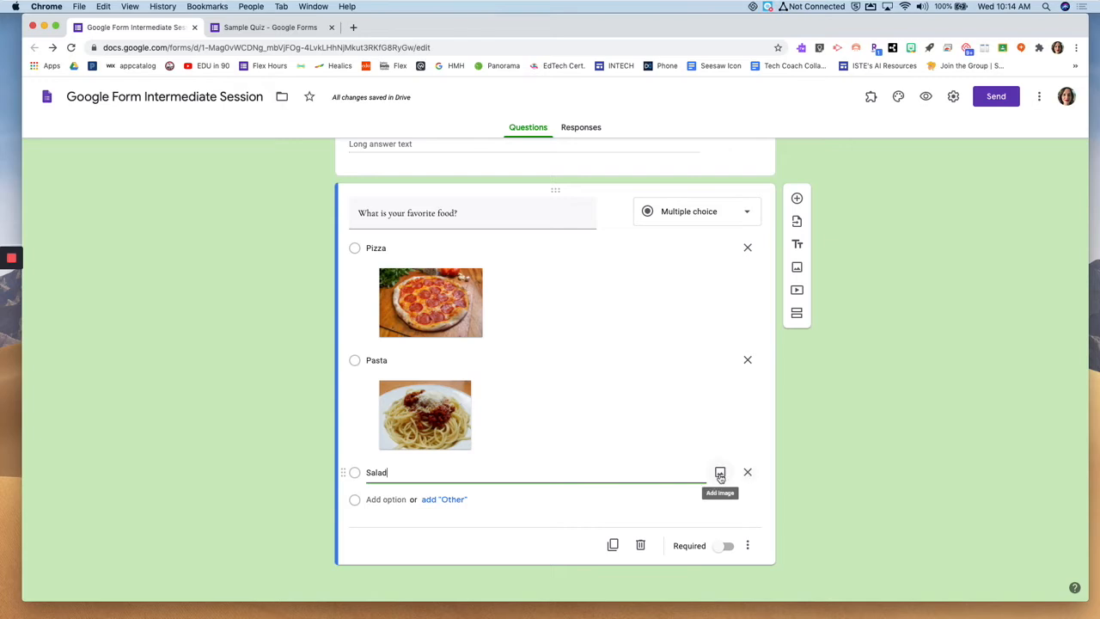
# - Search Google Images for "salads" and attach the first result to the "Salad" option
pyautogui.click(720, 473)
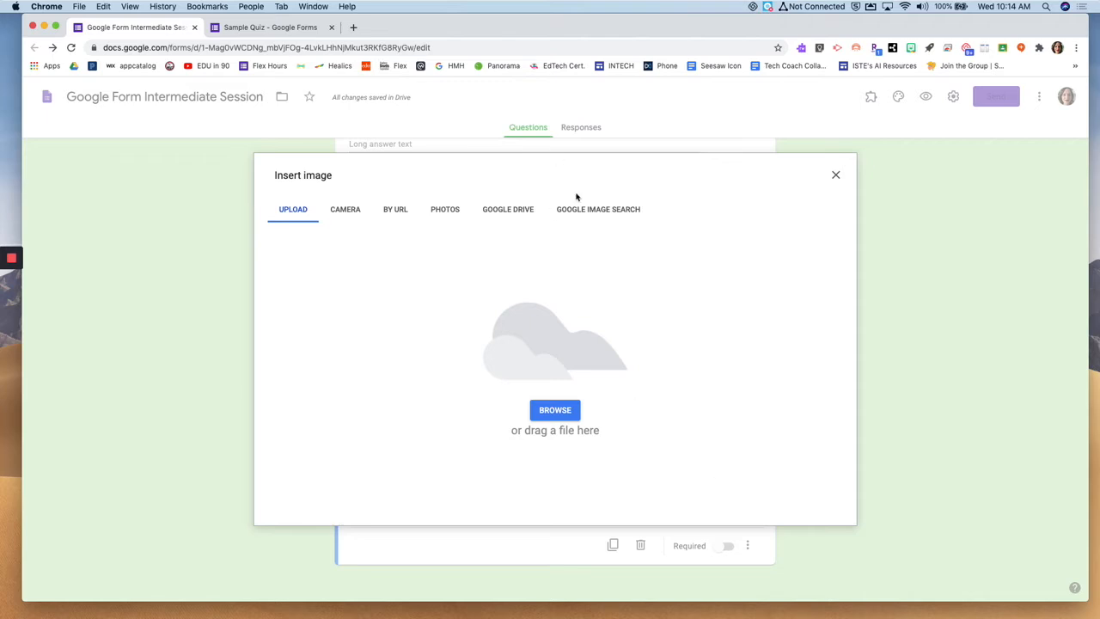
pyautogui.click(586, 212)
pyautogui.write('salads')
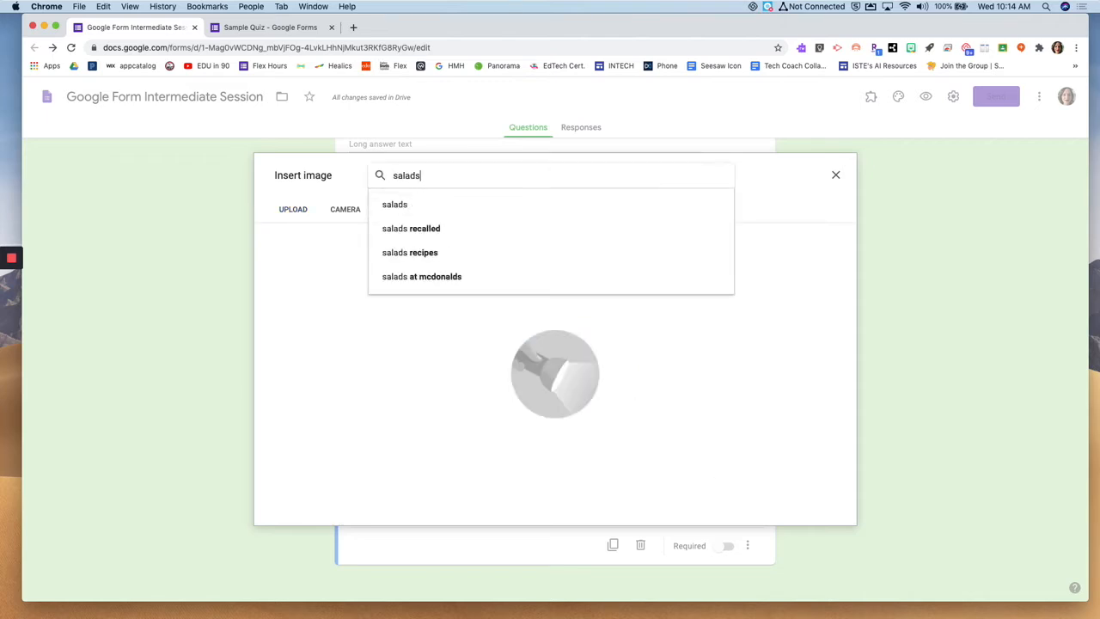
pyautogui.press('Return')
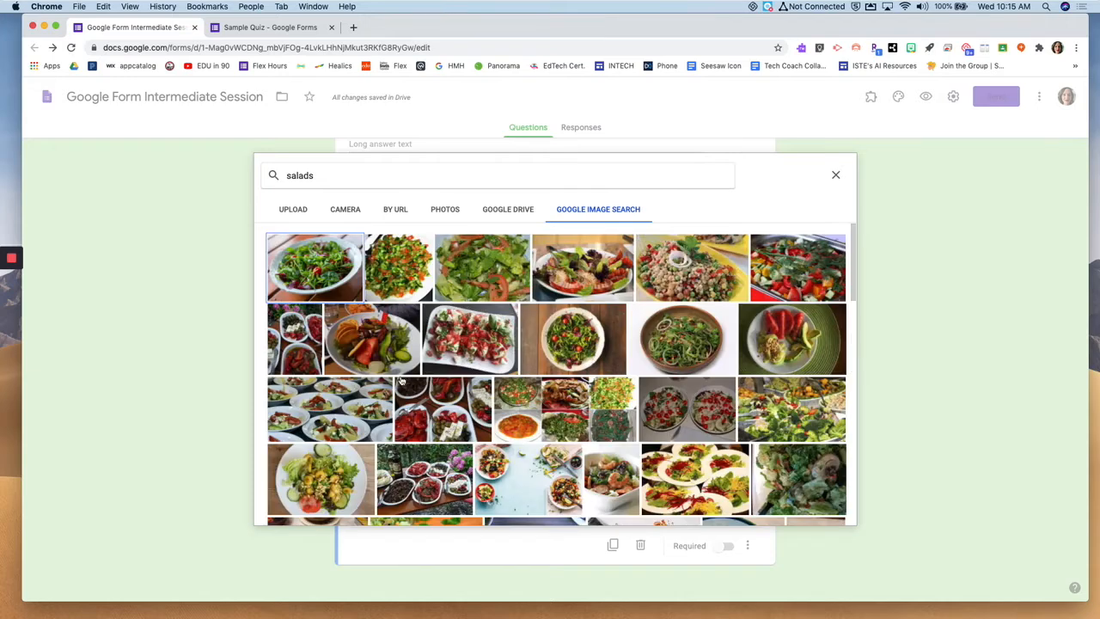
pyautogui.click(304, 267)
pyautogui.click(825, 511)
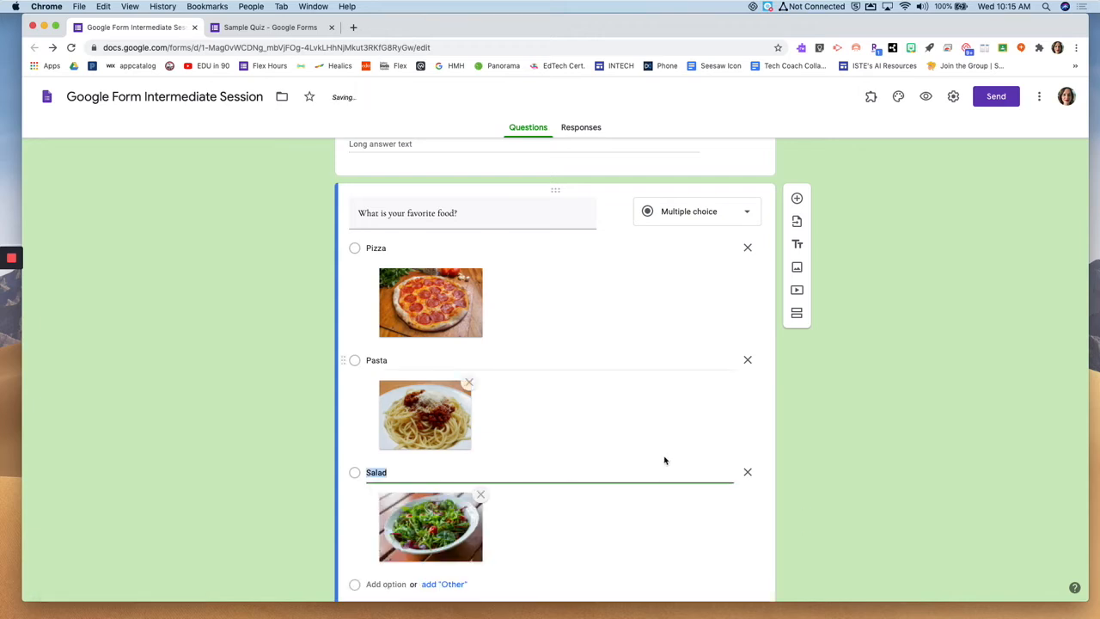
# - Preview the form to check how the picture options of the favorite food question appear
pyautogui.click(927, 102)
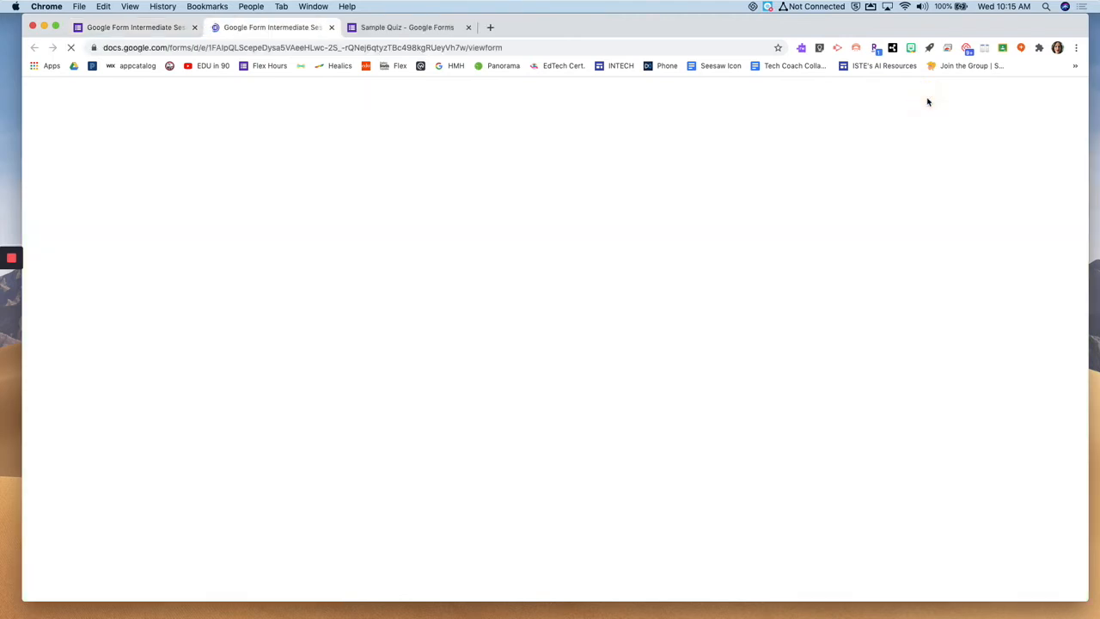
pyautogui.scroll(-1, 810, 427)
pyautogui.scroll(-12, 810, 427)
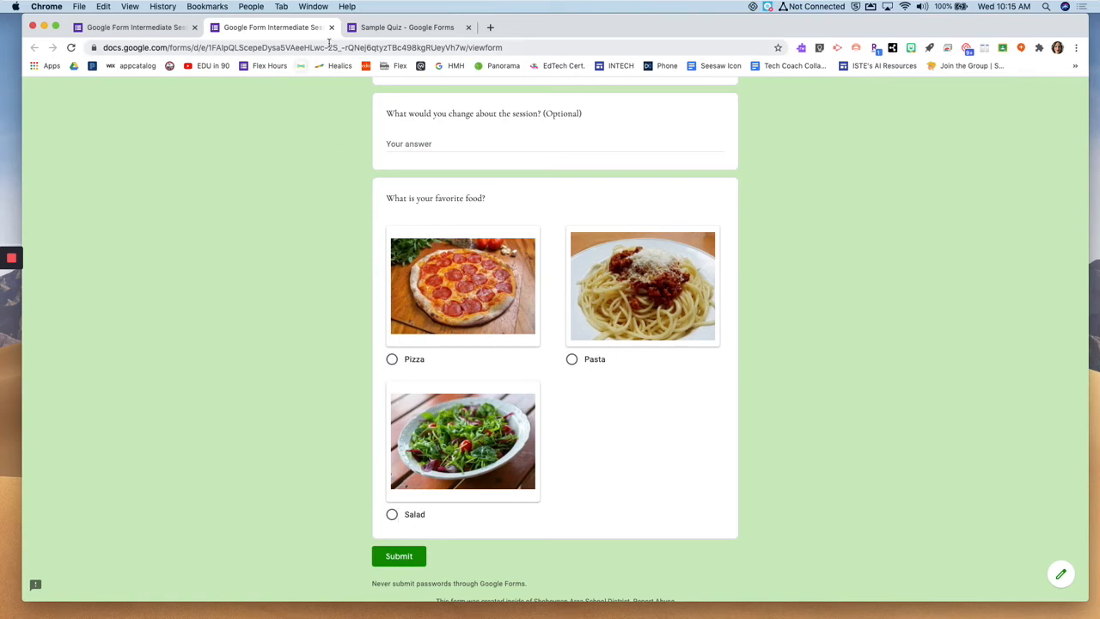
# - Return from the form preview to the form editor
pyautogui.scroll(1, 427, 305)
pyautogui.scroll(2, 425, 302)
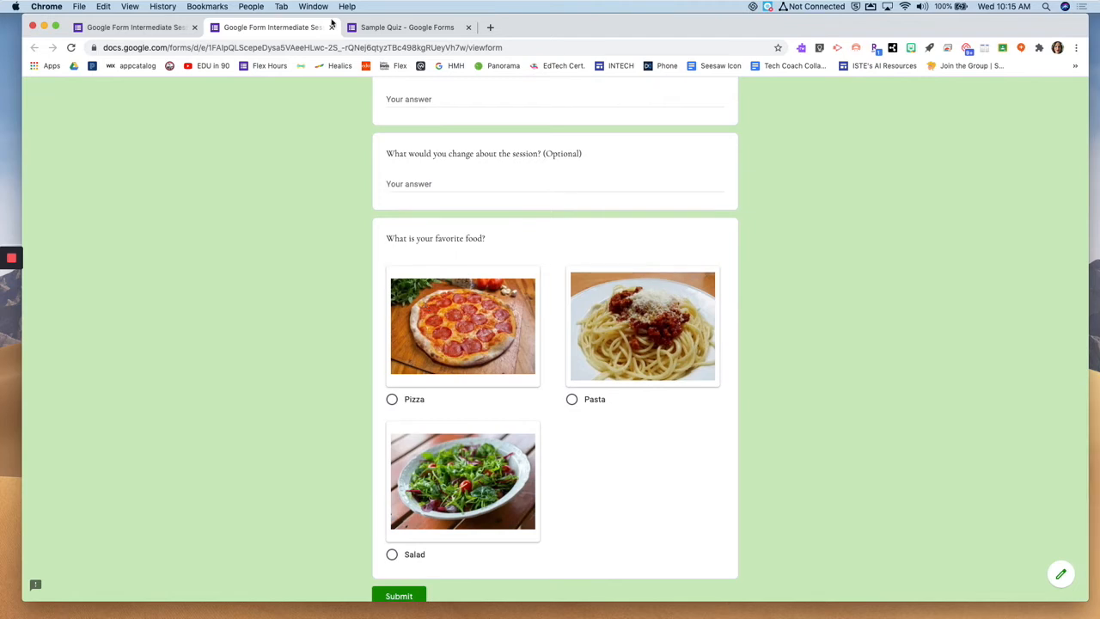
pyautogui.click(153, 30)
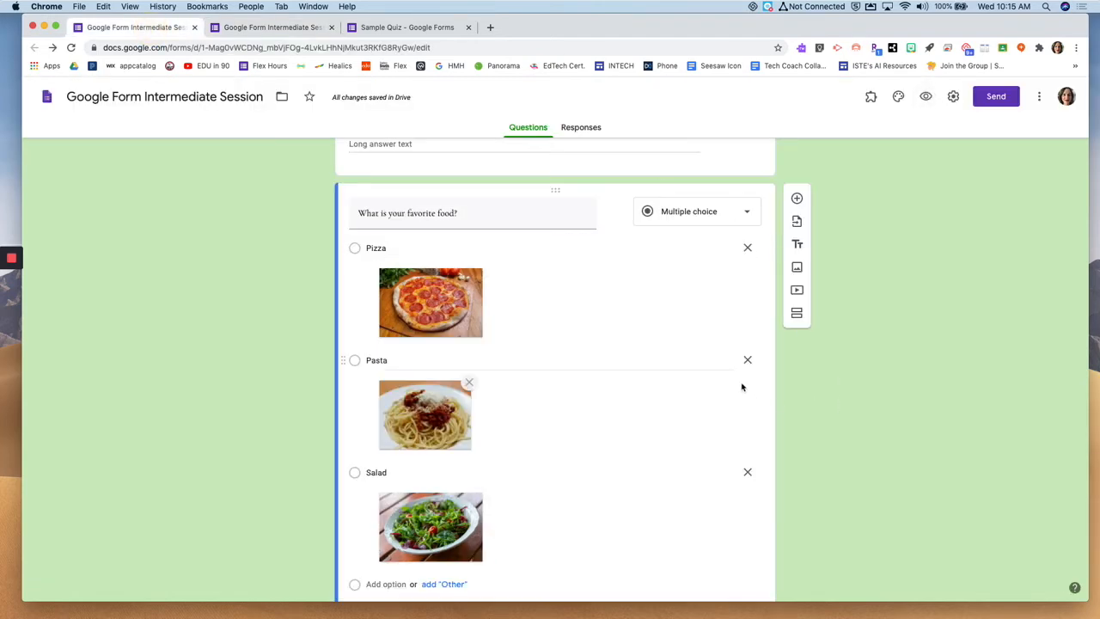
pyautogui.scroll(-1, 683, 386)
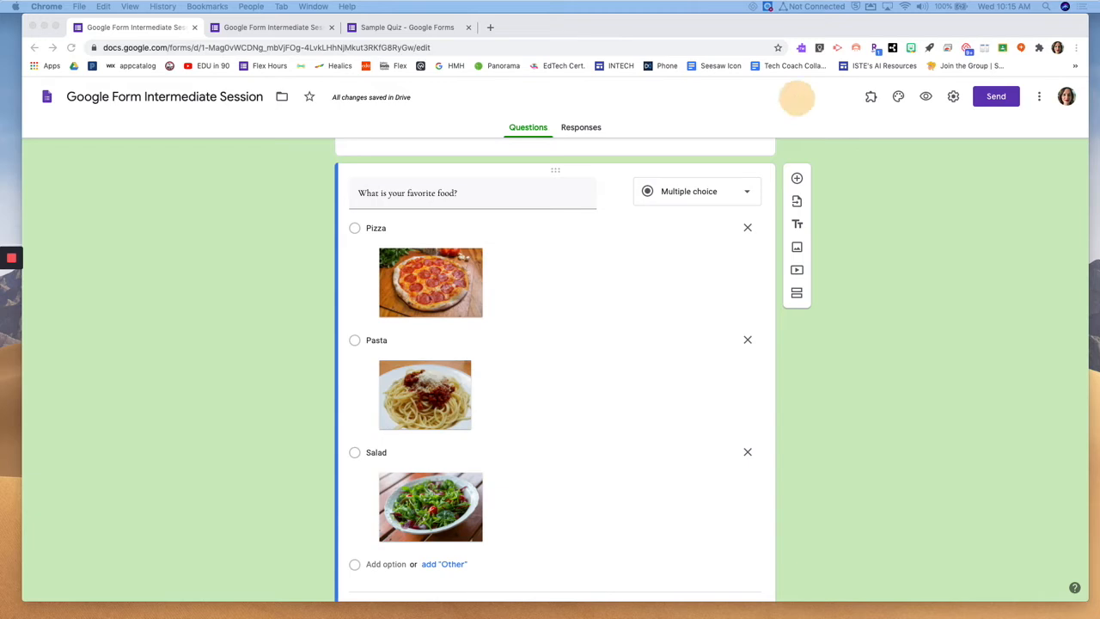
pyautogui.scroll(-2, 718, 371)
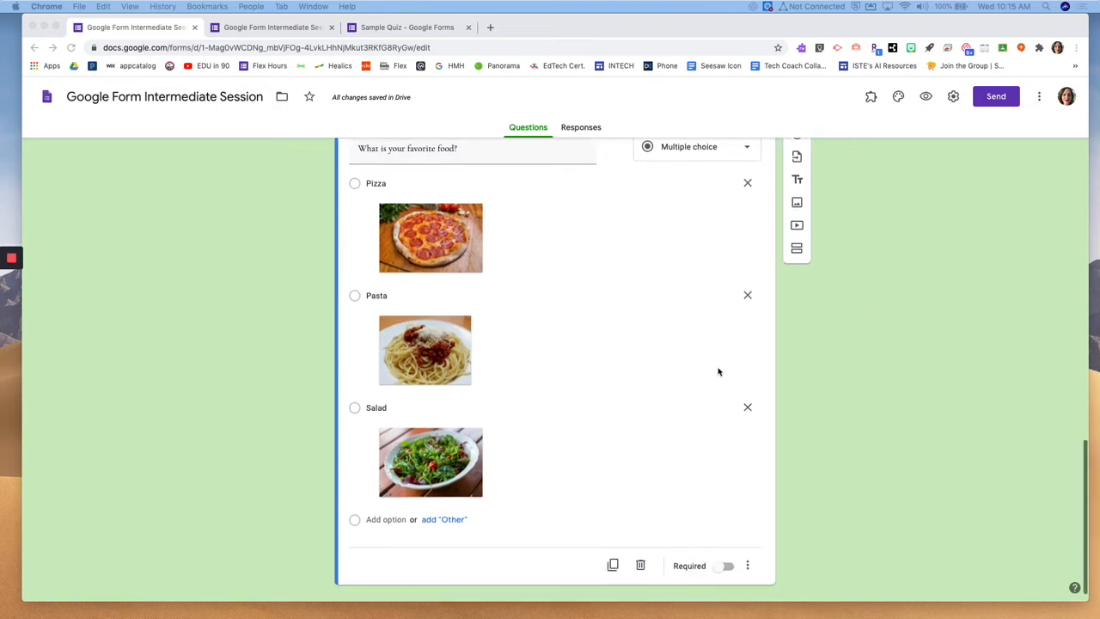
pyautogui.scroll(4, 718, 372)
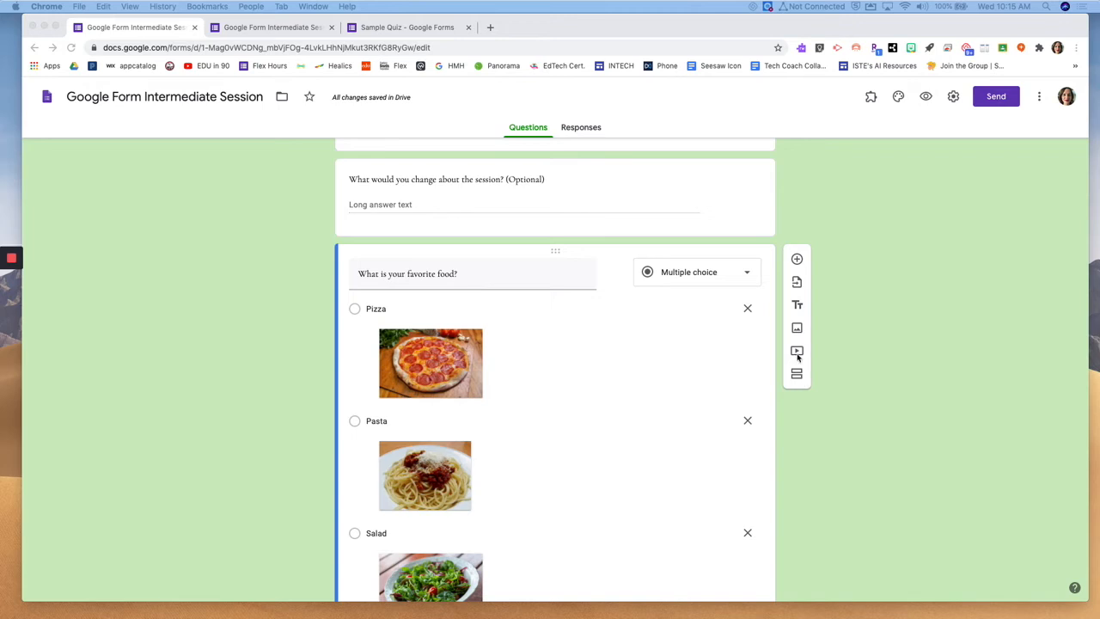
pyautogui.scroll(-2, 808, 413)
pyautogui.scroll(-3, 808, 413)
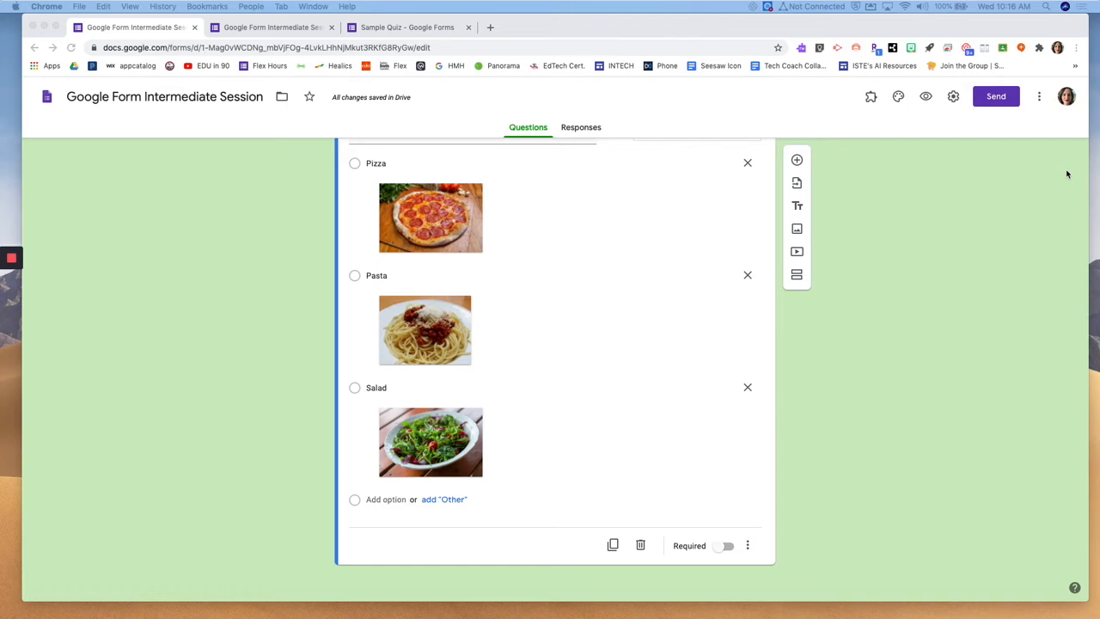
pyautogui.scroll(5, 677, 343)
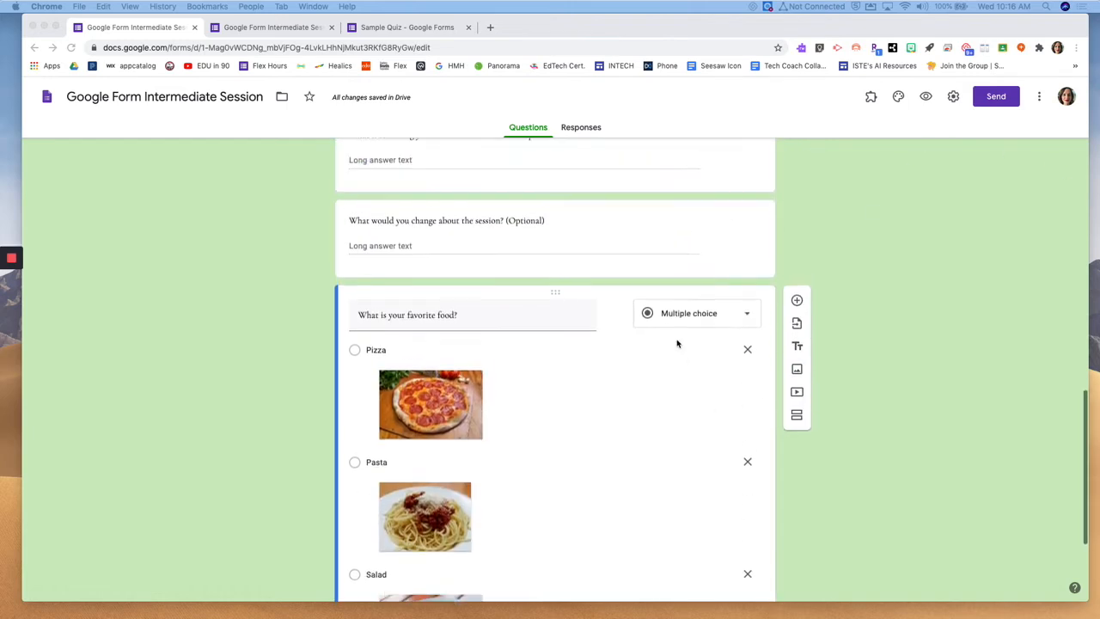
pyautogui.scroll(-2, 677, 343)
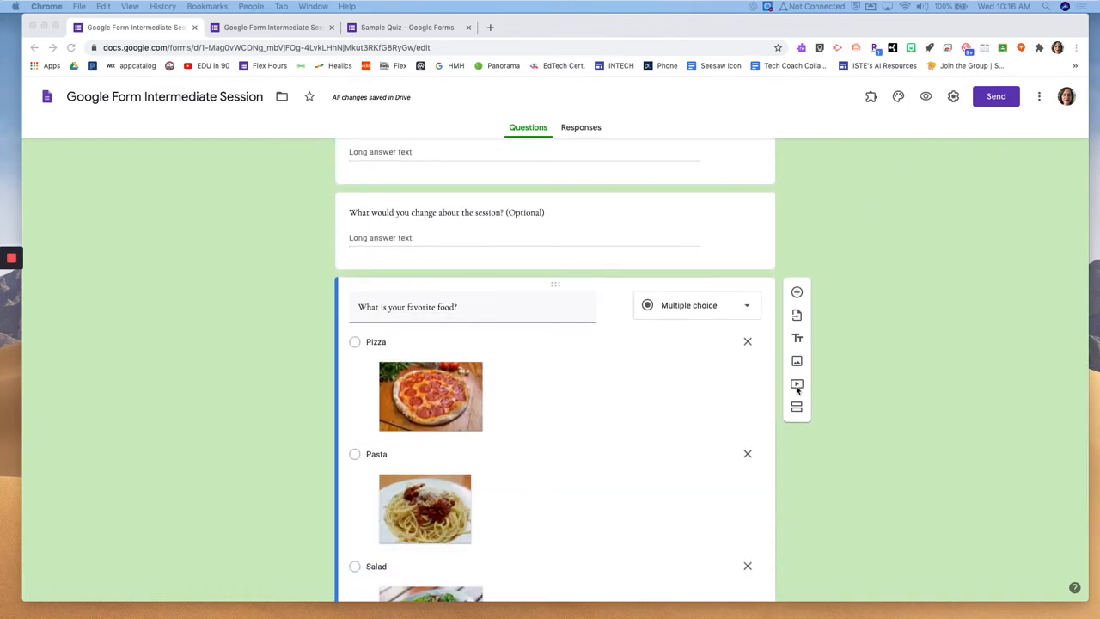
pyautogui.scroll(-4, 827, 424)
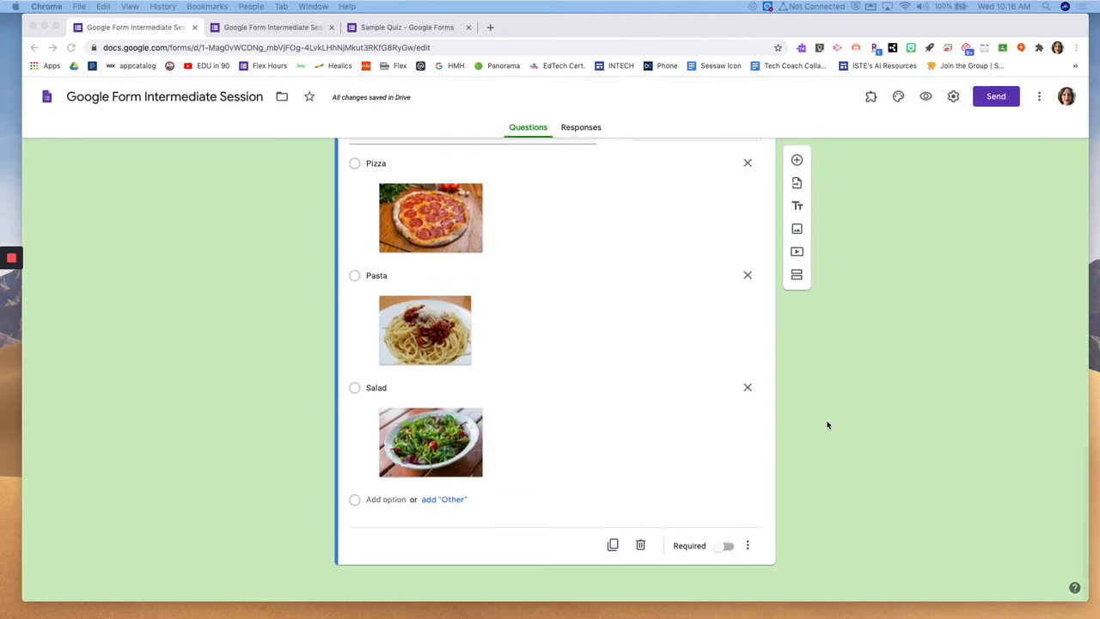
pyautogui.scroll(2, 827, 424)
pyautogui.scroll(5, 828, 424)
pyautogui.scroll(-4, 828, 424)
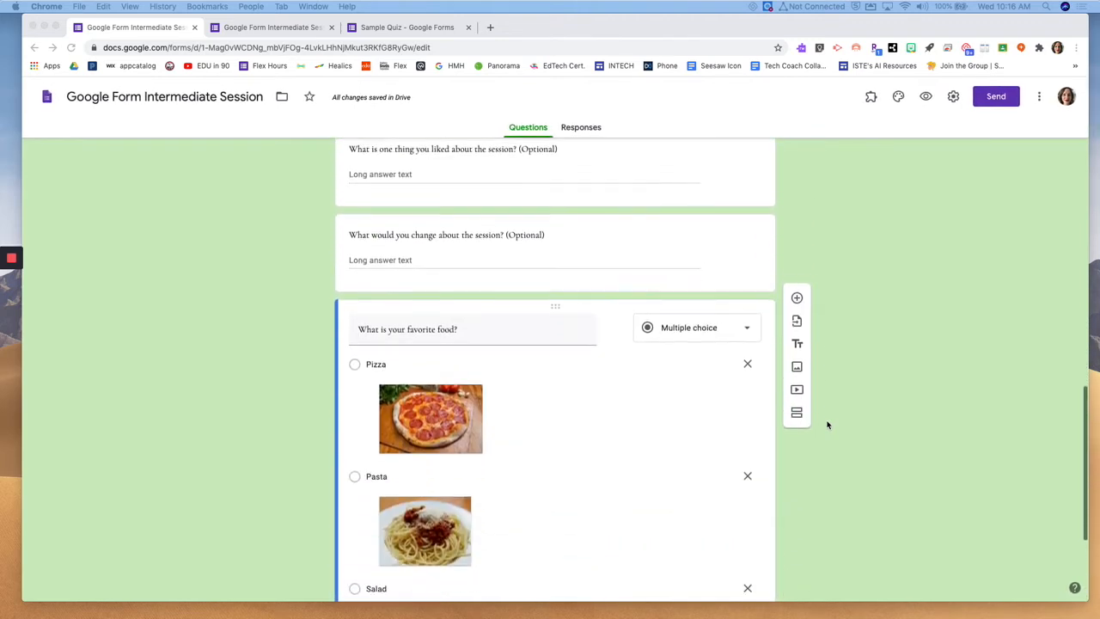
pyautogui.scroll(-3, 827, 425)
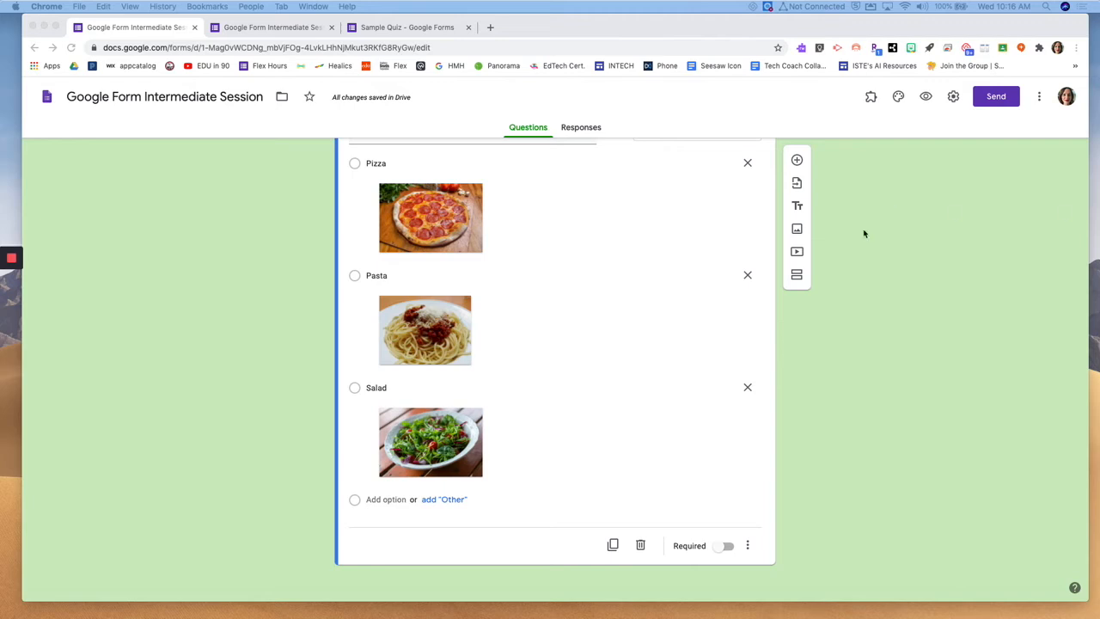
pyautogui.click(841, 293)
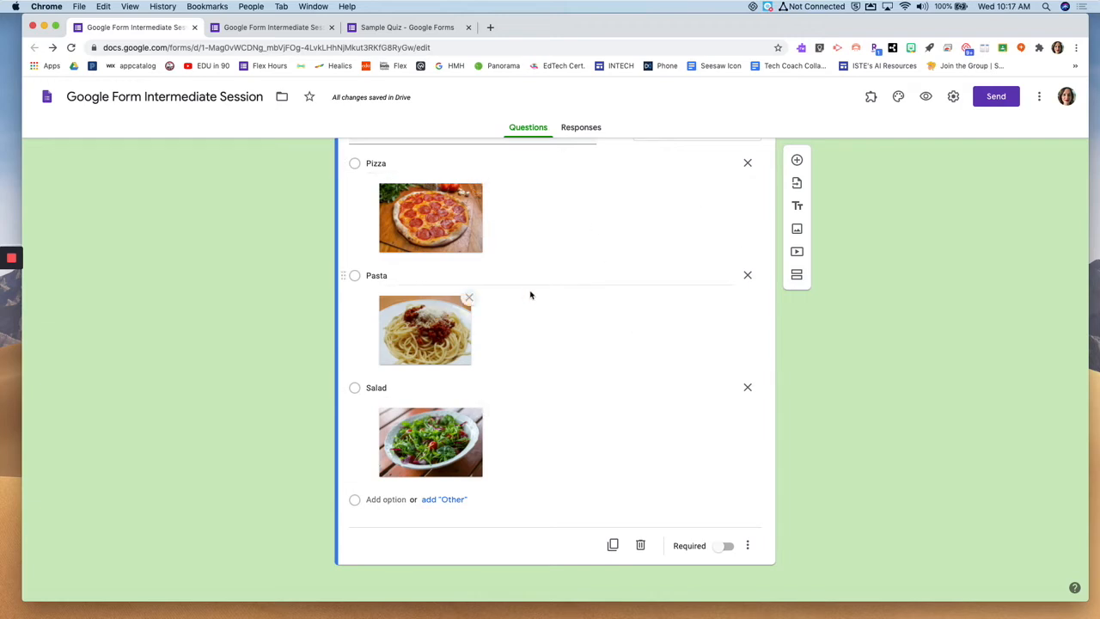
# - Add a section after the favorite food question titled "Favorites" with the description "Select your favorites"
pyautogui.click(796, 275)
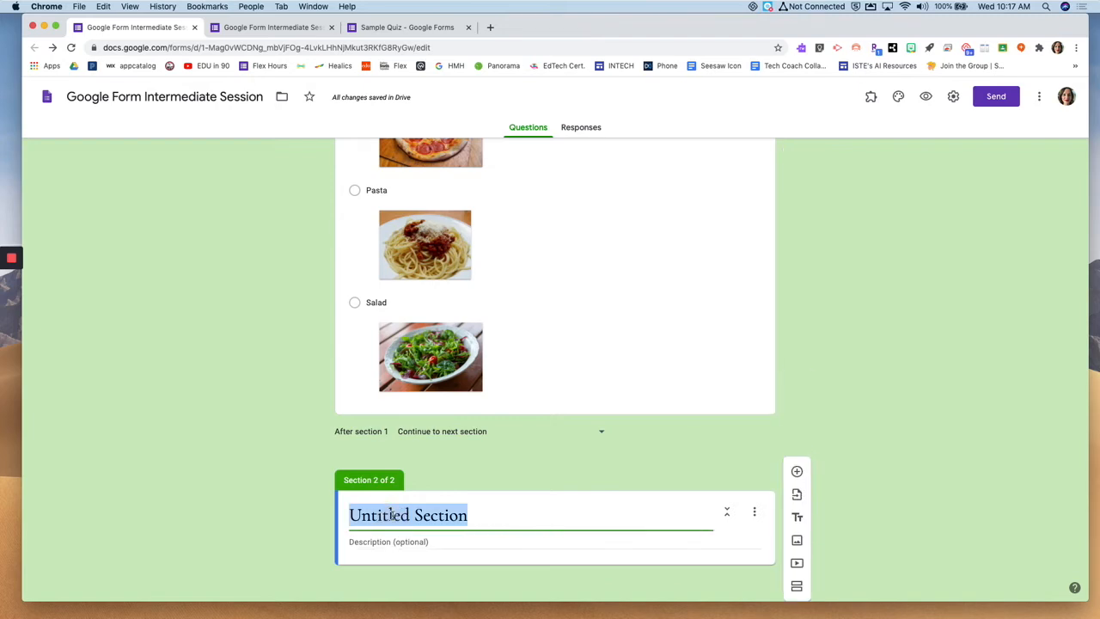
pyautogui.write('Favorites')
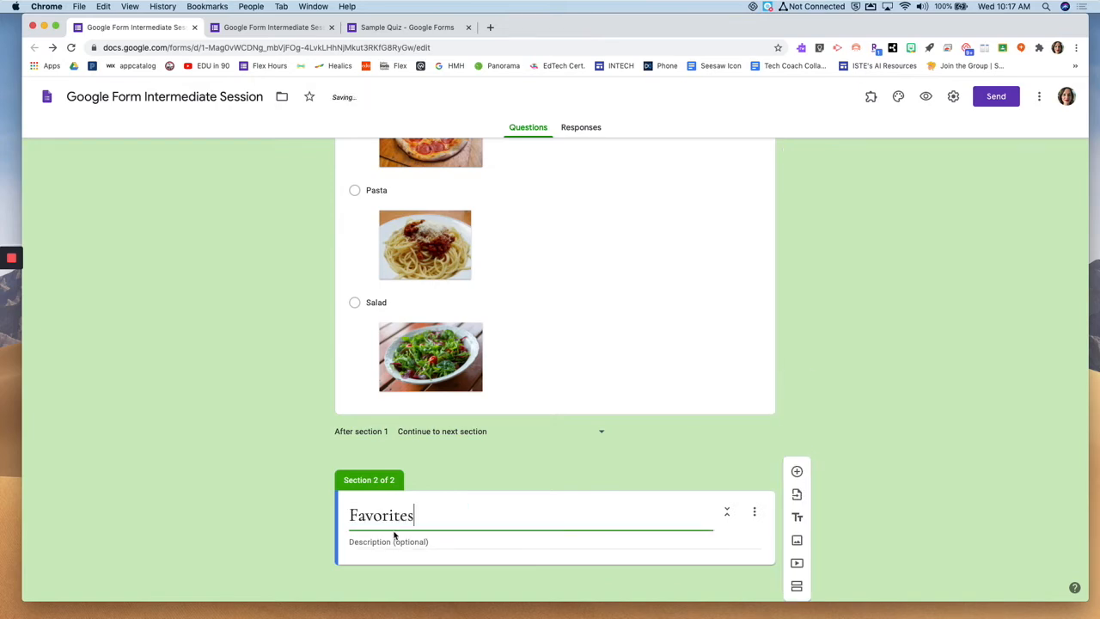
pyautogui.click(395, 535)
pyautogui.write('Select your favorites')
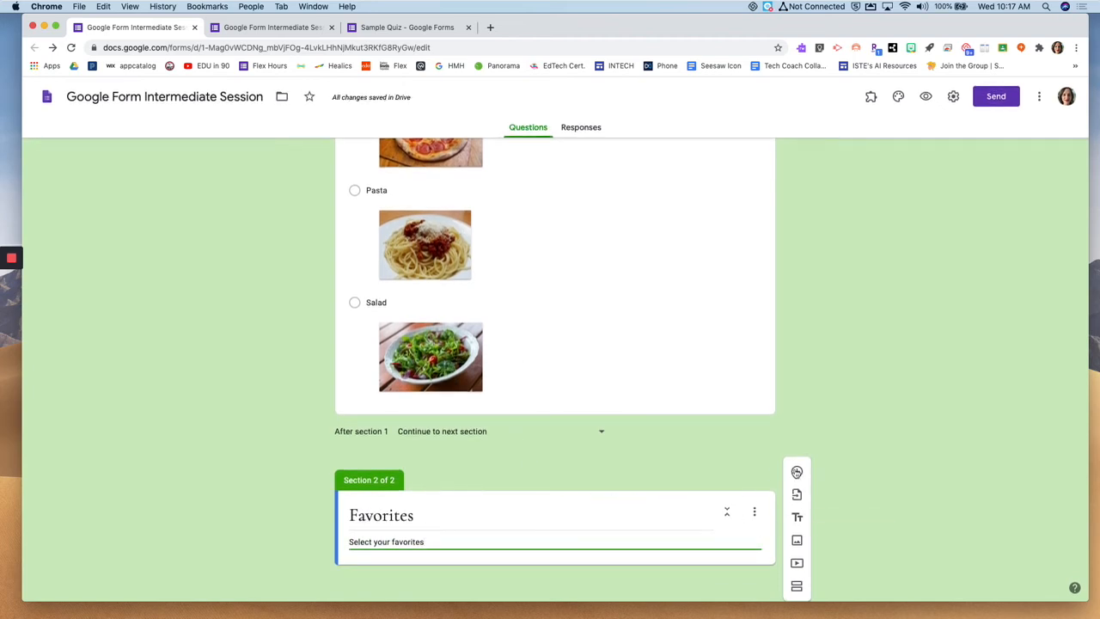
# - Move the "What is your favorite food?" question into the Favorites section
pyautogui.scroll(3, 572, 323)
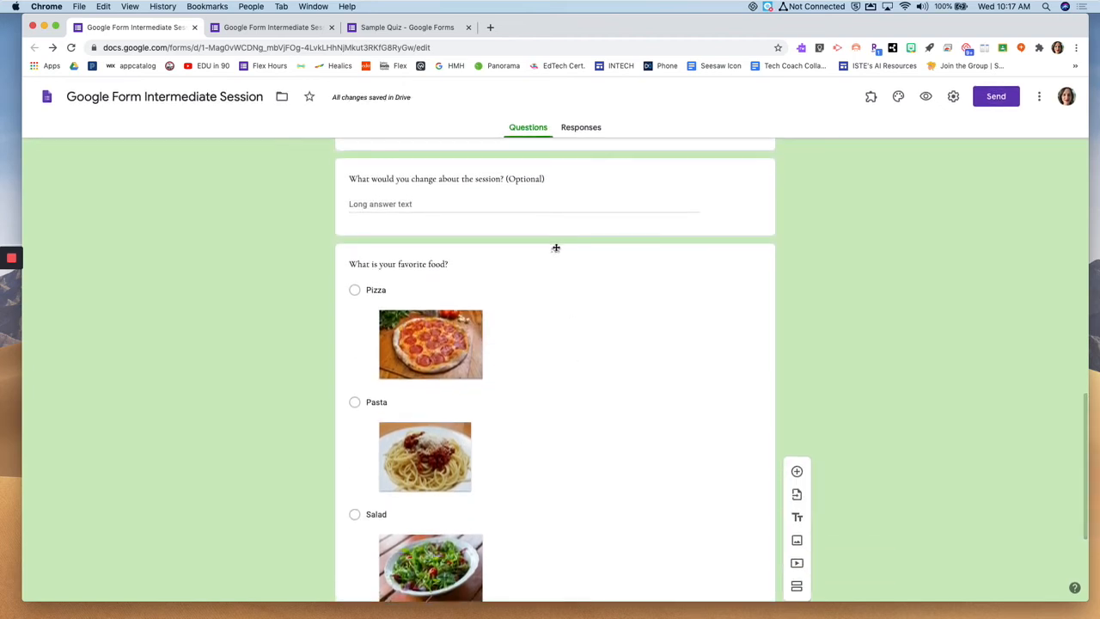
pyautogui.moveTo(556, 249); pyautogui.dragTo(526, 391)
pyautogui.scroll(-2, 579, 452)
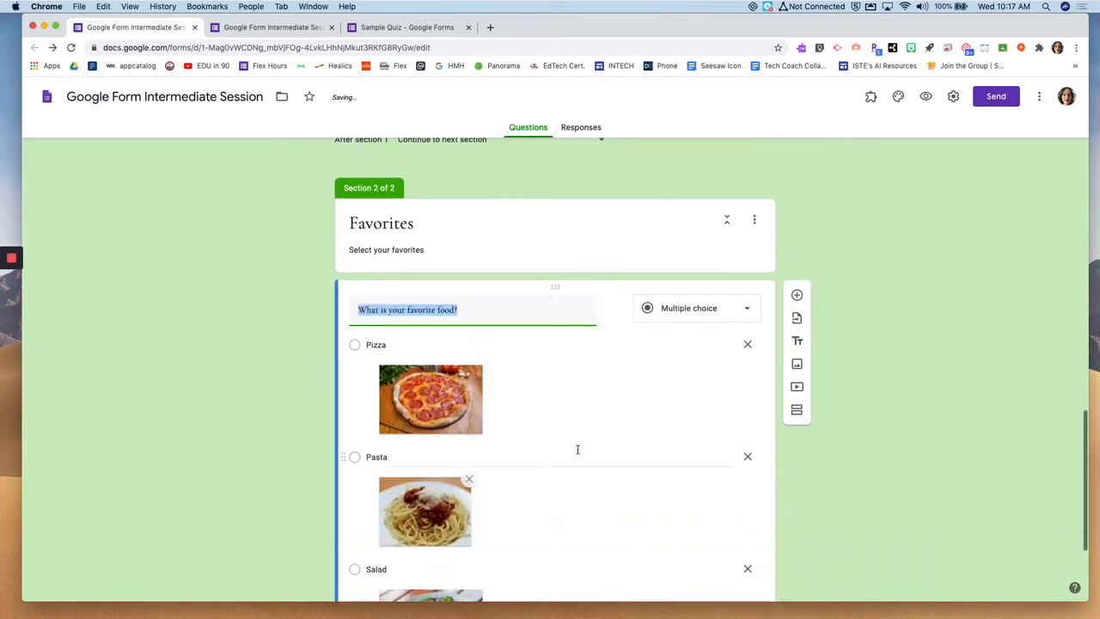
# - Review the first section's questions, preview the form, and try to continue to its second section
pyautogui.scroll(10, 404, 270)
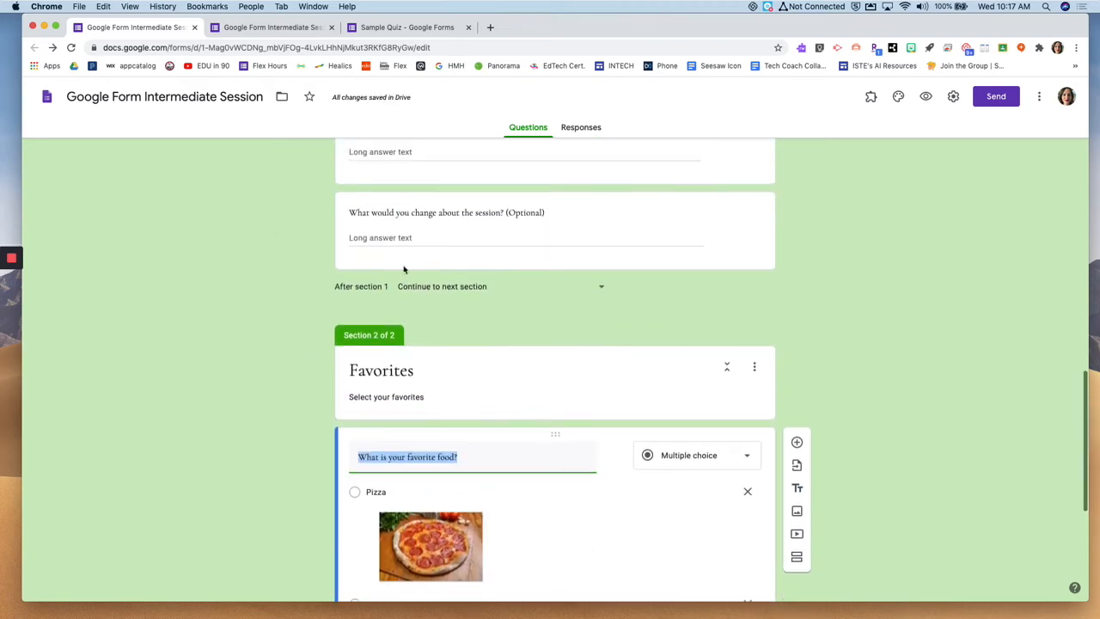
pyautogui.scroll(6, 404, 270)
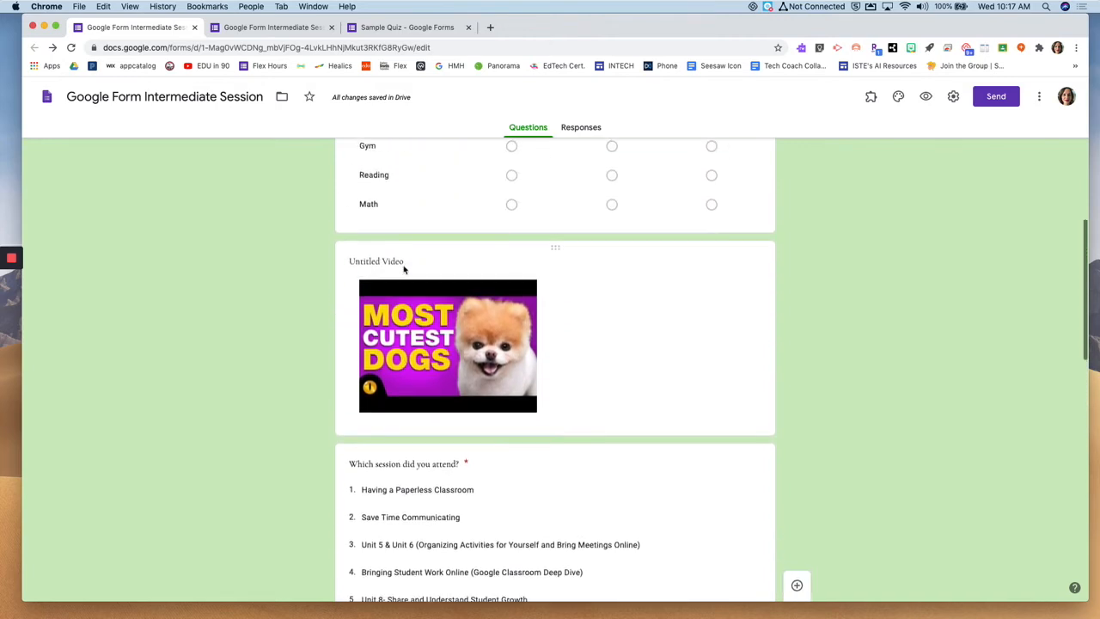
pyautogui.scroll(-13, 436, 177)
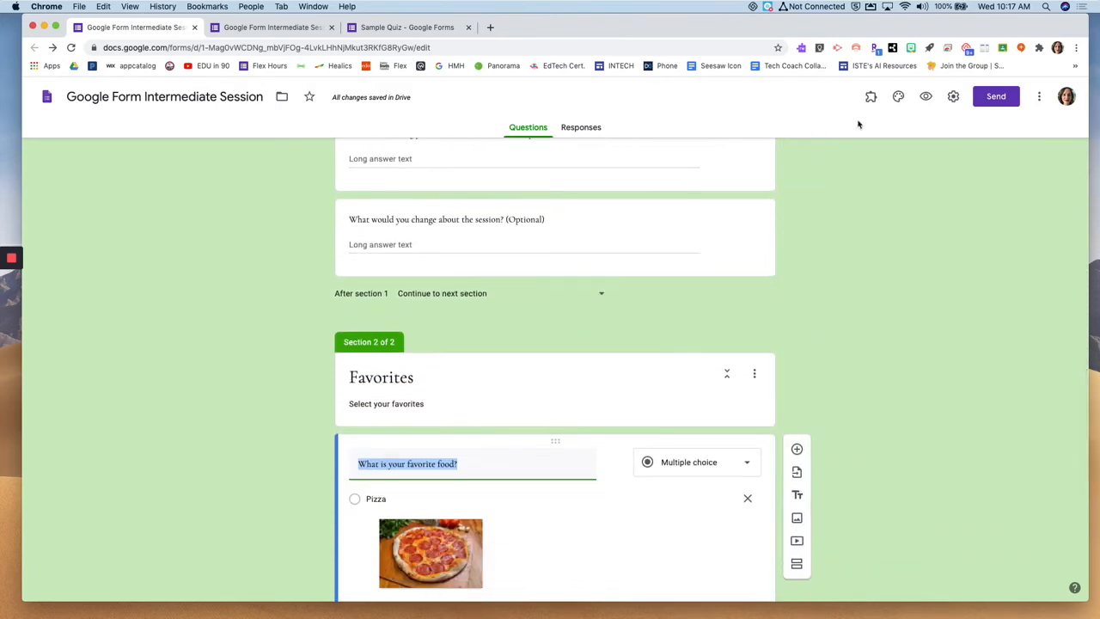
pyautogui.click(925, 97)
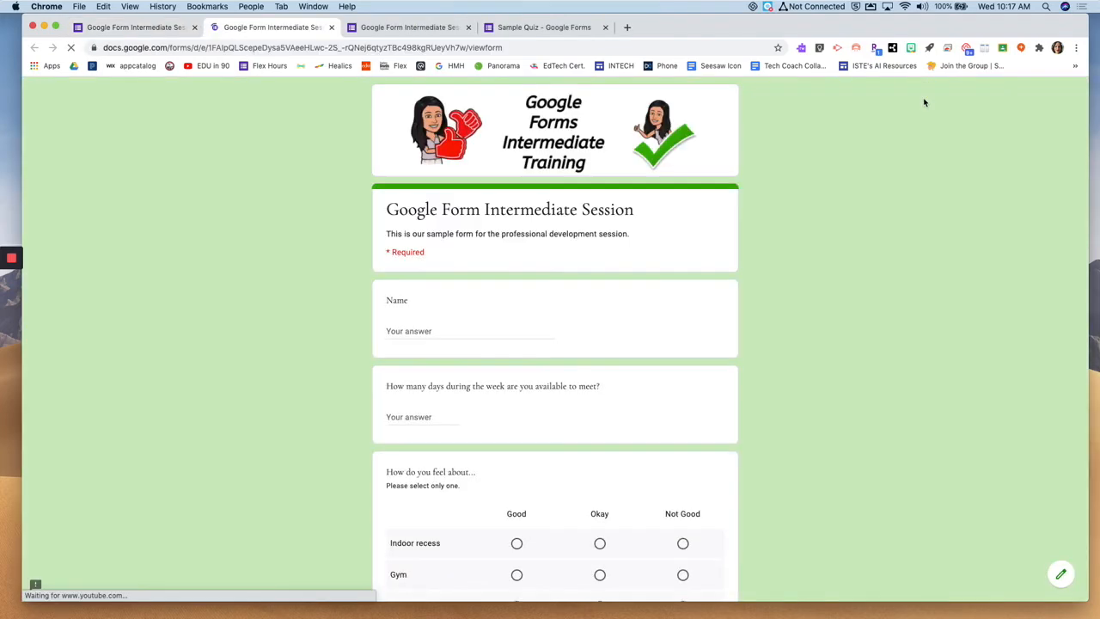
pyautogui.scroll(-5, 610, 298)
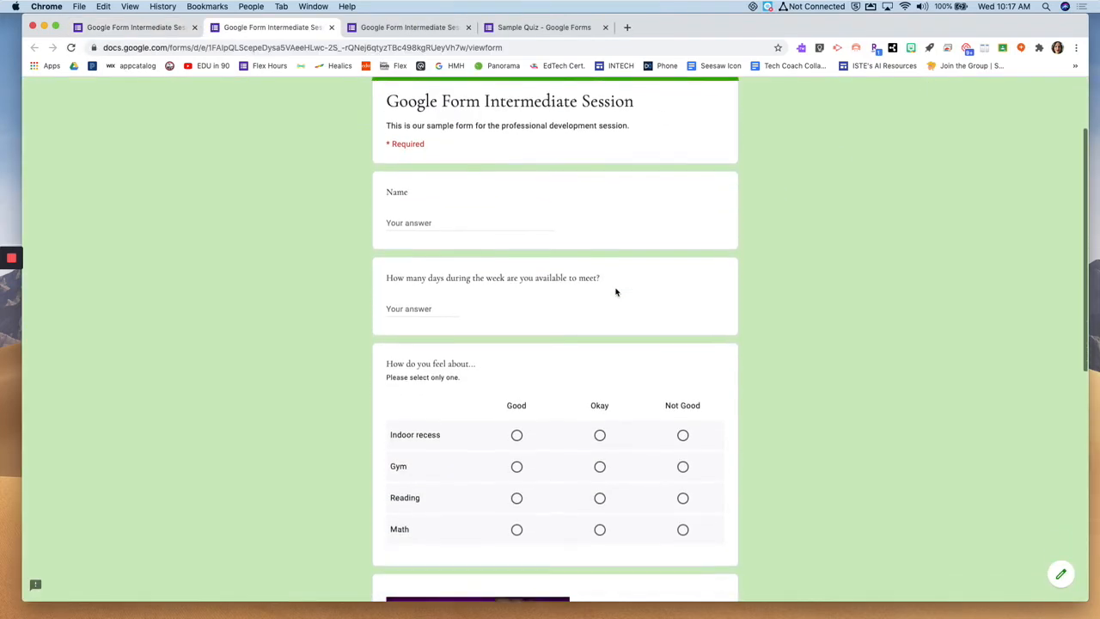
pyautogui.scroll(-3, 616, 292)
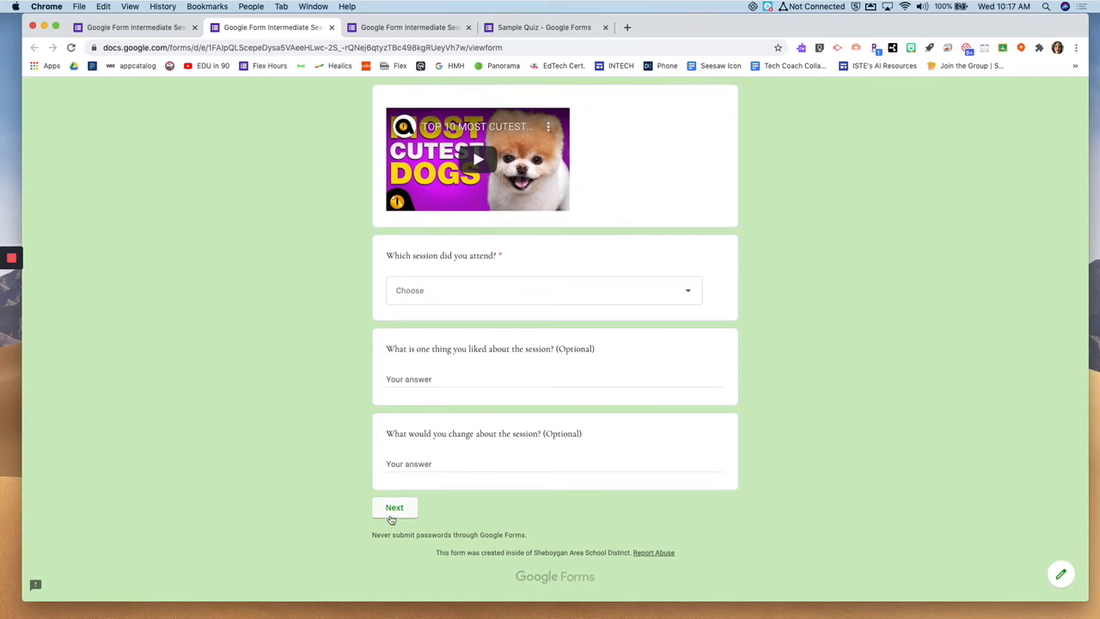
pyautogui.click(395, 509)
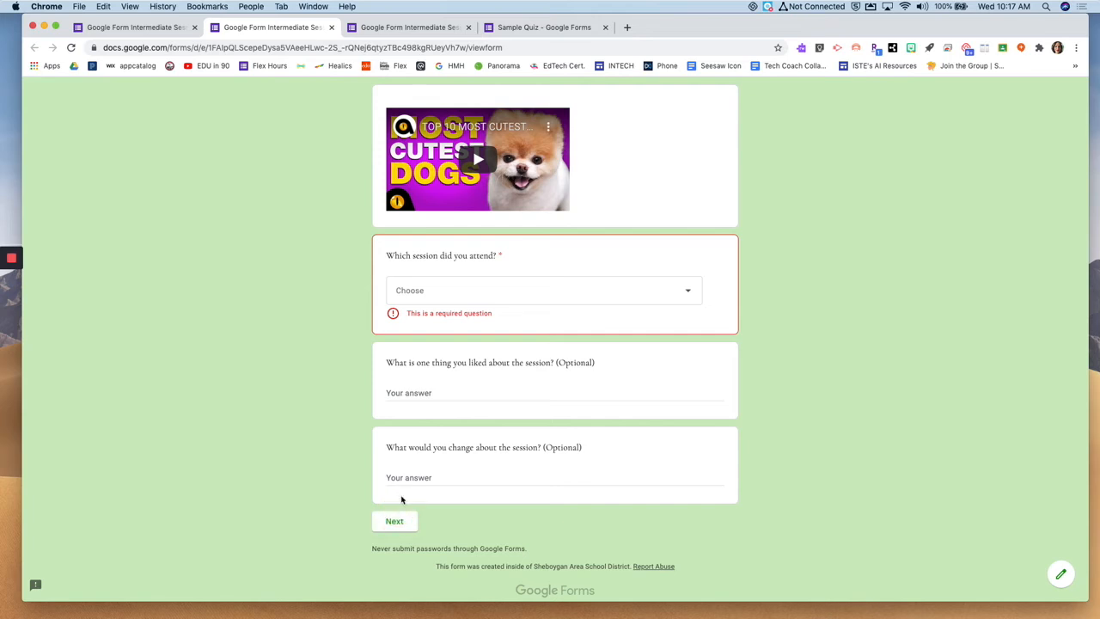
# - Choose an answer for the required session question, continue to the Favorites section to check it, and close the preview
pyautogui.click(689, 303)
pyautogui.click(523, 353)
pyautogui.click(402, 509)
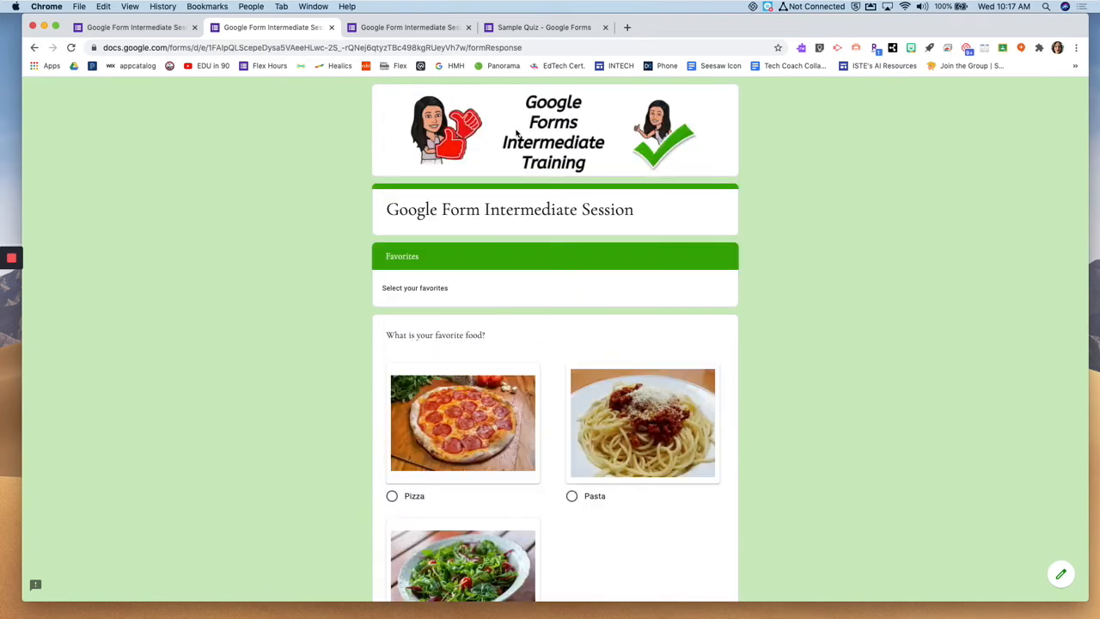
pyautogui.scroll(-2, 540, 299)
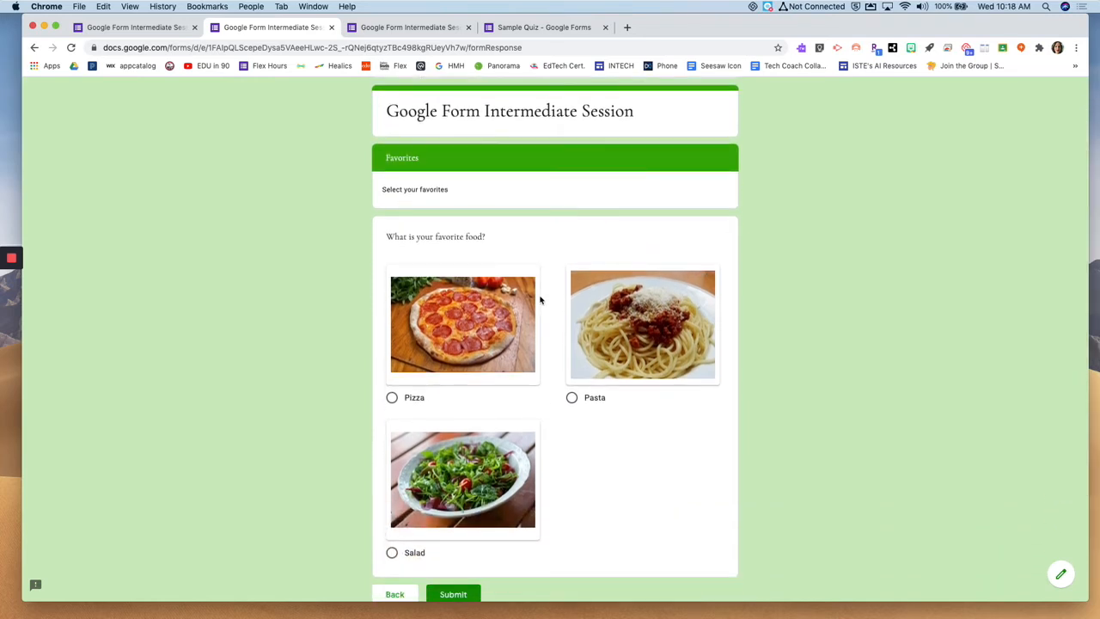
pyautogui.click(331, 26)
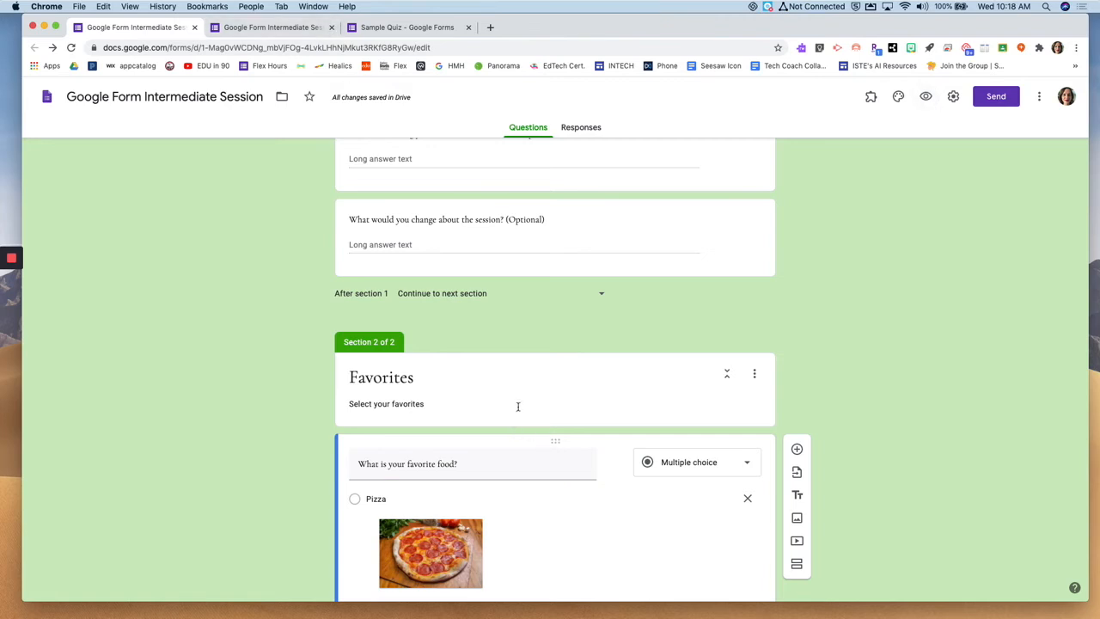
# - Add a third section titled "Pizza" after the favorite food question
pyautogui.scroll(4, 518, 406)
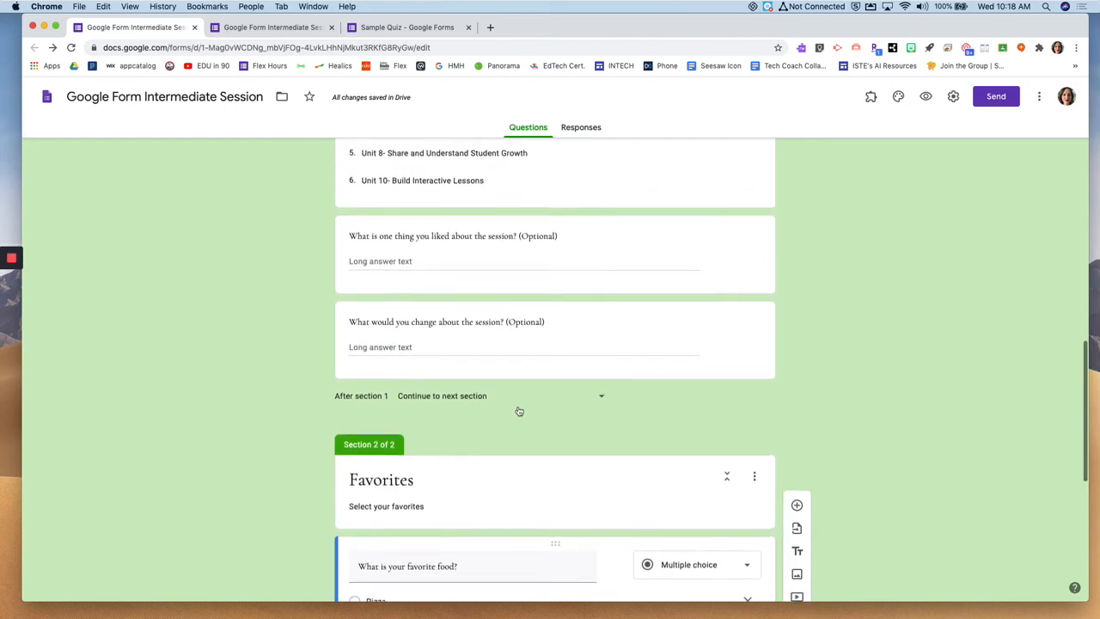
pyautogui.scroll(-5, 518, 410)
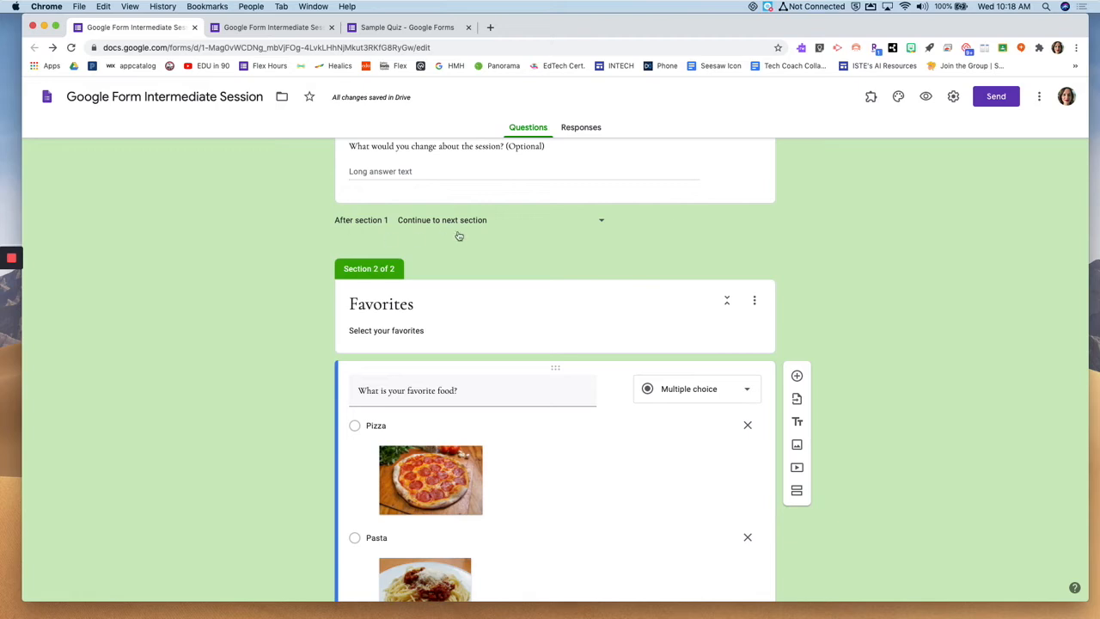
pyautogui.scroll(-3, 472, 306)
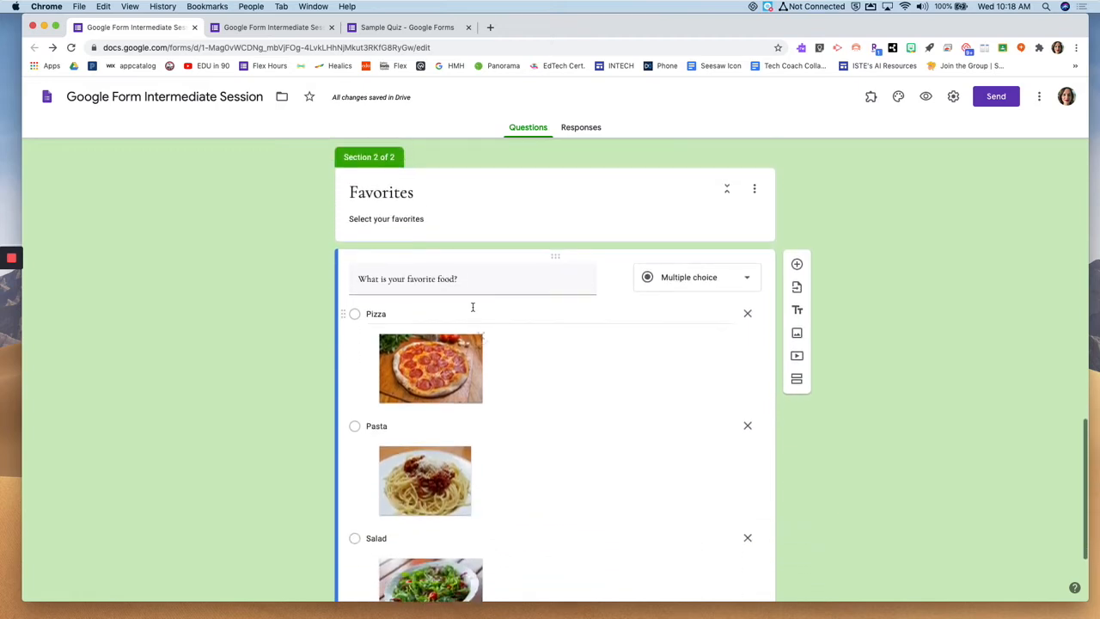
pyautogui.scroll(-3, 472, 306)
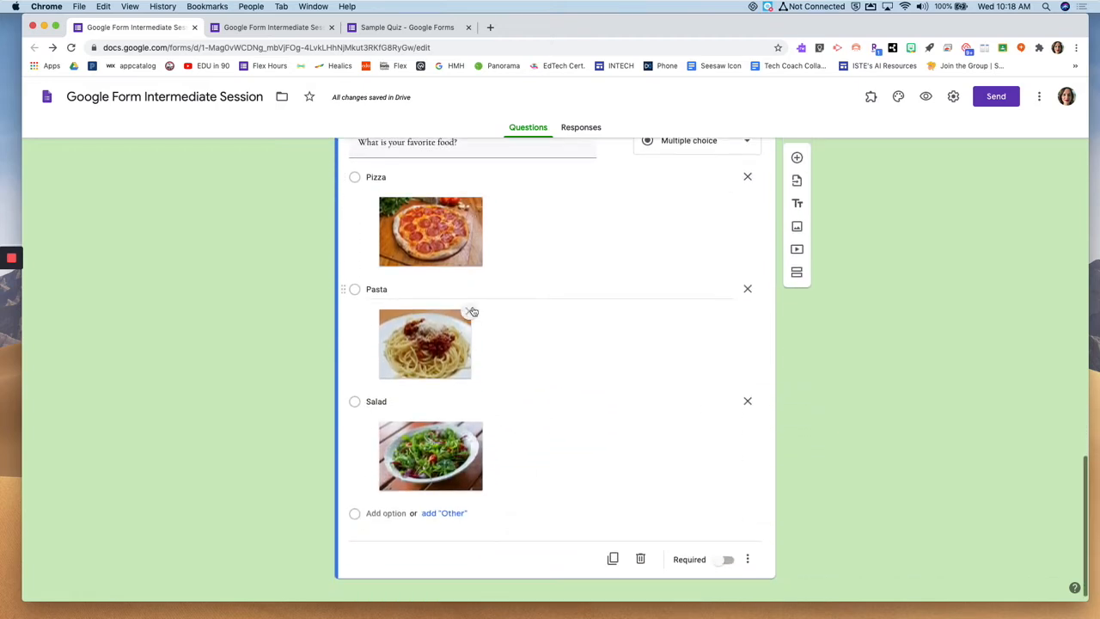
pyautogui.click(796, 274)
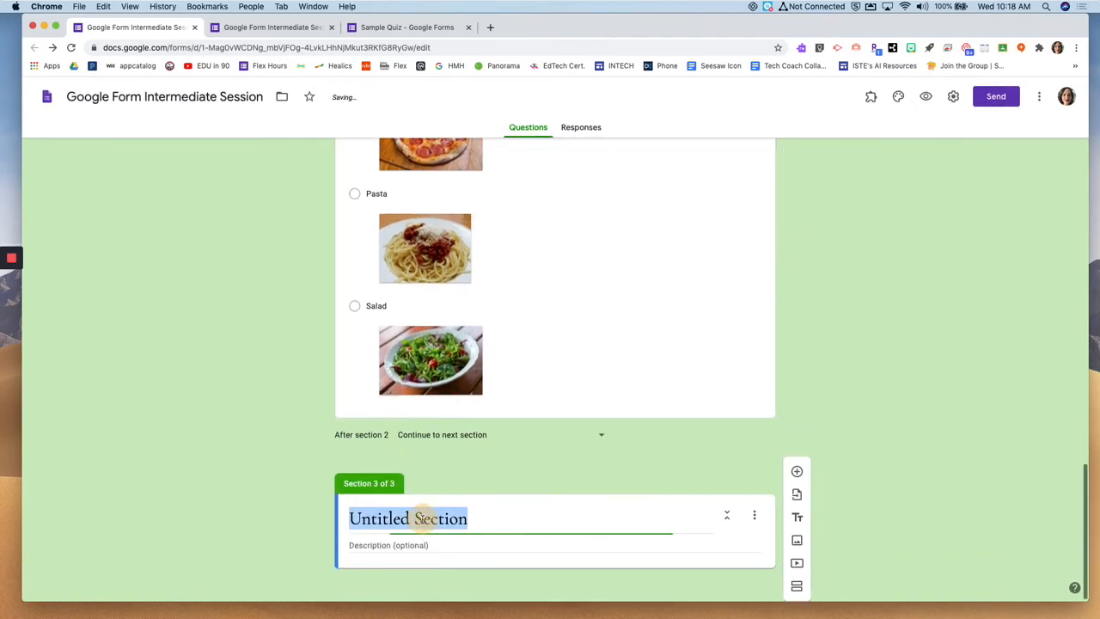
pyautogui.write('Pizz')
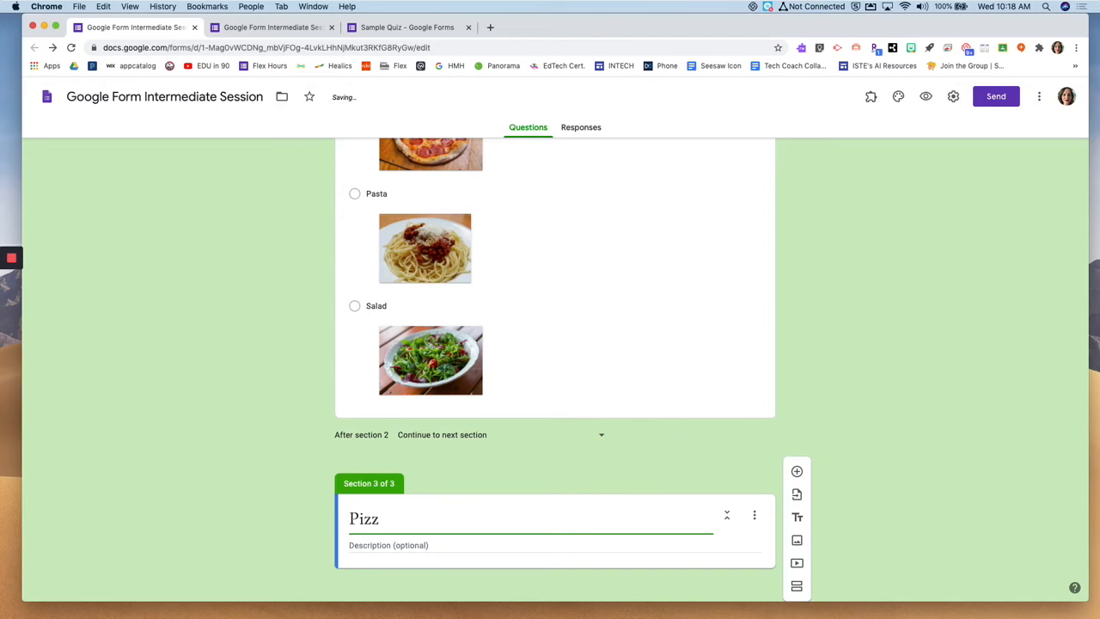
pyautogui.click(424, 529)
pyautogui.write('a')
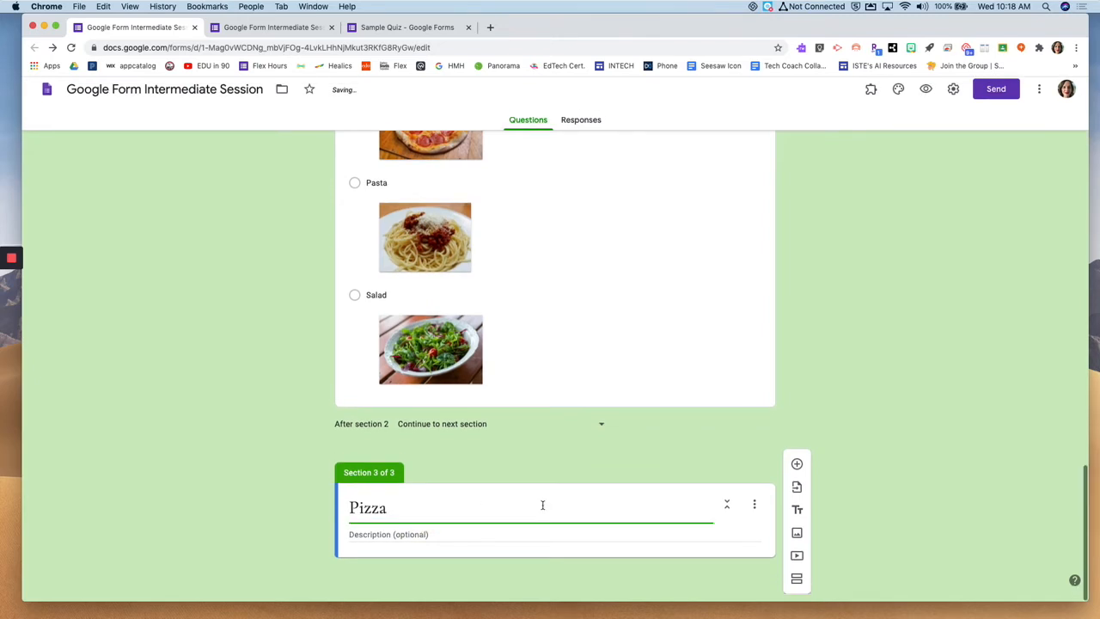
# - Add a fourth section titled "Pasta" after the Pizza section
pyautogui.click(797, 585)
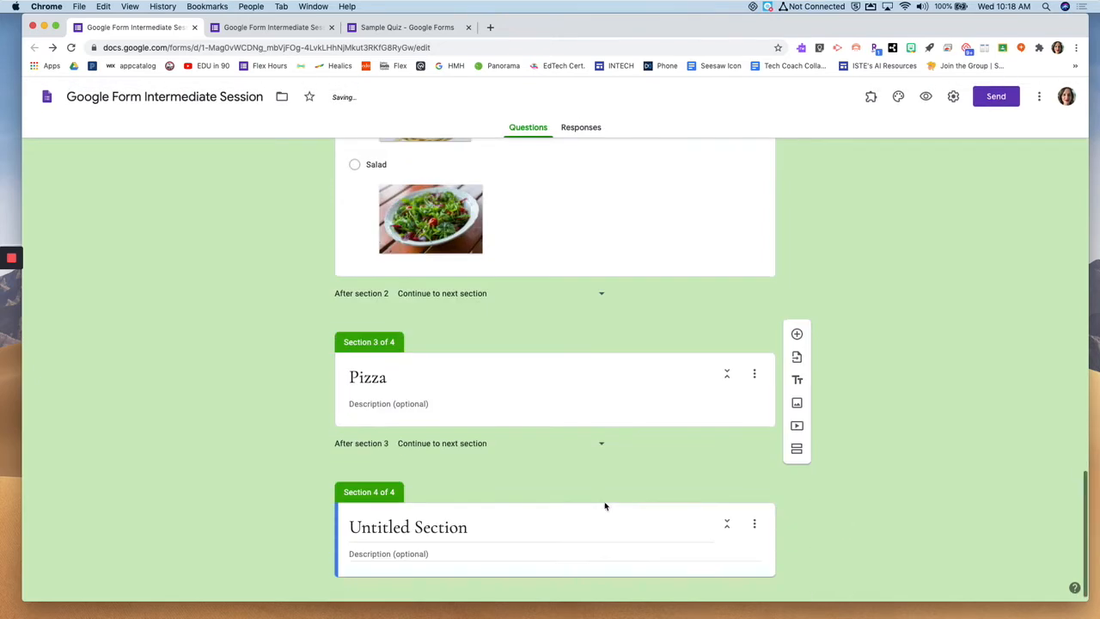
pyautogui.click(454, 516)
pyautogui.write('Pasta')
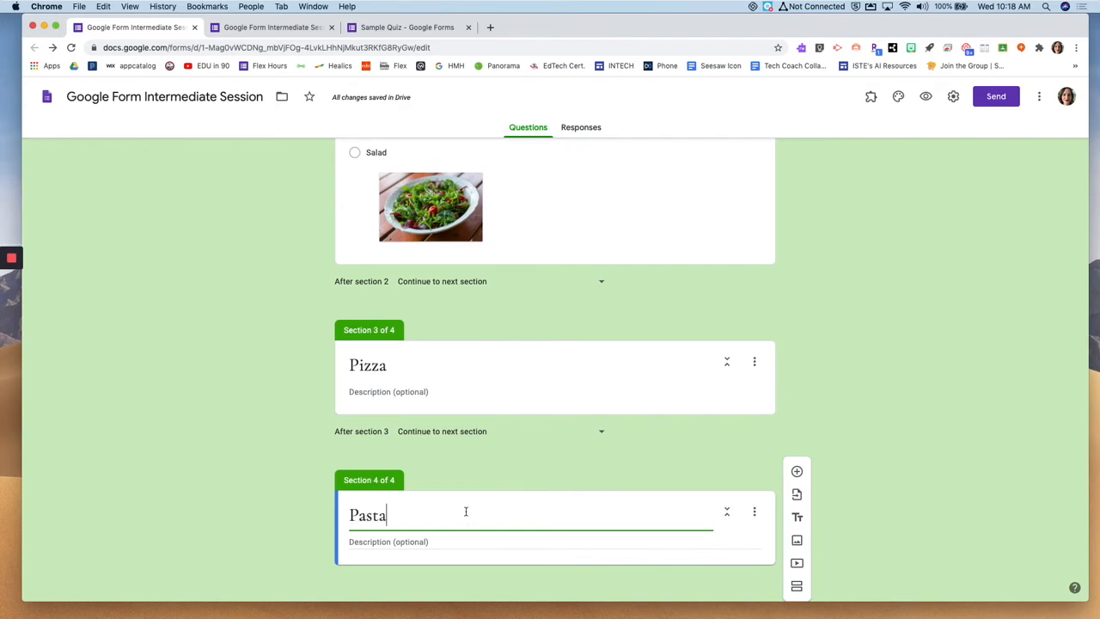
pyautogui.click(613, 452)
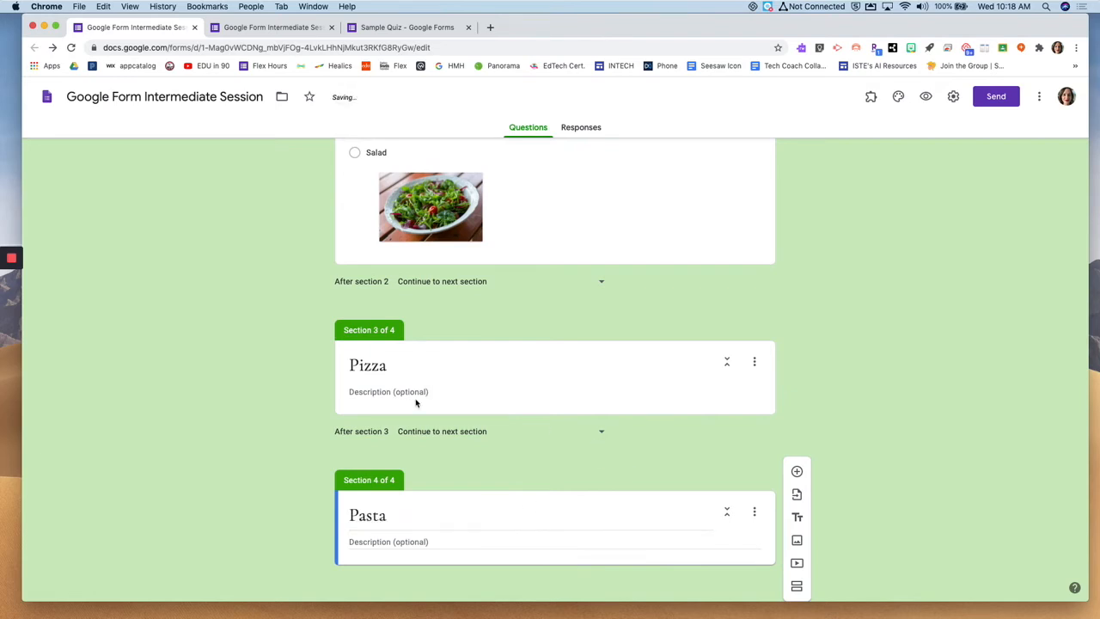
# - Add the paragraph question "Write about why you like pizza?" to the Pizza section
pyautogui.scroll(3, 508, 275)
pyautogui.scroll(-3, 479, 275)
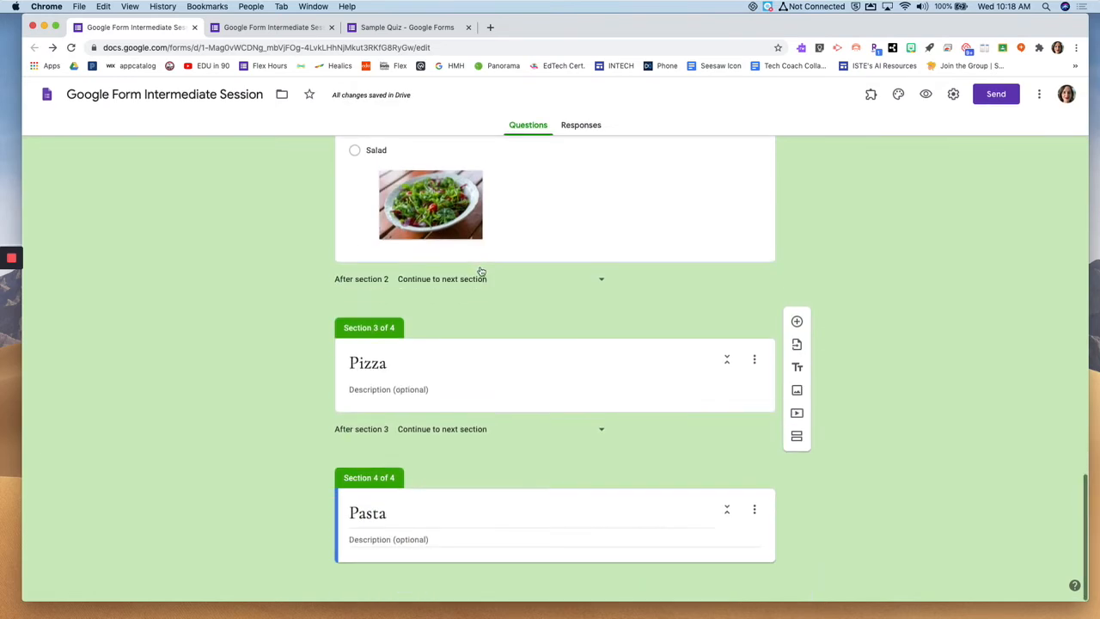
pyautogui.click(515, 389)
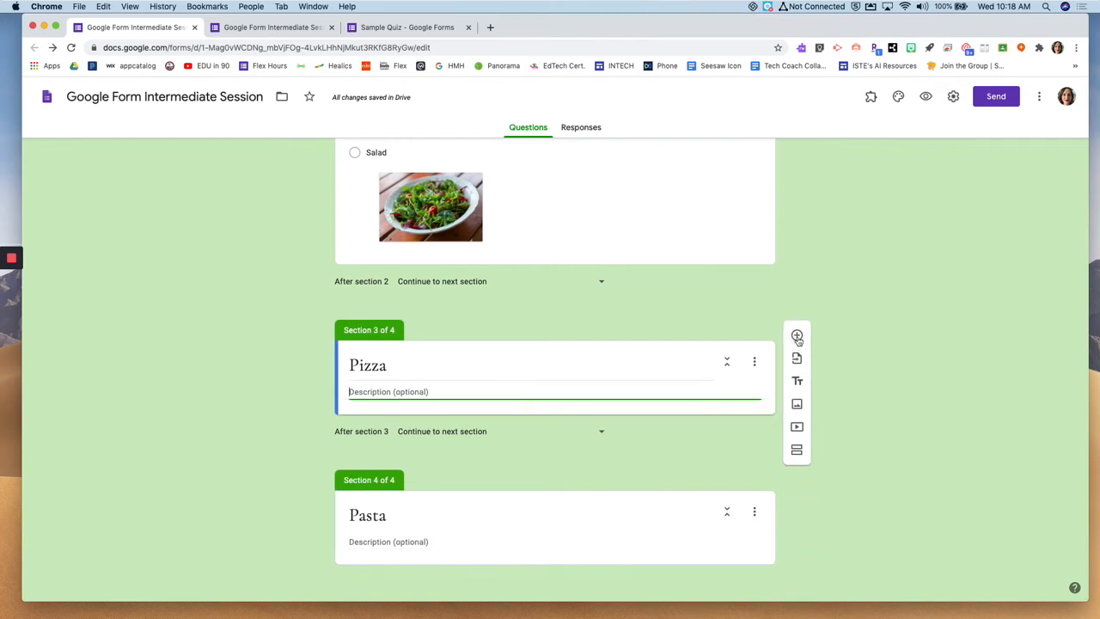
pyautogui.click(797, 336)
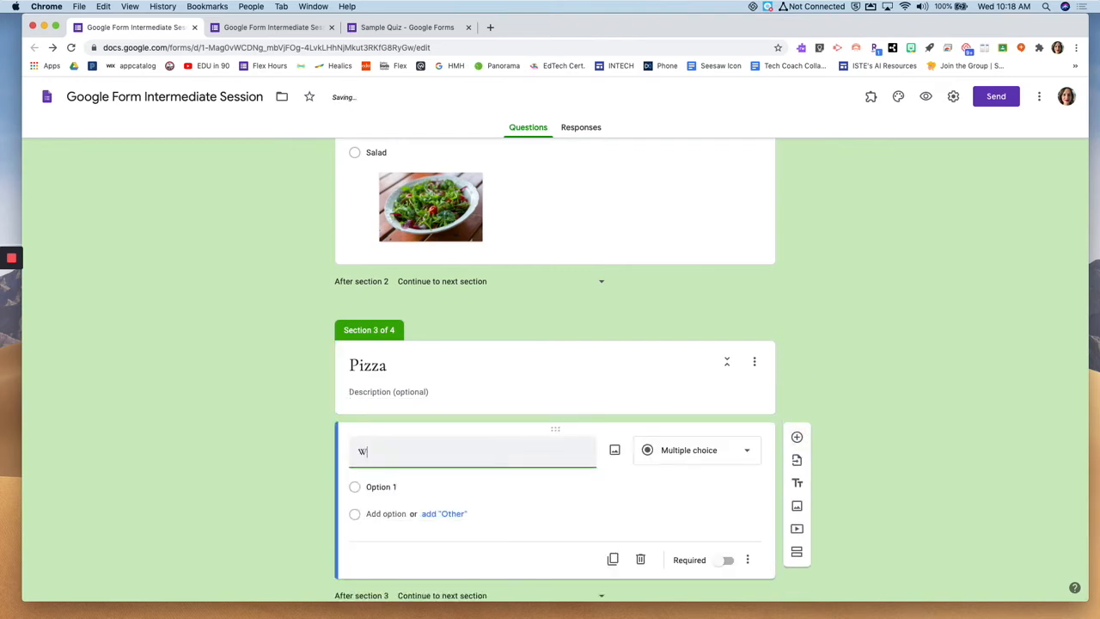
pyautogui.write('Write about why you like pizza?')
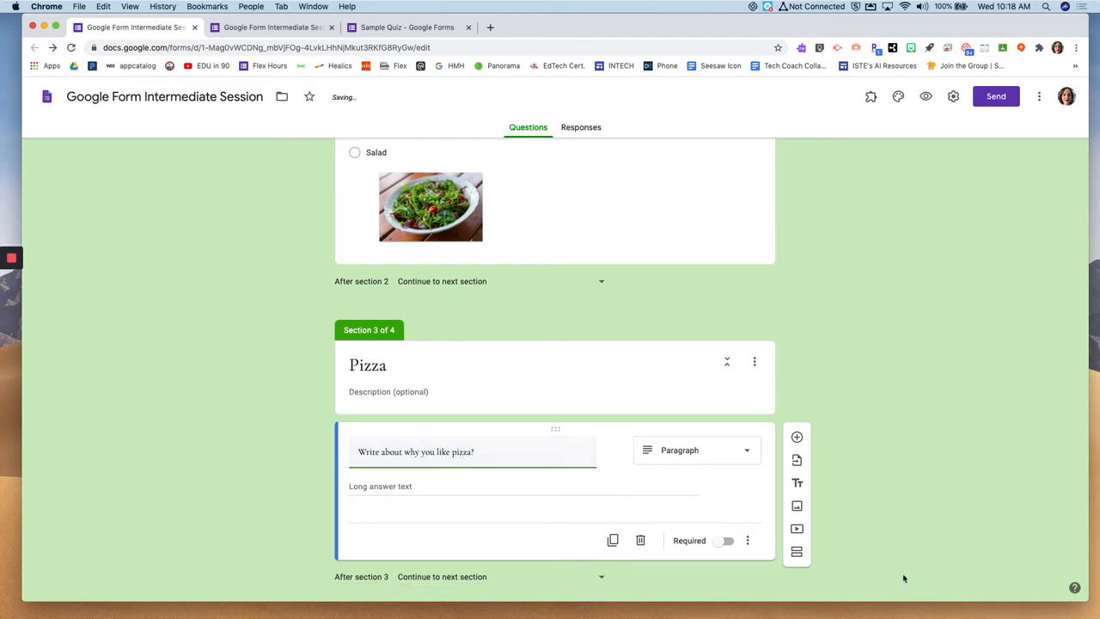
# - Search YouTube for "how to make pizza" and insert the "How to Make Pizza Dough at Home | The New York Times" video below the pizza question
pyautogui.scroll(-1, 782, 516)
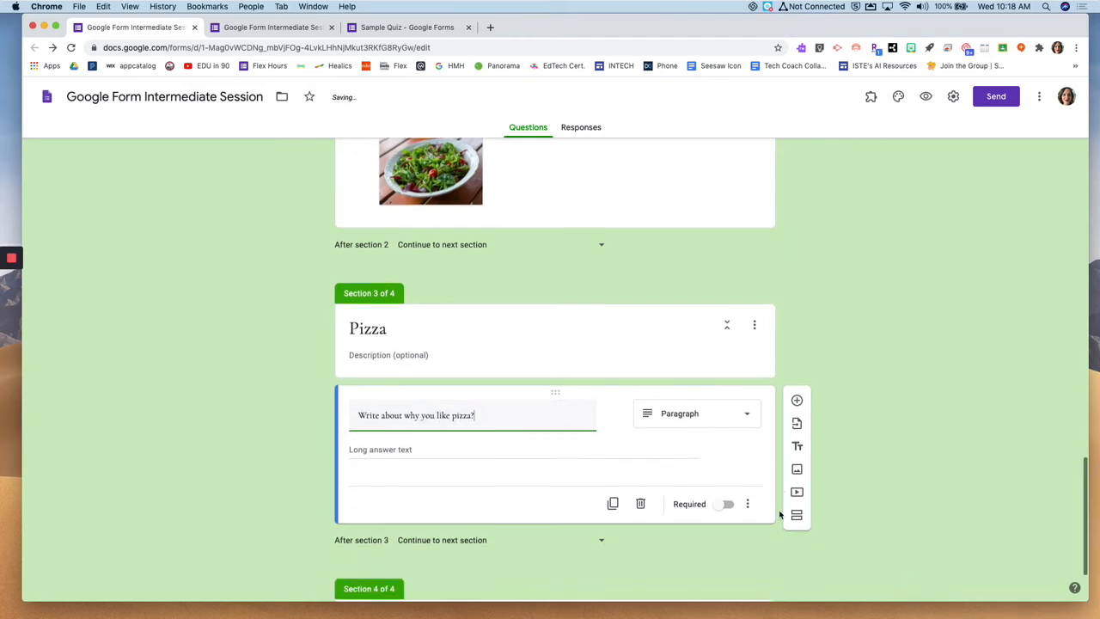
pyautogui.click(798, 486)
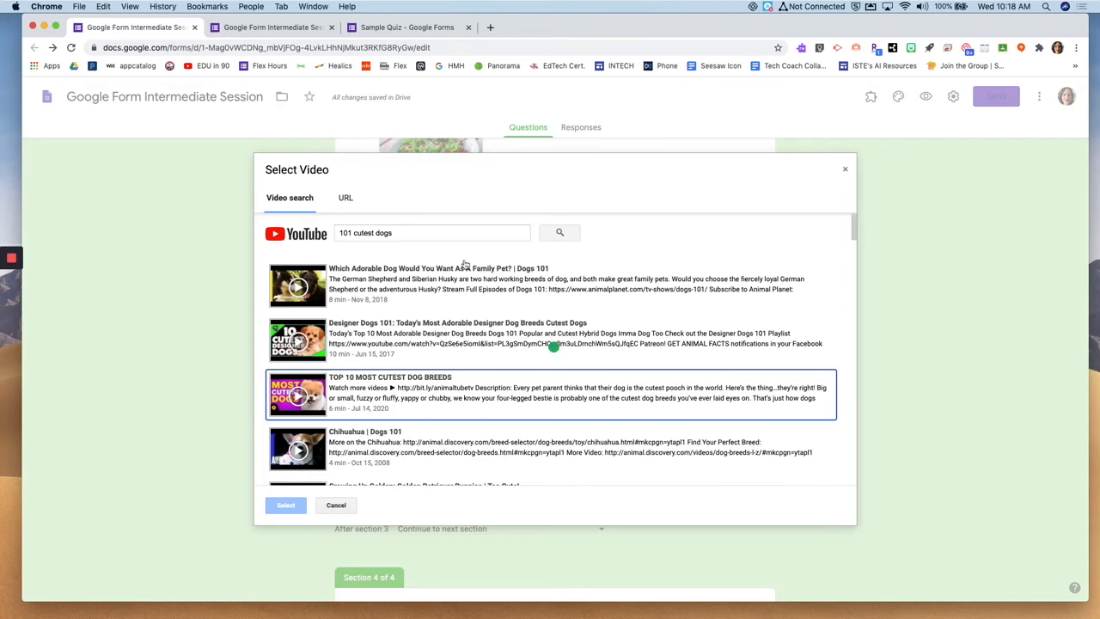
pyautogui.moveTo(436, 238); pyautogui.dragTo(314, 233)
pyautogui.write('how to make pizza')
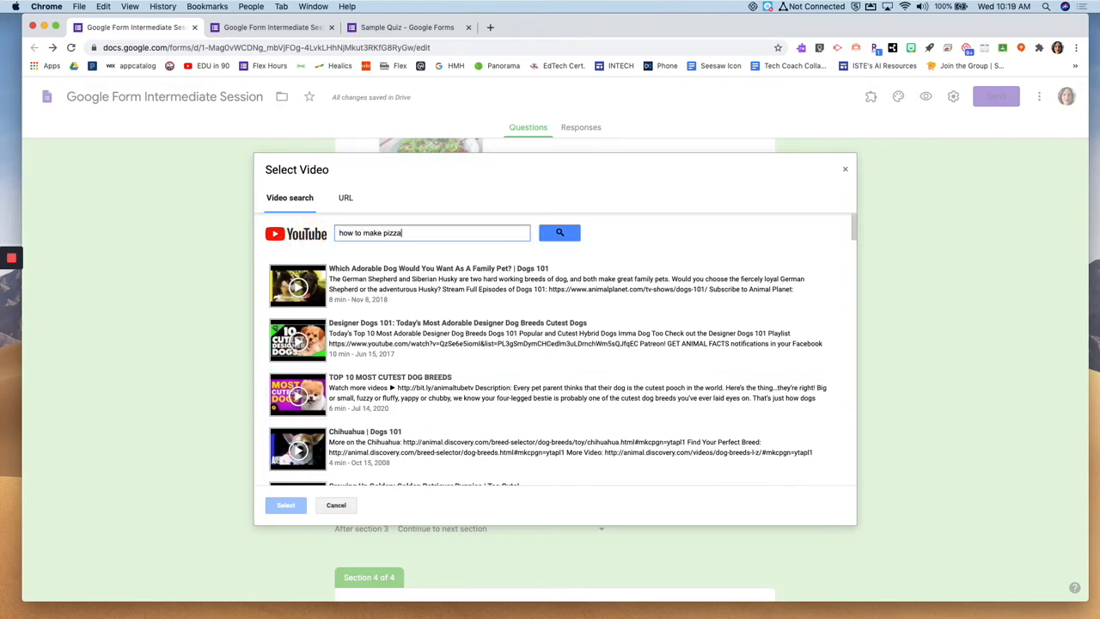
pyautogui.press('Return')
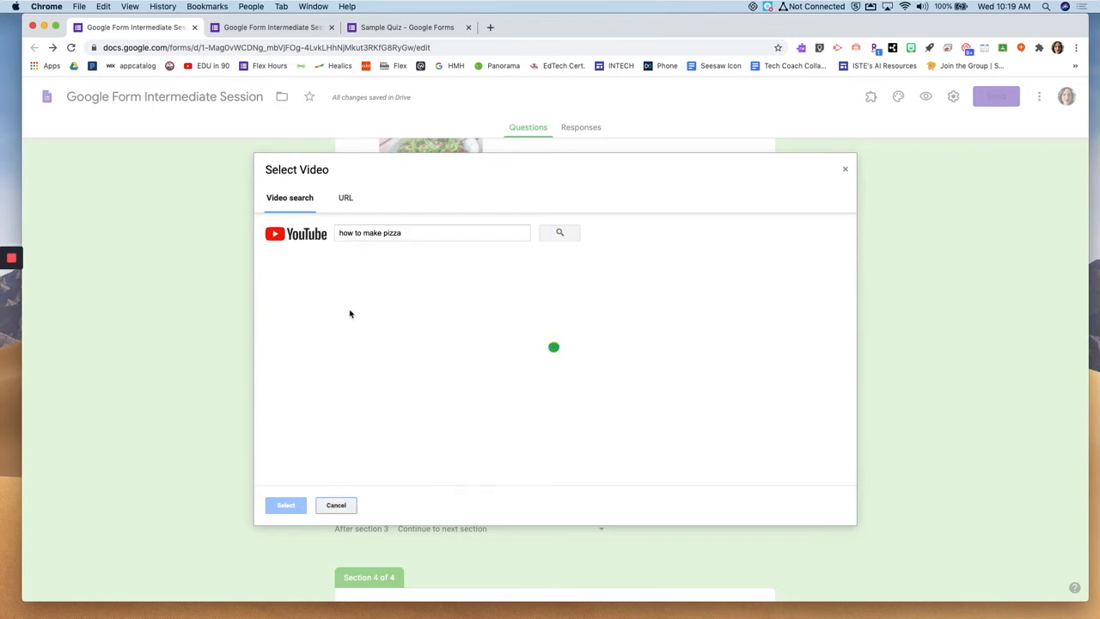
pyautogui.click(346, 283)
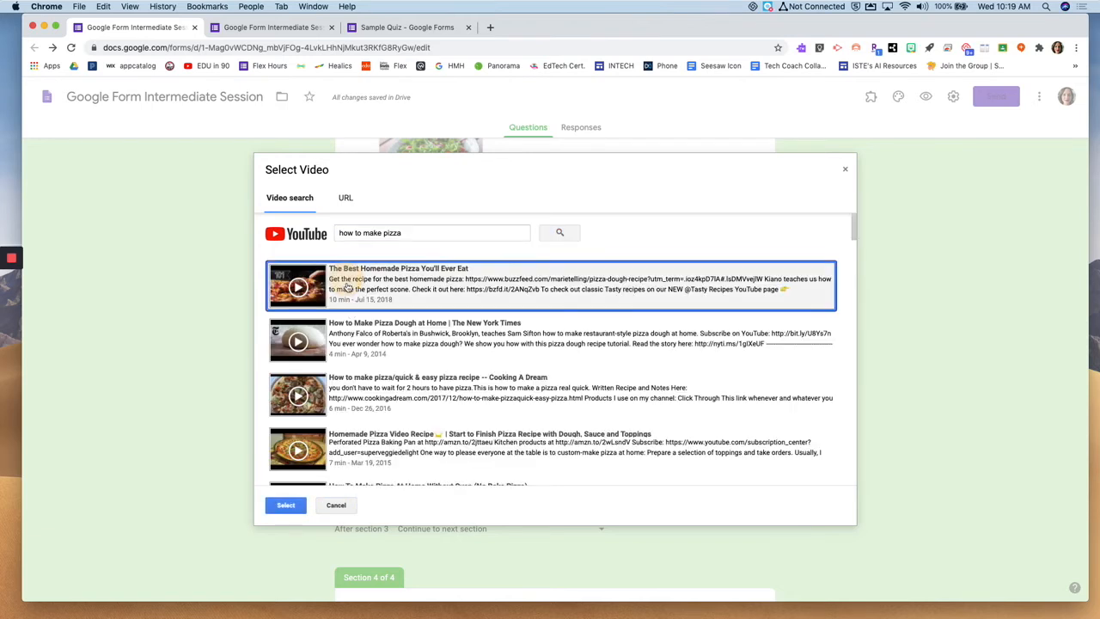
pyautogui.click(365, 338)
pyautogui.click(285, 505)
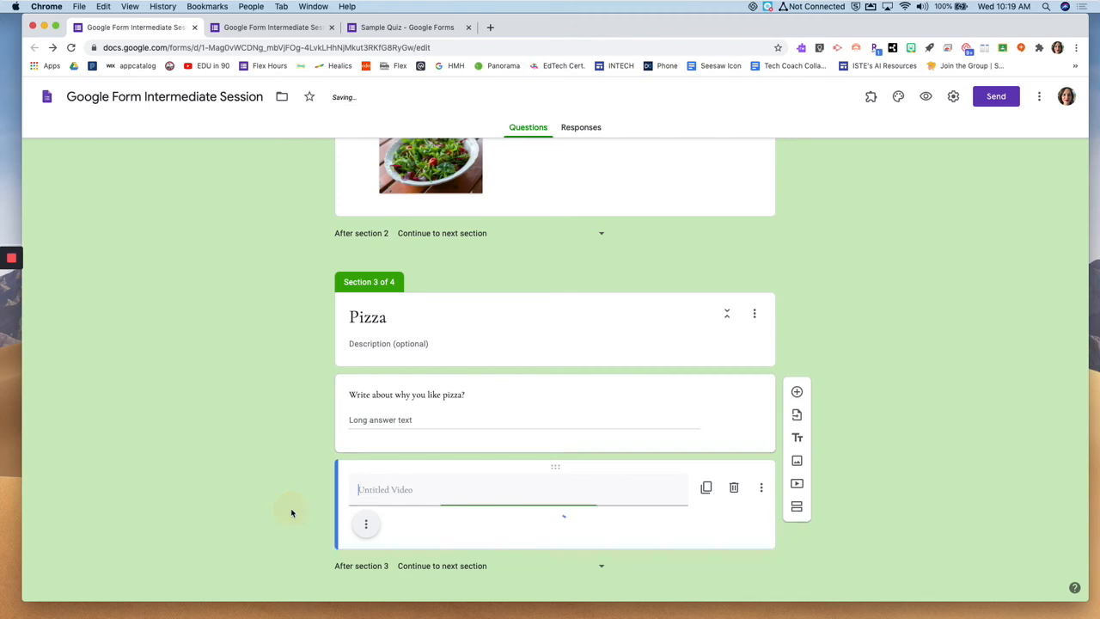
# - Move the pizza dough video above the "Write about why you like pizza?" question
pyautogui.scroll(1, 400, 471)
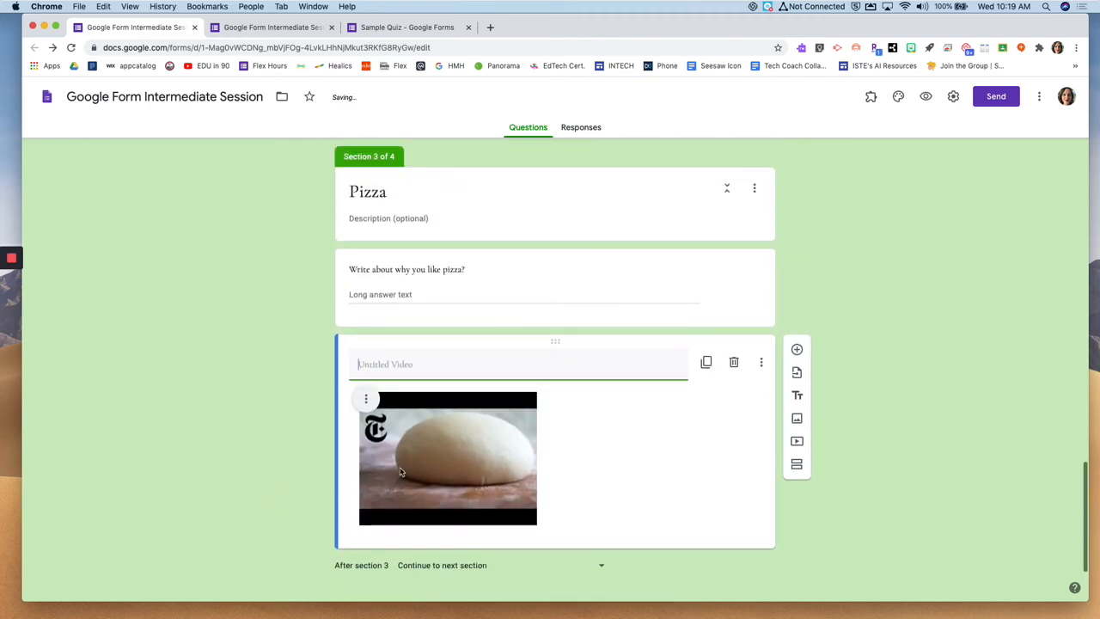
pyautogui.moveTo(567, 344); pyautogui.dragTo(558, 254)
pyautogui.scroll(-1, 519, 287)
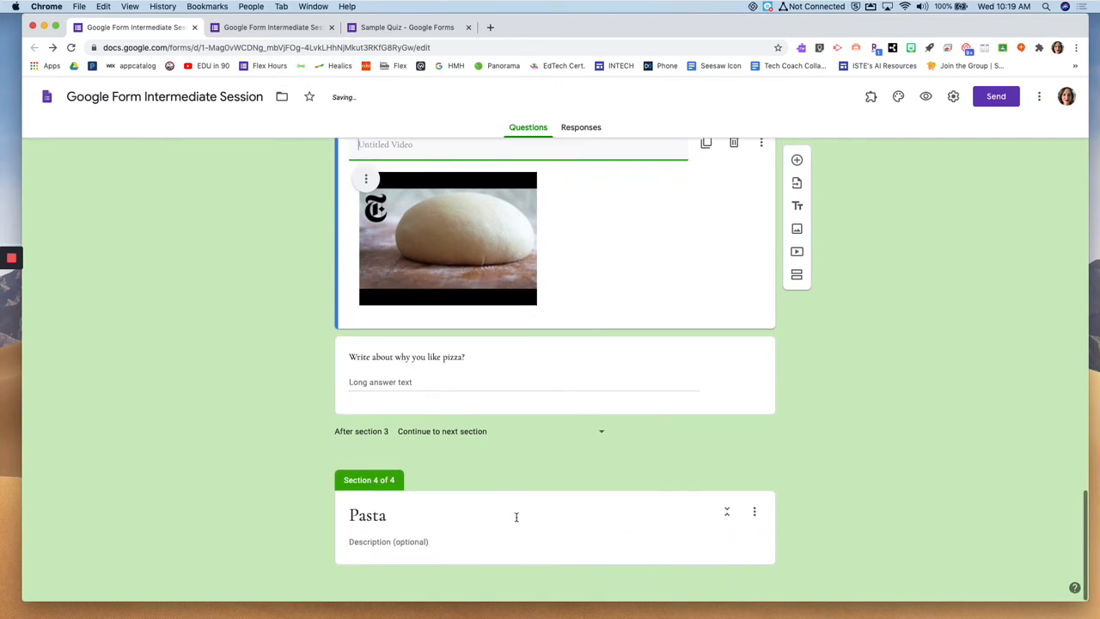
# - Review the favorite food question and the Pizza section, and examine the navigation choices offered after section 2
pyautogui.scroll(10, 510, 514)
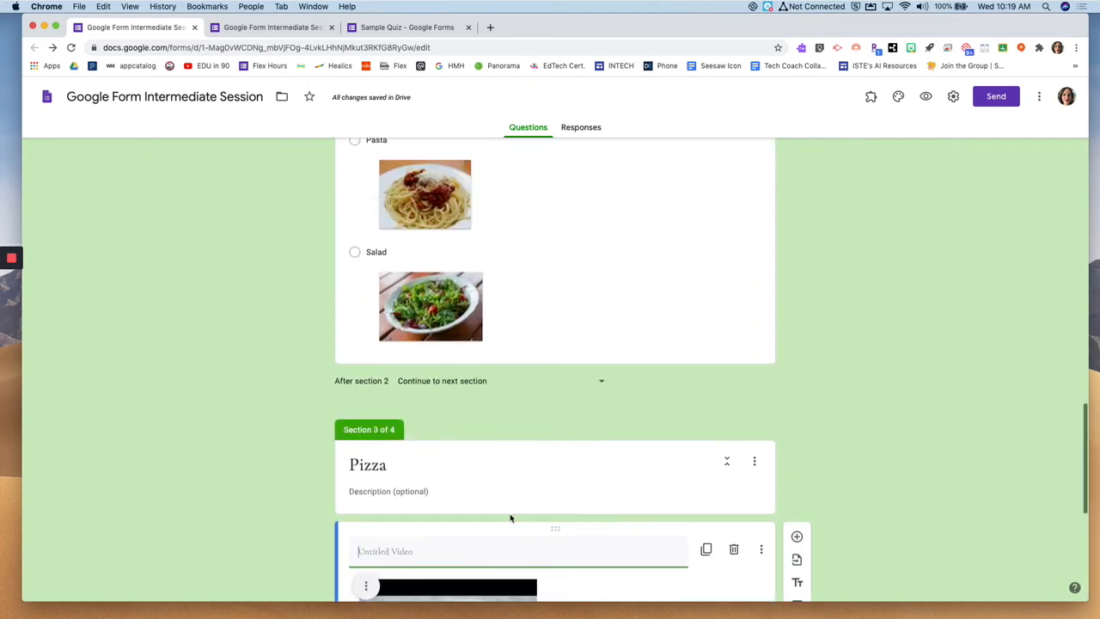
pyautogui.scroll(-3, 510, 515)
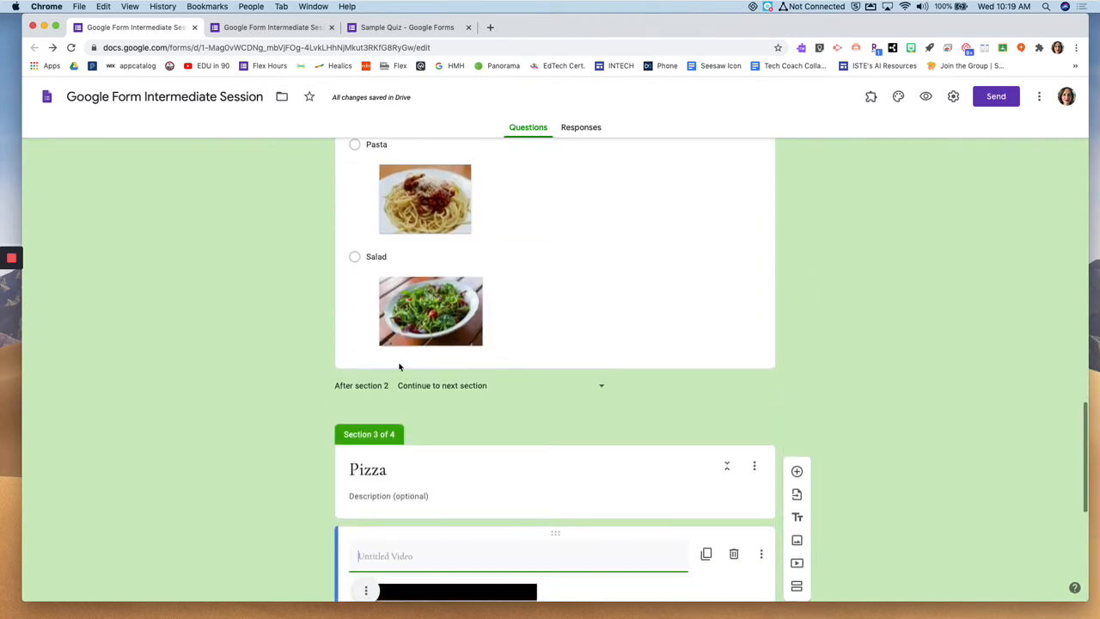
pyautogui.scroll(2, 554, 232)
pyautogui.scroll(2, 554, 232)
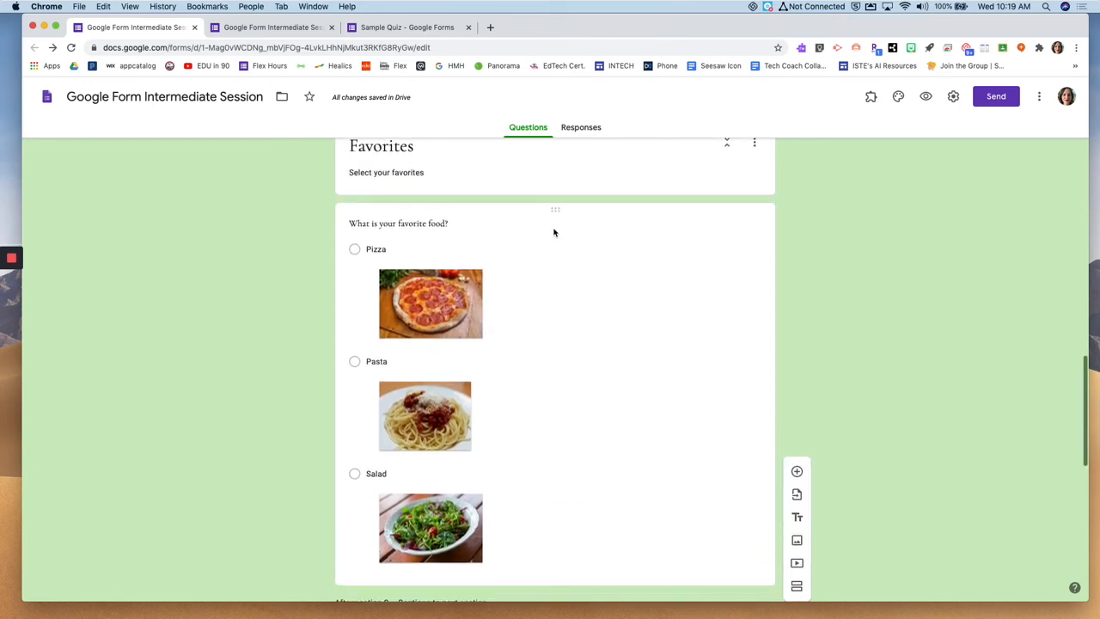
pyautogui.click(553, 230)
pyautogui.scroll(-3, 553, 232)
pyautogui.scroll(-1, 553, 232)
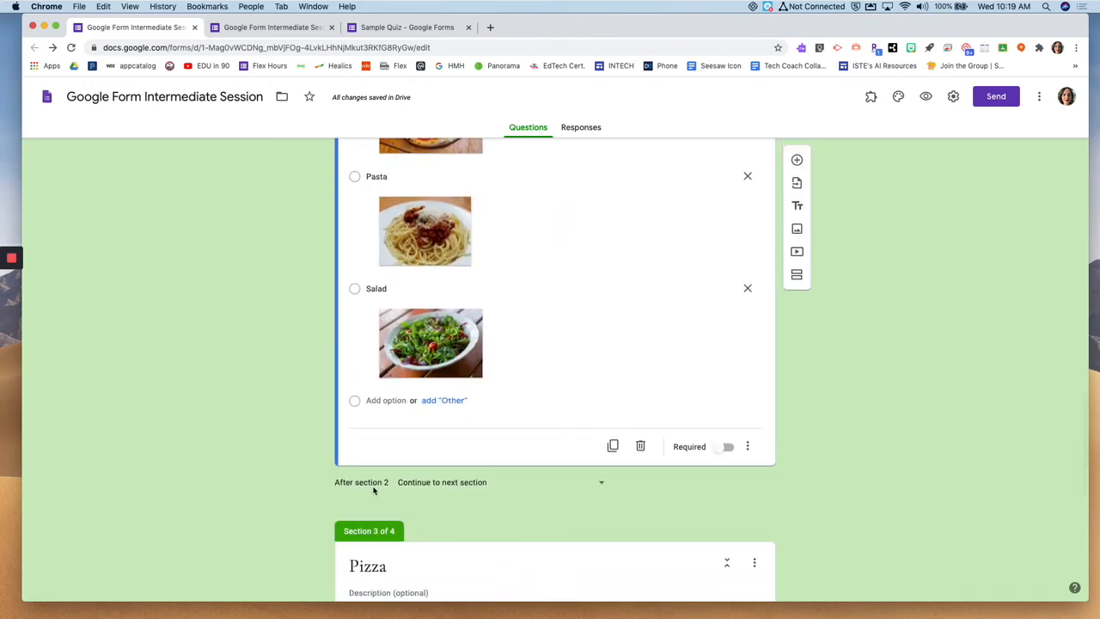
pyautogui.scroll(-3, 433, 489)
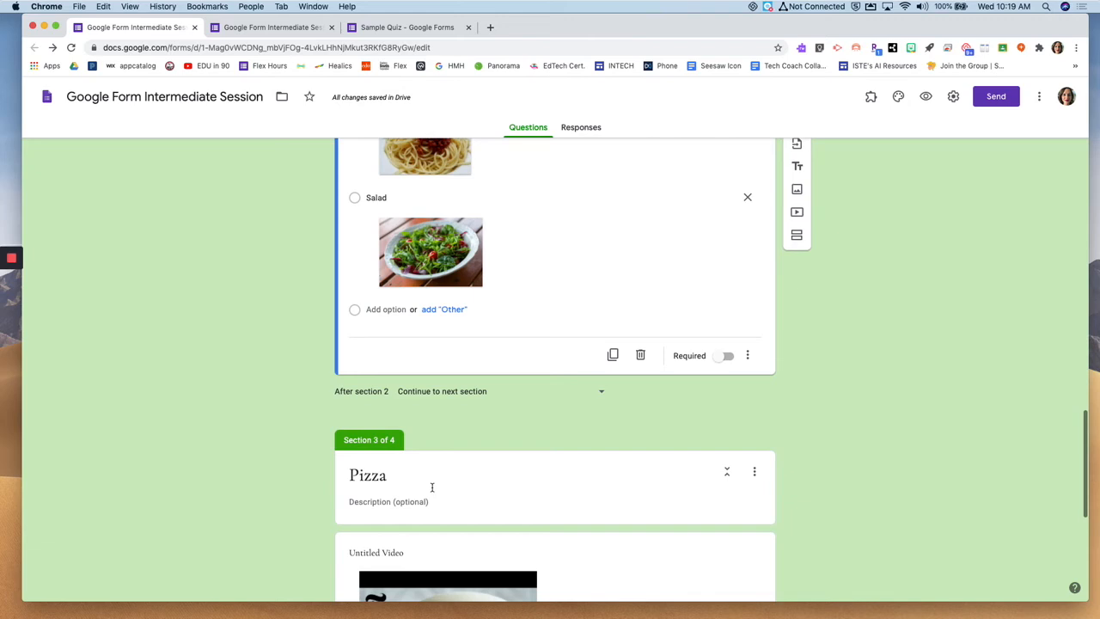
pyautogui.click(599, 395)
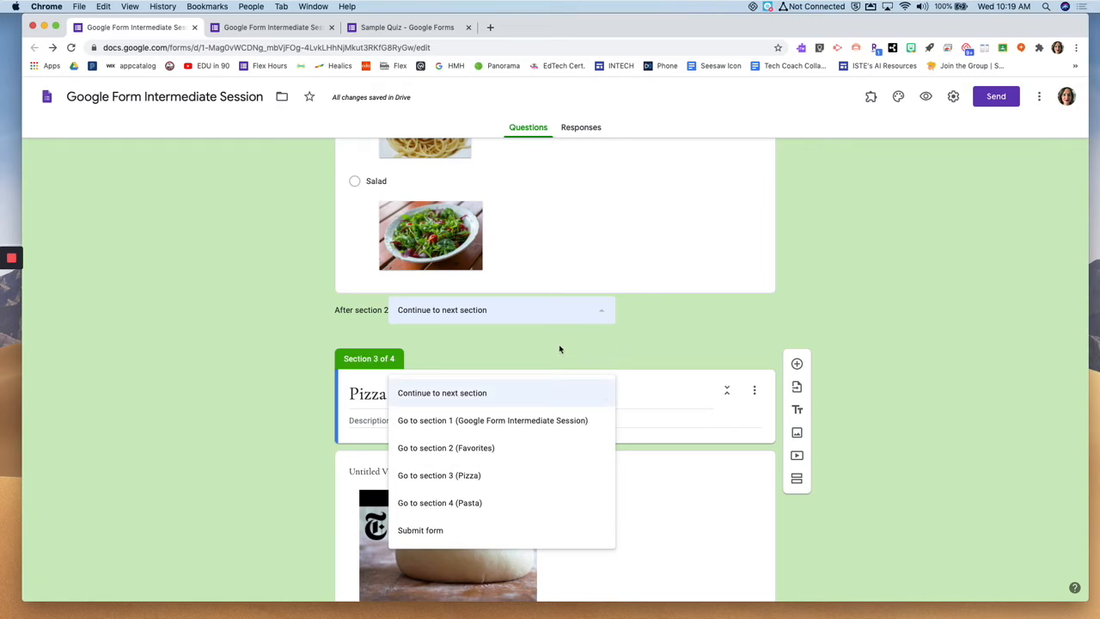
pyautogui.click(536, 350)
# - Enable "Go to section based on answer" for the "What is your favorite food?" question
pyautogui.scroll(3, 536, 352)
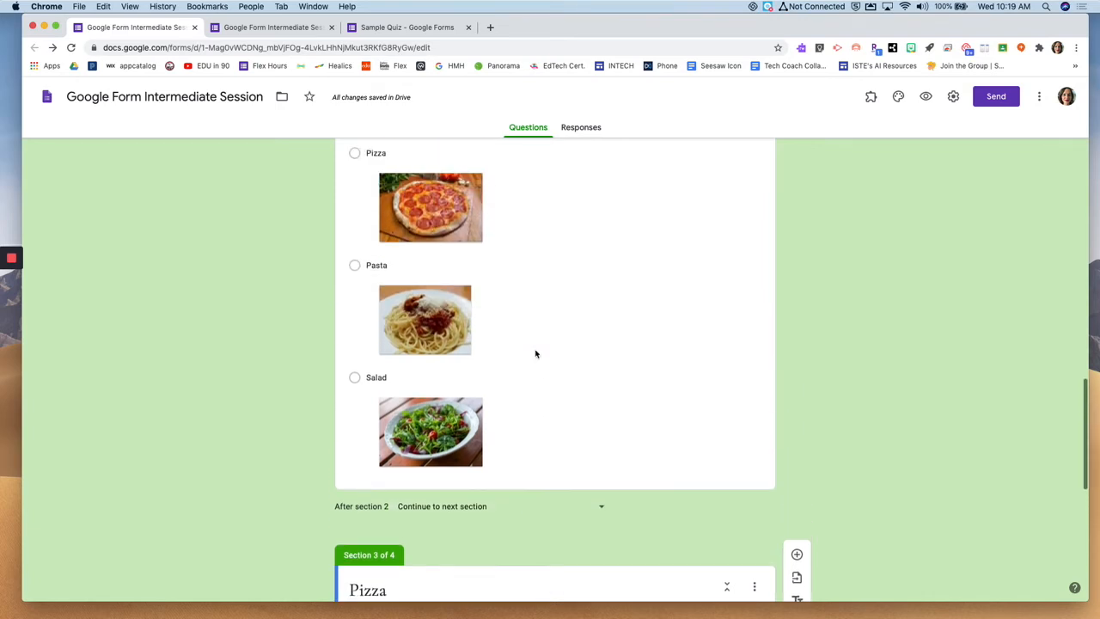
pyautogui.click(572, 462)
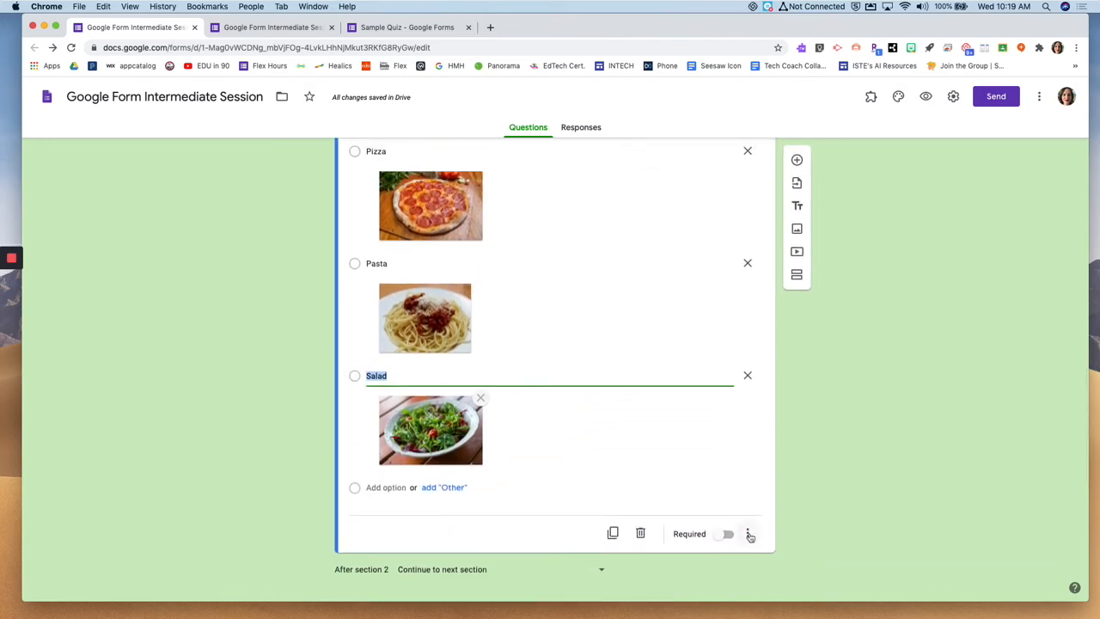
pyautogui.click(748, 534)
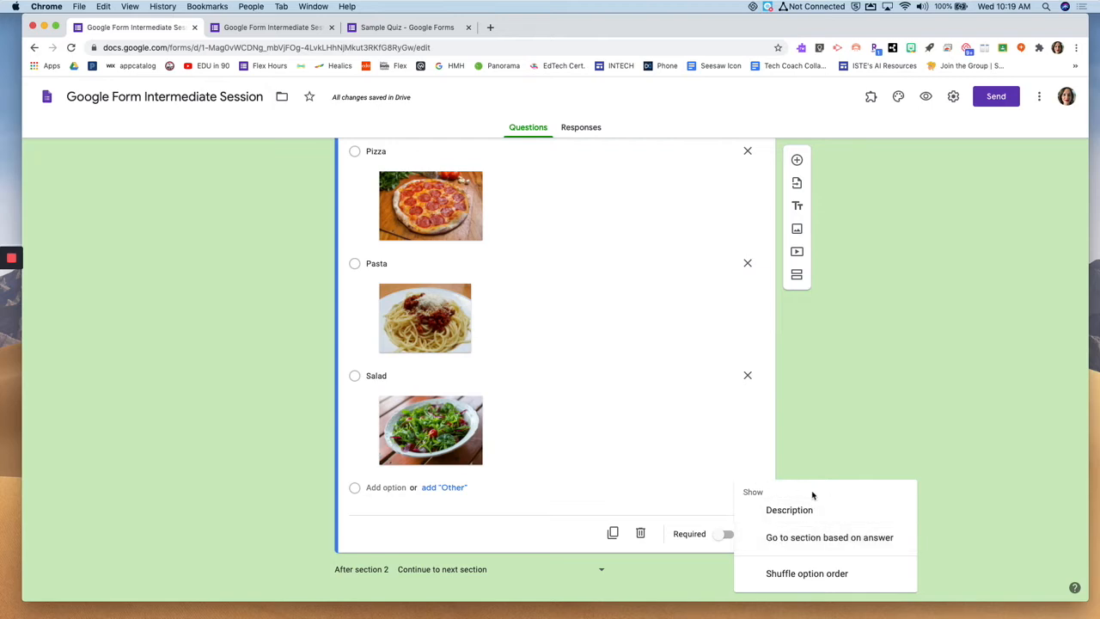
pyautogui.click(784, 540)
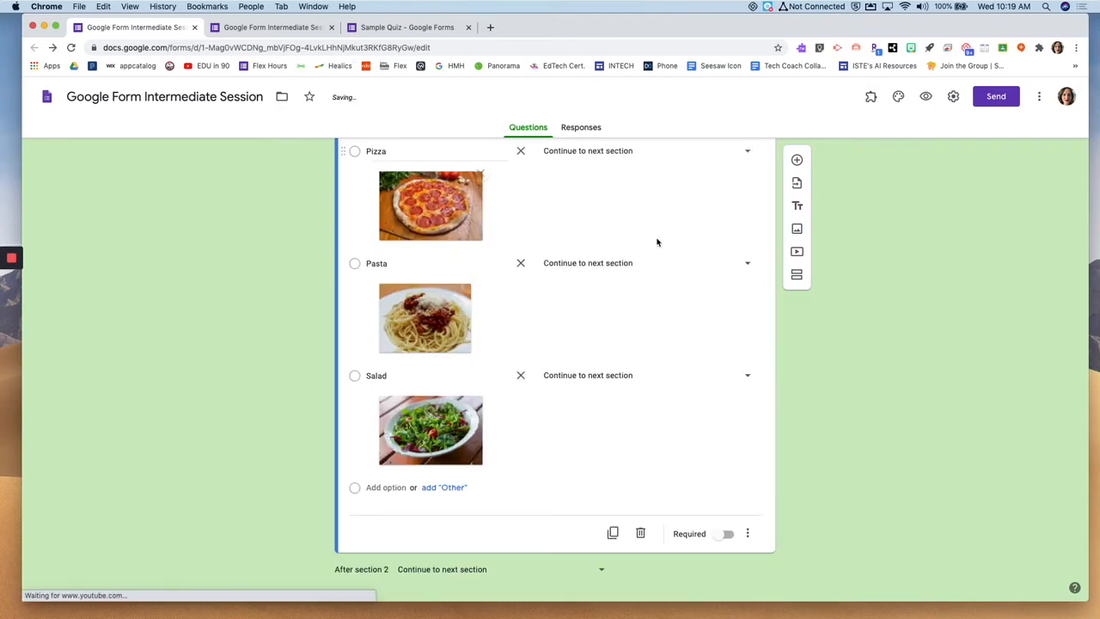
# - Route the Pizza answer to section 3 (Pizza) and the Pasta answer to section 4 (Pasta)
pyautogui.scroll(1, 657, 241)
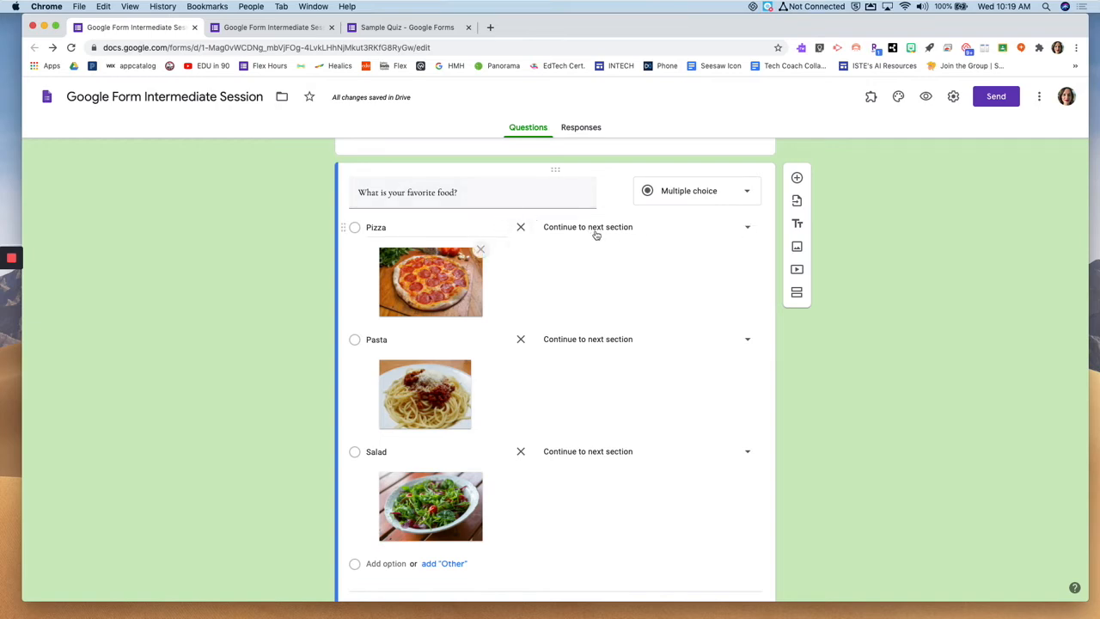
pyautogui.click(746, 229)
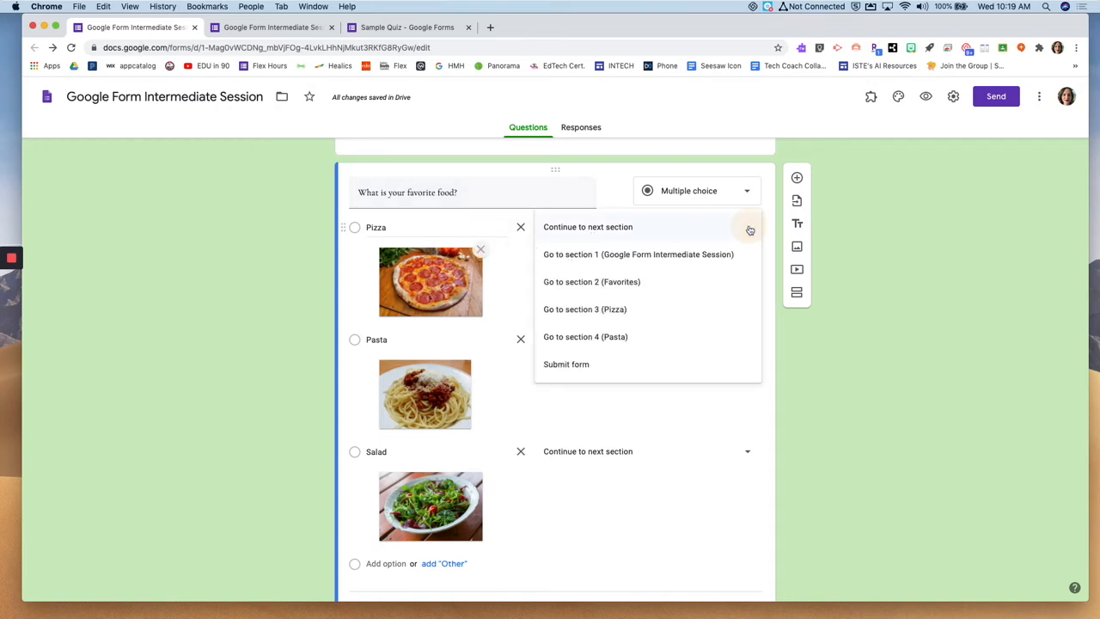
pyautogui.click(604, 318)
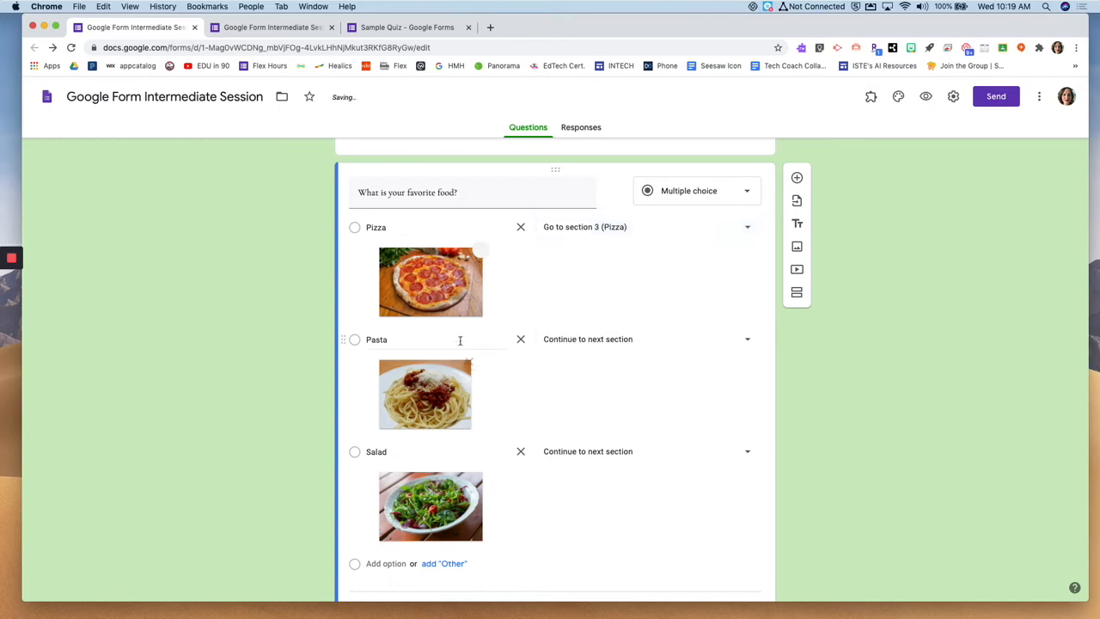
pyautogui.click(737, 344)
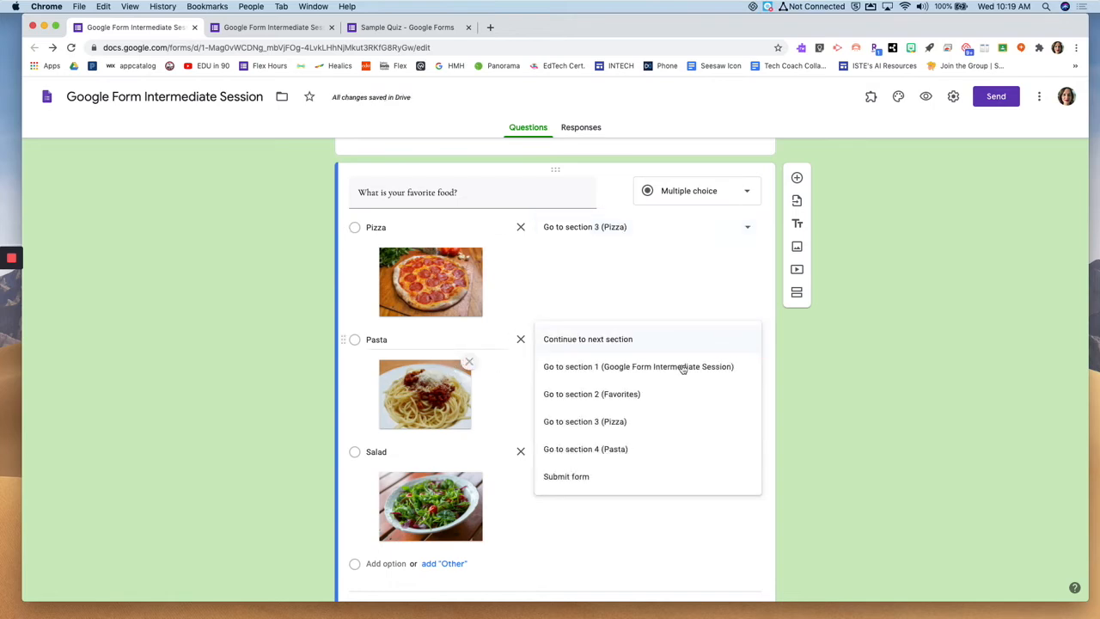
pyautogui.click(612, 451)
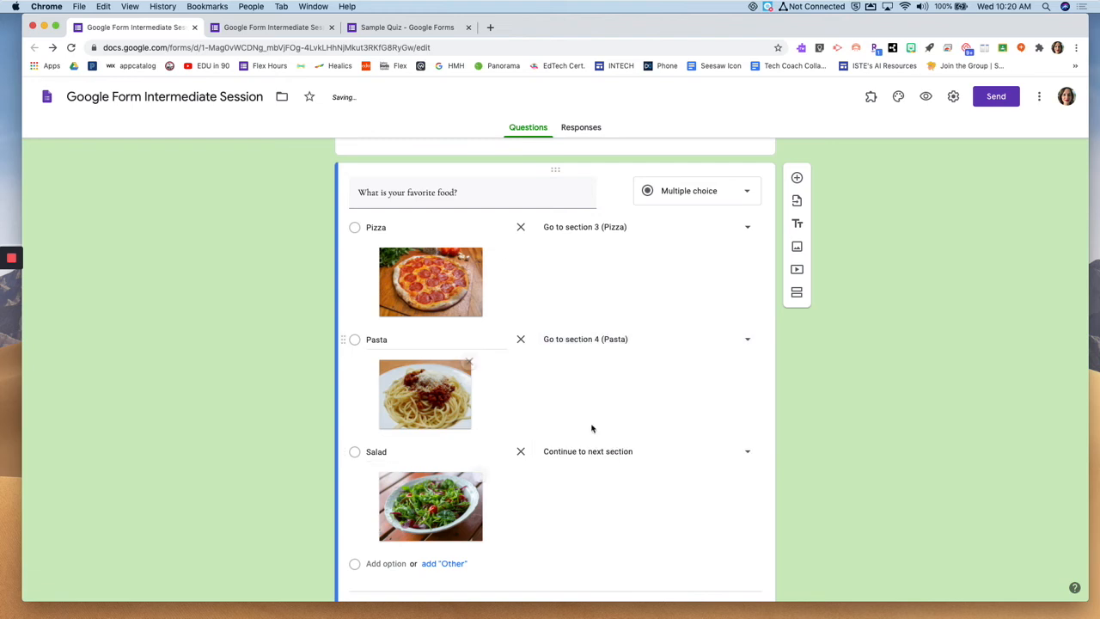
# - Add a section titled "Salad" between the favorite food question and the Pizza section
pyautogui.scroll(-1, 565, 425)
pyautogui.scroll(-10, 655, 400)
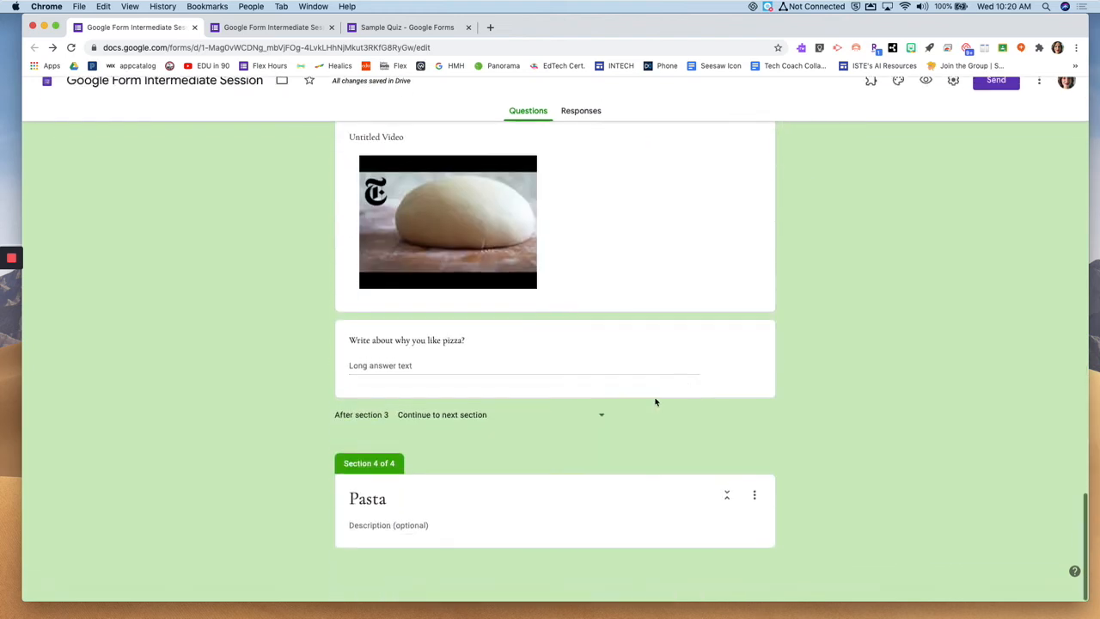
pyautogui.scroll(1, 794, 346)
pyautogui.click(796, 276)
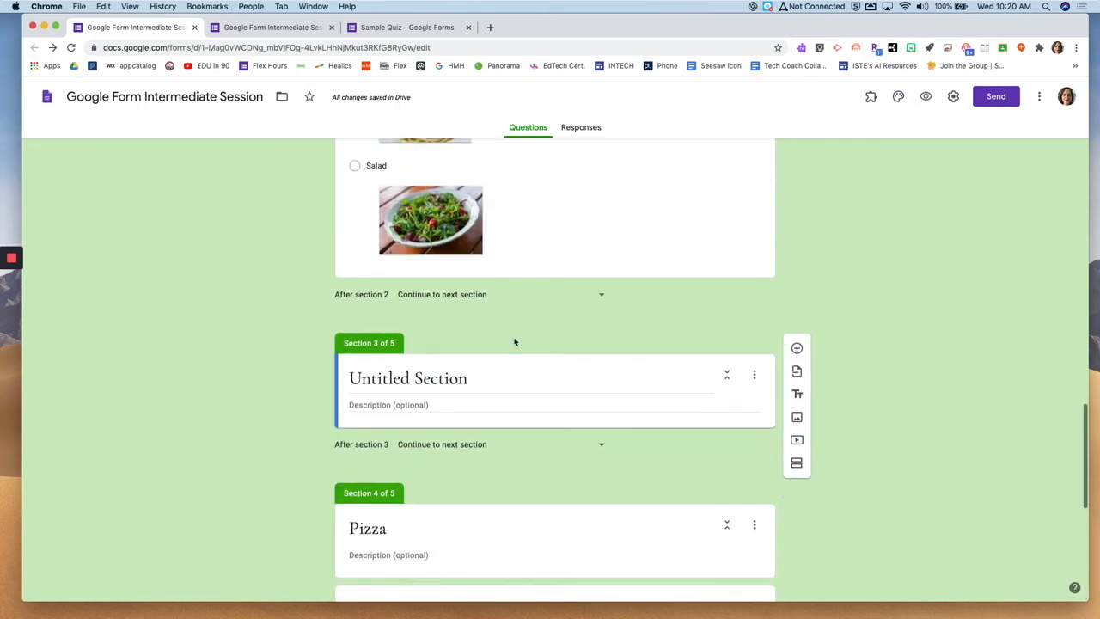
pyautogui.tripleClick(453, 381)
pyautogui.write('Salad')
# - Route the Salad answer of the favorite food question to section 3 (Salad)
pyautogui.scroll(1, 601, 312)
pyautogui.click(601, 314)
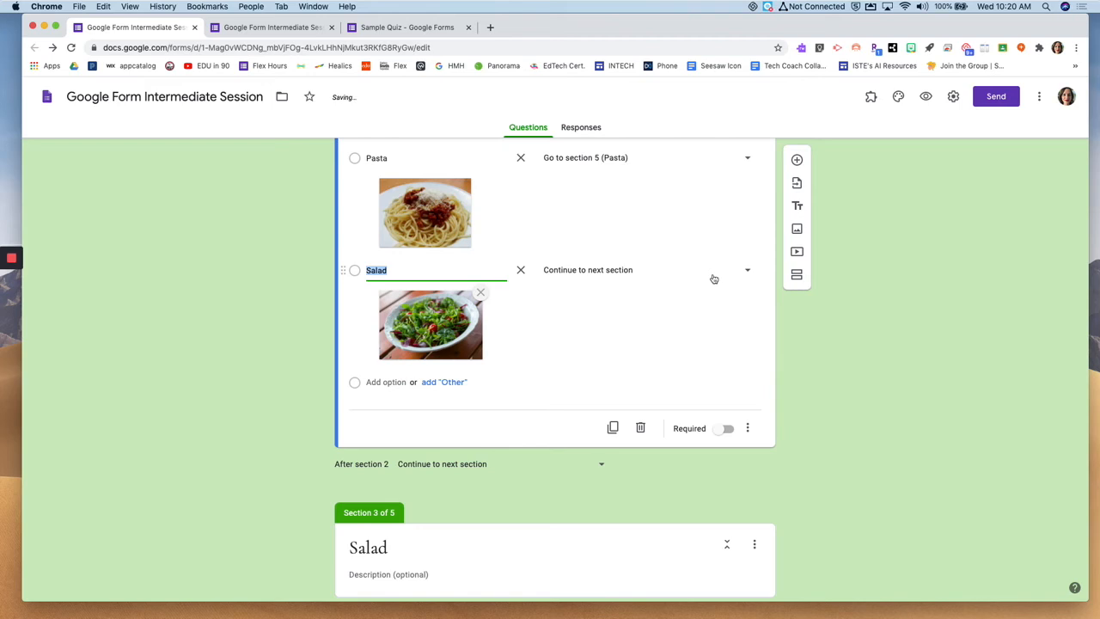
pyautogui.click(713, 278)
pyautogui.click(618, 354)
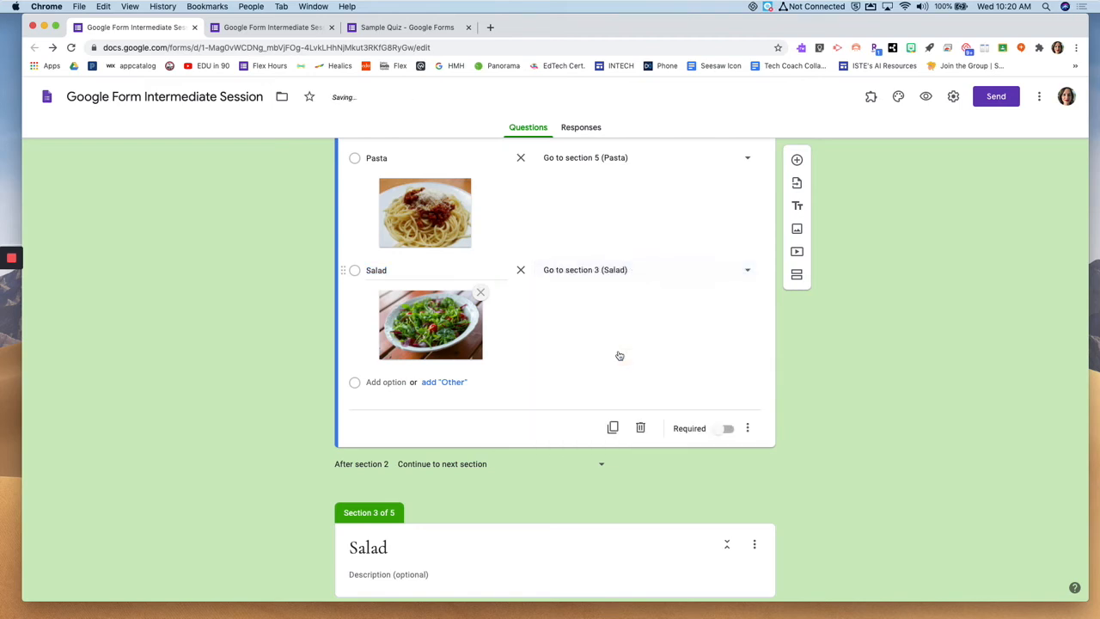
pyautogui.scroll(1, 618, 354)
pyautogui.scroll(-4, 618, 354)
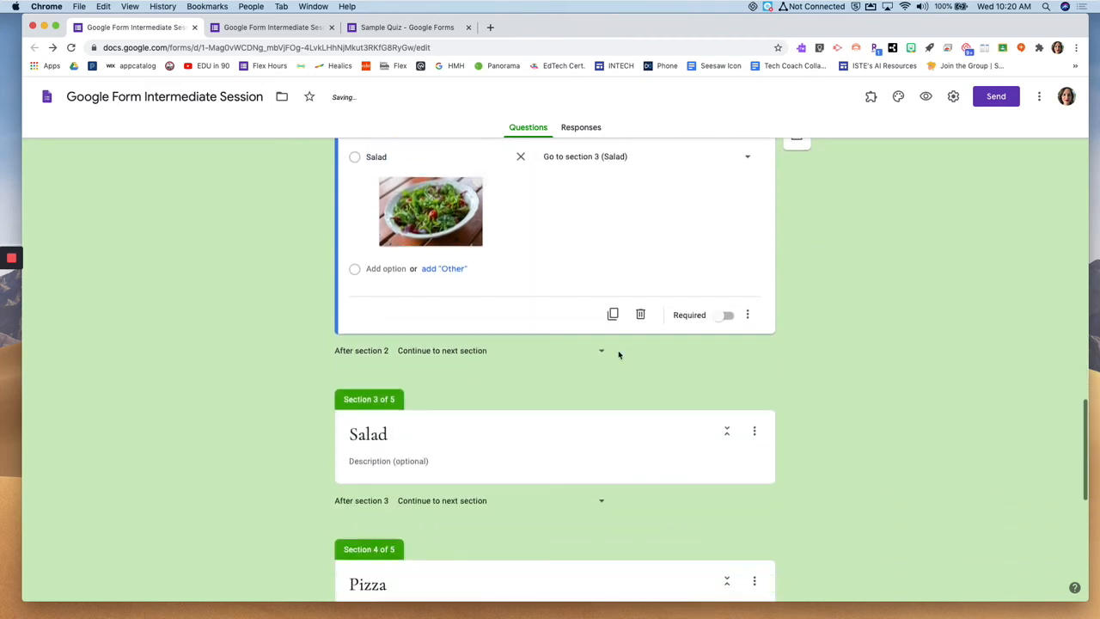
# - Set the form to submit after section 4 (Pizza) instead of continuing to the next section
pyautogui.scroll(3, 618, 352)
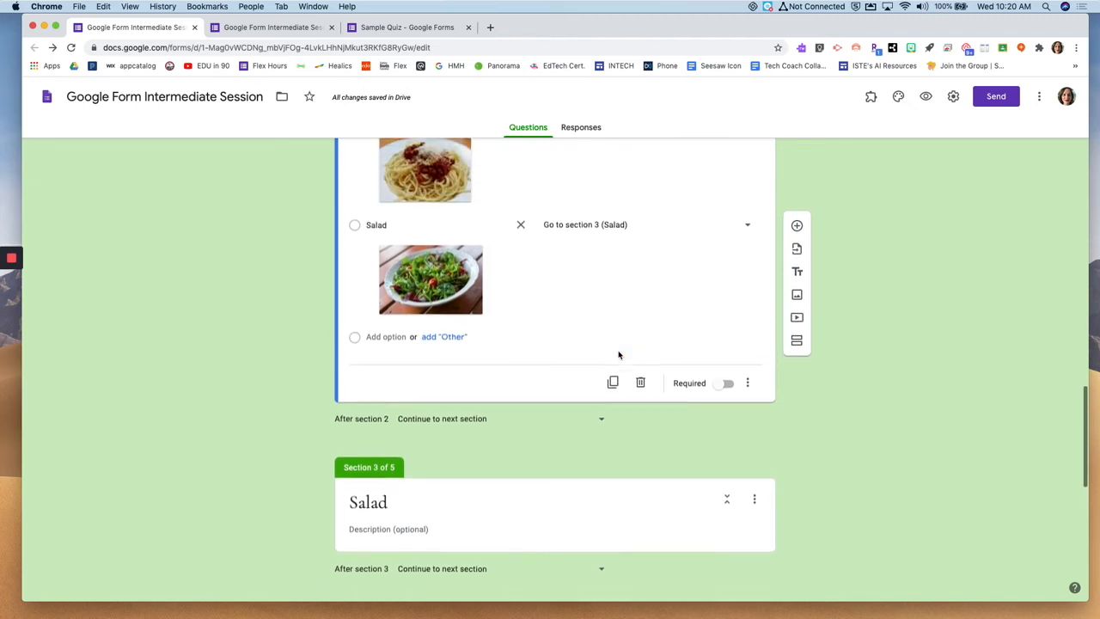
pyautogui.scroll(1, 618, 354)
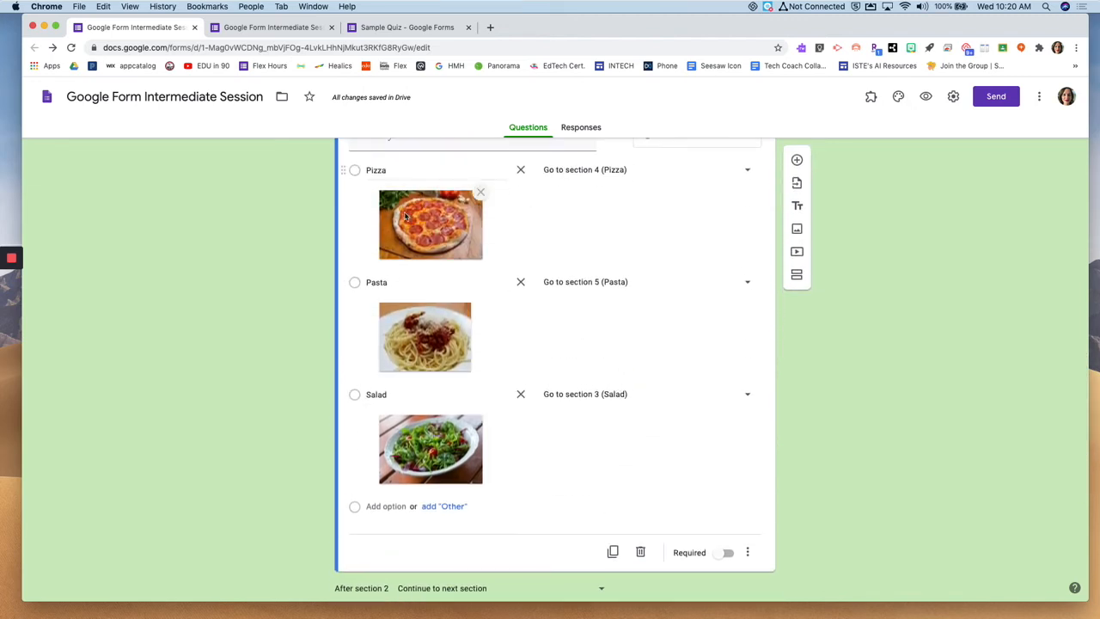
pyautogui.scroll(-8, 610, 184)
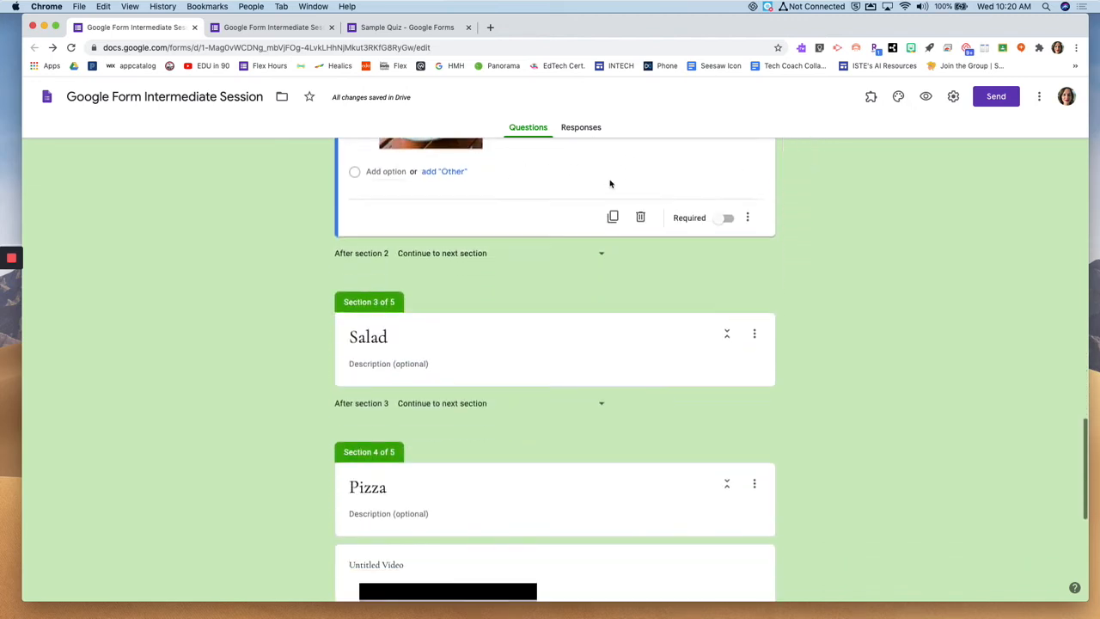
pyautogui.scroll(-3, 576, 312)
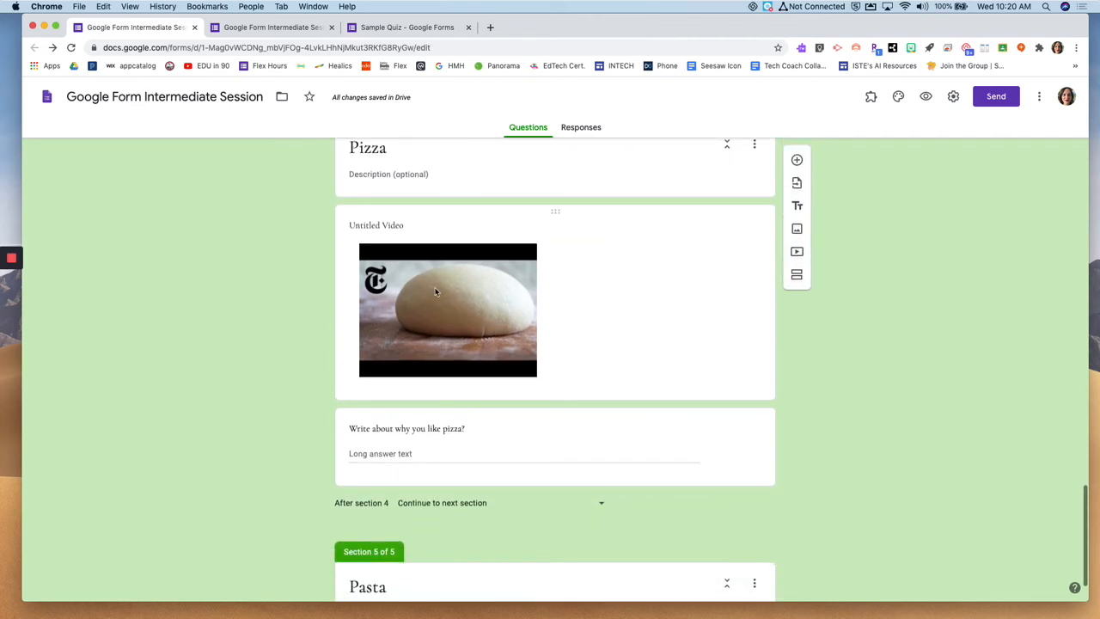
pyautogui.scroll(-2, 469, 445)
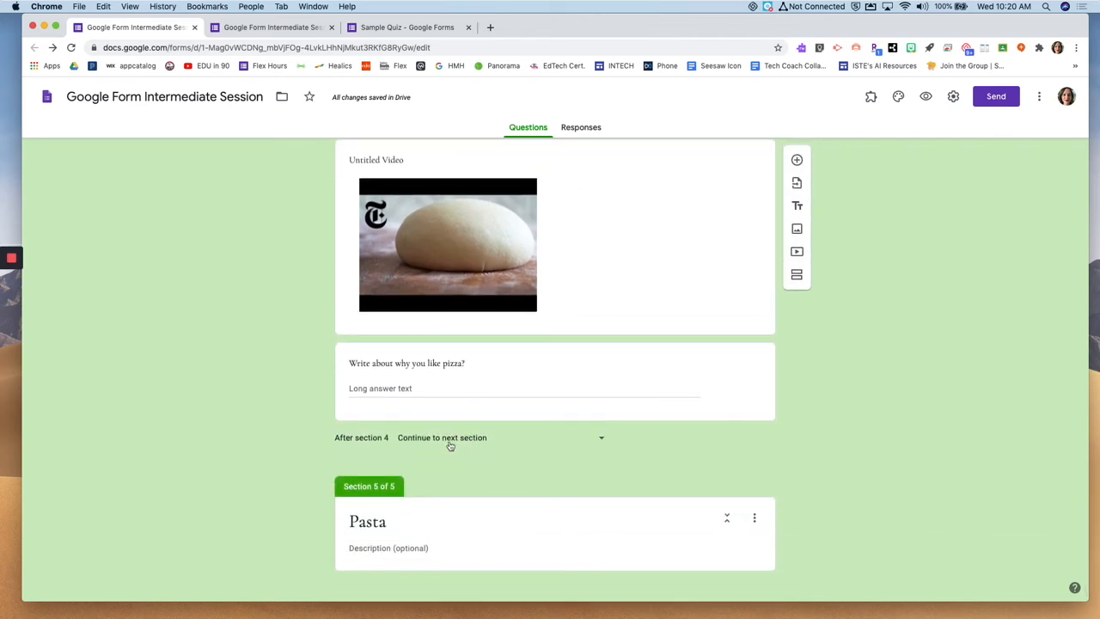
pyautogui.scroll(-1, 449, 445)
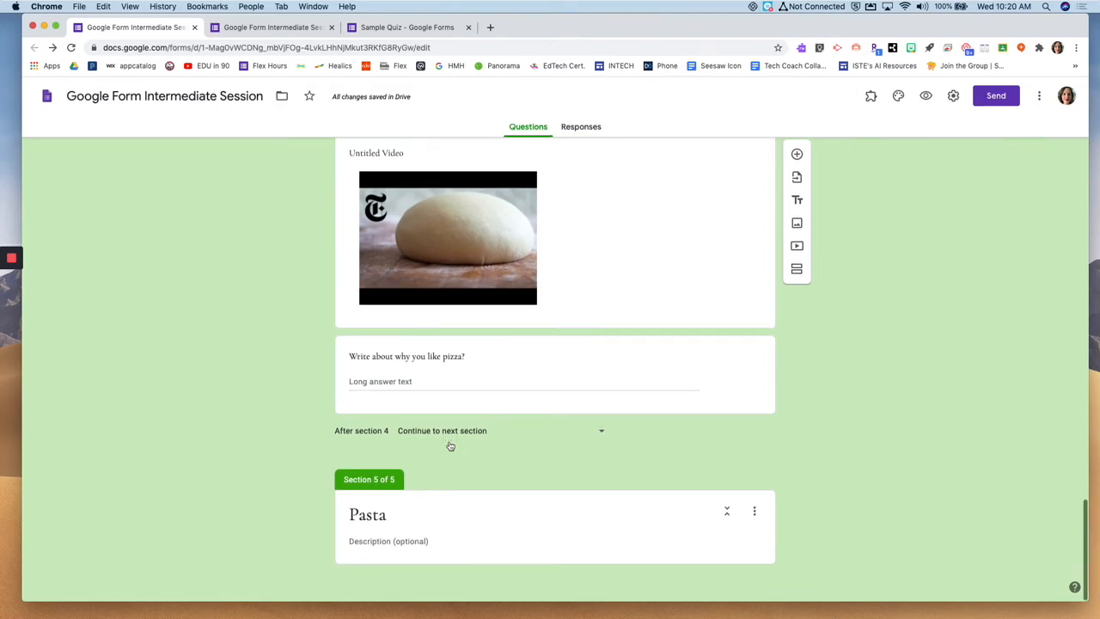
pyautogui.click(603, 436)
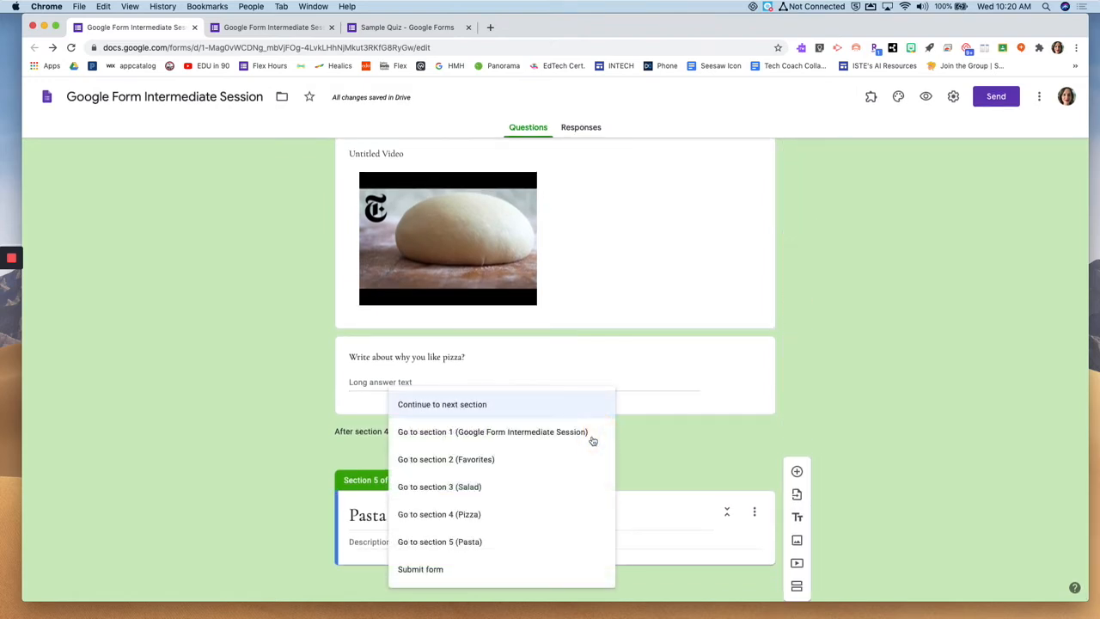
pyautogui.click(429, 569)
# - Set the form to submit after section 3 (Salad)
pyautogui.scroll(7, 427, 402)
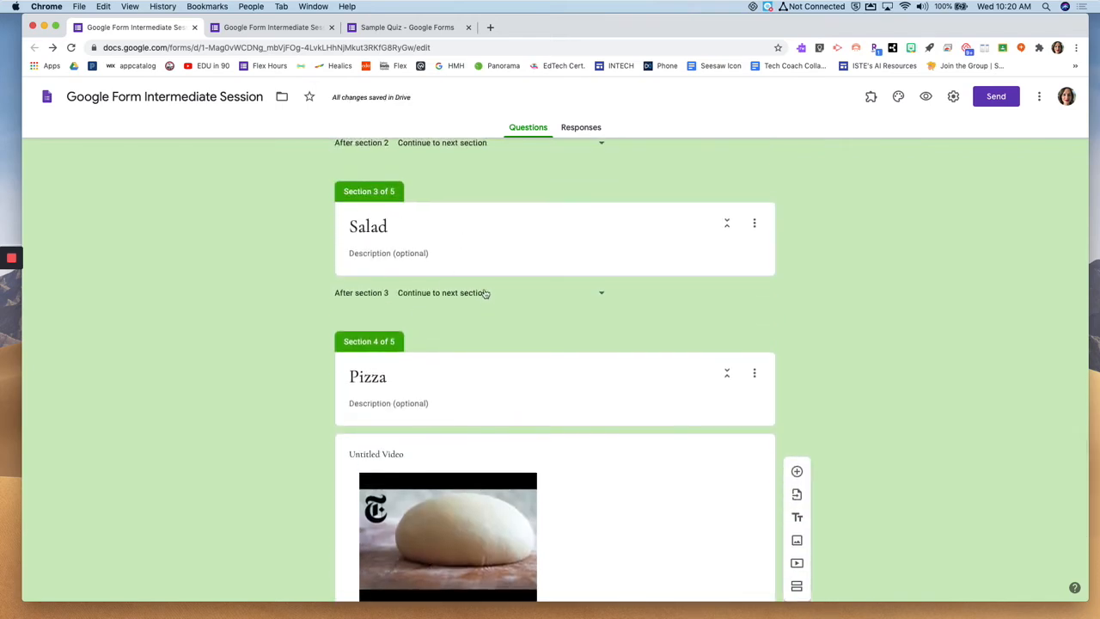
pyautogui.click(486, 293)
pyautogui.click(443, 458)
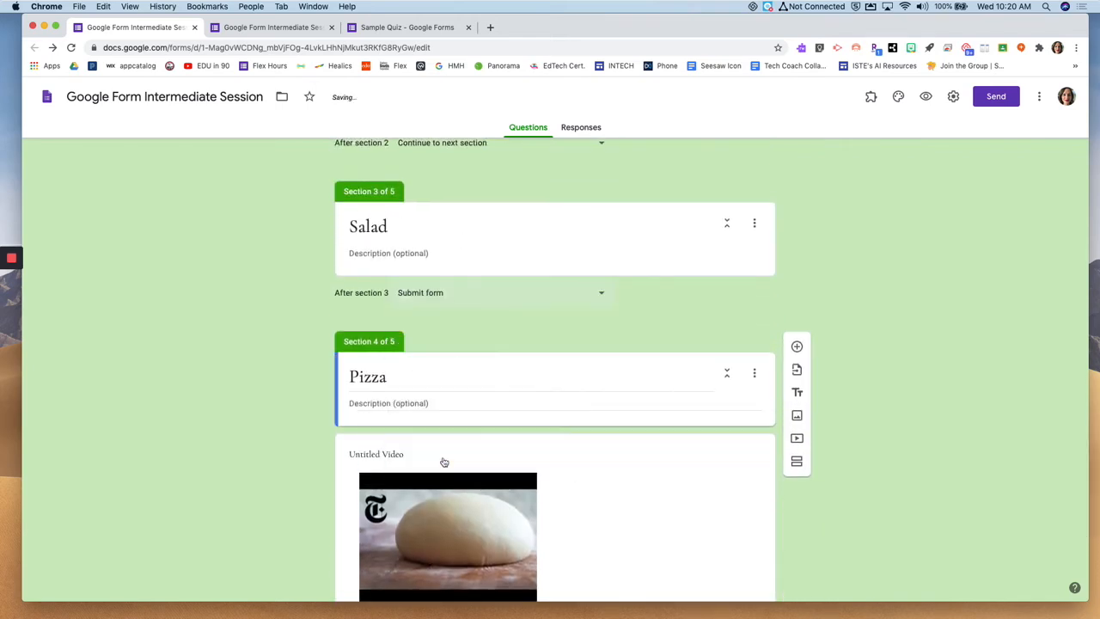
pyautogui.scroll(-5, 442, 459)
pyautogui.click(453, 521)
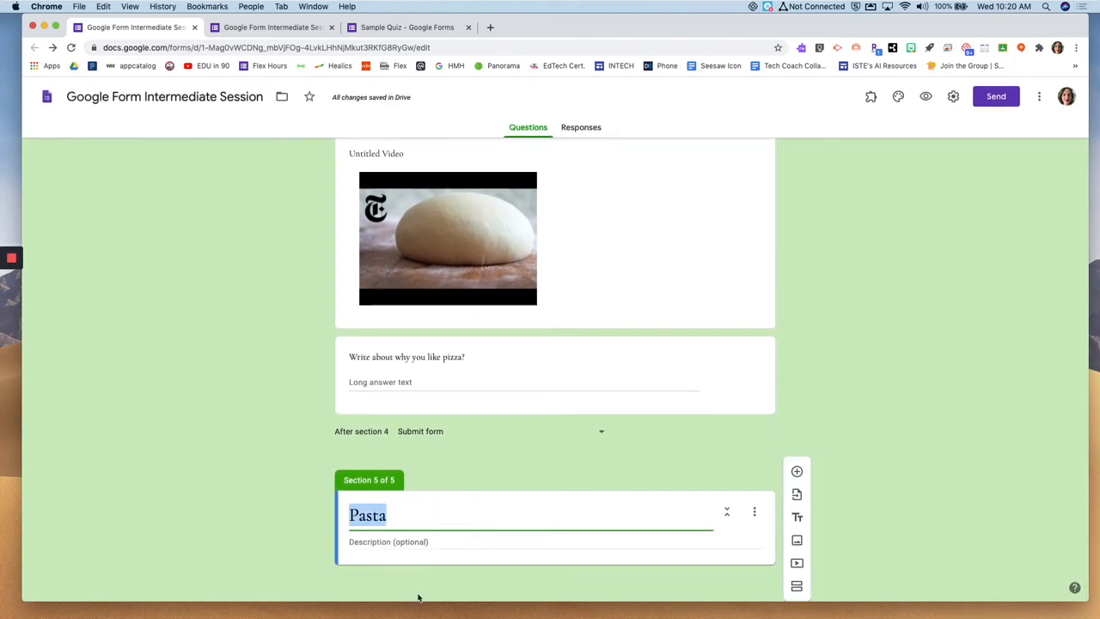
# - Make the "What is your favorite food?" question in the Favorites section required
pyautogui.scroll(15, 429, 464)
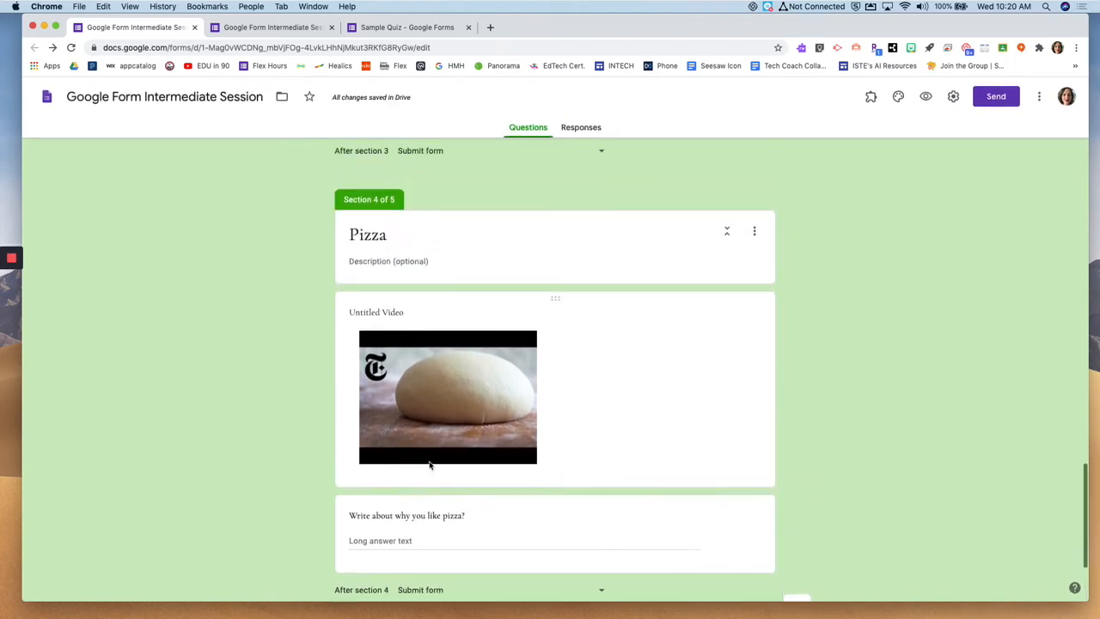
pyautogui.scroll(2, 430, 465)
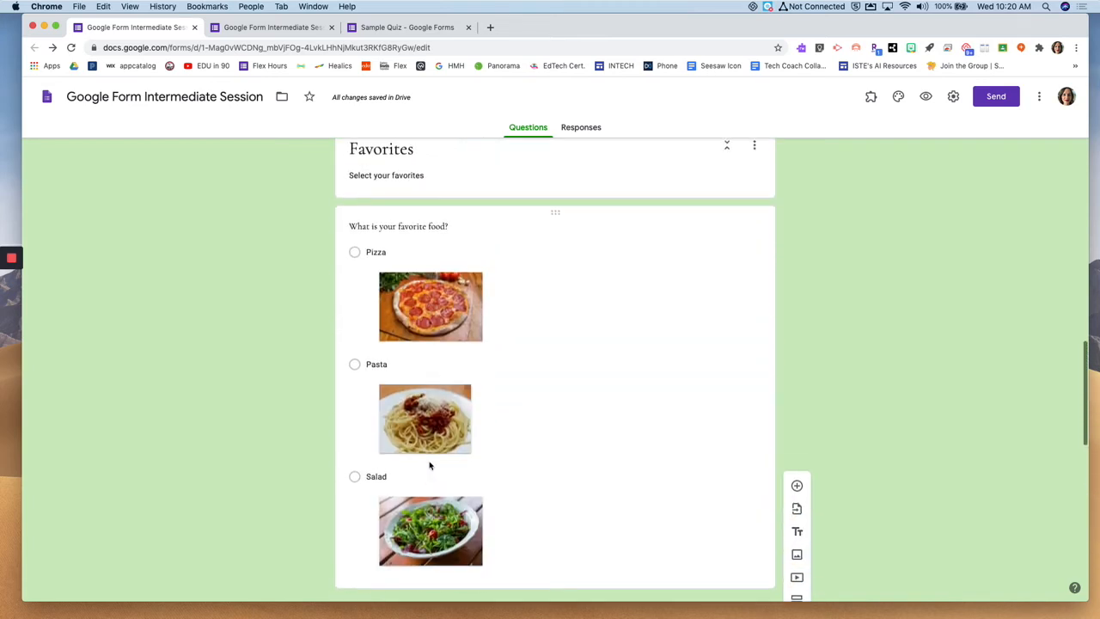
pyautogui.scroll(1, 429, 464)
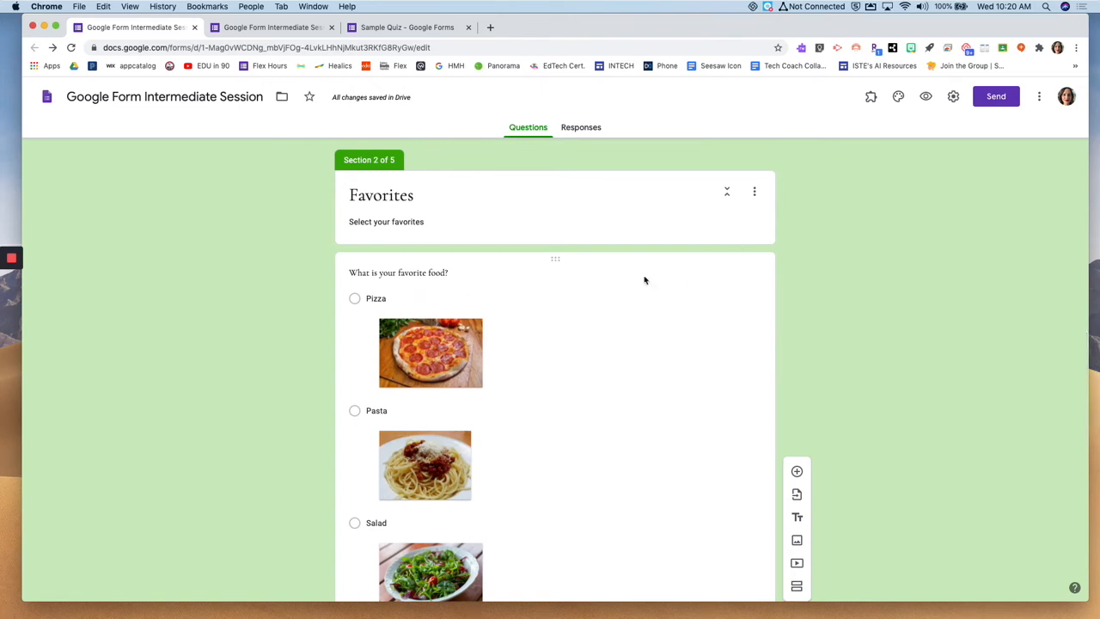
pyautogui.scroll(-4, 639, 318)
pyautogui.scroll(3, 619, 303)
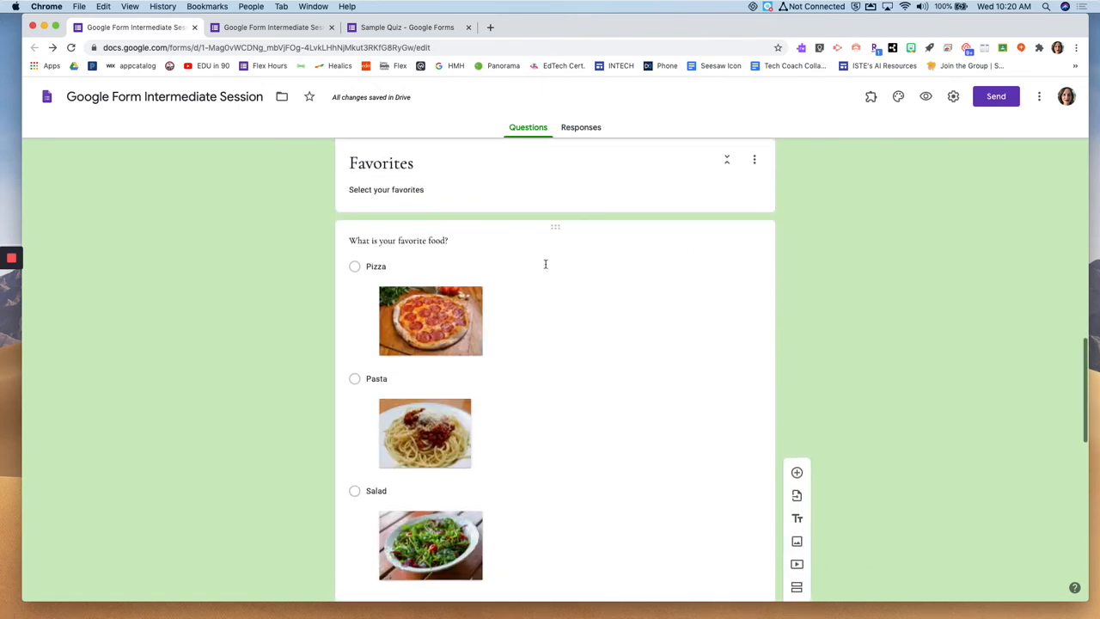
pyautogui.click(620, 242)
pyautogui.scroll(-3, 620, 237)
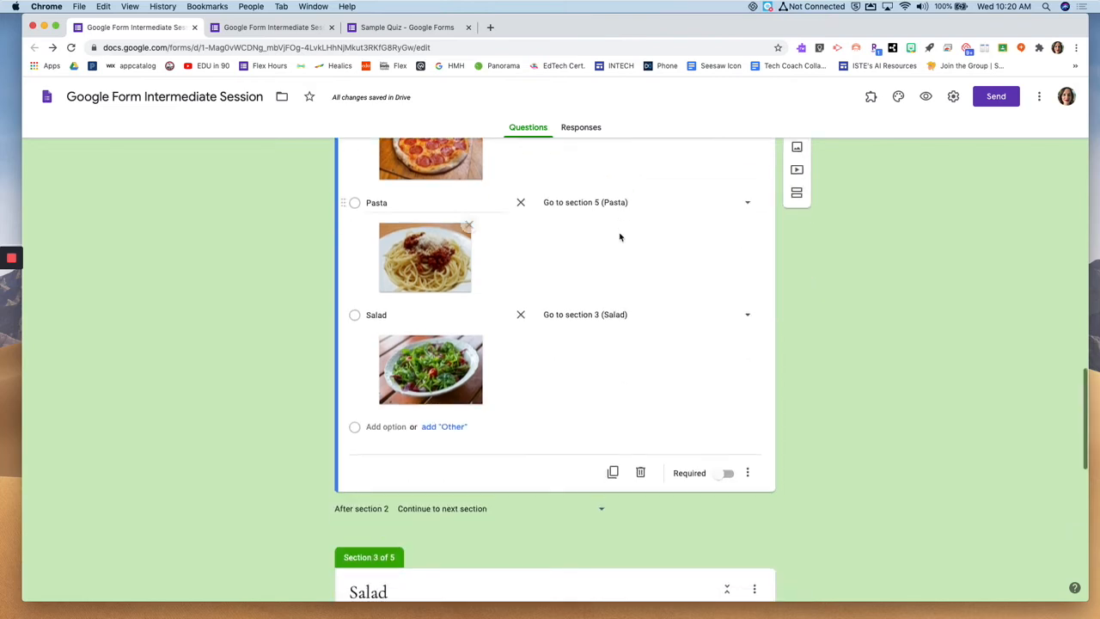
pyautogui.click(726, 473)
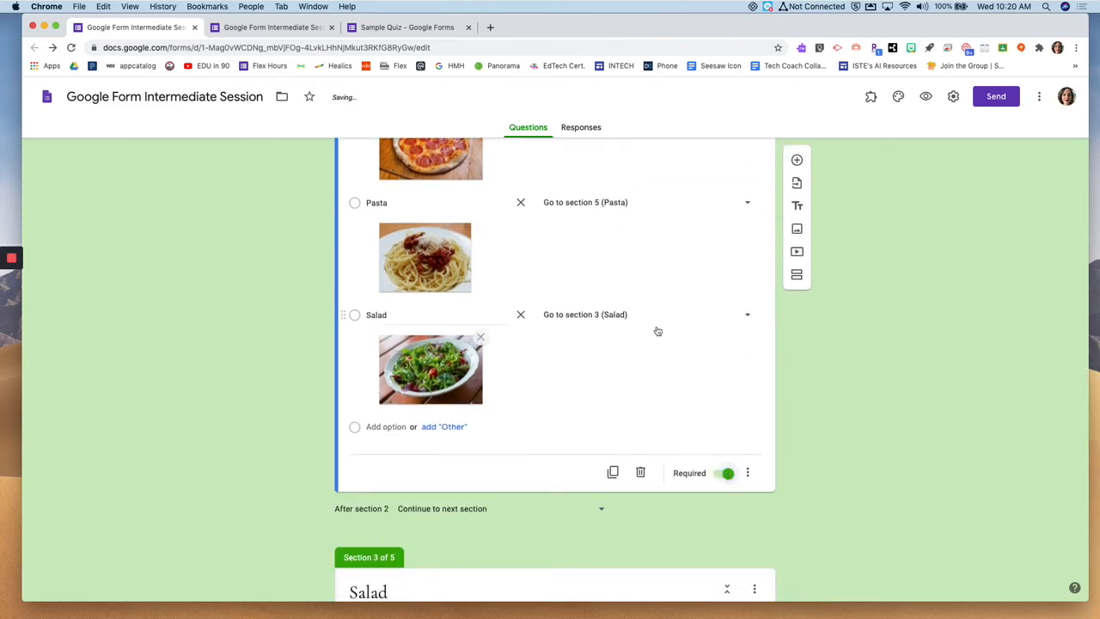
# - Open the form preview and rate Indoor recess as Good in the "How do you feel about..." grid
pyautogui.scroll(3, 657, 330)
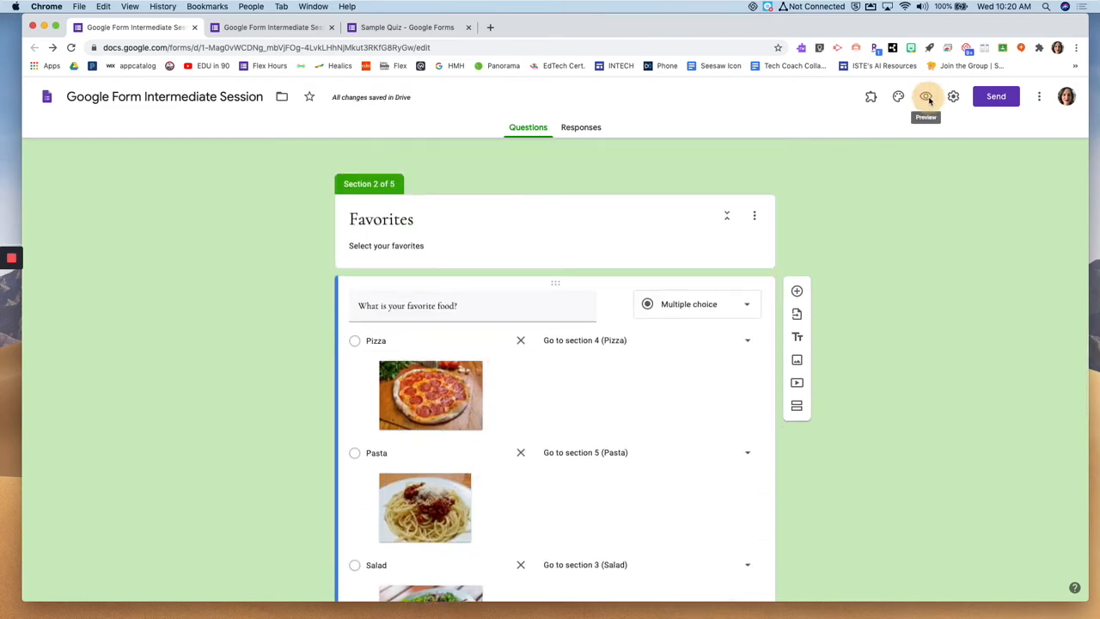
pyautogui.click(926, 97)
pyautogui.scroll(-1, 592, 372)
pyautogui.scroll(-3, 592, 372)
pyautogui.click(516, 249)
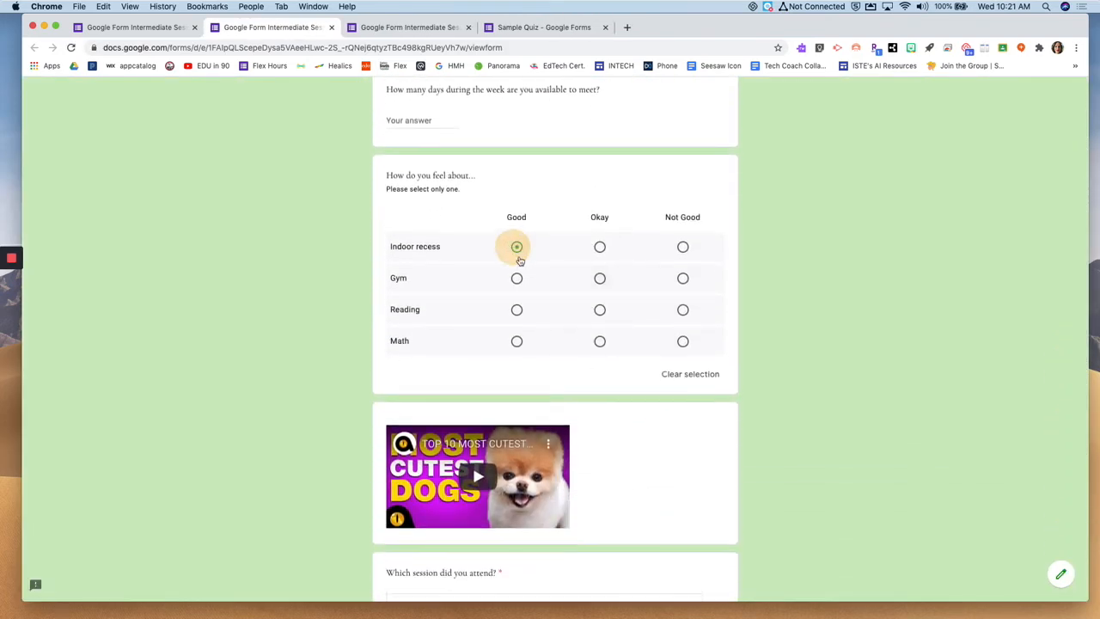
# - Choose Save Time Communicating as the attended session and continue to the form's next section
pyautogui.scroll(-2, 557, 322)
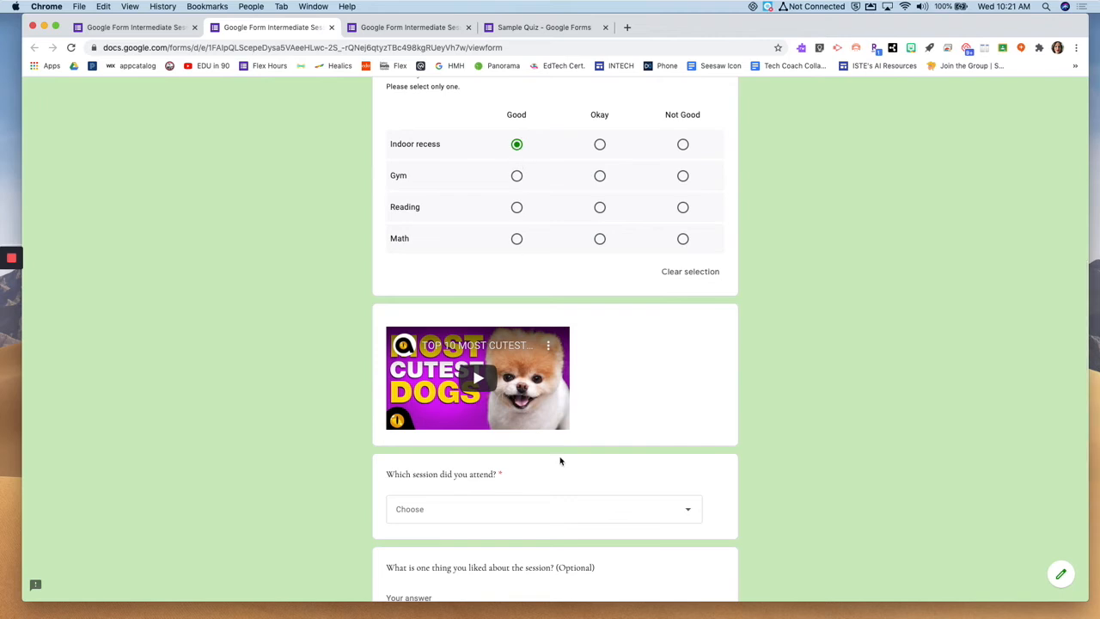
pyautogui.scroll(-2, 550, 430)
pyautogui.click(537, 407)
pyautogui.click(490, 457)
pyautogui.scroll(-2, 482, 468)
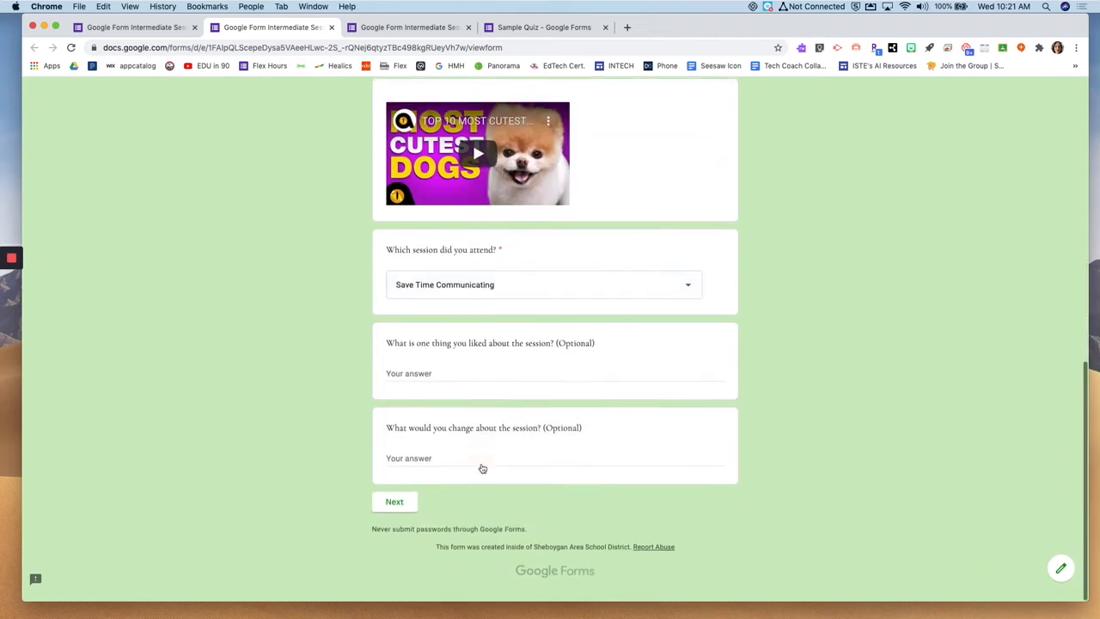
pyautogui.click(393, 508)
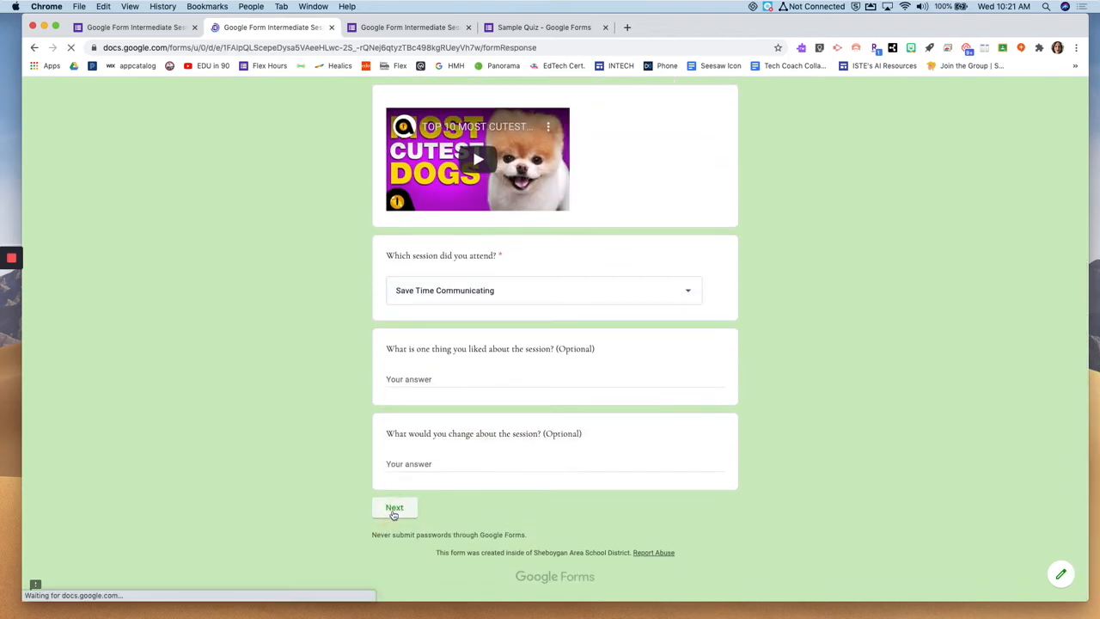
# - Test the branching by answering Pizza as the favorite food and continuing
pyautogui.scroll(-4, 555, 284)
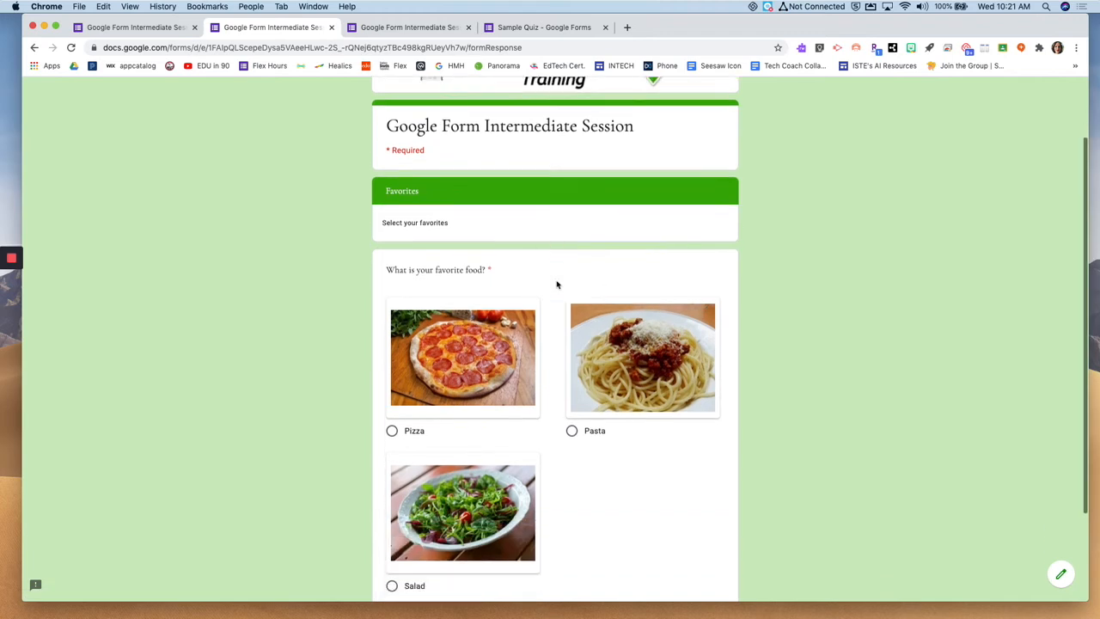
pyautogui.click(391, 336)
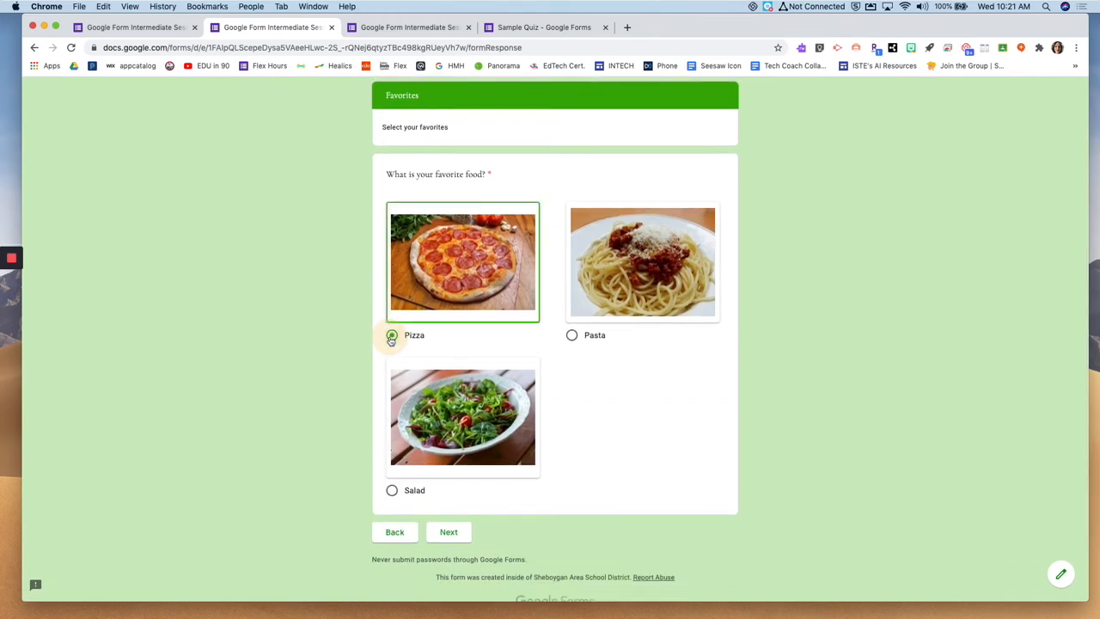
pyautogui.click(450, 534)
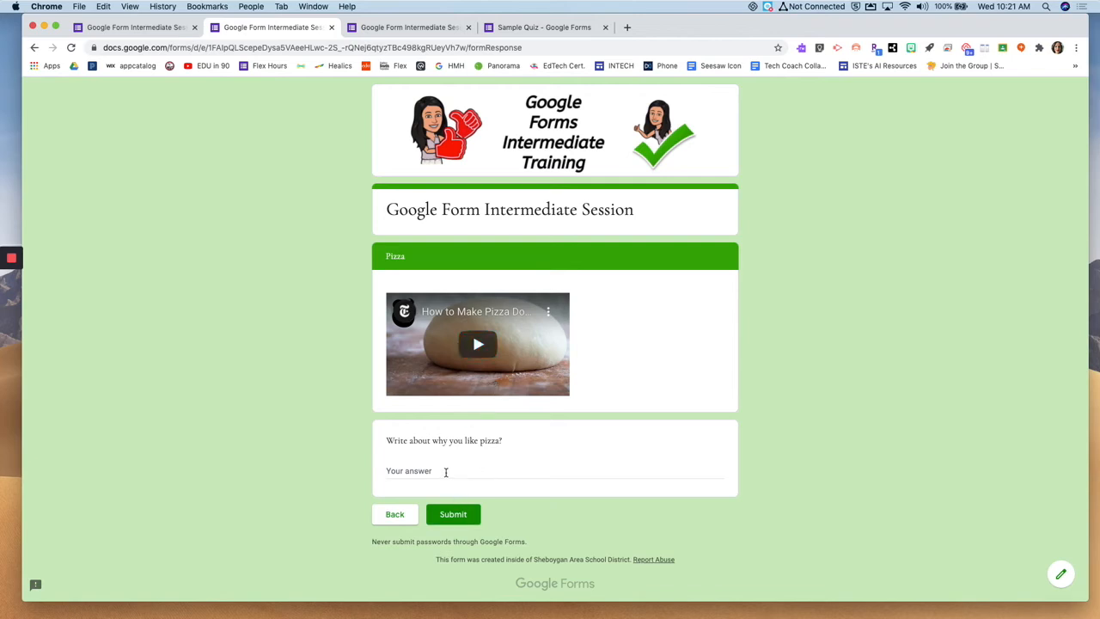
# - Go back to the favorite food question, test the Pasta answer's branch, and close the preview
pyautogui.click(390, 521)
pyautogui.scroll(-3, 391, 521)
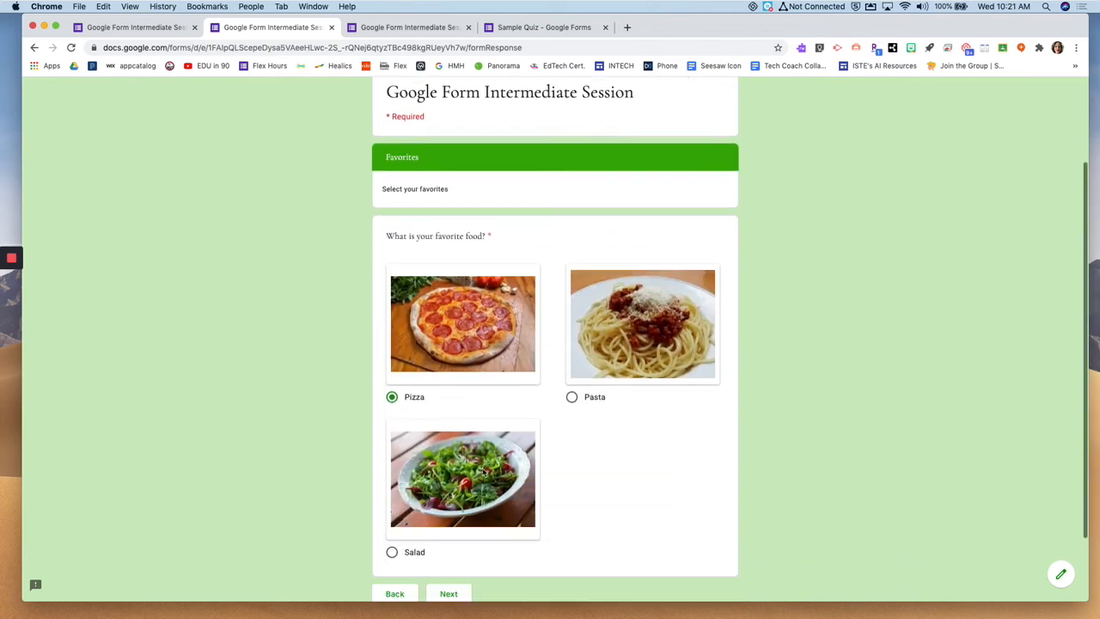
pyautogui.click(573, 400)
pyautogui.scroll(-2, 572, 400)
pyautogui.click(457, 511)
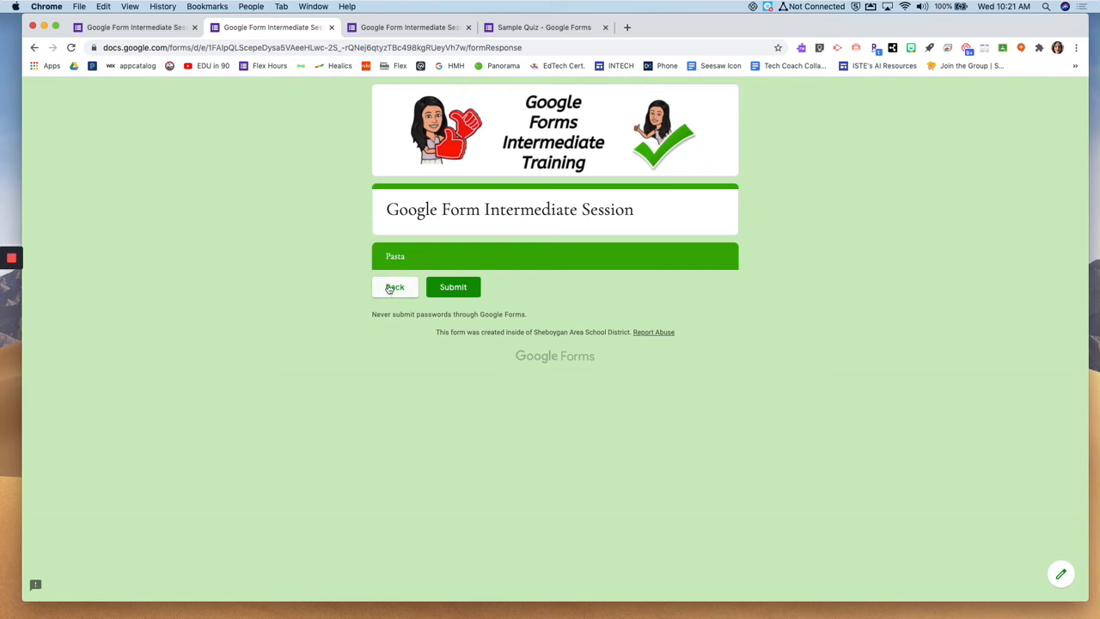
pyautogui.click(331, 27)
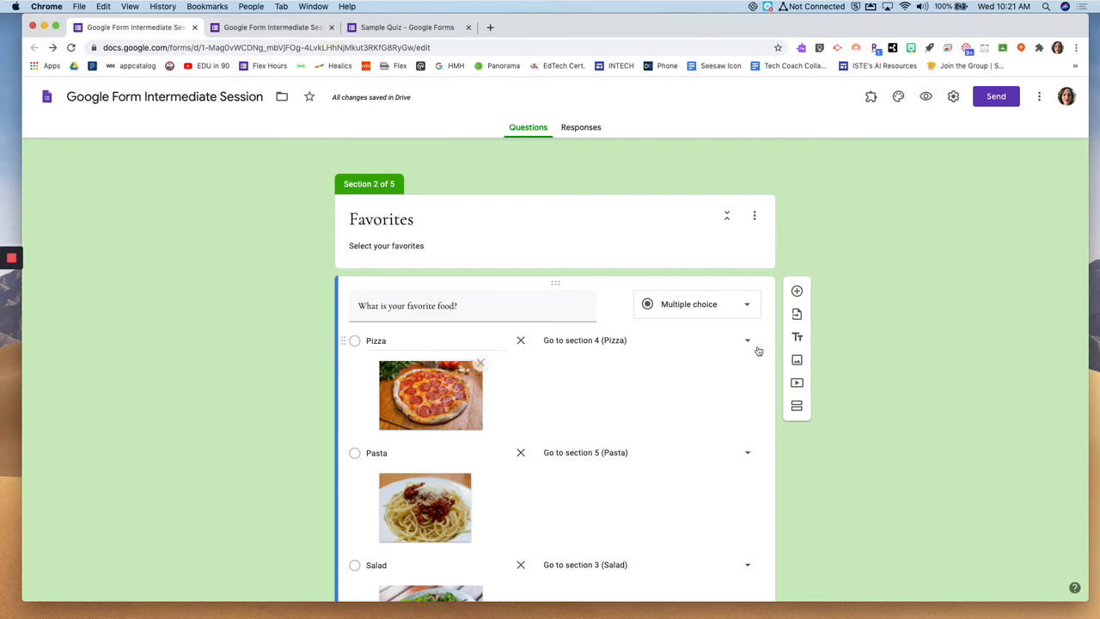
# - Review the section routing of each favorite food answer and the form's earlier questions
pyautogui.scroll(-2, 739, 344)
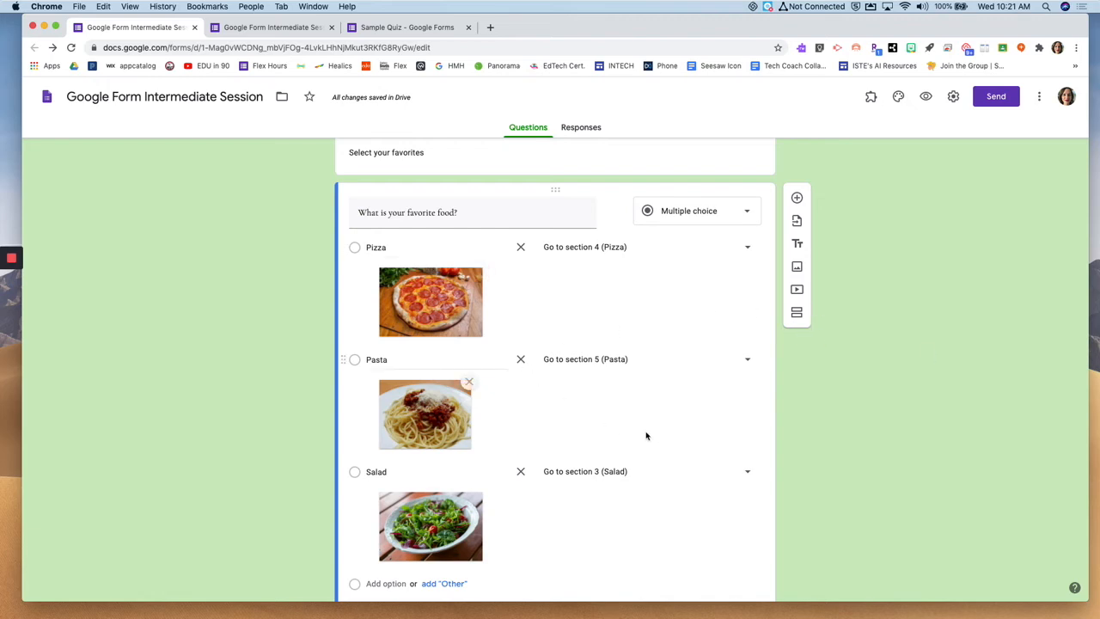
pyautogui.scroll(1, 568, 338)
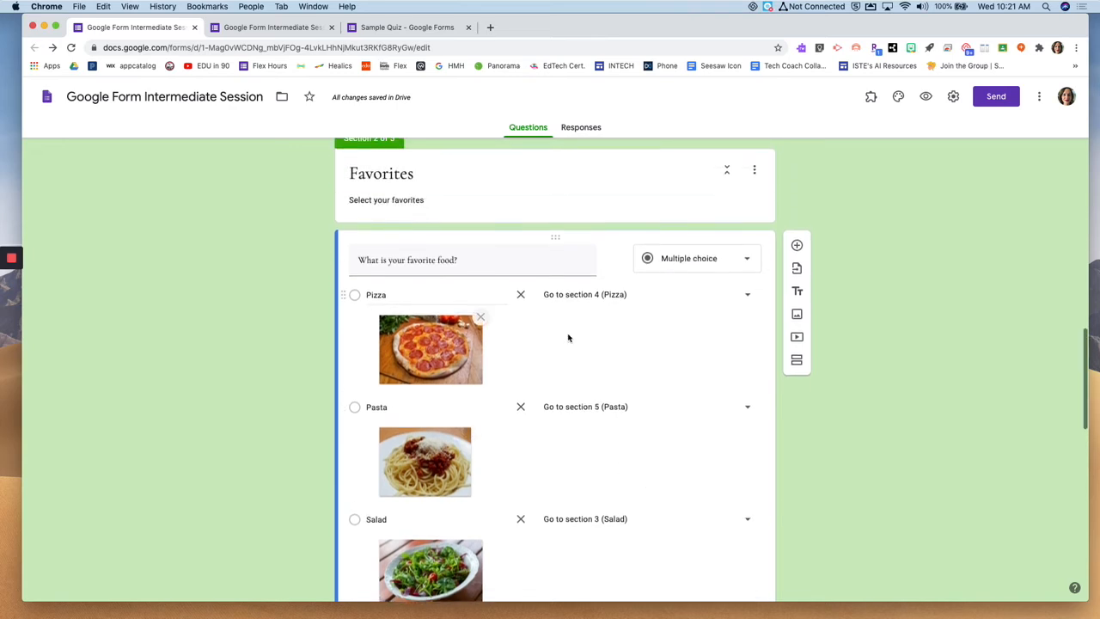
pyautogui.scroll(-2, 568, 338)
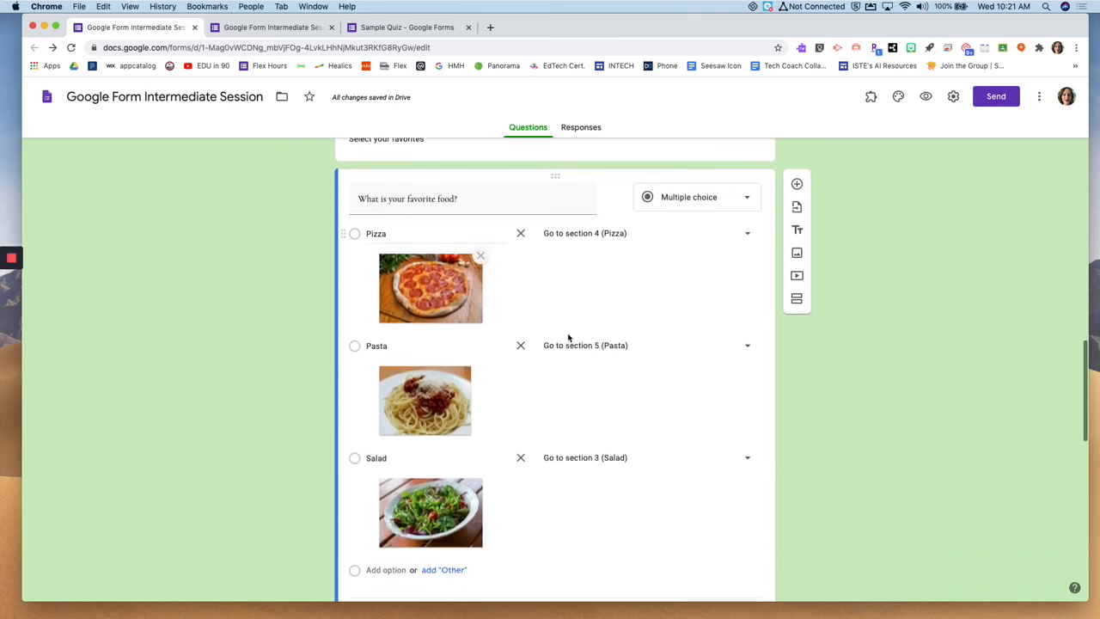
pyautogui.scroll(-1, 568, 337)
pyautogui.scroll(1, 567, 337)
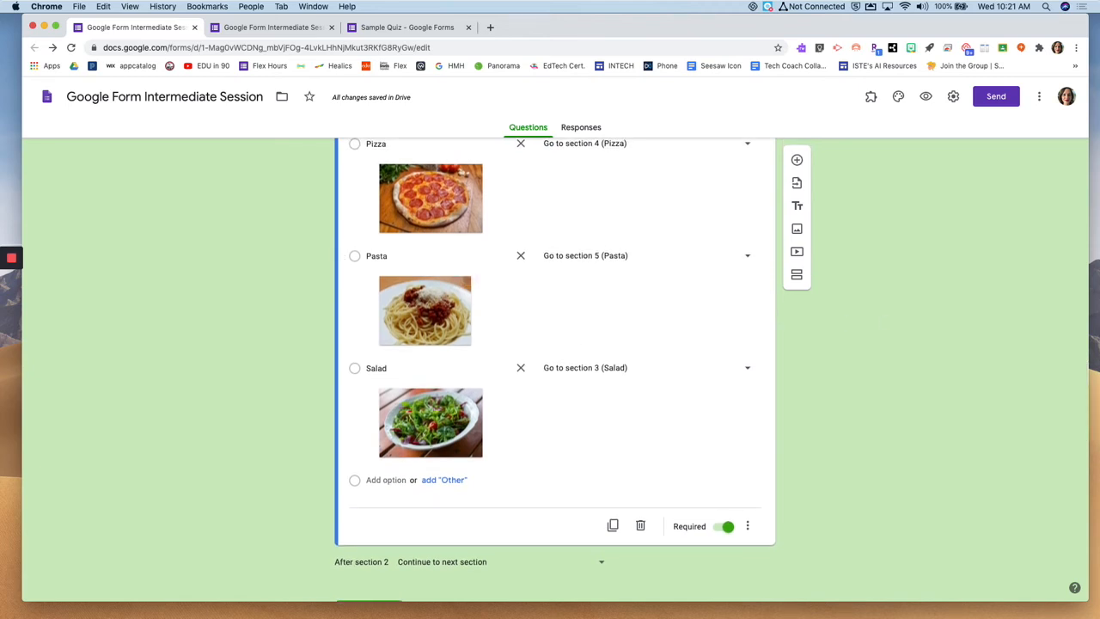
pyautogui.click(258, 256)
pyautogui.click(261, 274)
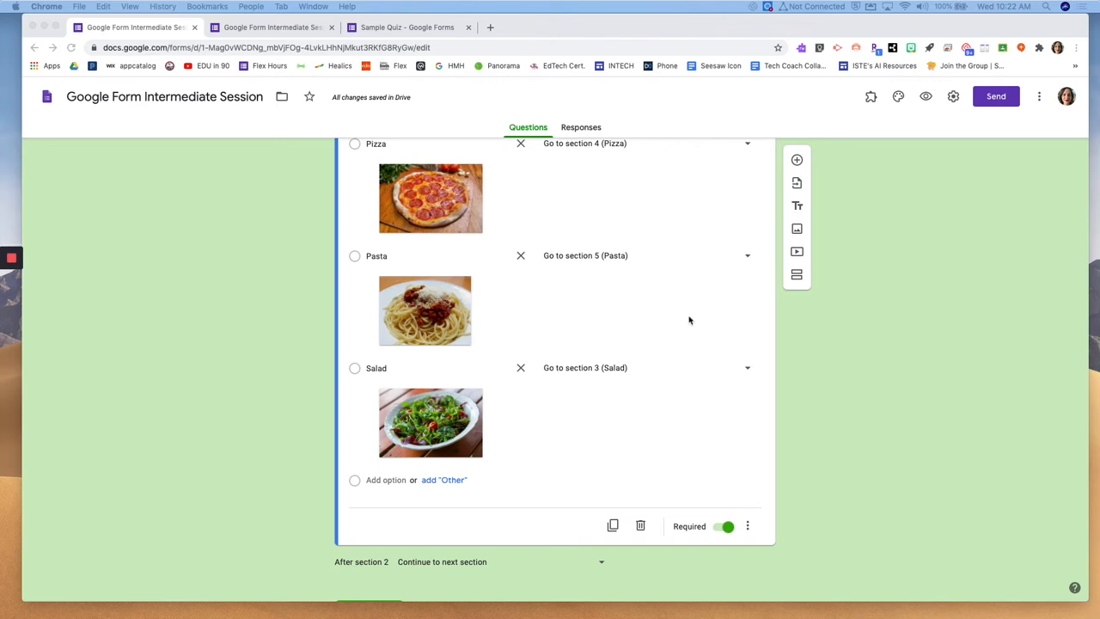
pyautogui.scroll(4, 688, 320)
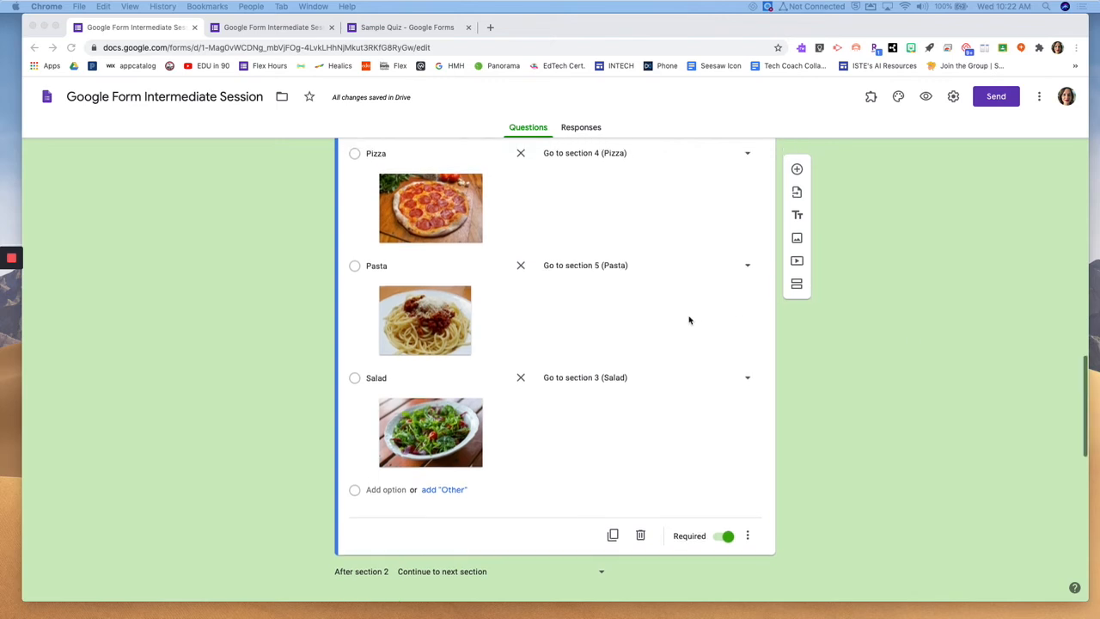
pyautogui.scroll(3, 688, 320)
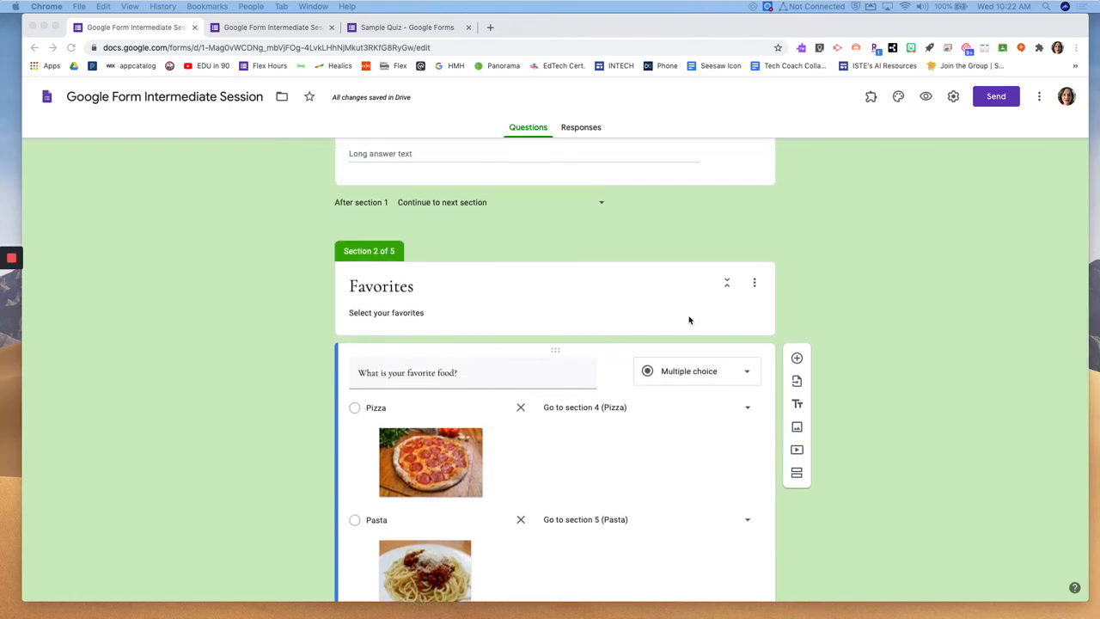
pyautogui.scroll(10, 688, 319)
pyautogui.scroll(11, 688, 320)
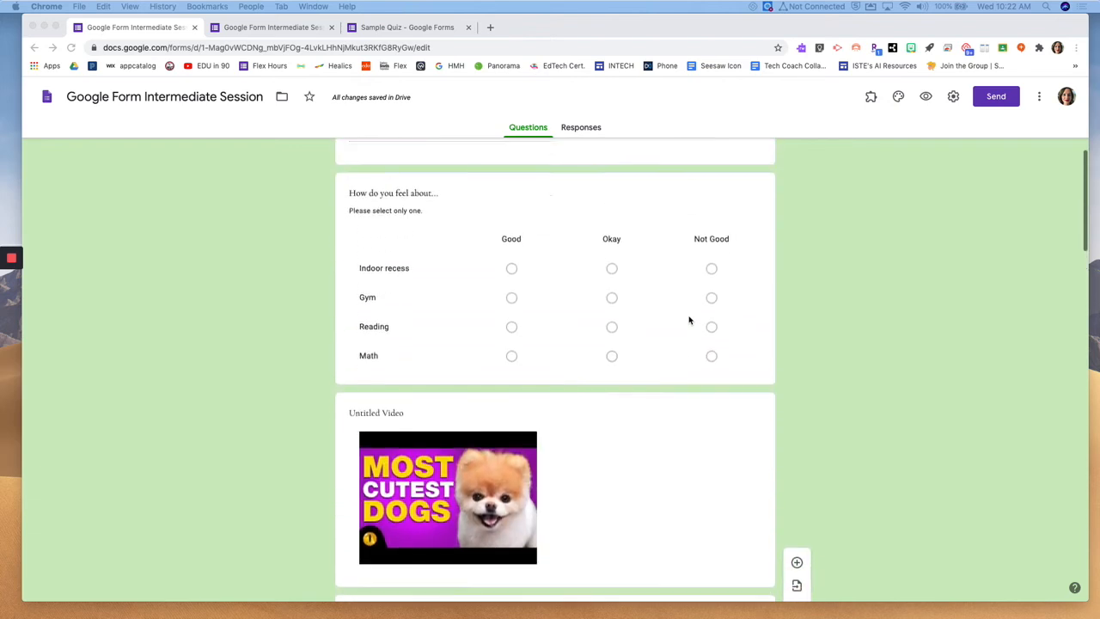
# - Remove the existing response validation from the question about how many days during the week are available to meet
pyautogui.scroll(1, 688, 320)
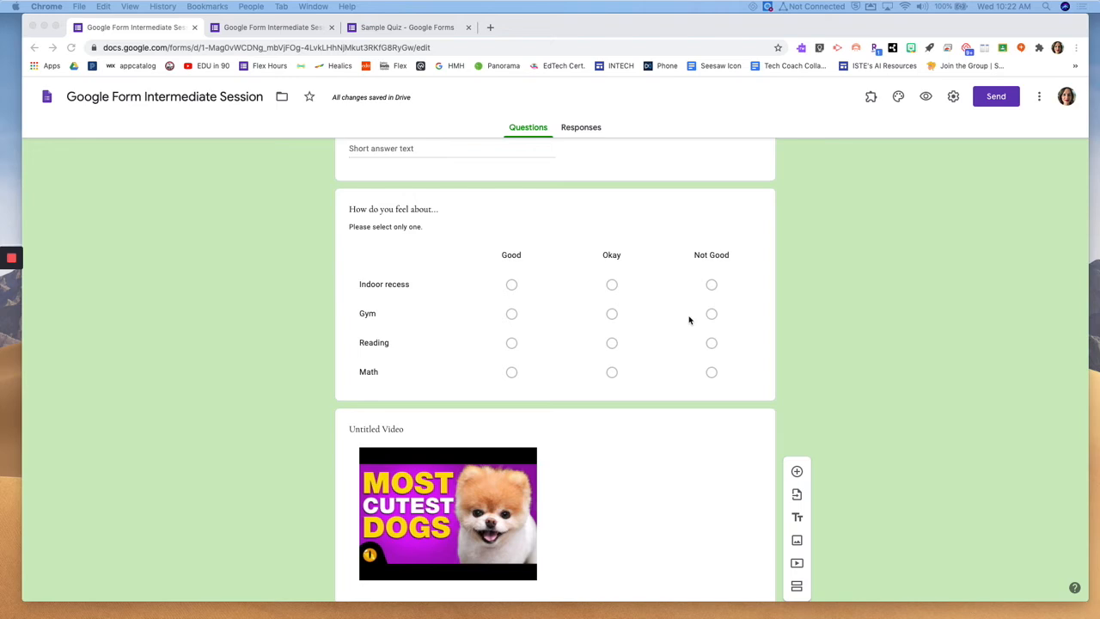
pyautogui.scroll(3, 688, 320)
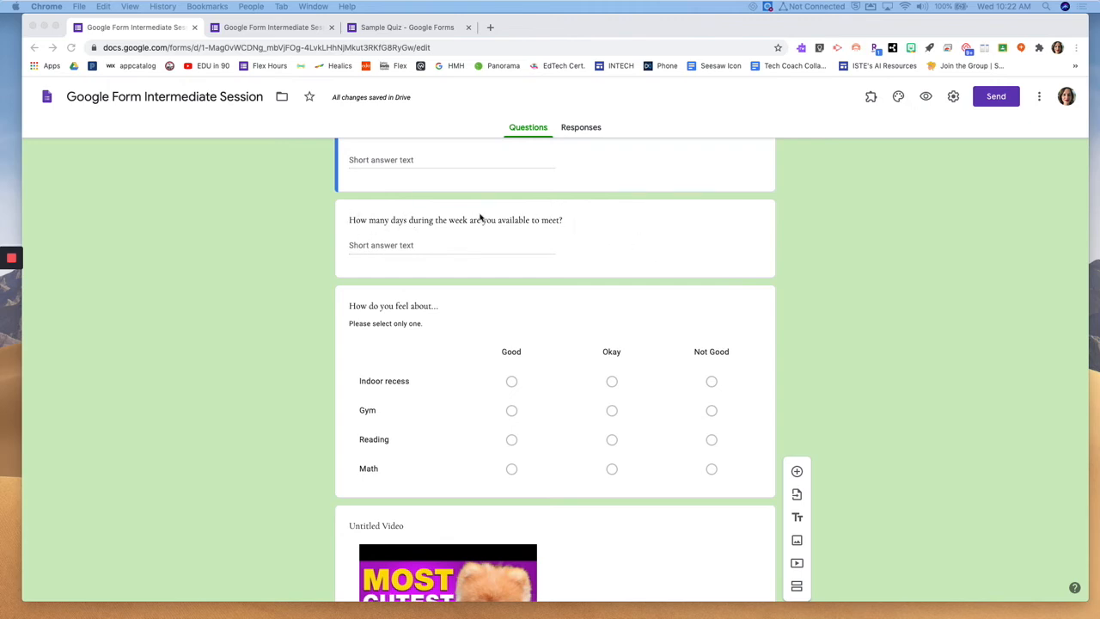
pyautogui.click(559, 212)
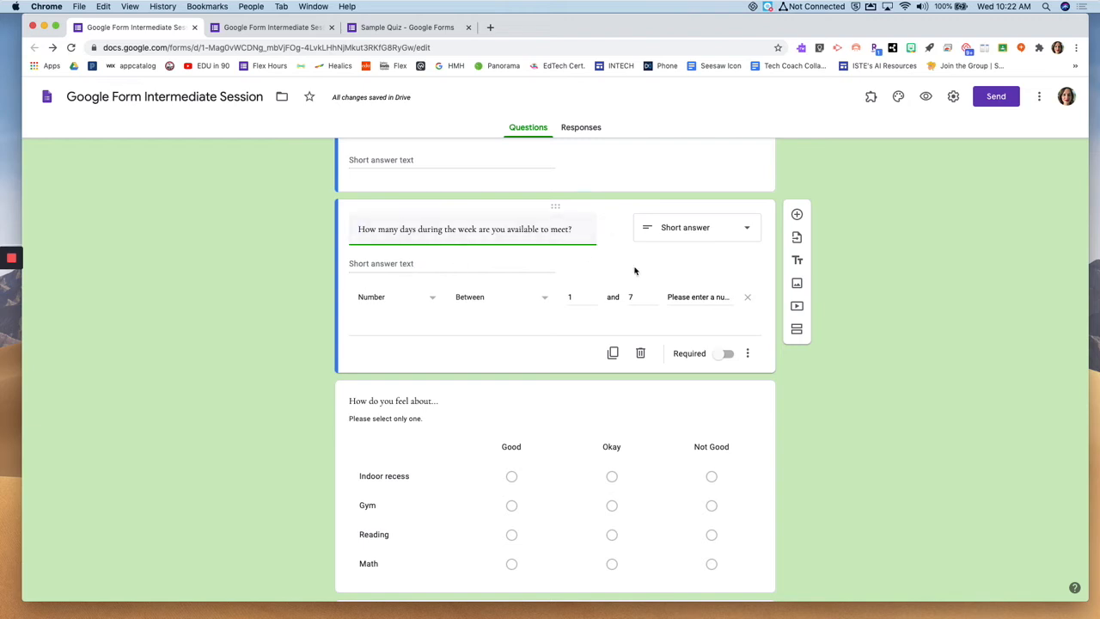
pyautogui.click(748, 355)
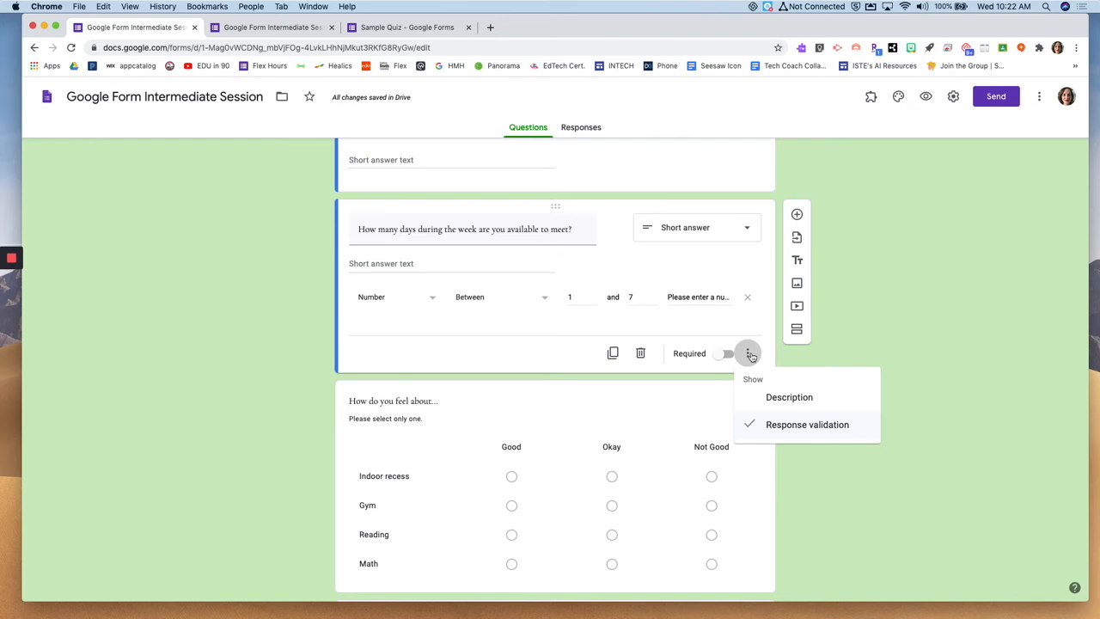
pyautogui.click(778, 426)
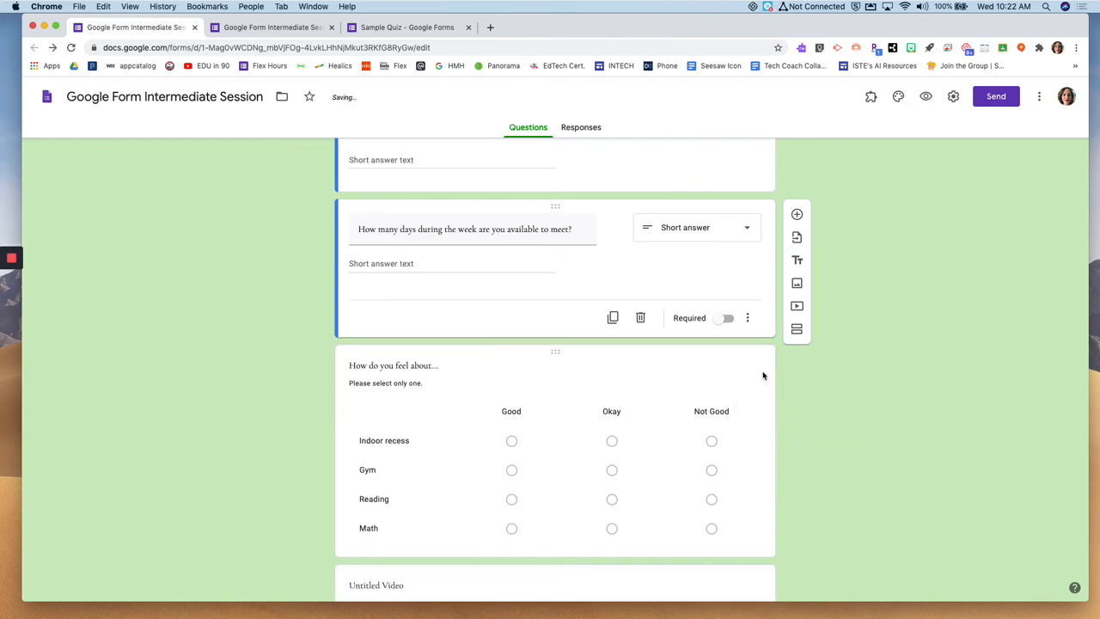
# - Add response validation to the available days question that accepts only a number between 1 and 7
pyautogui.click(748, 318)
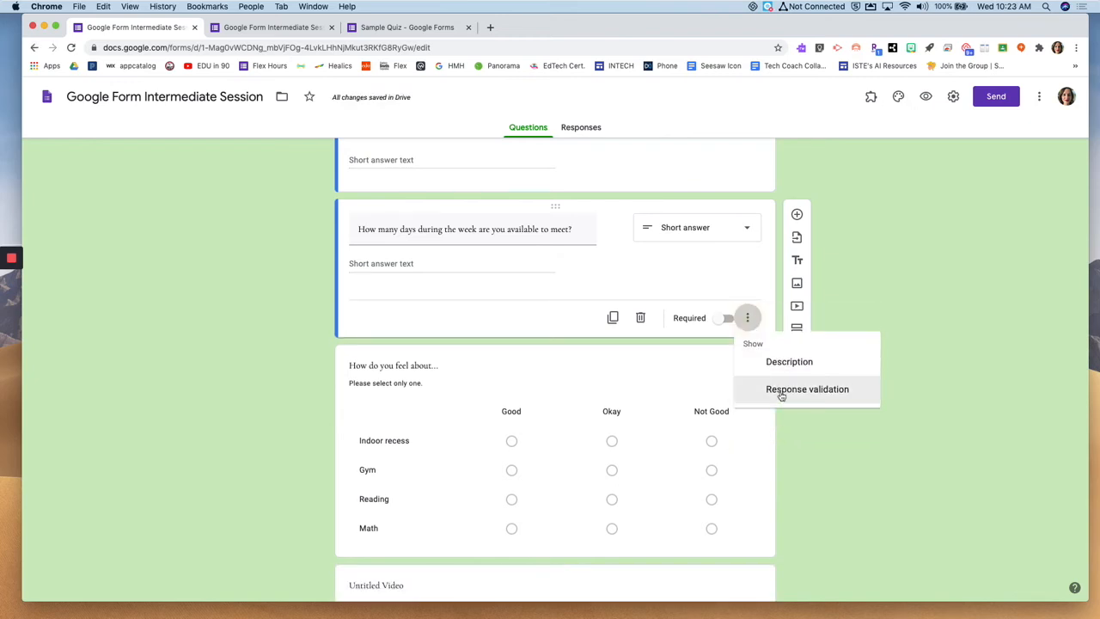
pyautogui.click(781, 394)
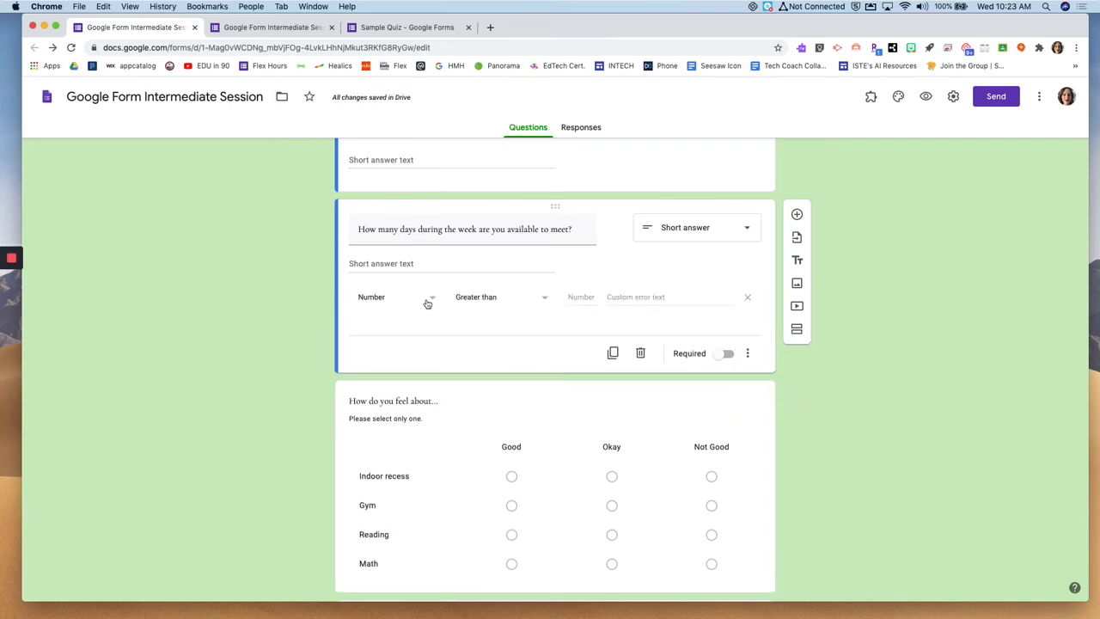
pyautogui.click(533, 303)
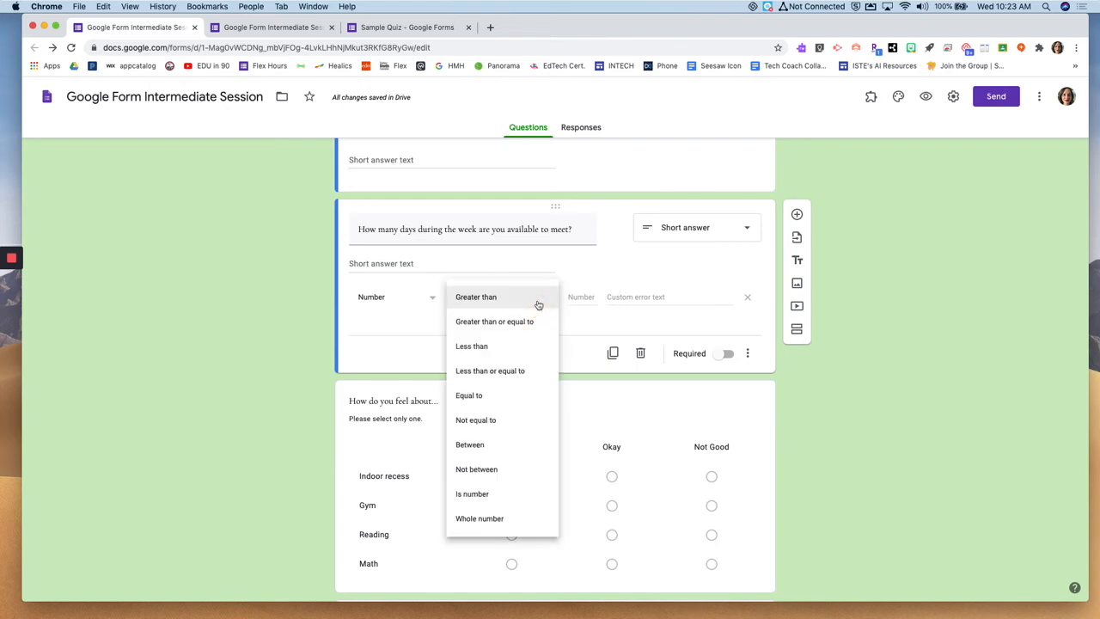
pyautogui.click(472, 445)
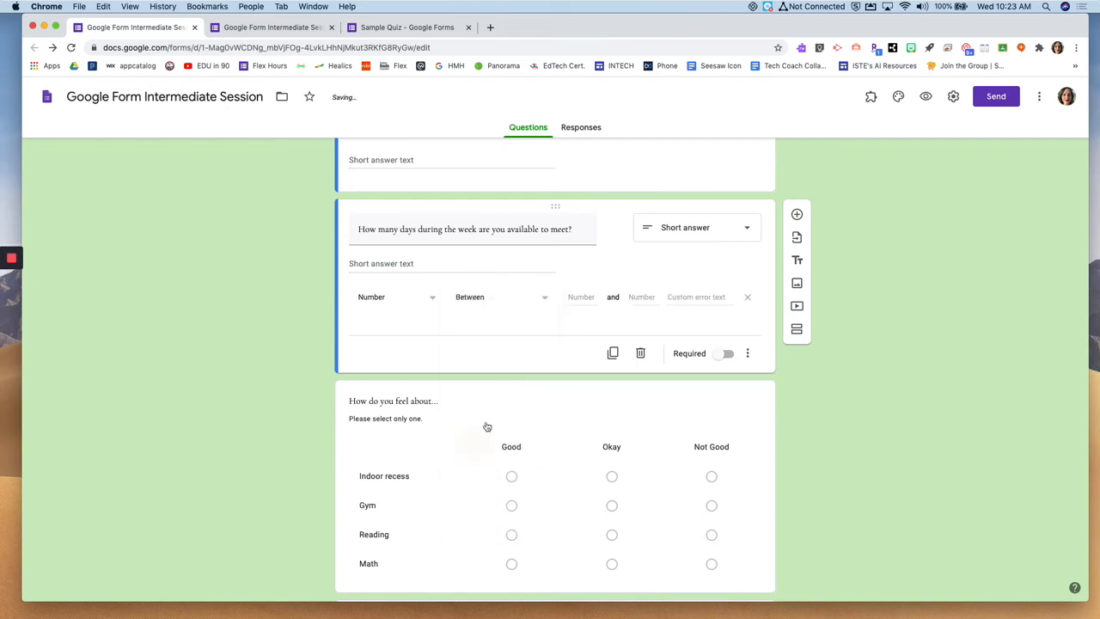
pyautogui.click(582, 298)
pyautogui.write('1')
pyautogui.click(633, 297)
pyautogui.write('7')
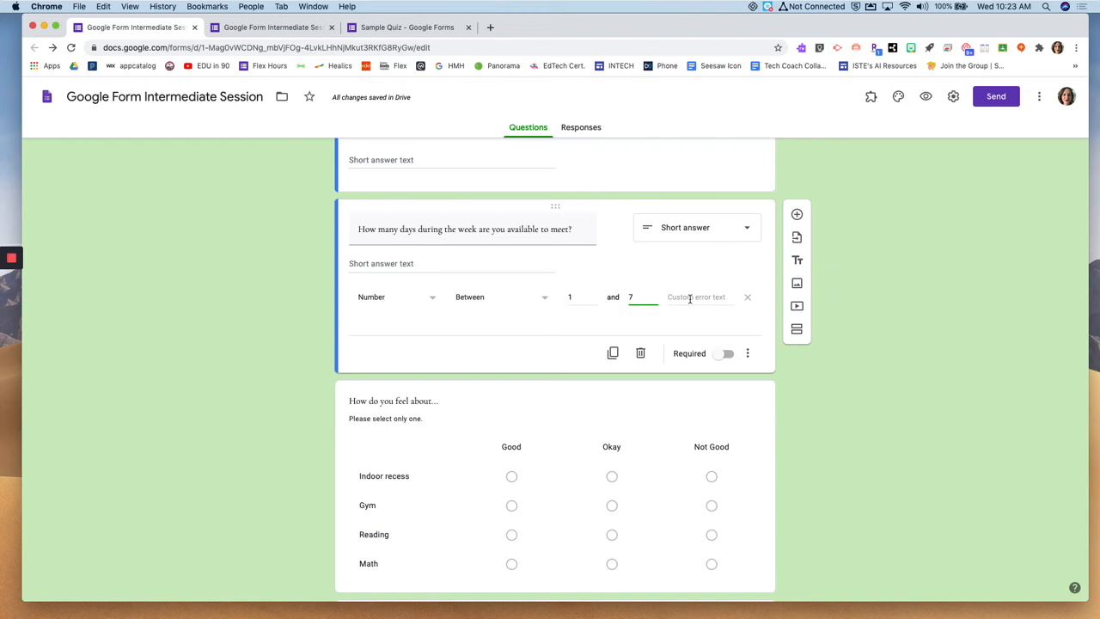
# - Set the custom error text to "Please type in a number 1-7" and make the available days question required
pyautogui.click(689, 297)
pyautogui.write('Ple')
pyautogui.write('ase type in a number 1-')
pyautogui.write('7')
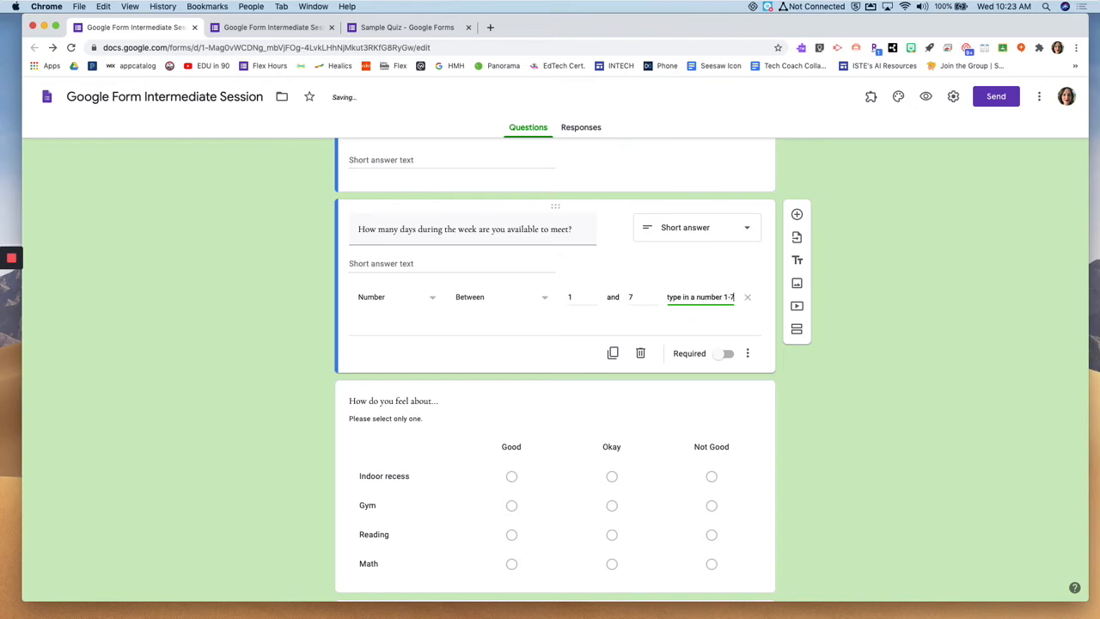
pyautogui.click(722, 355)
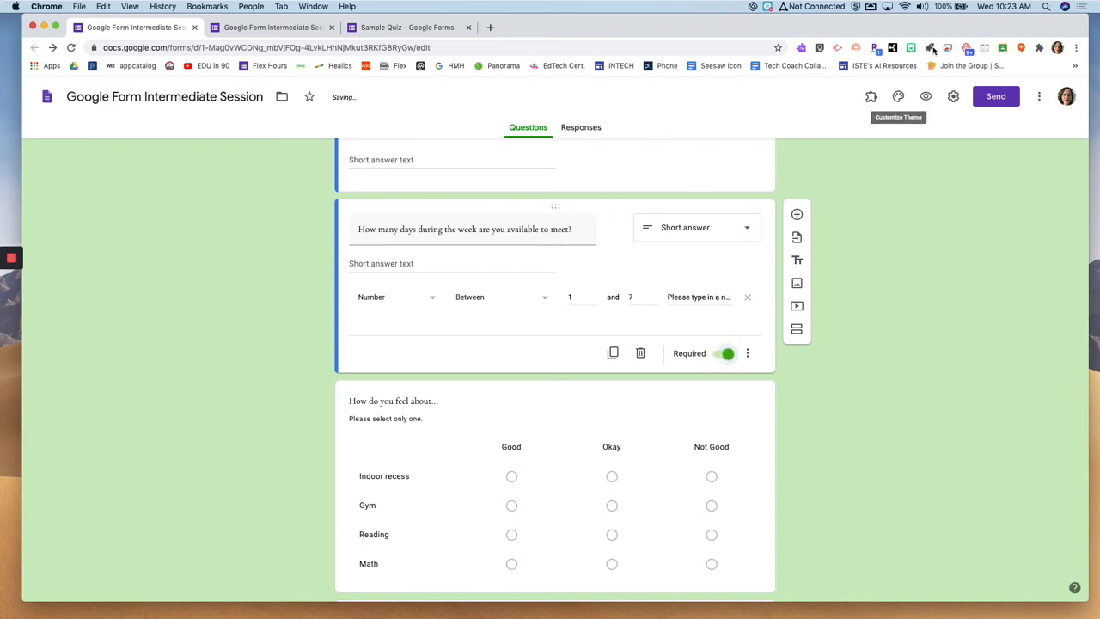
# - Preview the form and test the validation by answering the available days question with "two"
pyautogui.click(923, 97)
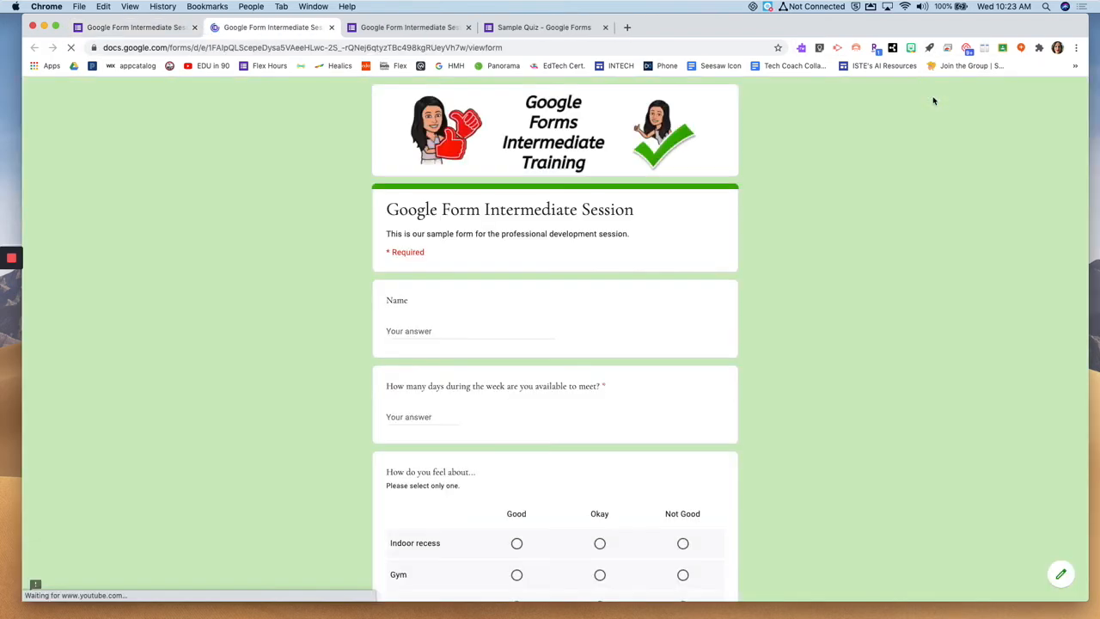
pyautogui.scroll(-5, 618, 393)
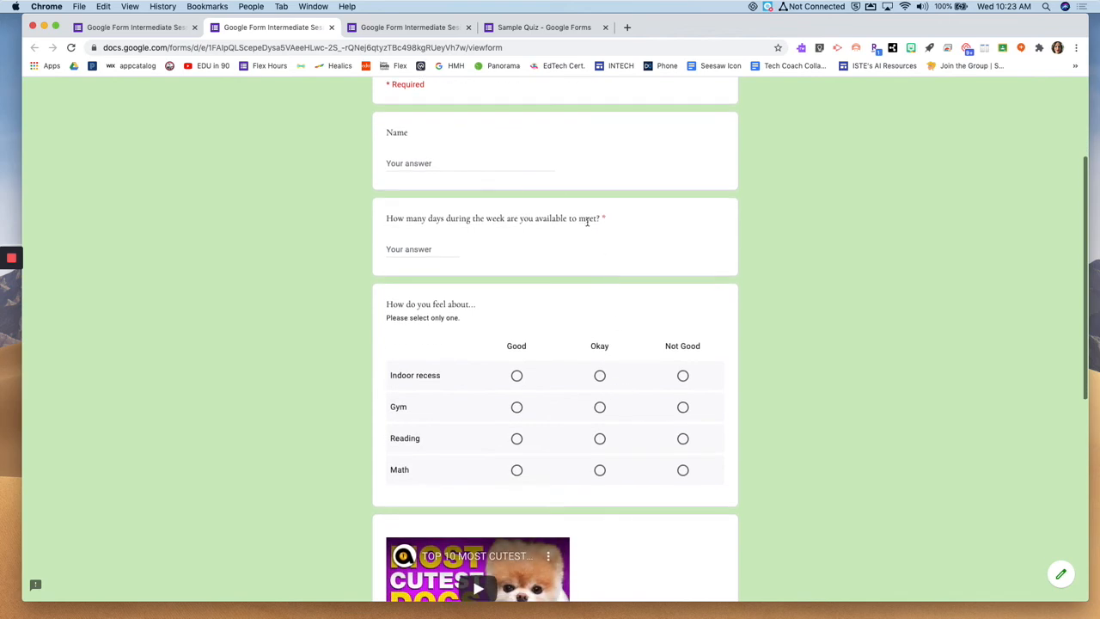
pyautogui.click(417, 250)
pyautogui.write('two')
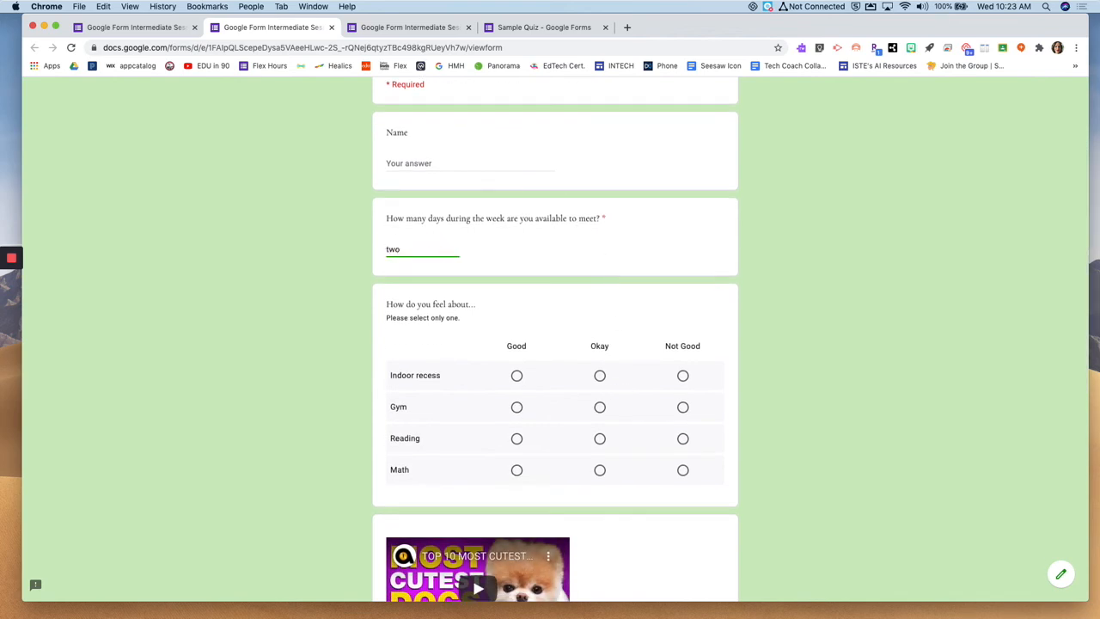
pyautogui.click(533, 297)
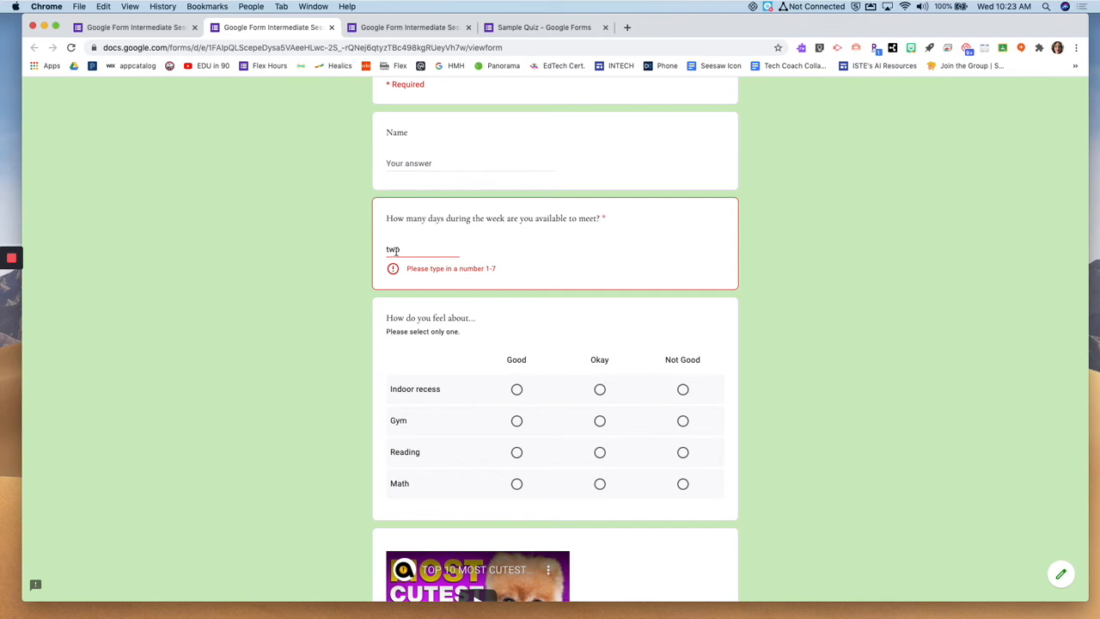
# - Replace the available days answer with 2 and return to the form editor
pyautogui.moveTo(404, 252); pyautogui.dragTo(363, 253)
pyautogui.write('2')
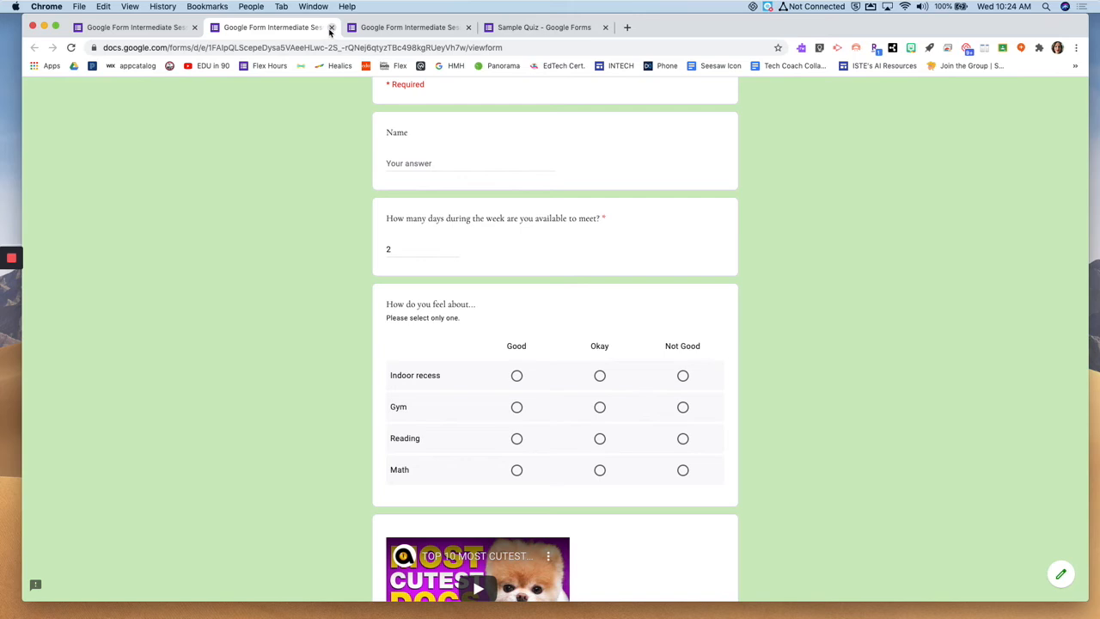
pyautogui.click(115, 31)
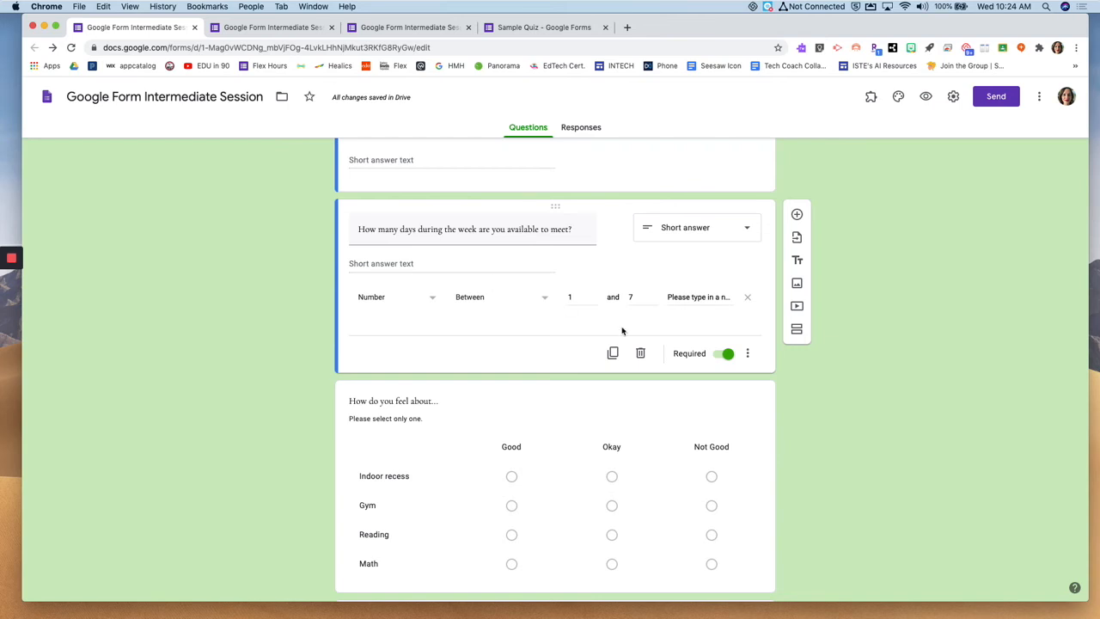
pyautogui.scroll(1, 662, 256)
pyautogui.scroll(-3, 661, 255)
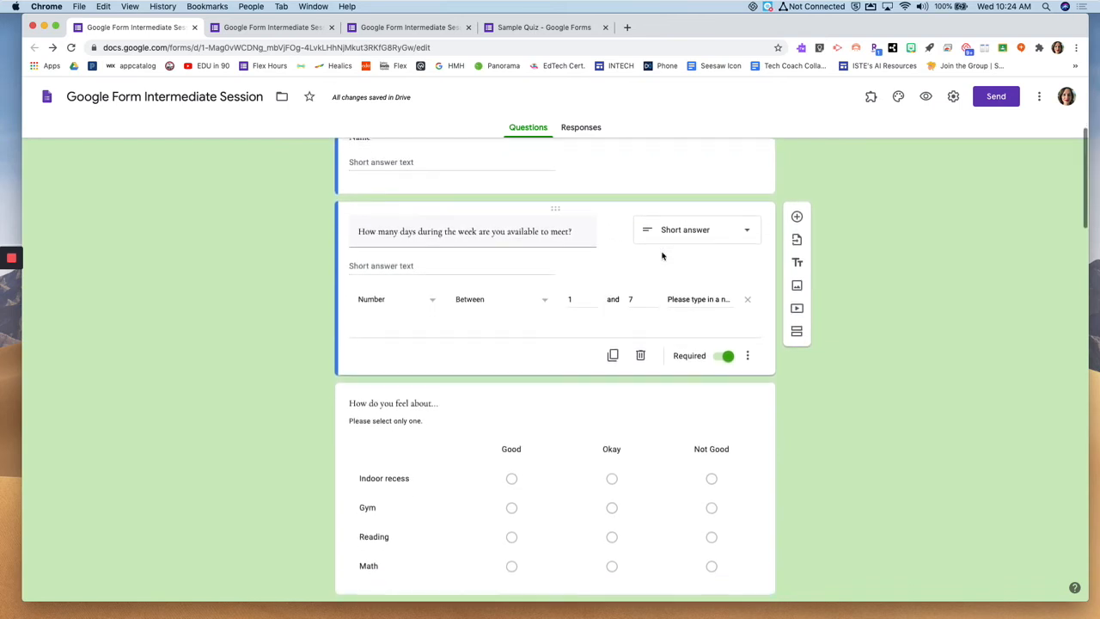
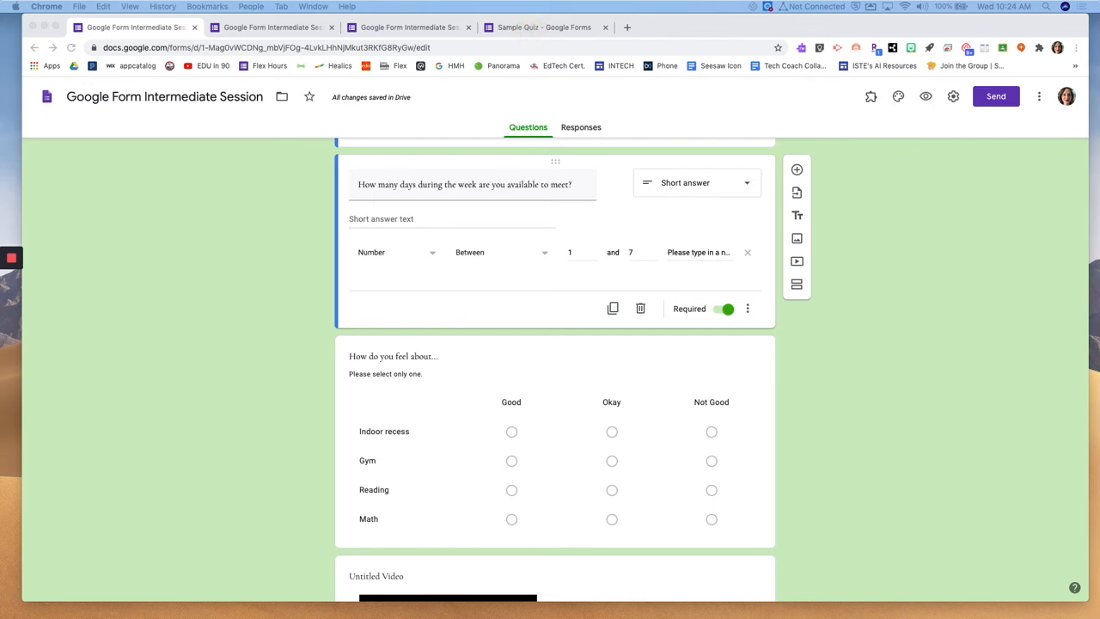
# - Check the form's collected responses and go back to its questions
pyautogui.scroll(5, 907, 317)
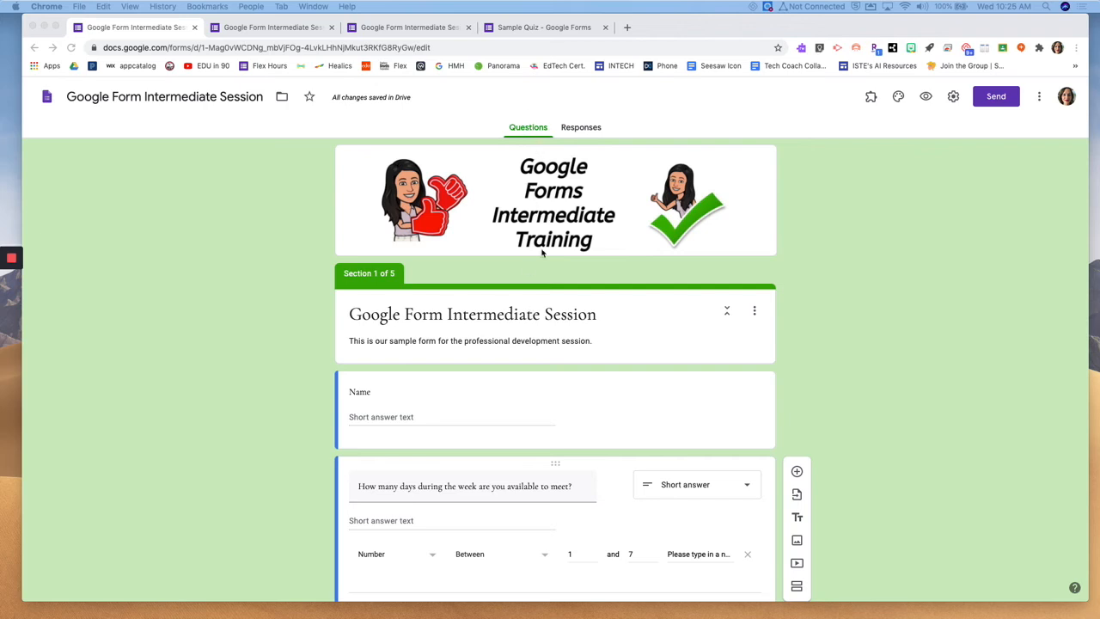
pyautogui.click(580, 129)
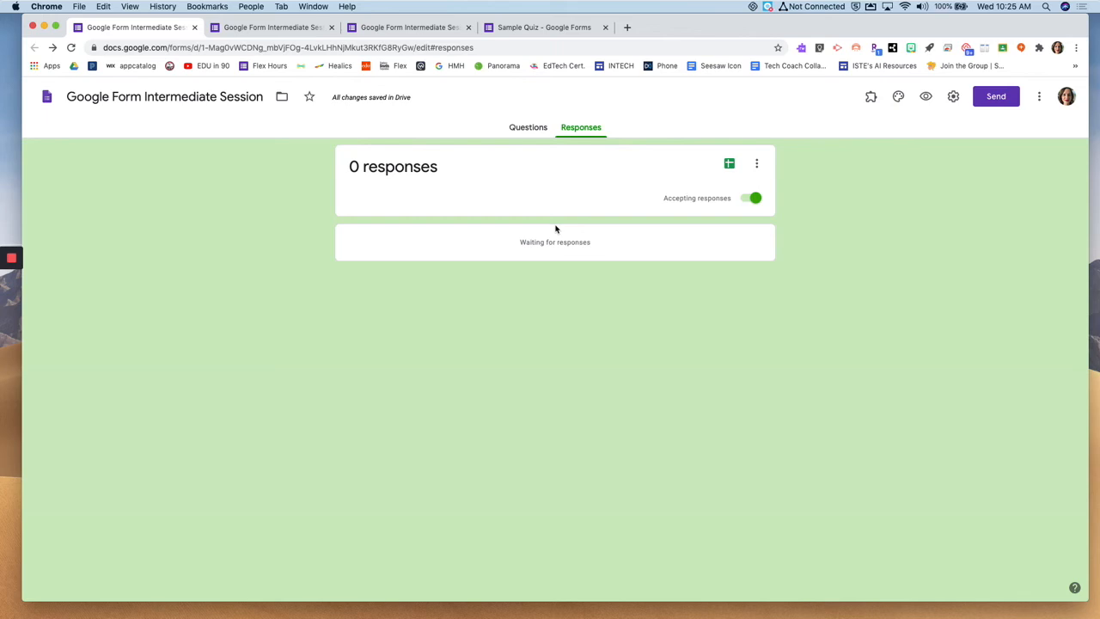
pyautogui.click(528, 129)
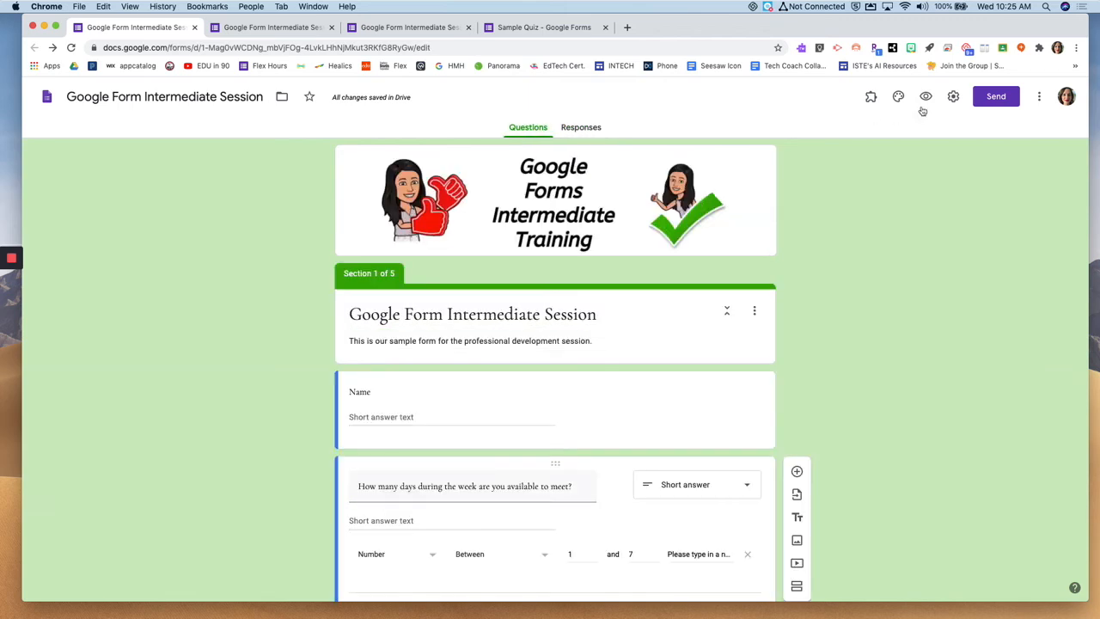
# - Preview the form, fill in a placeholder name, and answer 2 for the available days
pyautogui.click(925, 97)
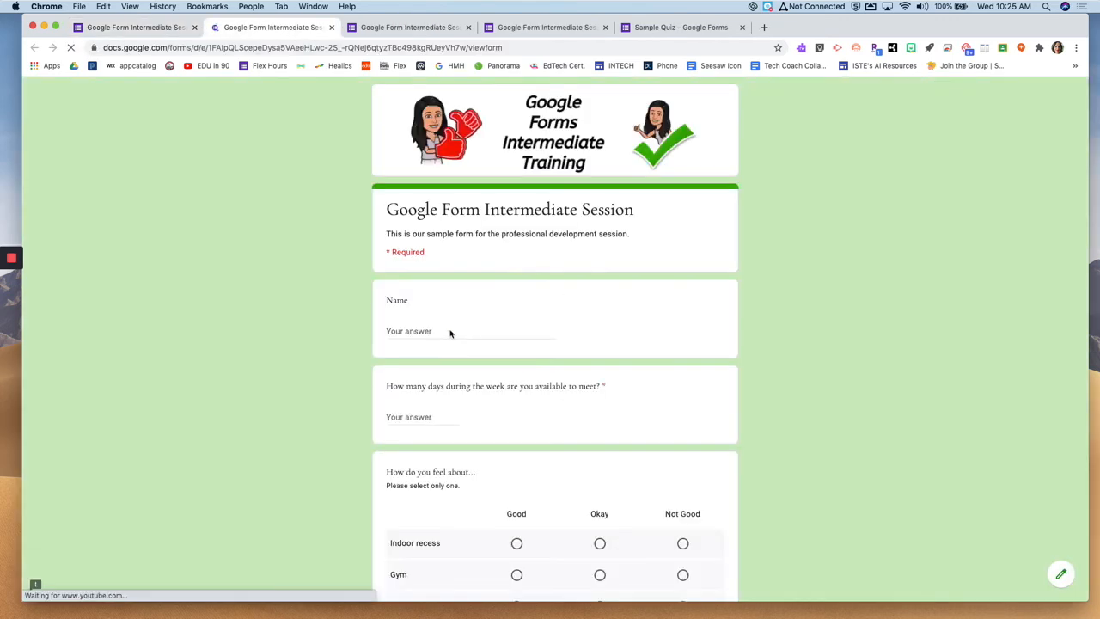
pyautogui.click(449, 332)
pyautogui.write('jksd')
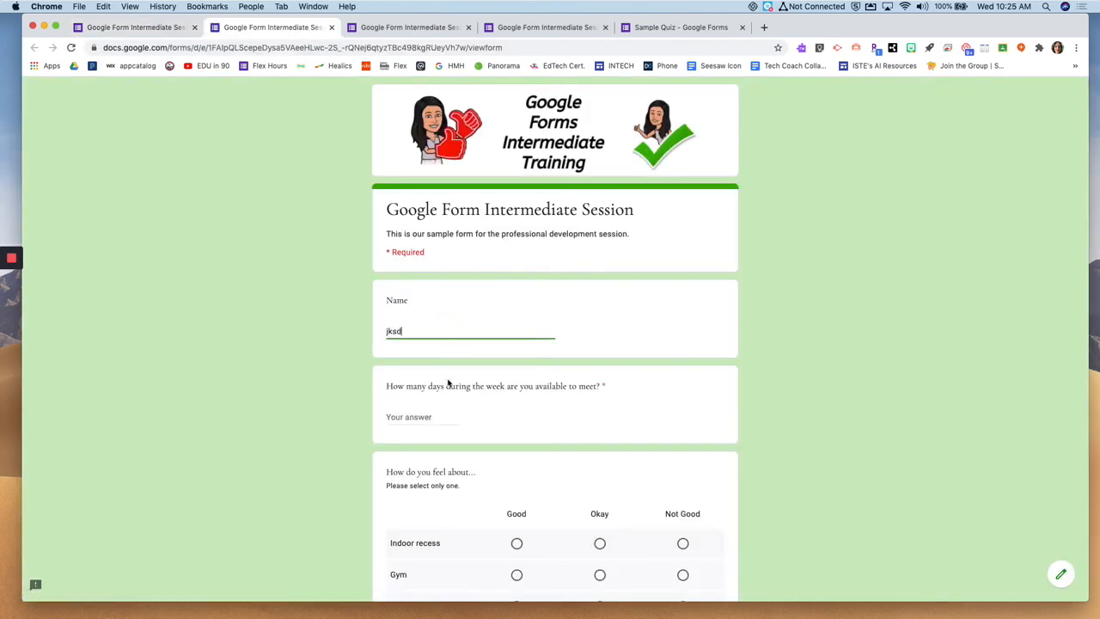
pyautogui.click(434, 417)
pyautogui.write('2')
# - Rate Indoor recess as Good, Gym as Okay, Reading as Not Good, and Math as Okay in the feelings grid
pyautogui.scroll(-5, 444, 449)
pyautogui.click(516, 307)
pyautogui.click(599, 337)
pyautogui.click(682, 370)
pyautogui.click(599, 400)
# - Choose Save Time Communicating as the attended session, enter "sw" and "s" as the optional feedback, and continue to the next section
pyautogui.scroll(-5, 604, 402)
pyautogui.click(567, 296)
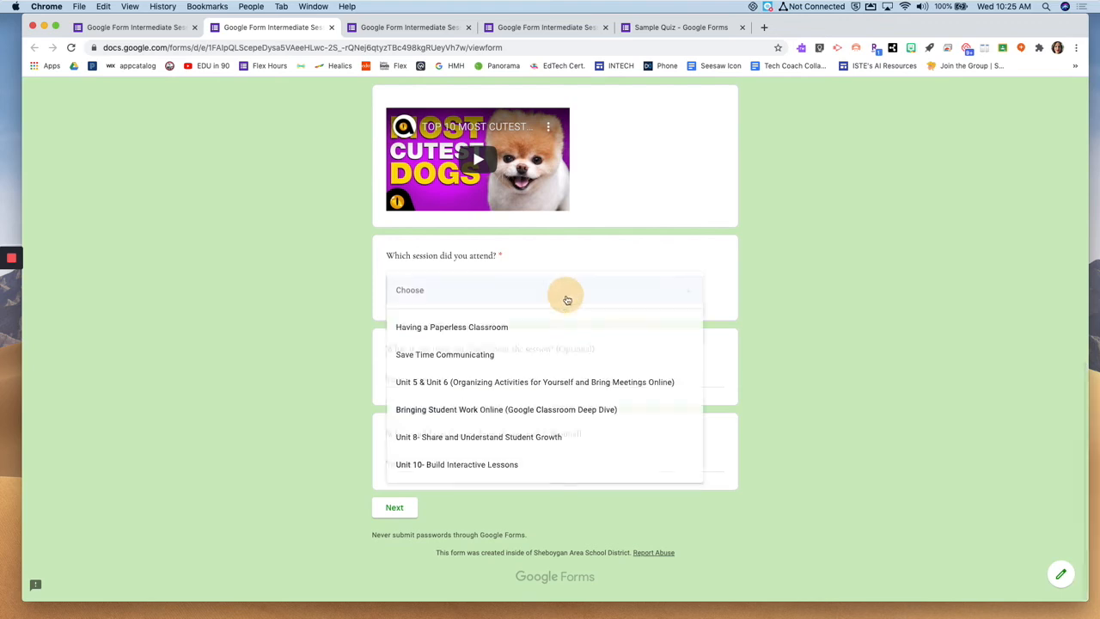
pyautogui.click(458, 354)
pyautogui.click(422, 375)
pyautogui.write('sw')
pyautogui.click(418, 462)
pyautogui.write('s')
pyautogui.click(401, 510)
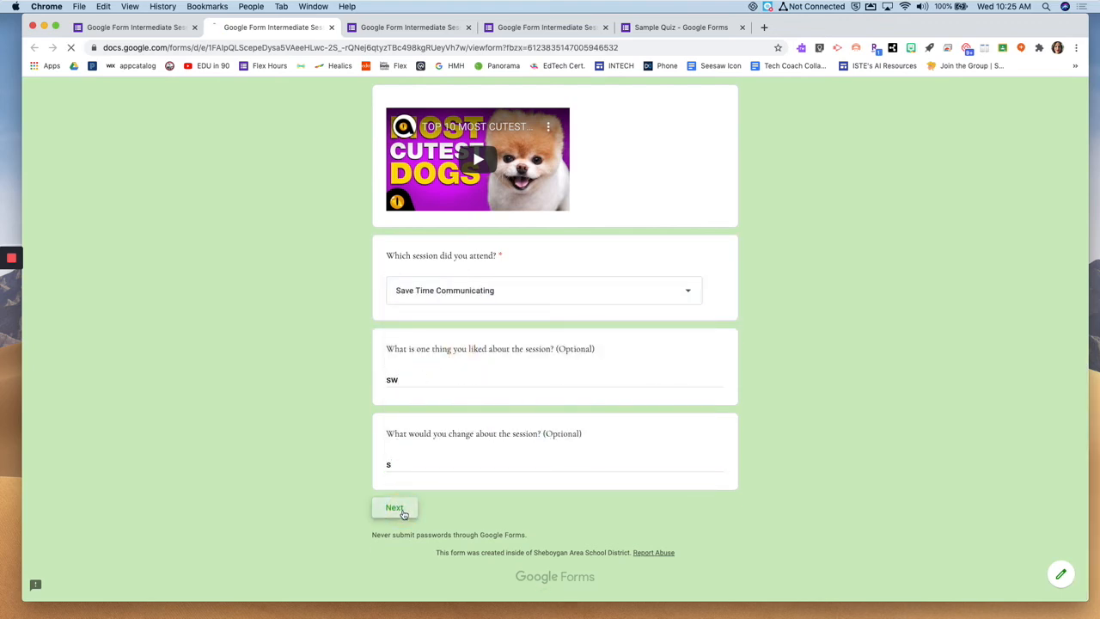
# - Answer Pasta as the favorite food, continue to its section, and submit the form
pyautogui.scroll(-3, 528, 436)
pyautogui.click(571, 367)
pyautogui.click(449, 563)
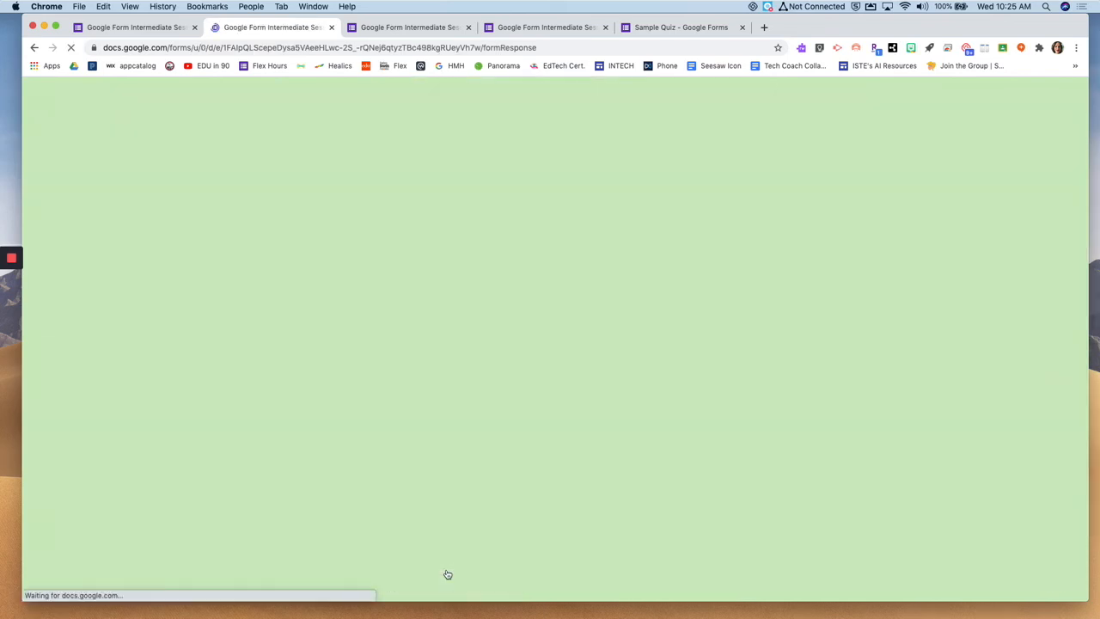
pyautogui.click(451, 286)
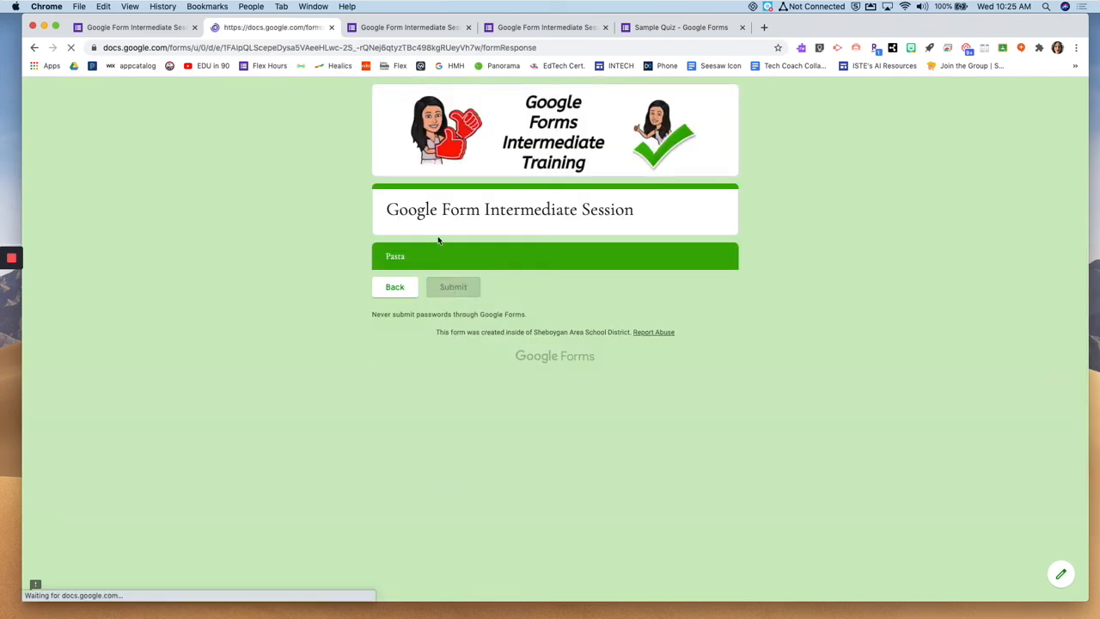
# - Return to the form editor and review the submitted response summary from the Name question through the food sections
pyautogui.click(143, 31)
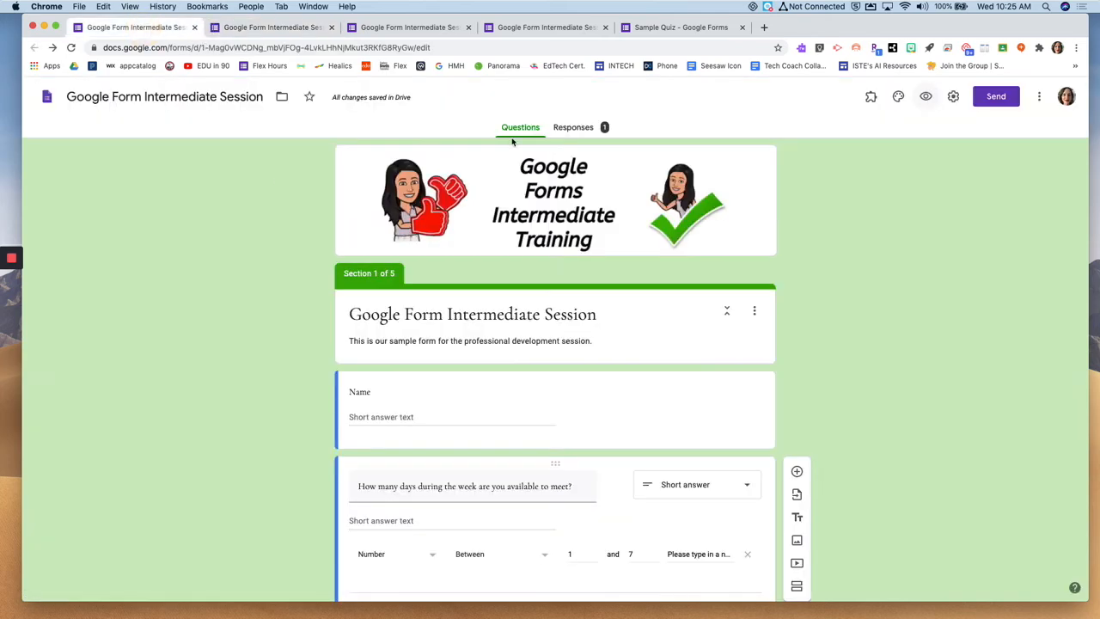
pyautogui.click(578, 128)
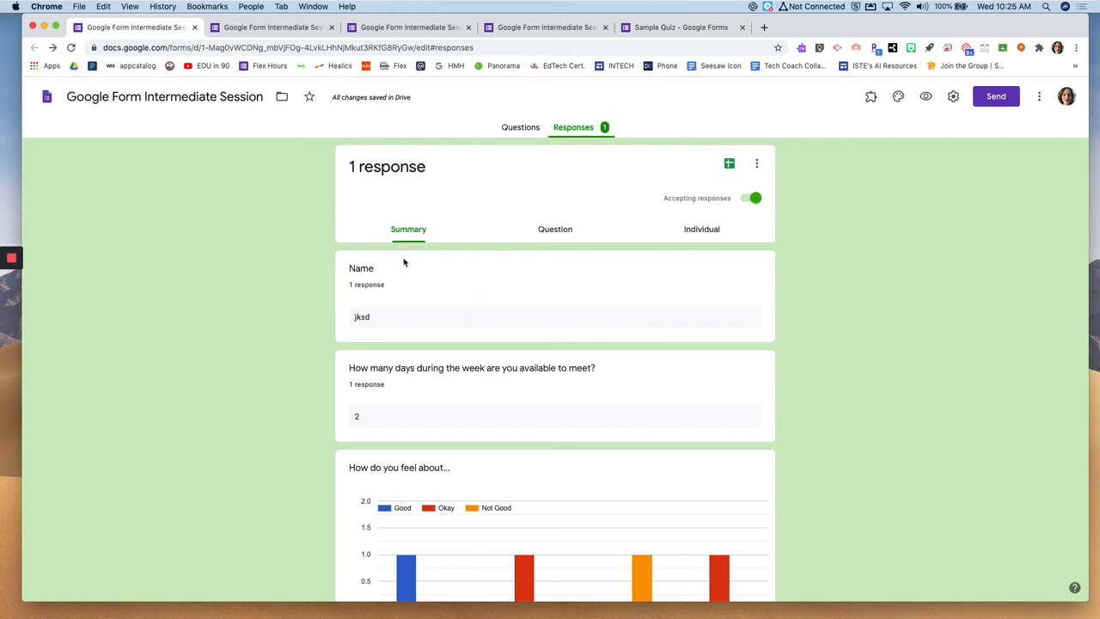
pyautogui.scroll(-2, 409, 323)
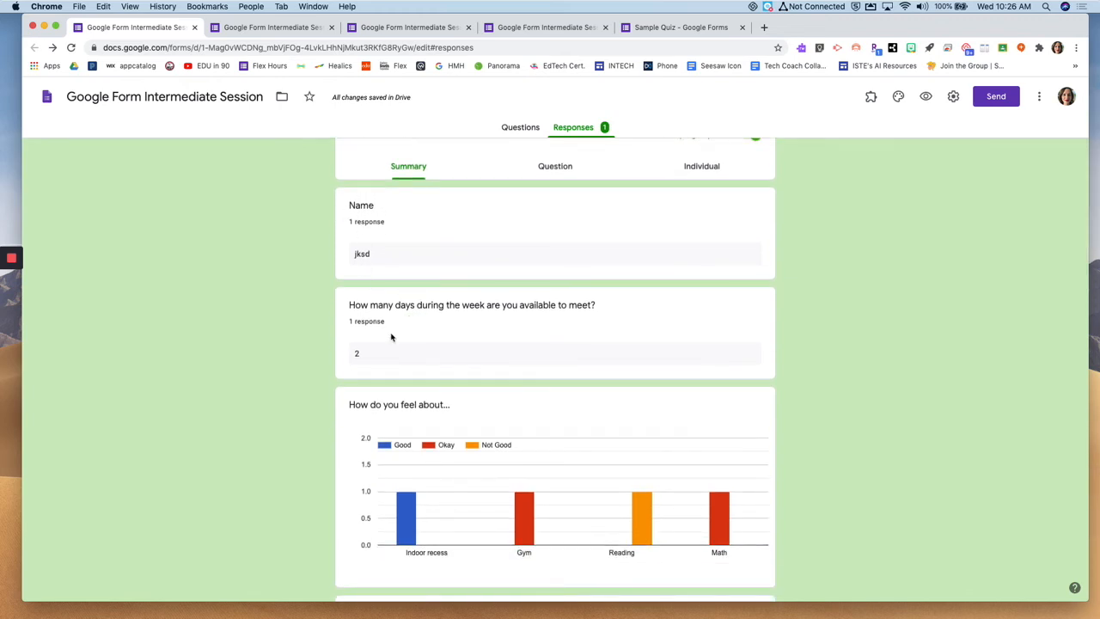
pyautogui.scroll(-1, 401, 320)
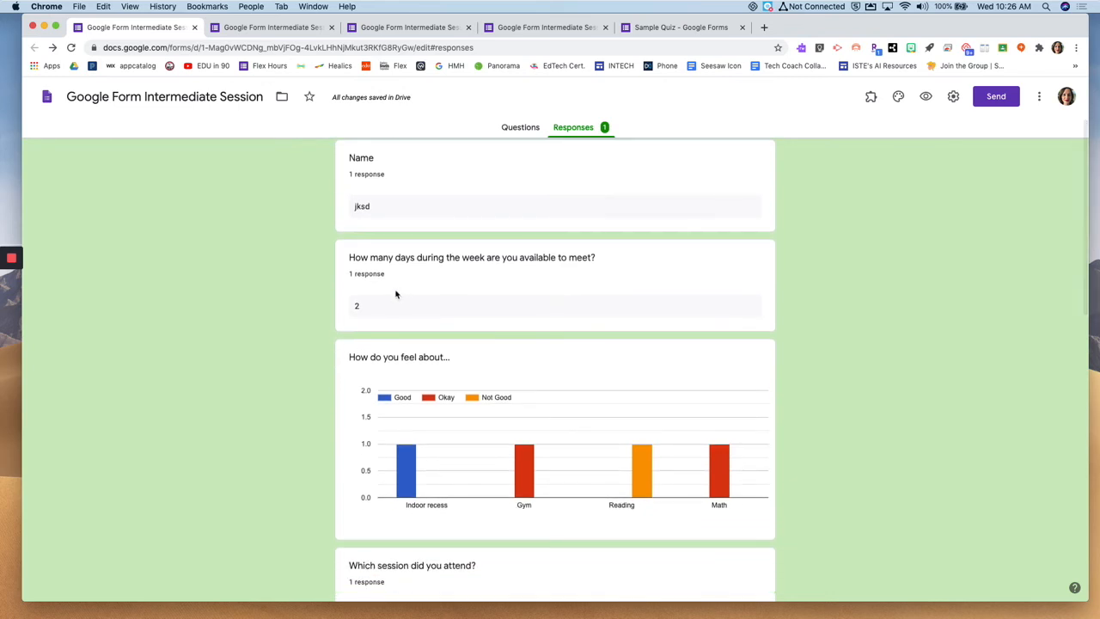
pyautogui.scroll(-2, 448, 462)
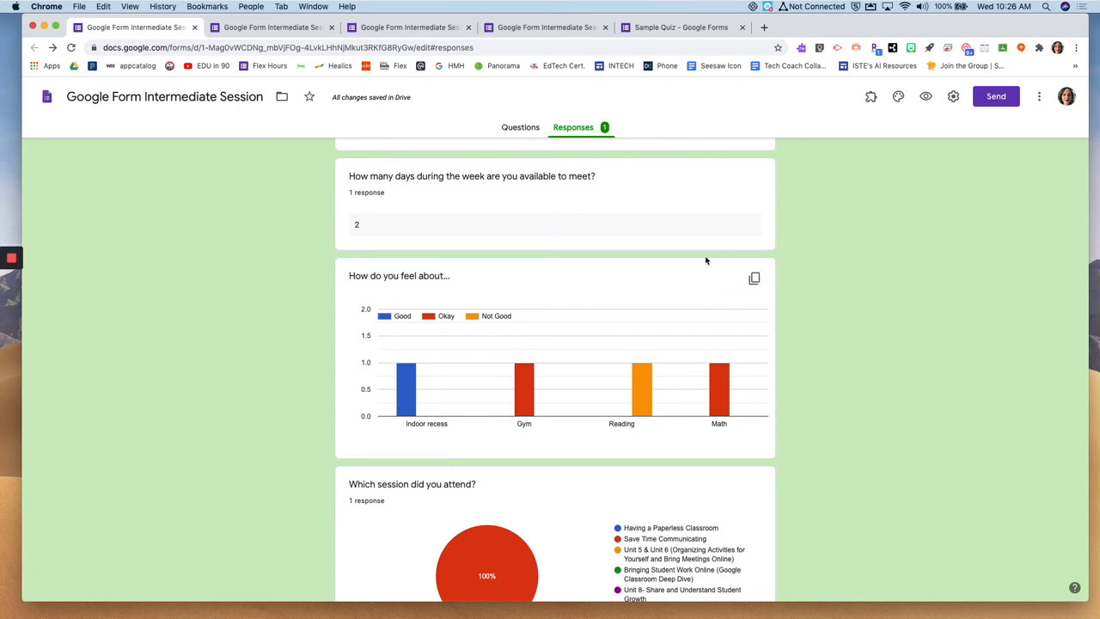
pyautogui.scroll(-2, 524, 416)
pyautogui.scroll(-3, 524, 417)
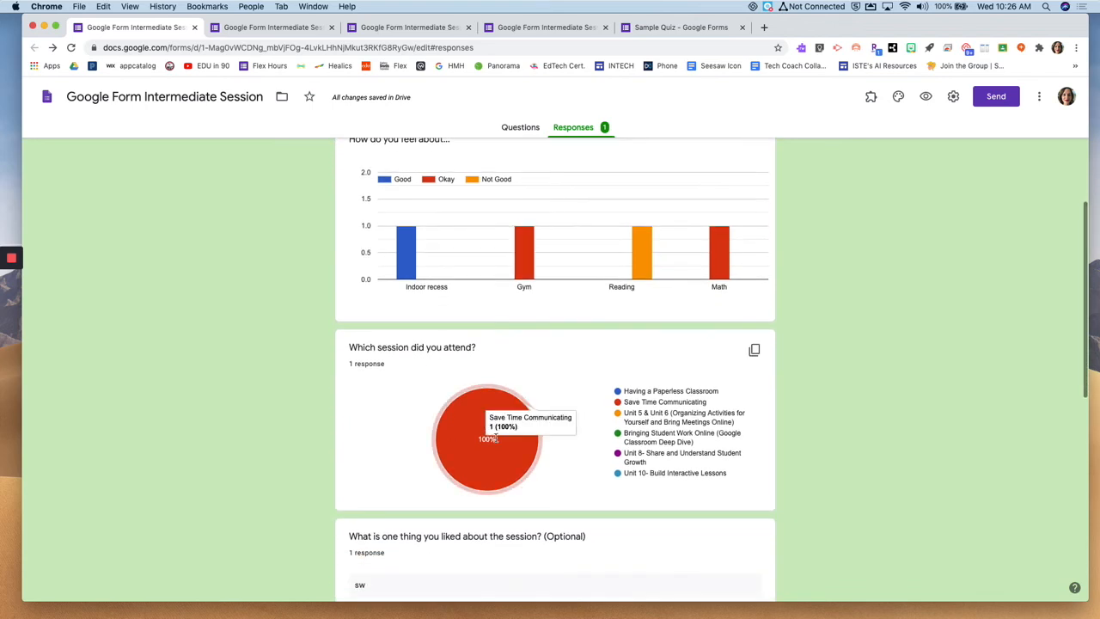
pyautogui.scroll(-2, 504, 444)
pyautogui.scroll(-10, 504, 444)
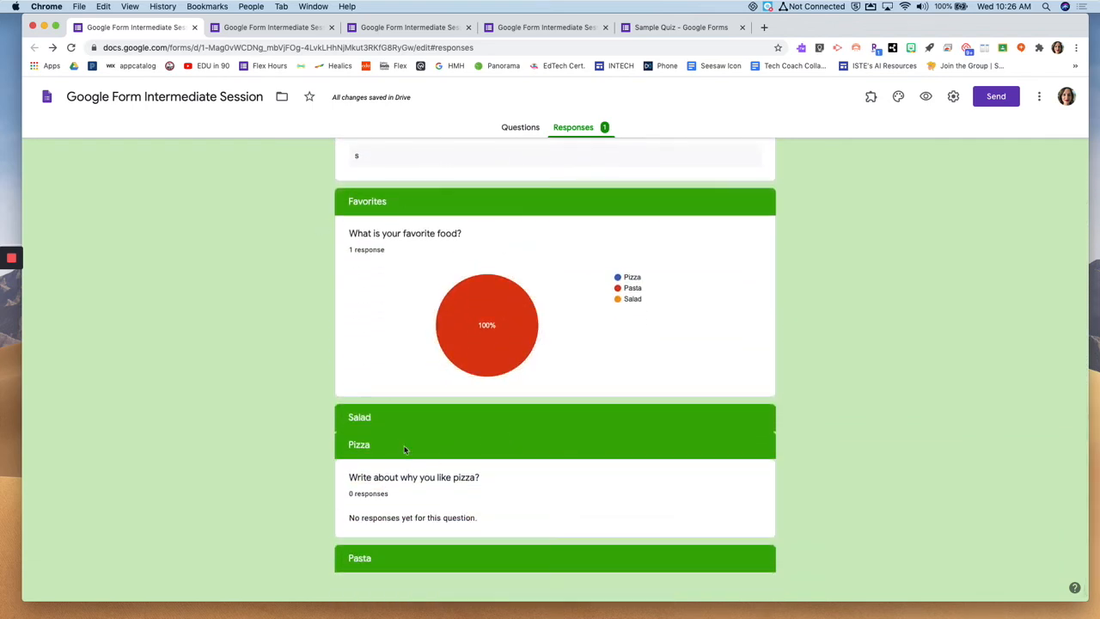
pyautogui.scroll(15, 404, 490)
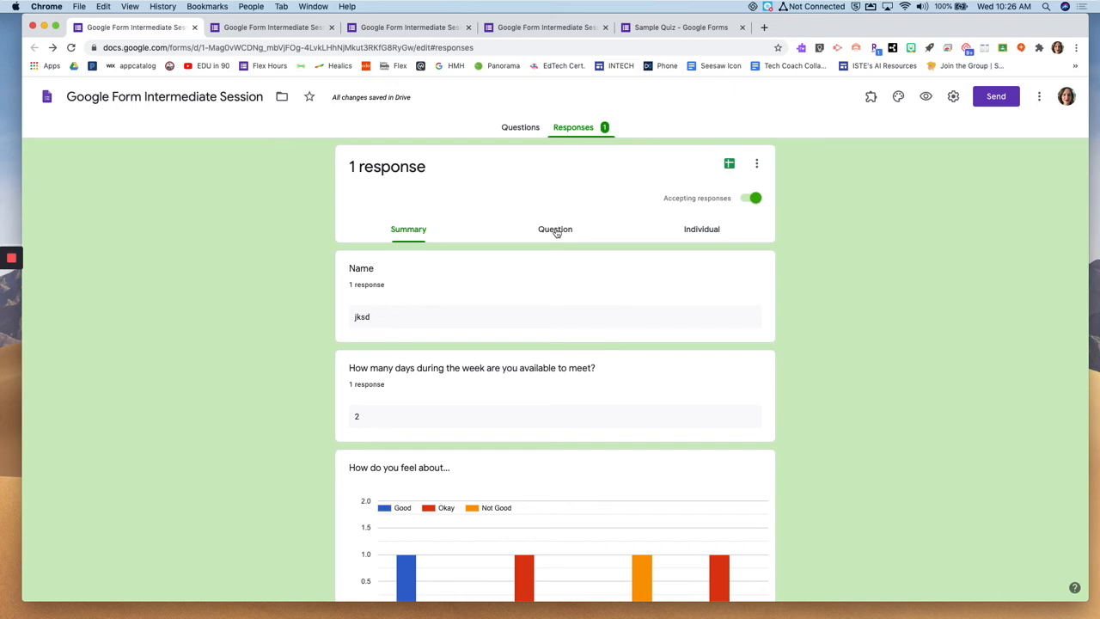
# - View the responses by question and choose "What is your favorite food?" as the question to inspect
pyautogui.click(556, 231)
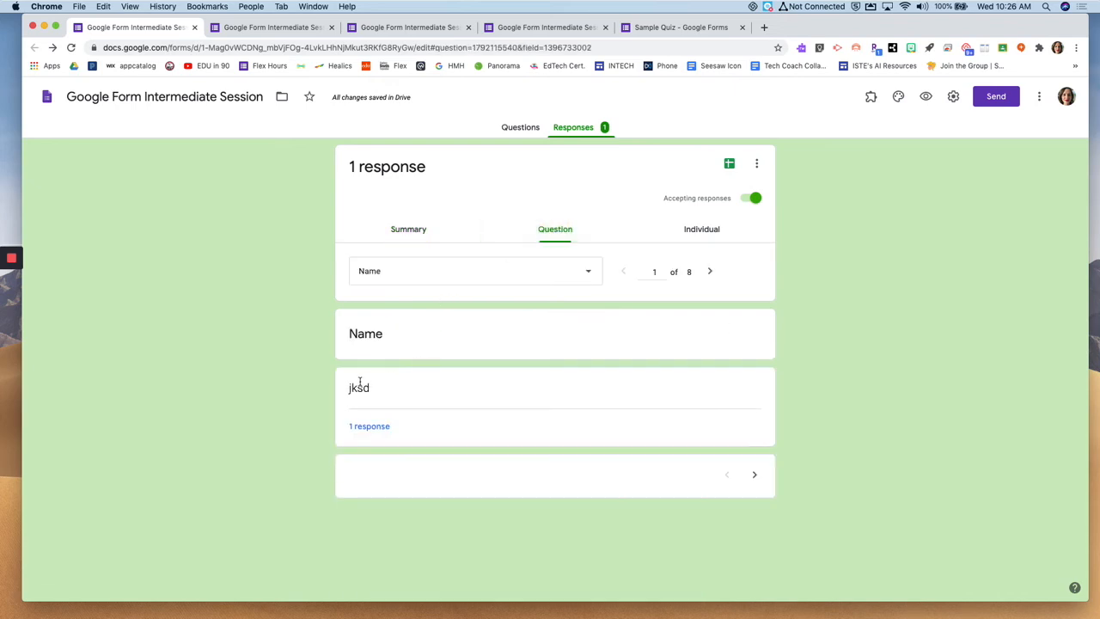
pyautogui.click(591, 274)
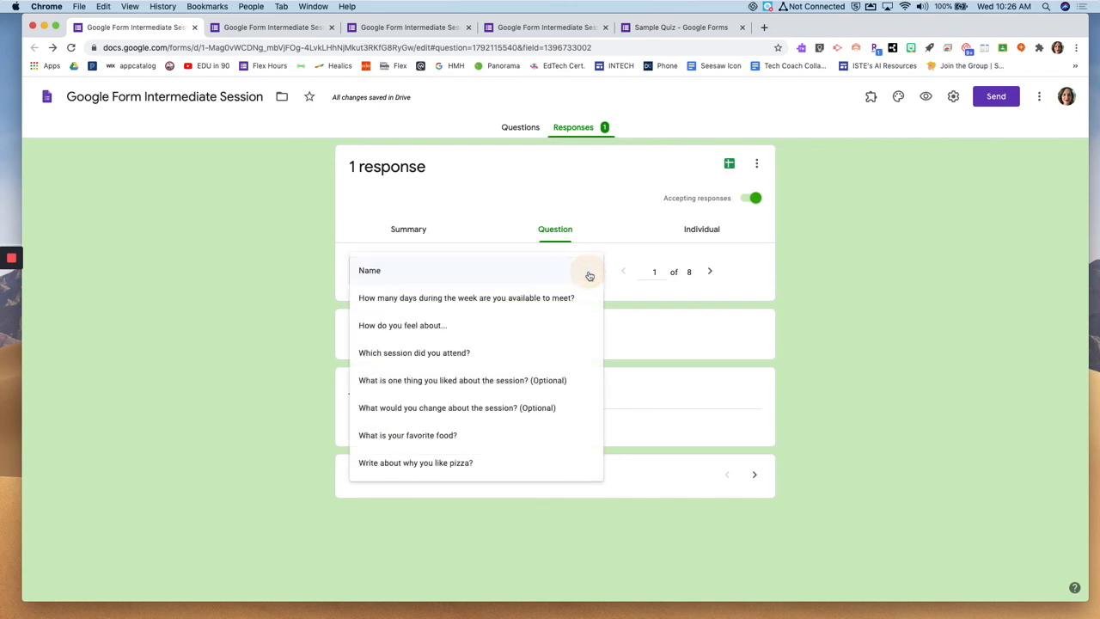
pyautogui.click(433, 438)
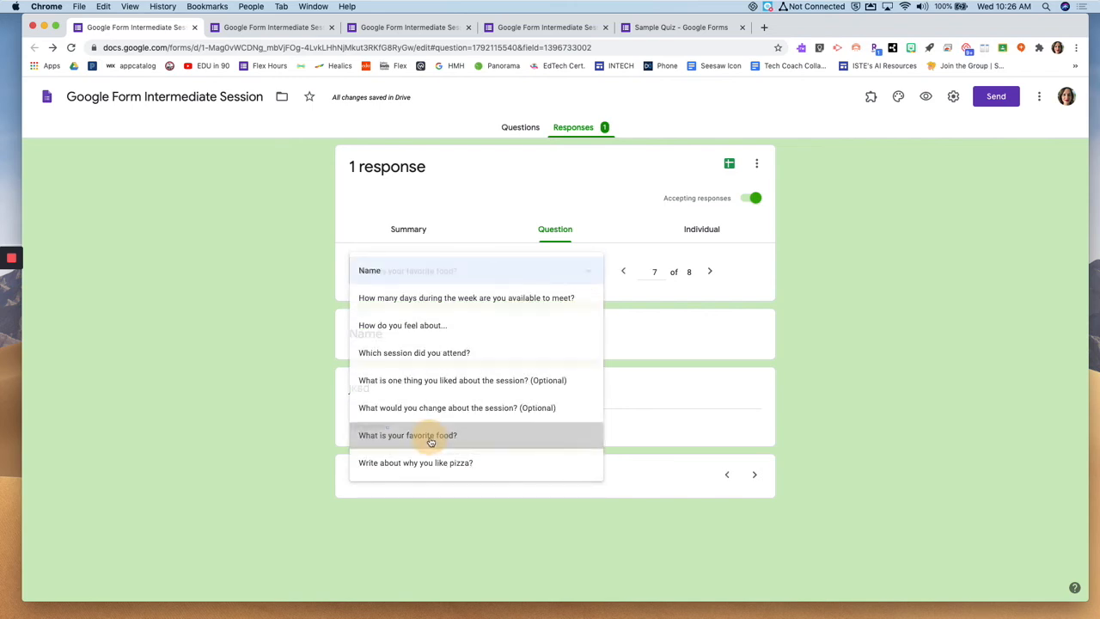
# - Examine the individual response, including its answers in the feelings grid
pyautogui.click(704, 230)
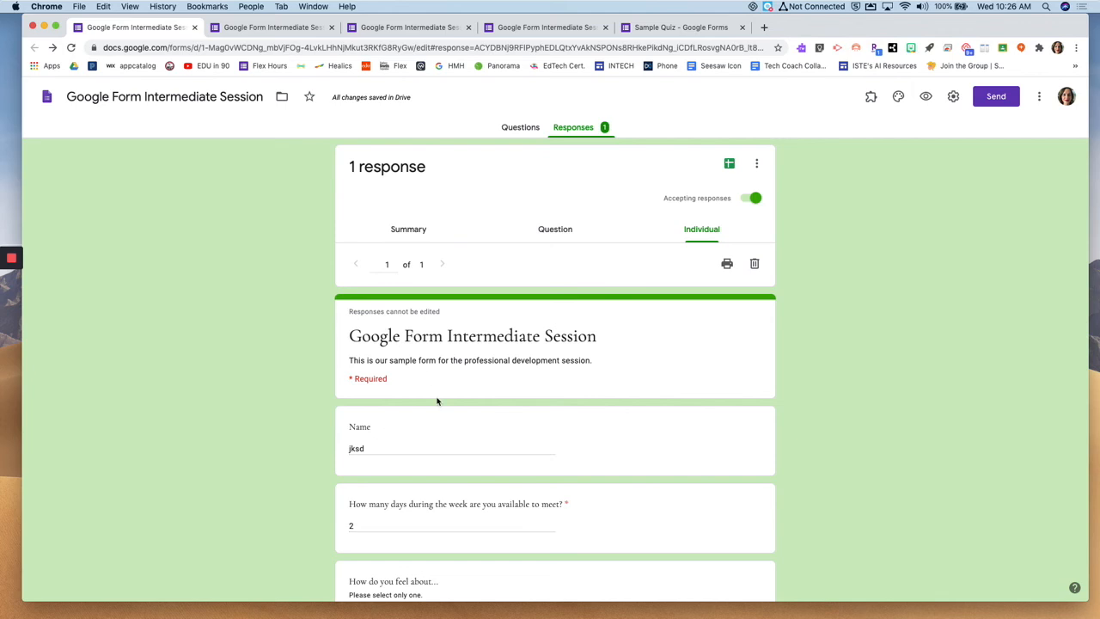
pyautogui.scroll(-3, 437, 402)
pyautogui.scroll(-10, 437, 401)
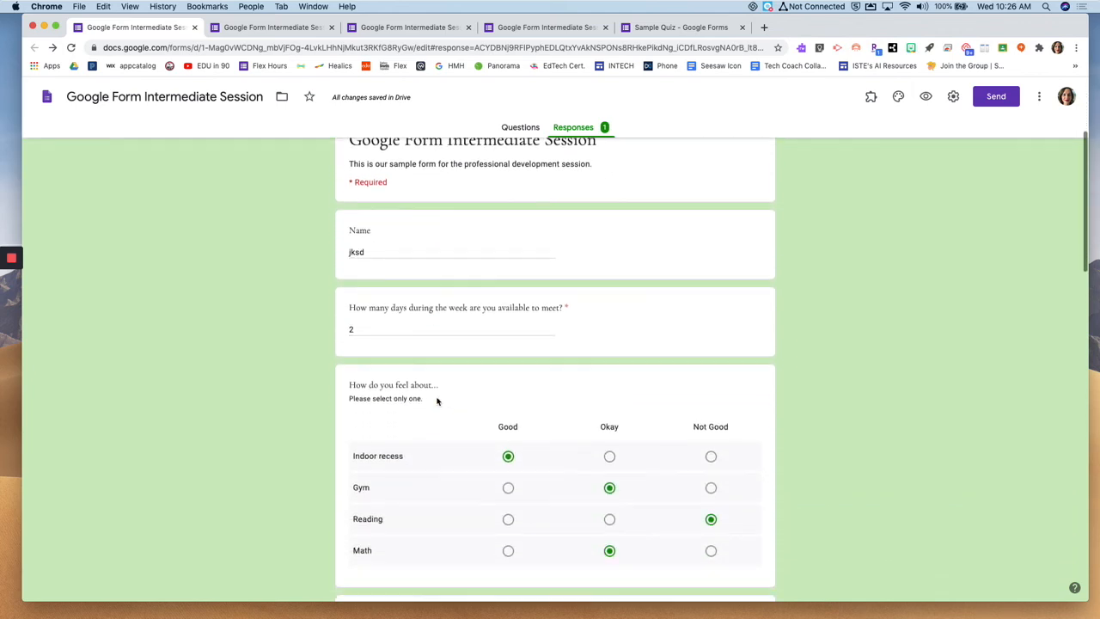
pyautogui.scroll(-2, 437, 401)
pyautogui.scroll(9, 437, 401)
pyautogui.scroll(1, 437, 401)
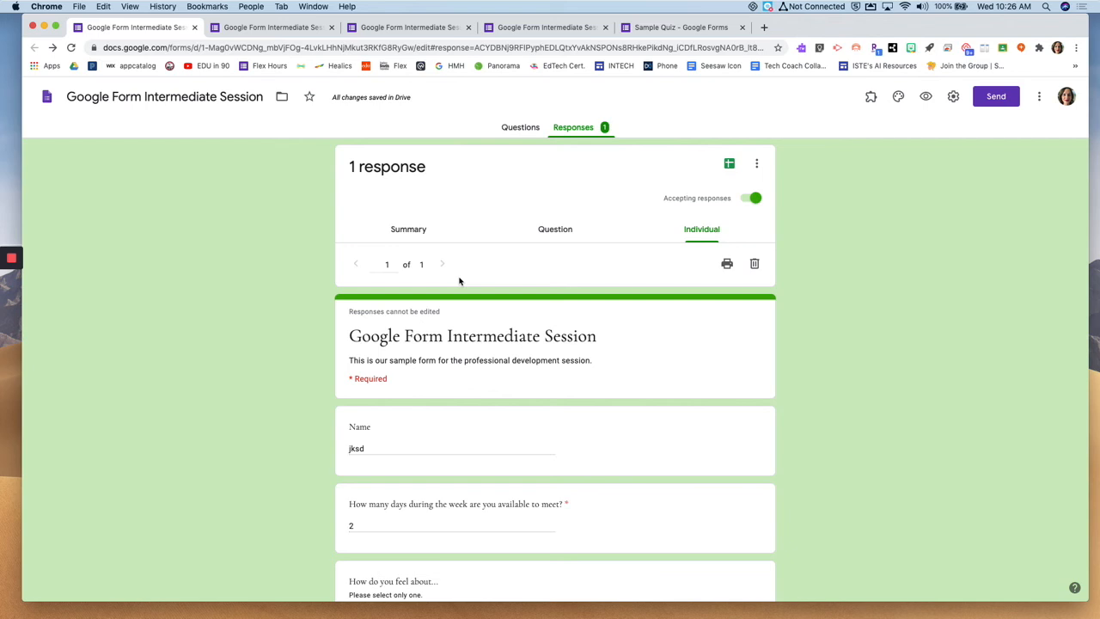
# - Create a new linked spreadsheet as the destination for the form's responses
pyautogui.click(729, 165)
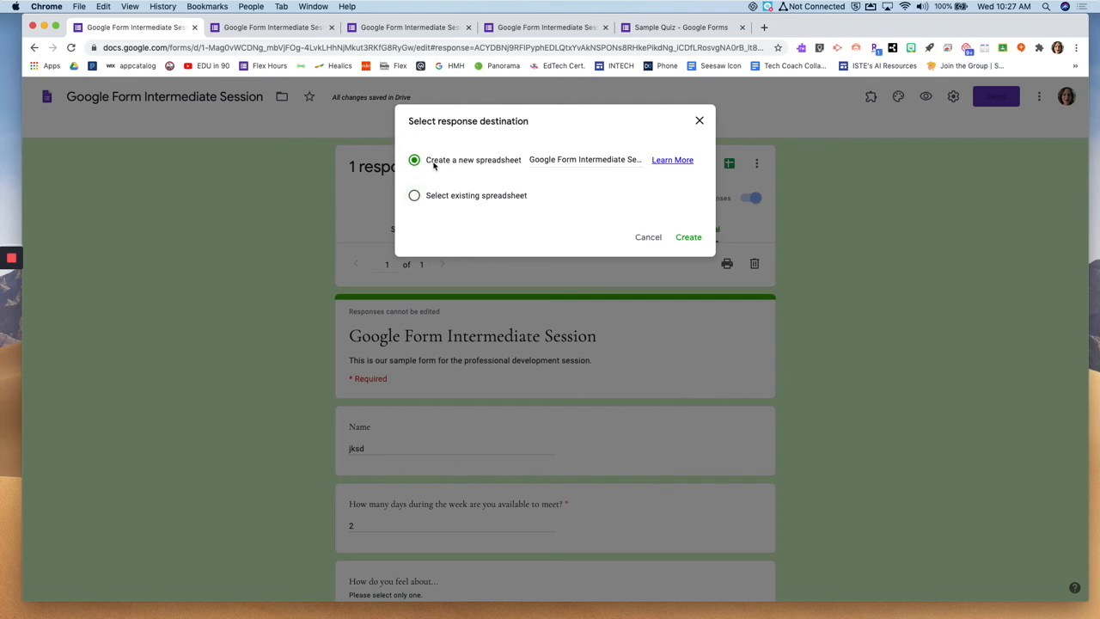
pyautogui.click(689, 238)
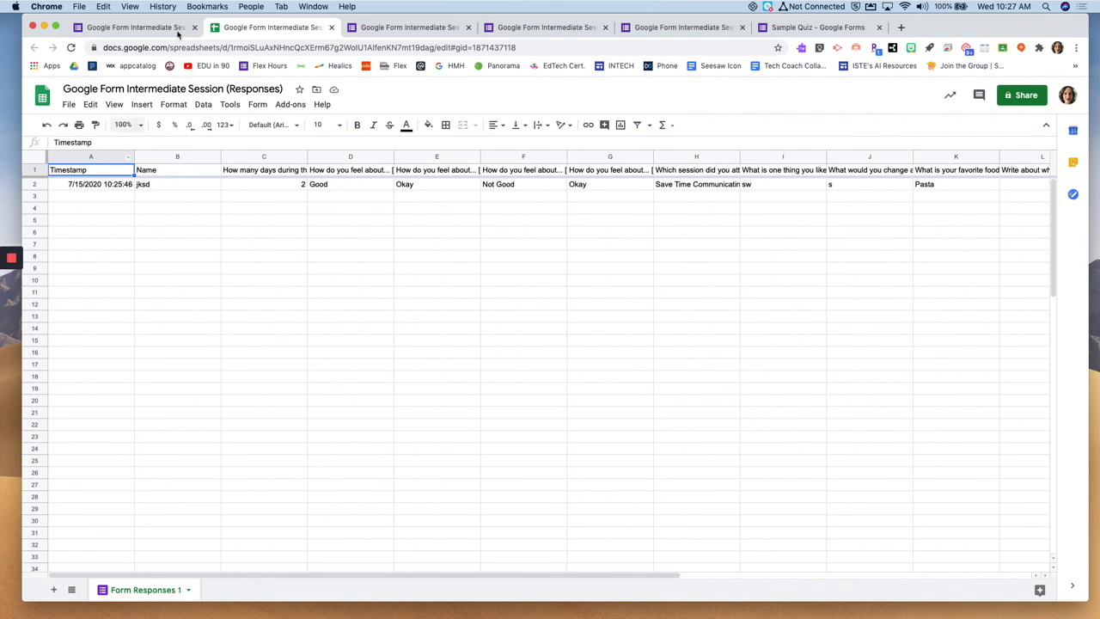
# - Inspect the options of the Form Responses 1 sheet, including Unlink form, and close them without choosing any
pyautogui.click(410, 28)
pyautogui.click(416, 269)
pyautogui.click(273, 27)
pyautogui.click(107, 591)
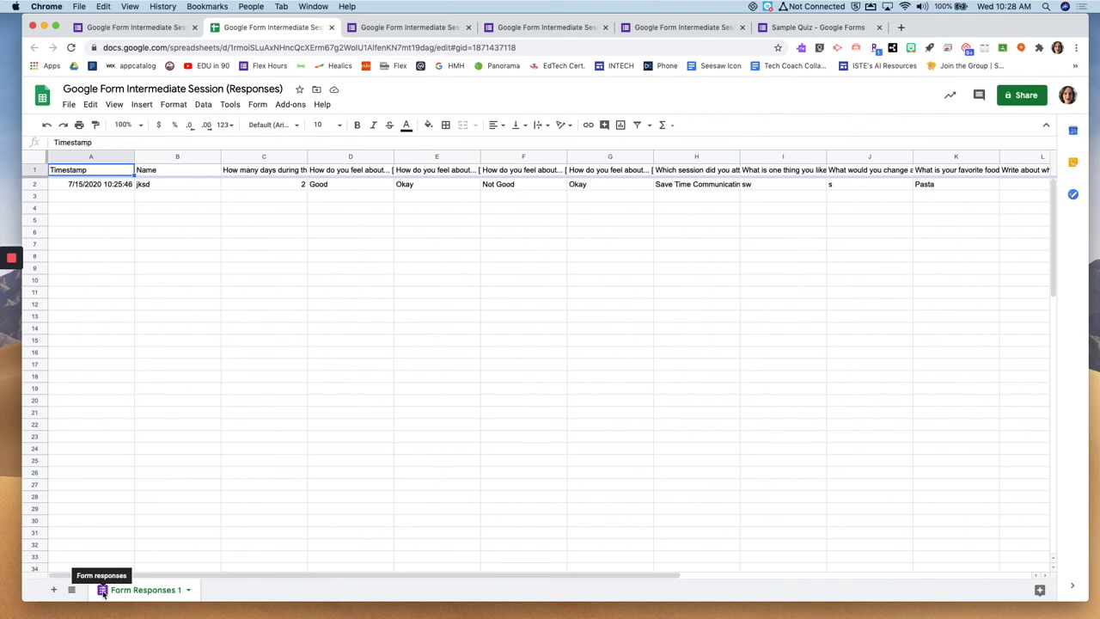
pyautogui.click(187, 590)
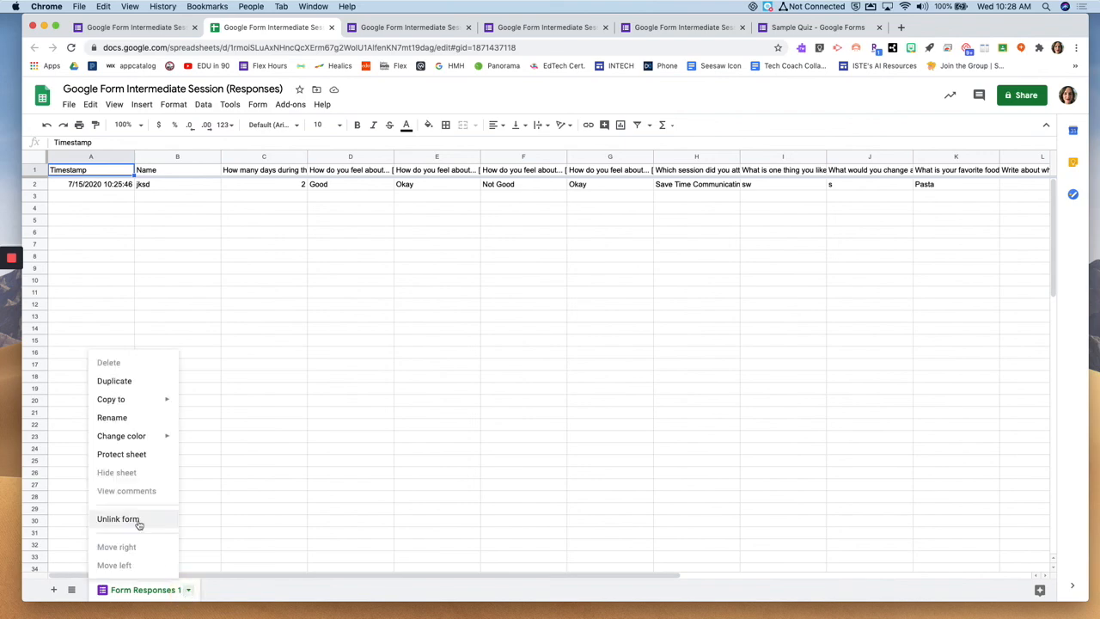
pyautogui.click(228, 532)
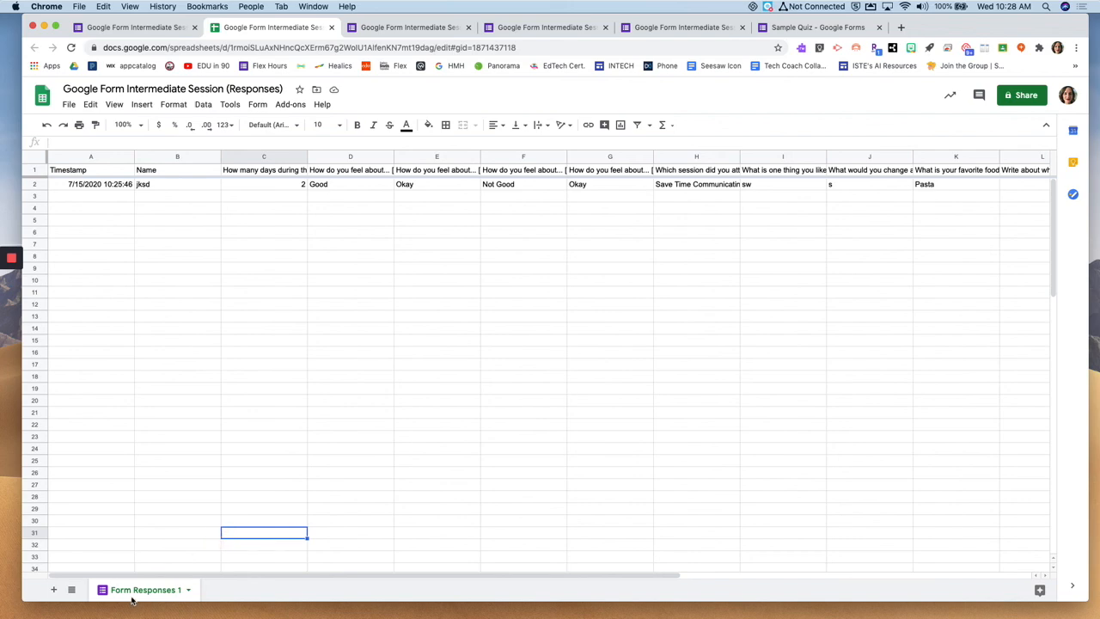
# - Examine the form's additional response options, check back on the linked spreadsheet, and close the options
pyautogui.click(146, 30)
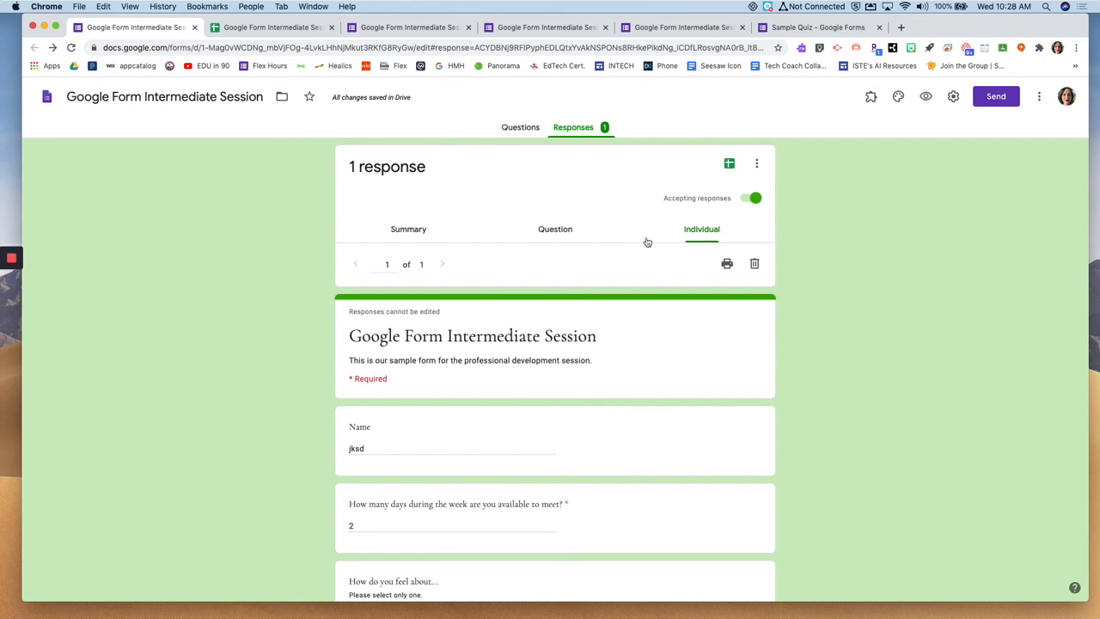
pyautogui.click(757, 167)
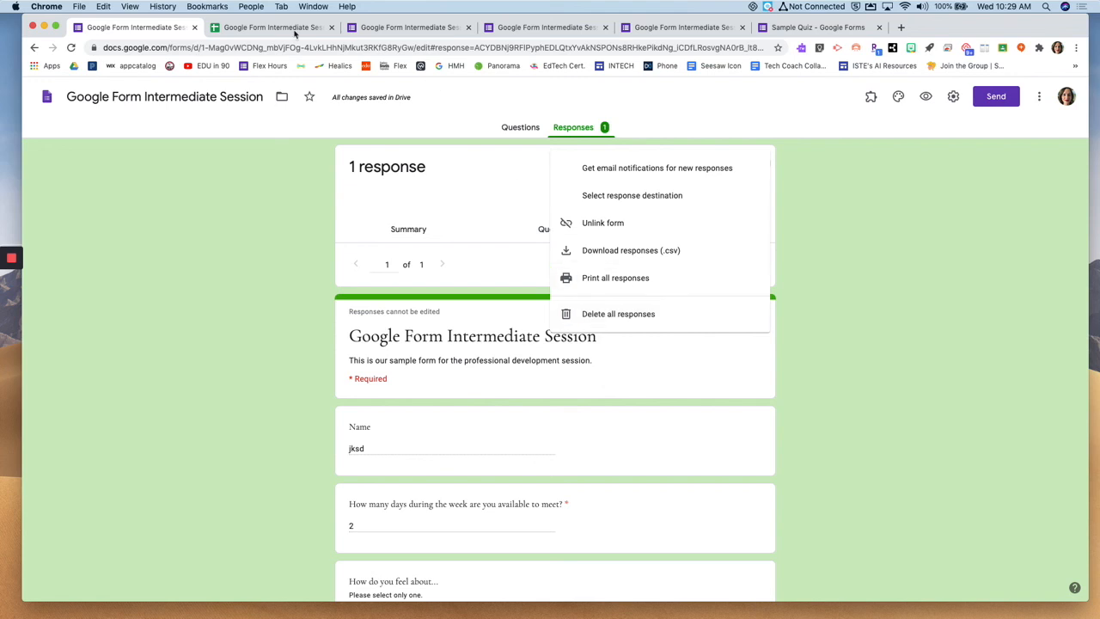
pyautogui.click(282, 29)
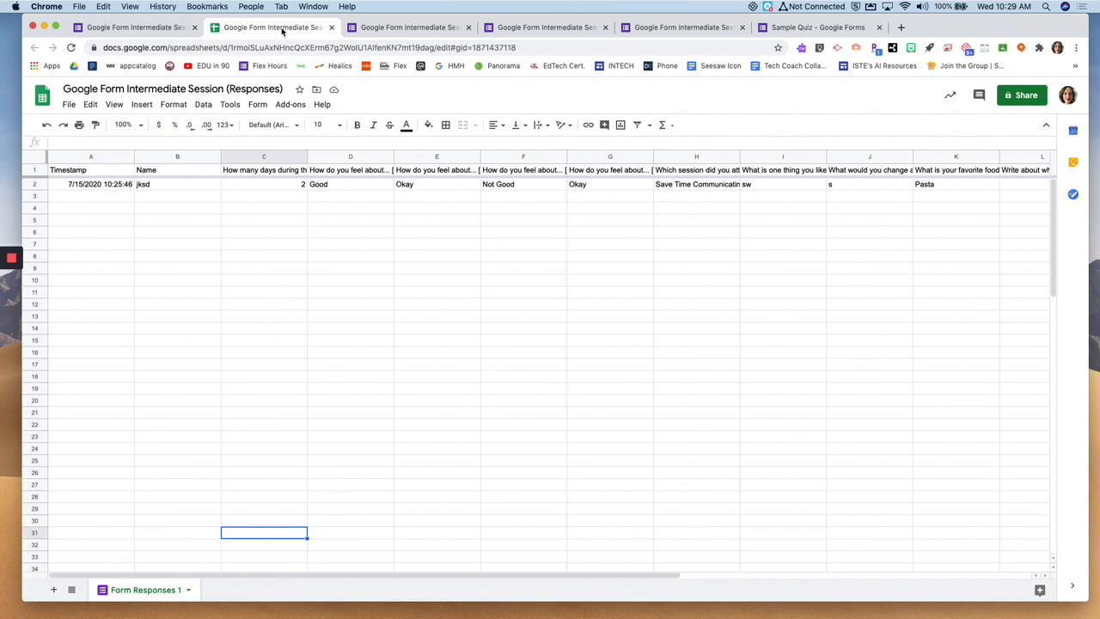
pyautogui.click(136, 32)
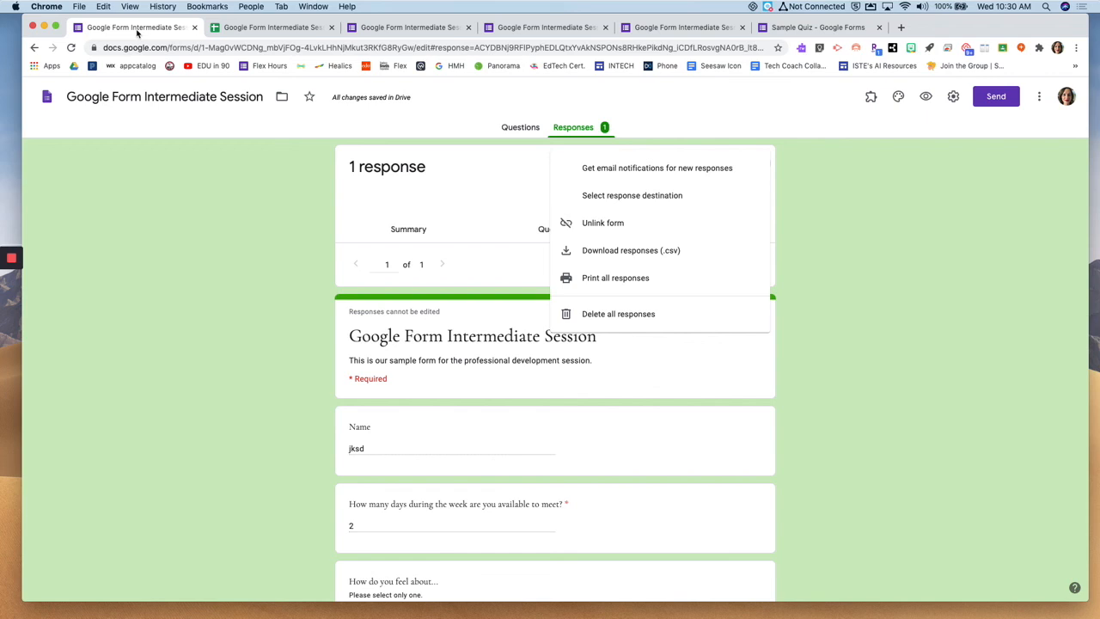
pyautogui.click(807, 275)
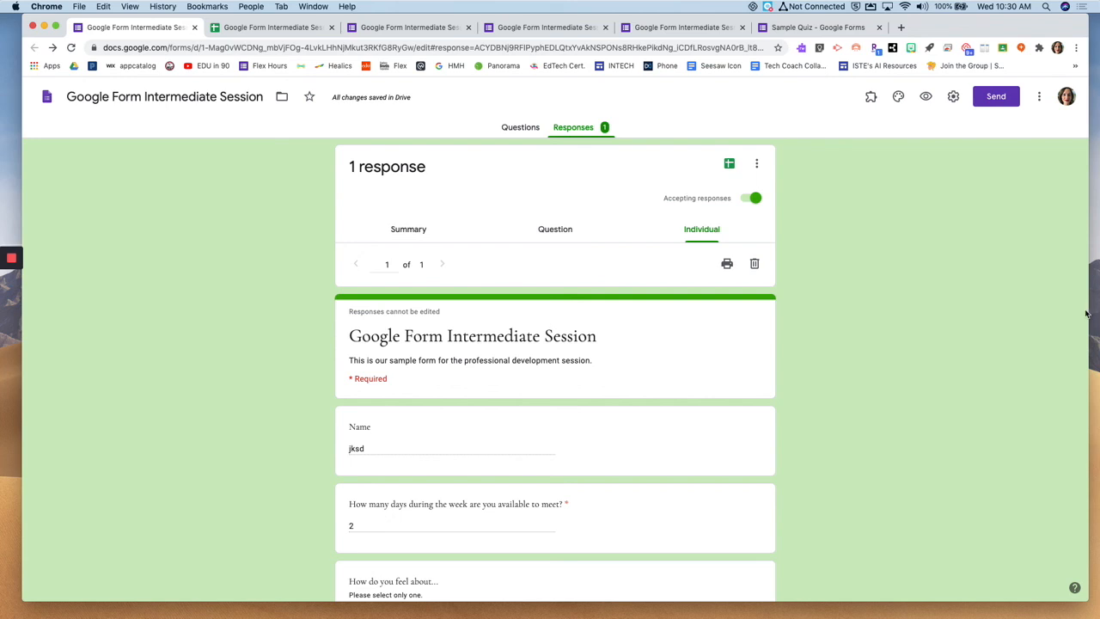
# - Return to the form's questions, highlight its editing URL, and clear the highlight
pyautogui.click(520, 127)
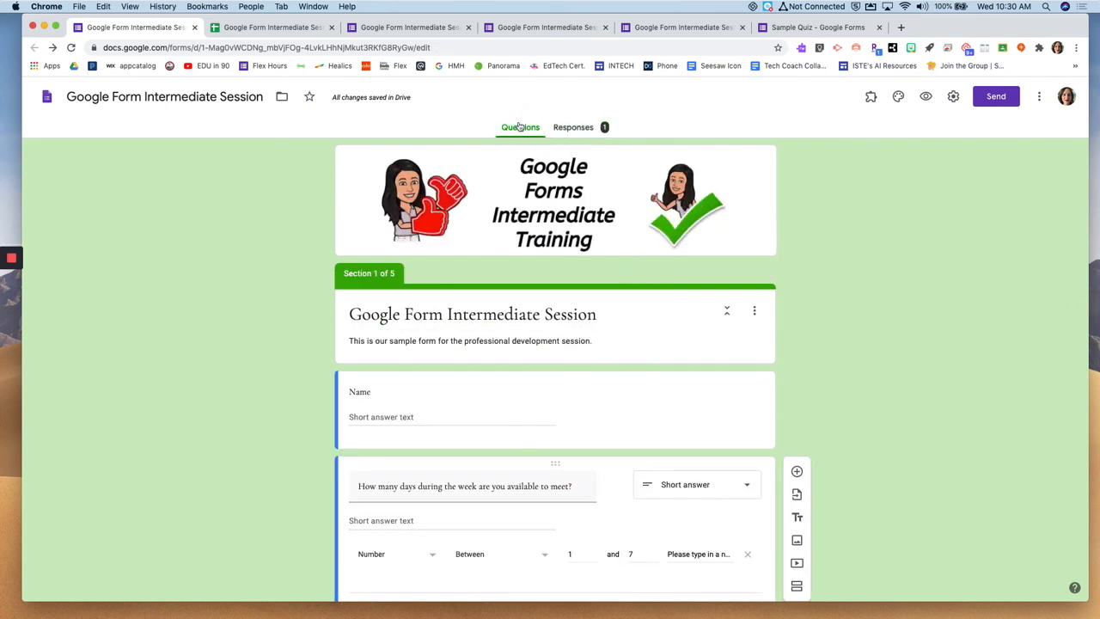
pyautogui.click(367, 47)
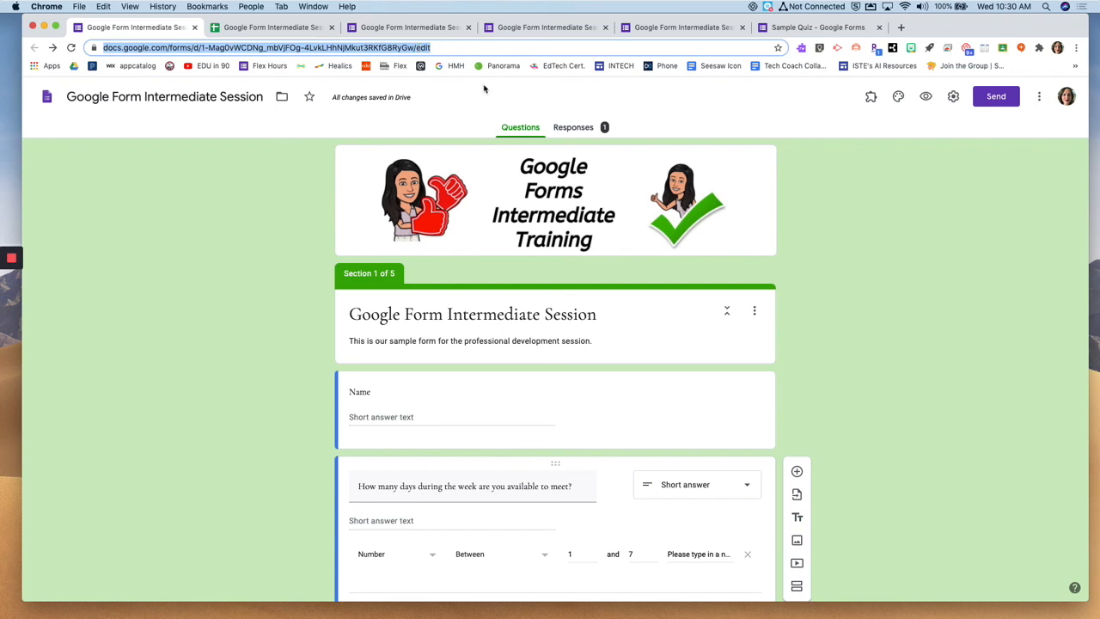
pyautogui.click(832, 196)
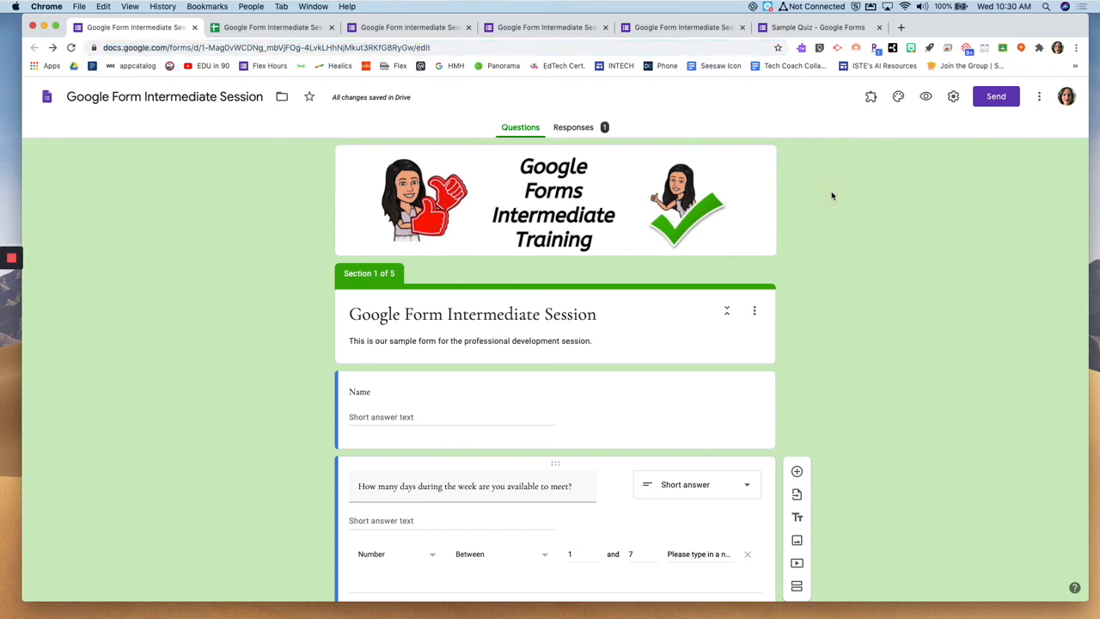
# - Open the form's send options, try "elc" as the email recipient, and clear the entry
pyautogui.click(996, 98)
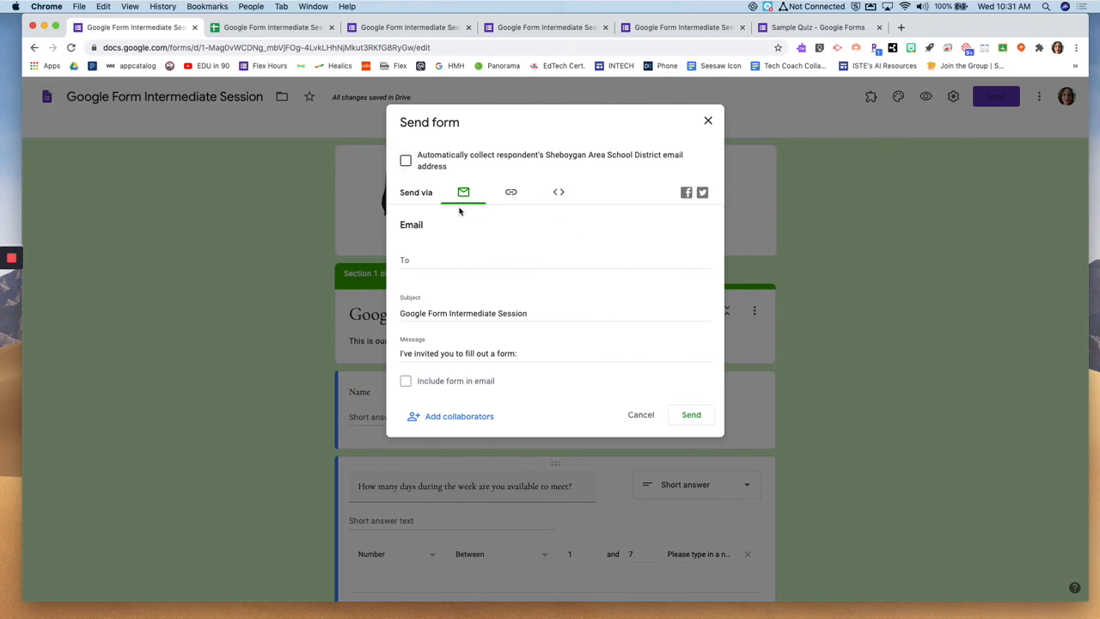
pyautogui.click(444, 263)
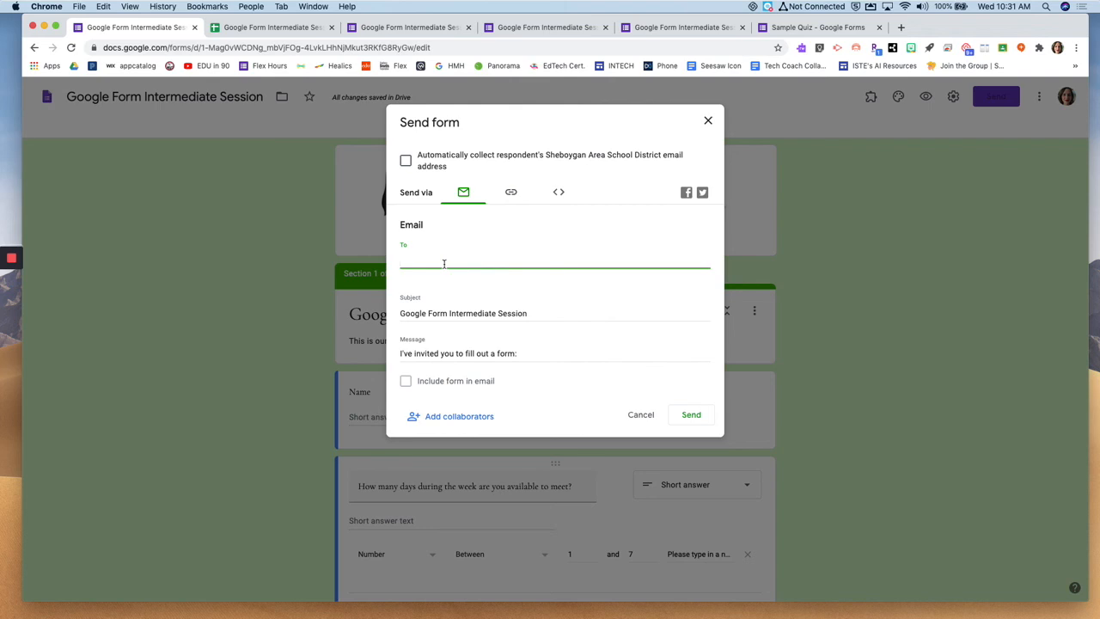
pyautogui.write('elc')
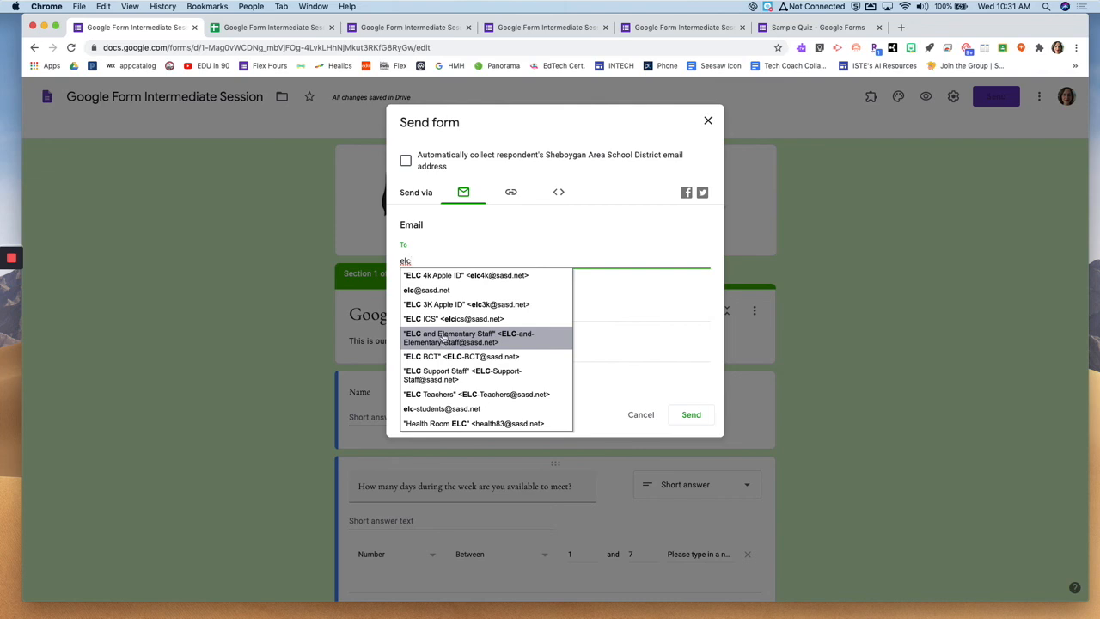
pyautogui.press('BackSpace')
pyautogui.press('BackSpace')
pyautogui.press('BackSpace')
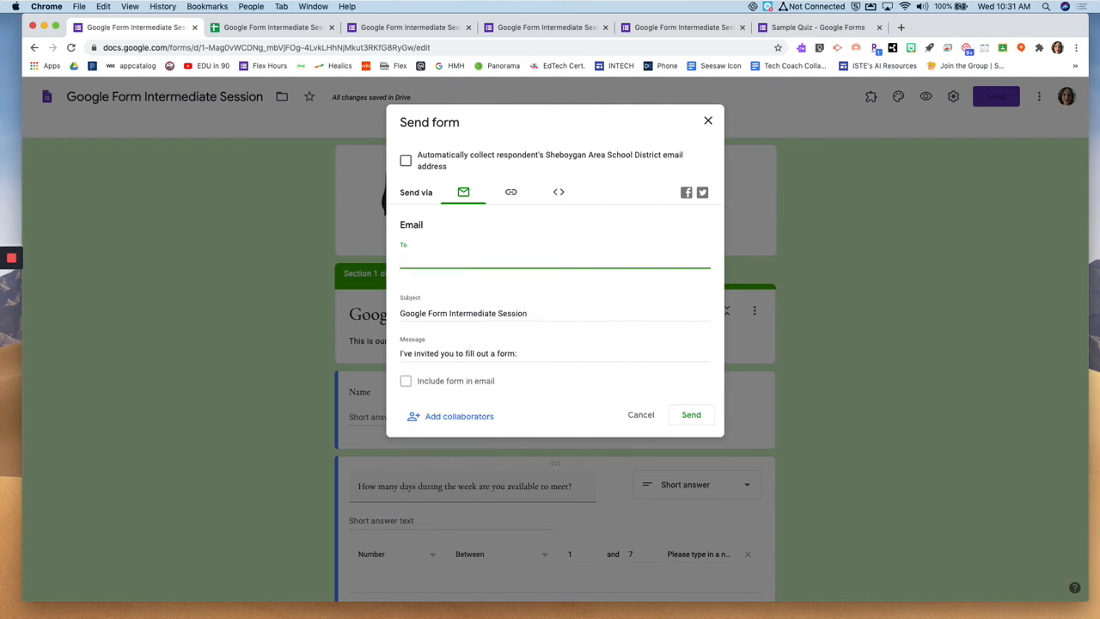
# - Inspect the shareable link and Embed HTML options for sending the form, and close the dialog
pyautogui.click(511, 195)
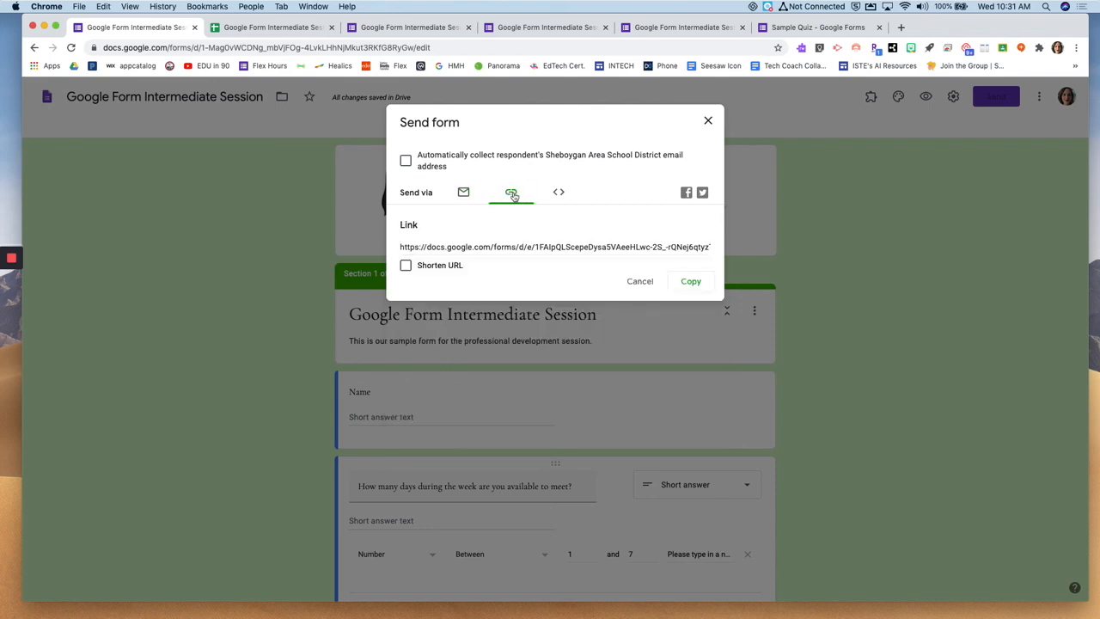
pyautogui.click(484, 246)
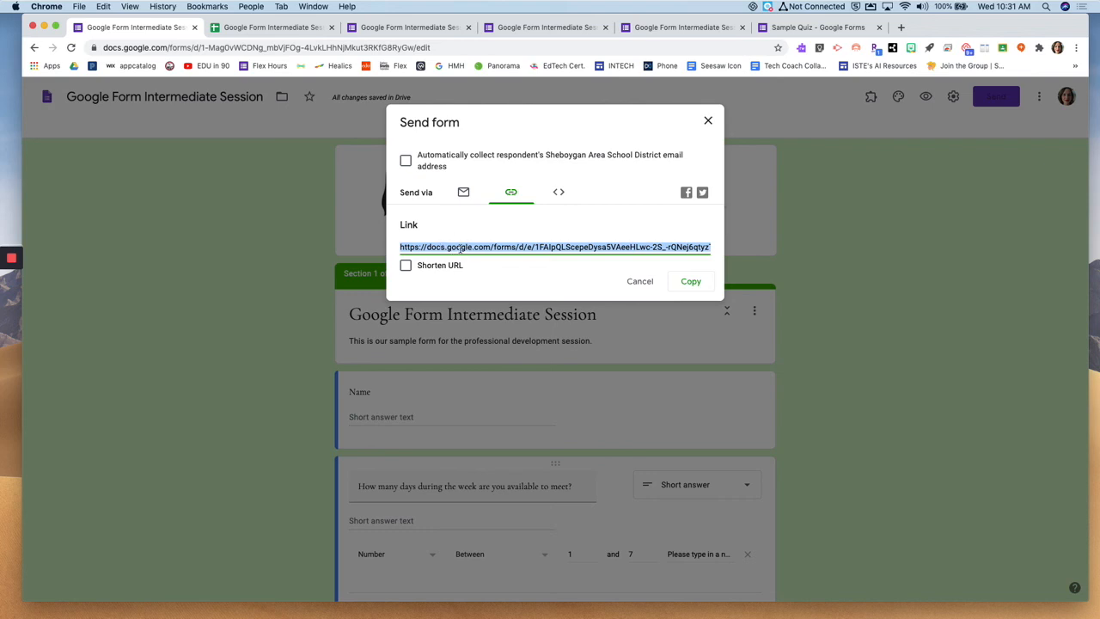
pyautogui.click(559, 193)
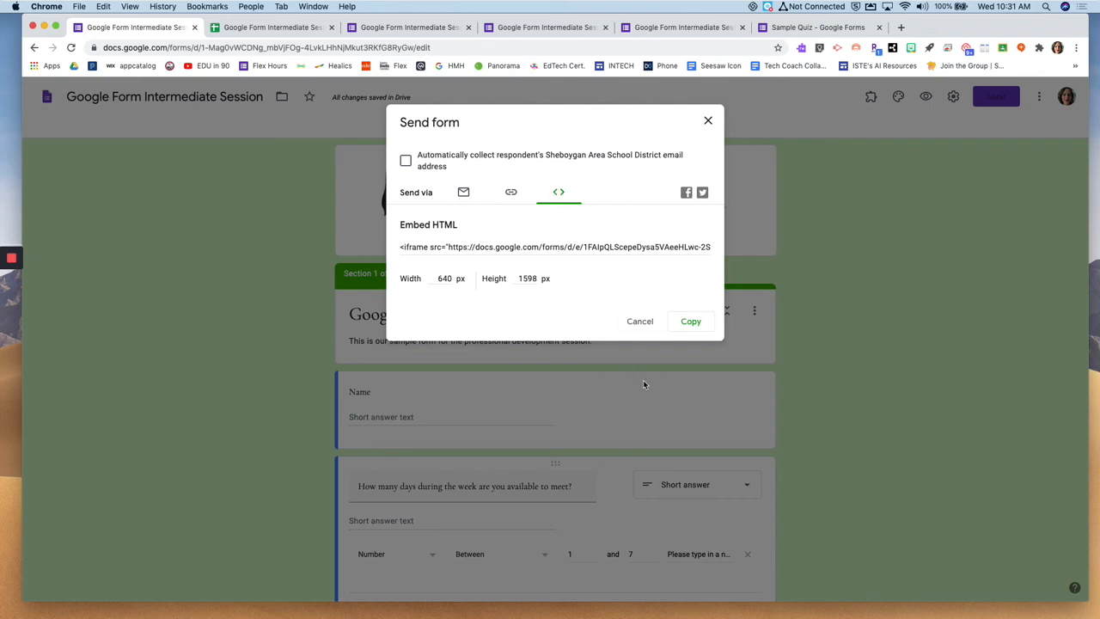
pyautogui.click(708, 123)
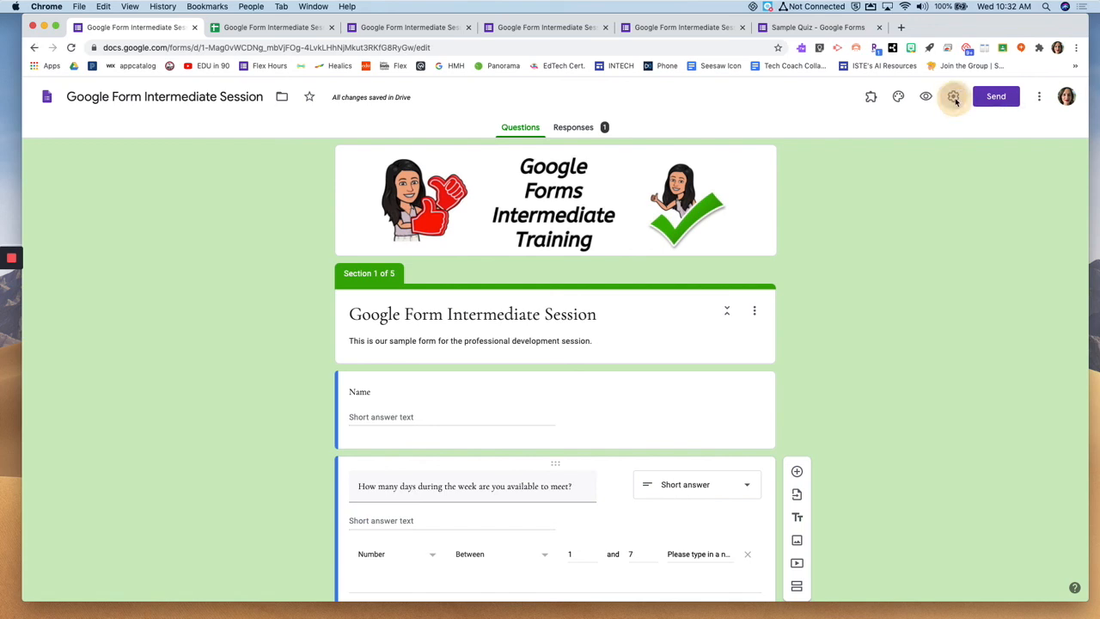
# - Examine the form's General settings and leave them without saving
pyautogui.click(953, 97)
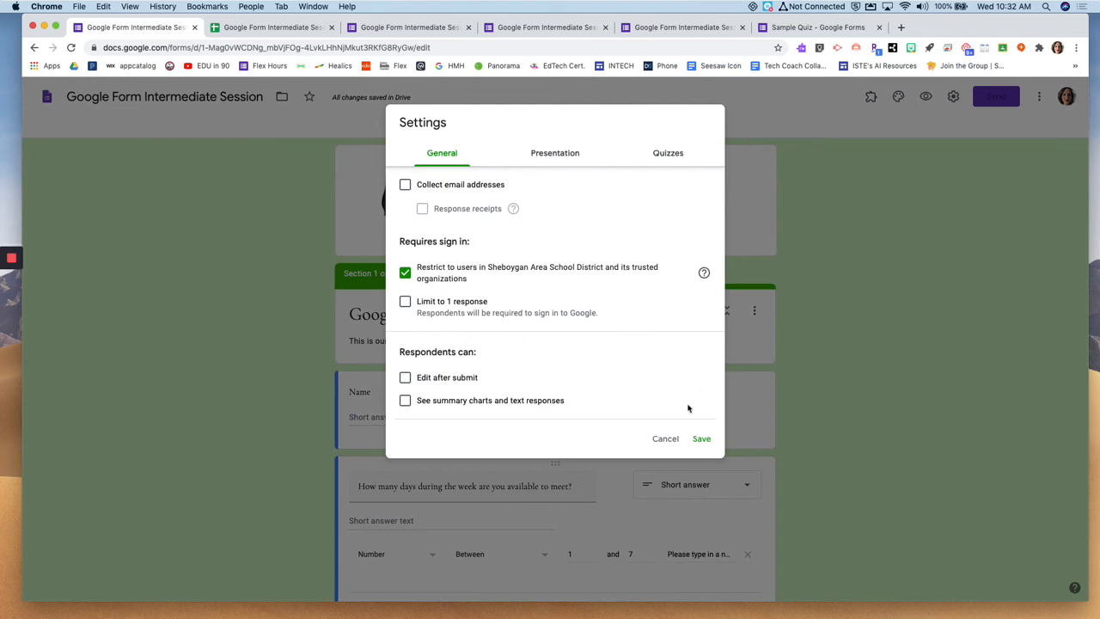
pyautogui.click(661, 440)
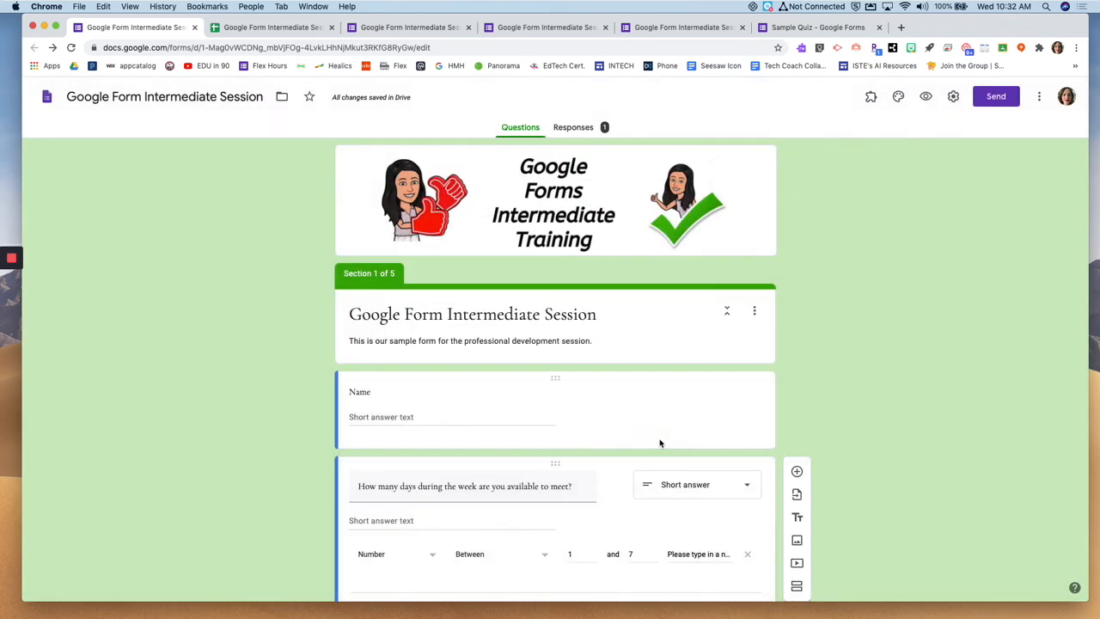